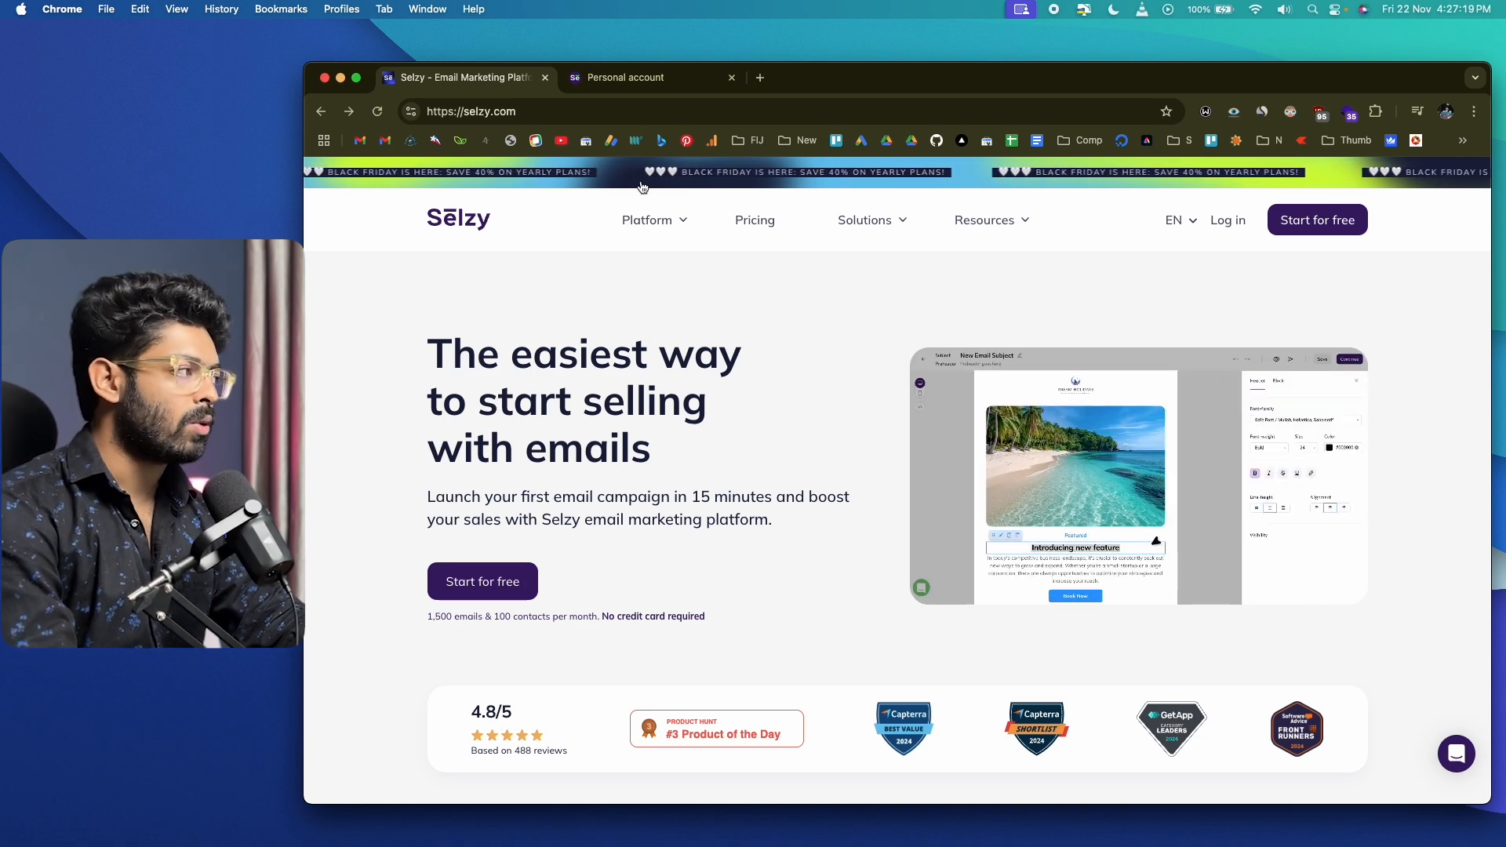
- Close the Selzy homepage and open the list of all integrations in the personal account
click(640, 82)
click(545, 78)
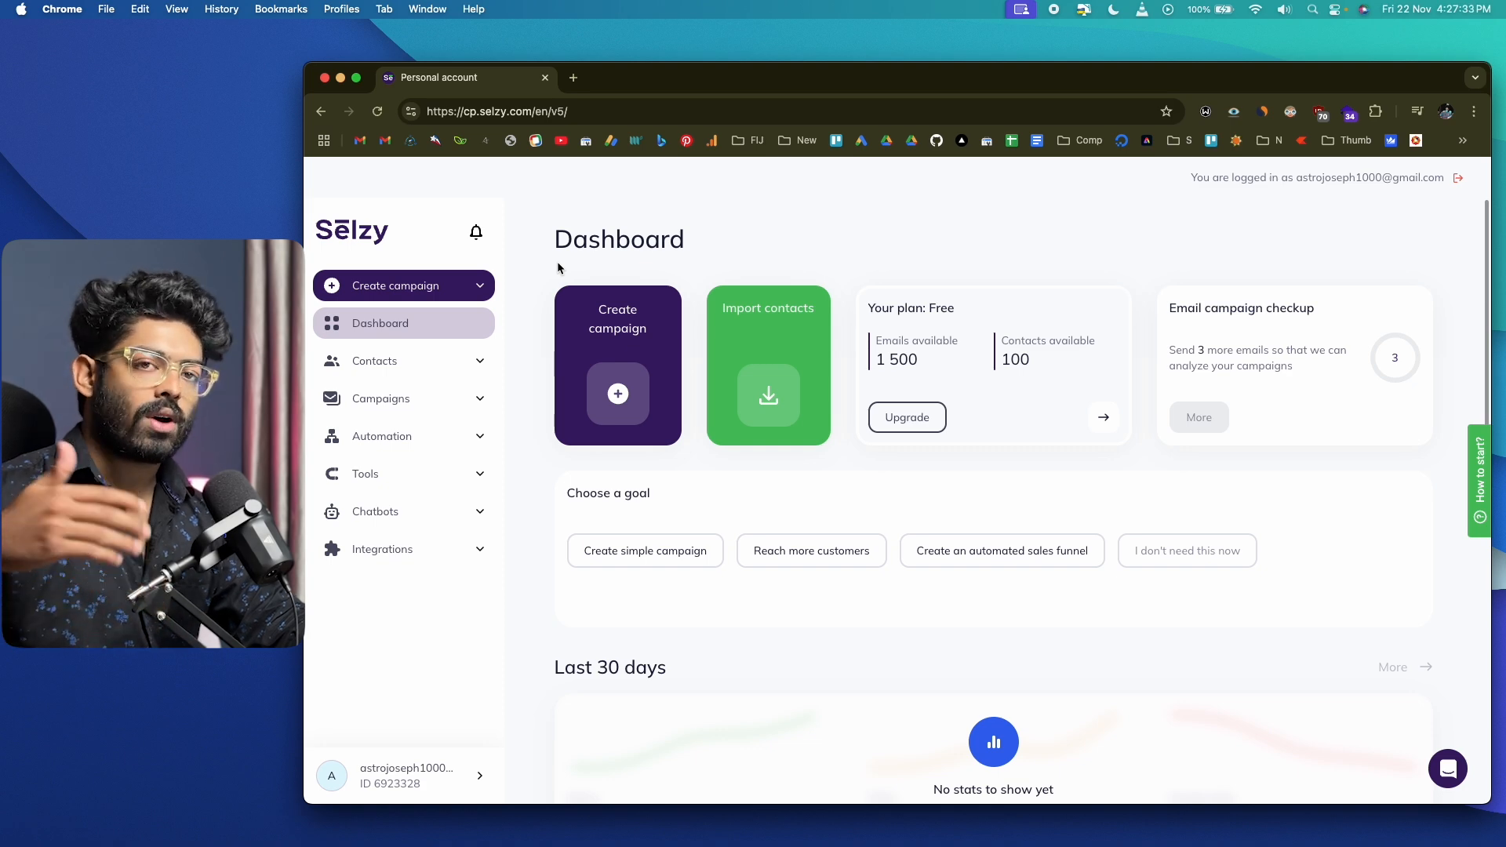
click(409, 550)
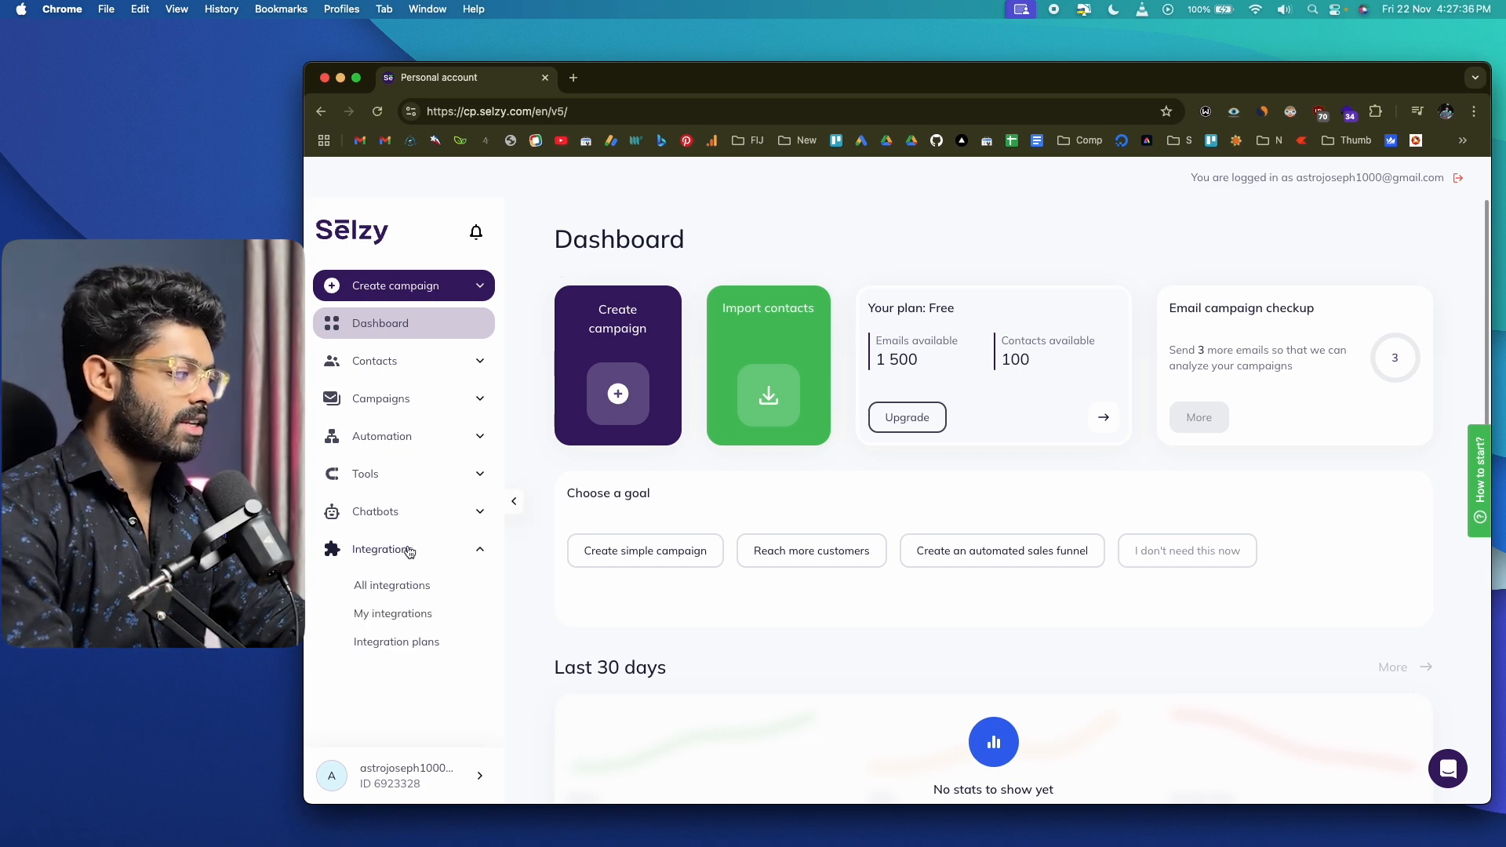
click(378, 584)
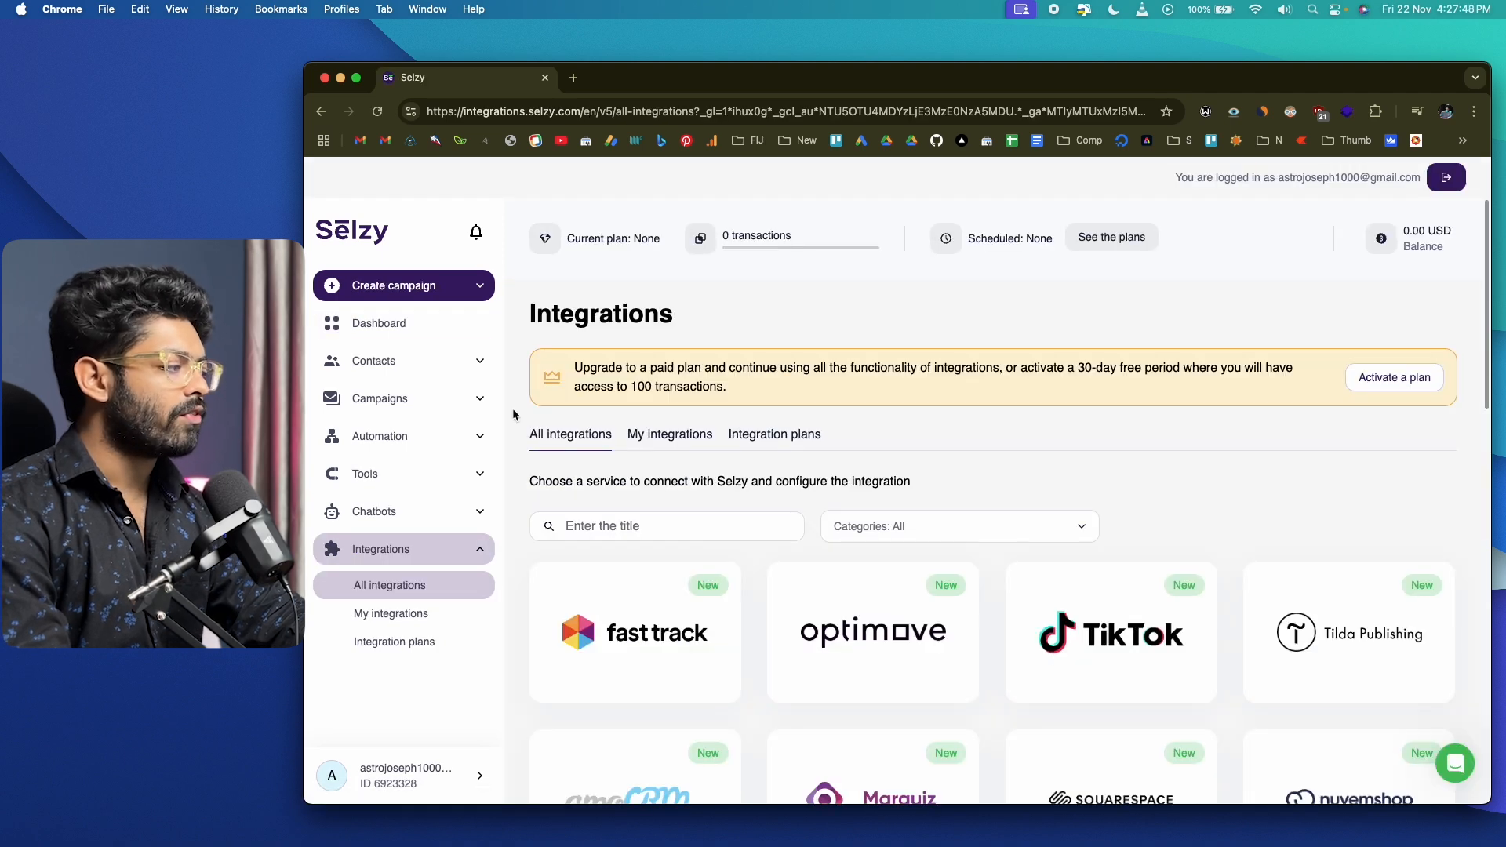
- Examine the services offered in the list of all integrations
scroll(511, 407, down, 5)
scroll(513, 411, down, 9)
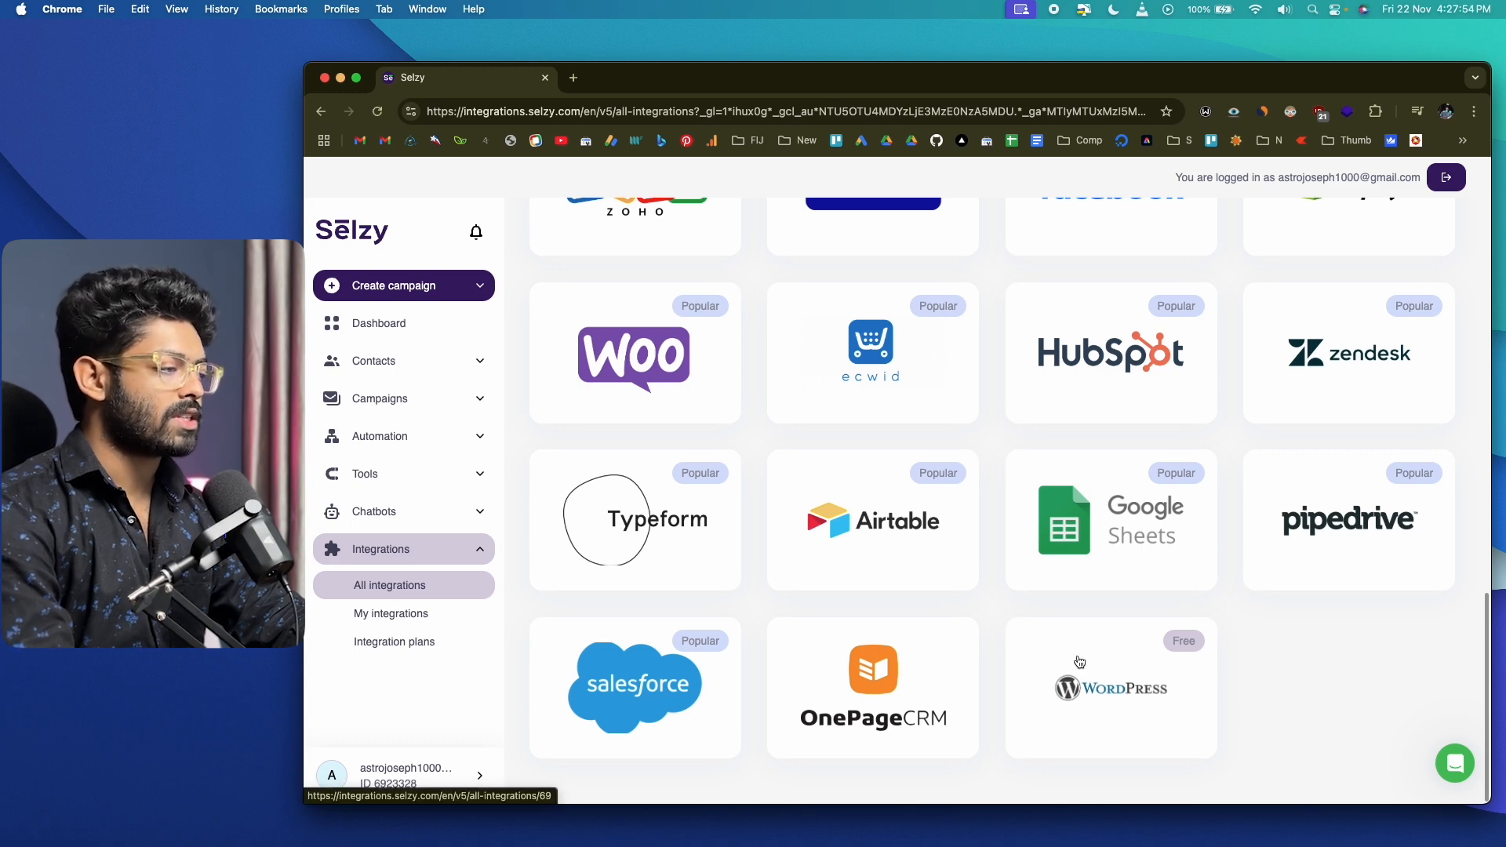
scroll(1080, 661, up, 10)
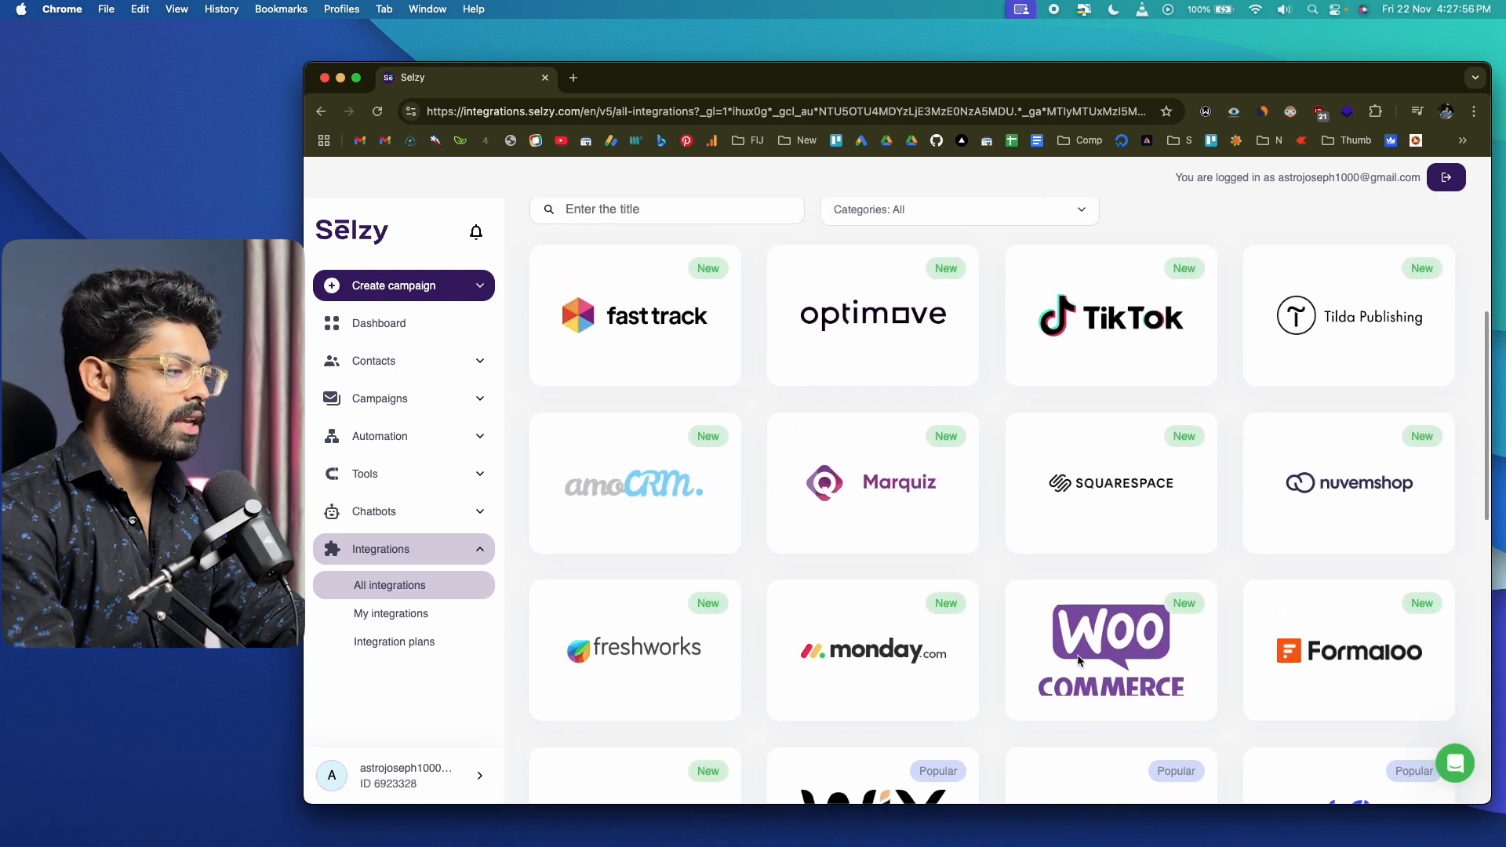
scroll(1079, 661, down, 3)
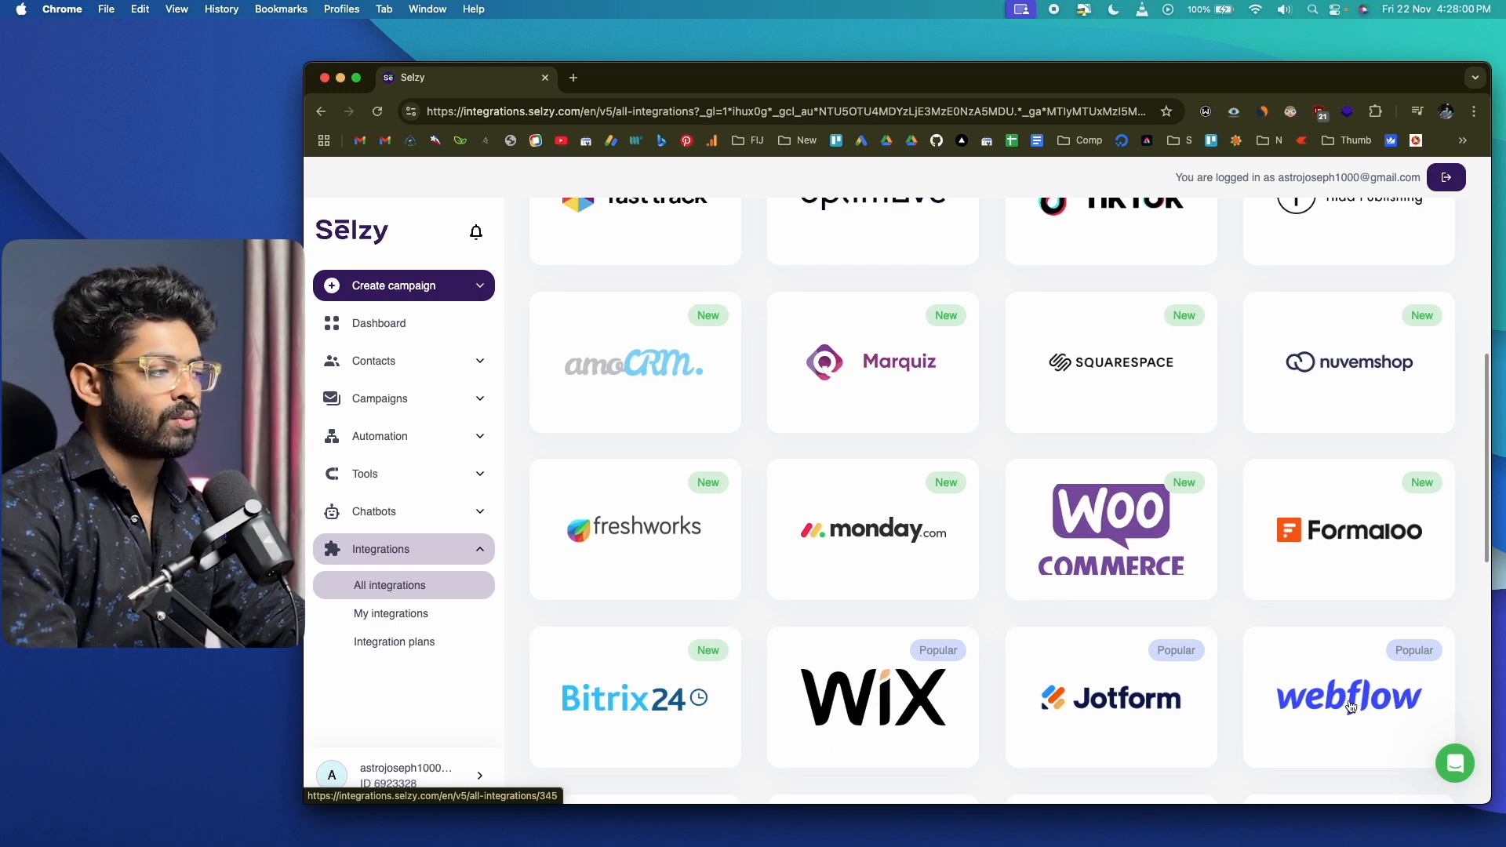
scroll(1153, 549, up, 5)
scroll(1152, 541, down, 3)
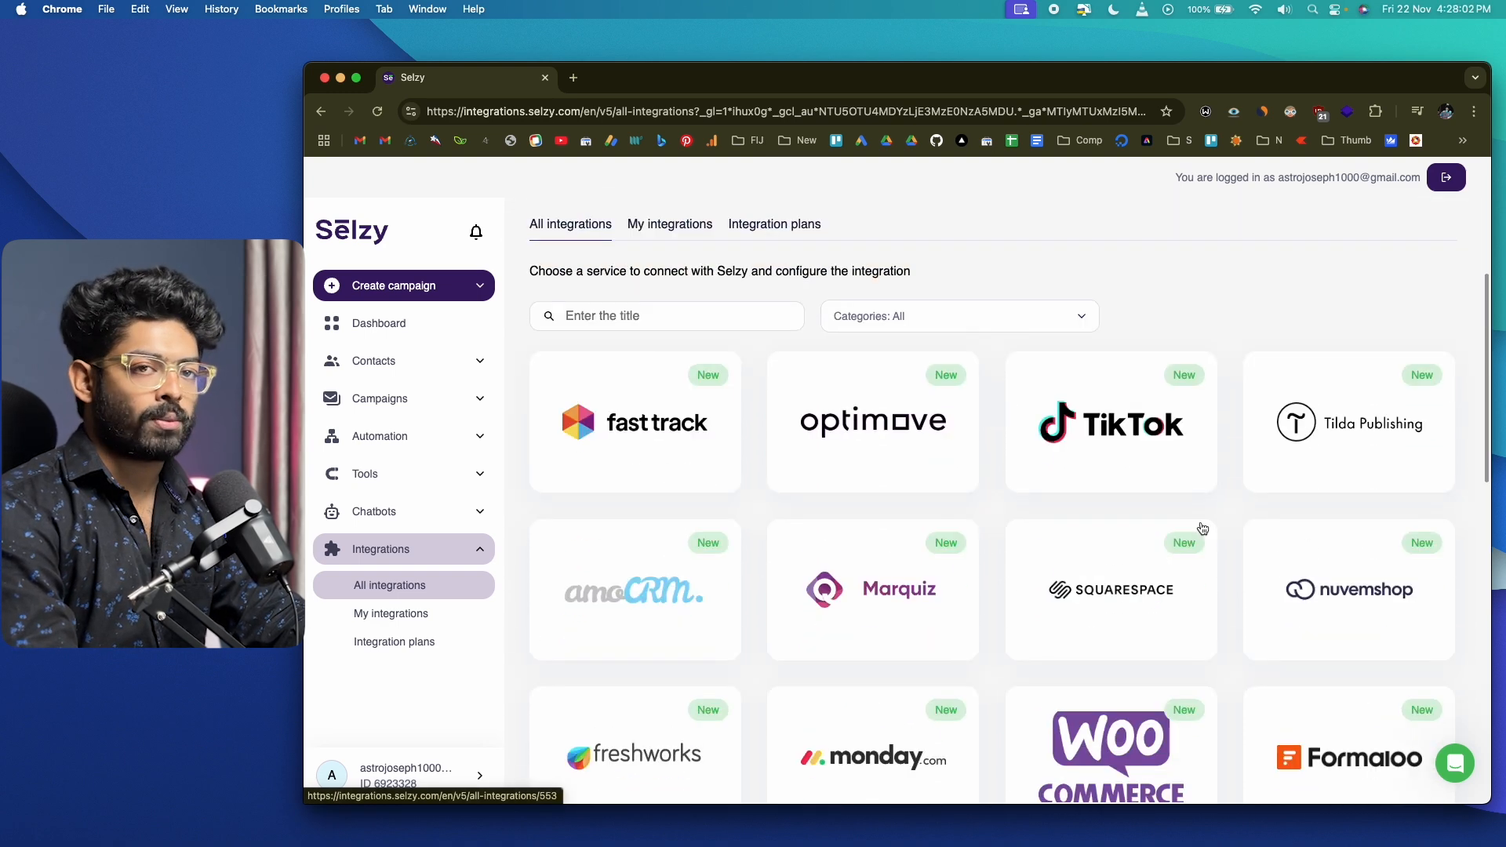
scroll(1117, 589, down, 10)
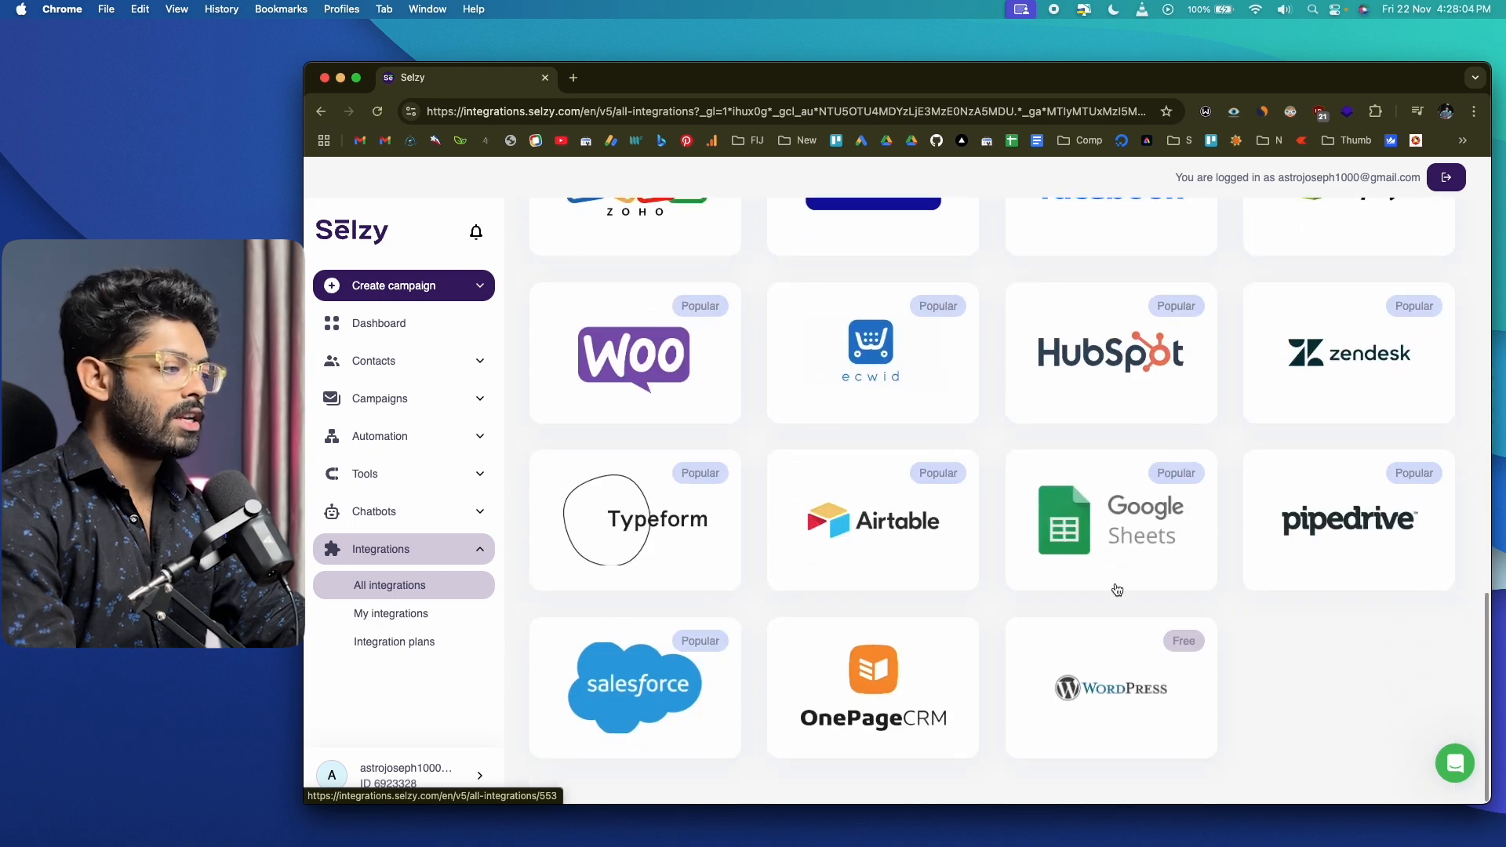
- View the WordPress integration page and open the account settings
click(1099, 670)
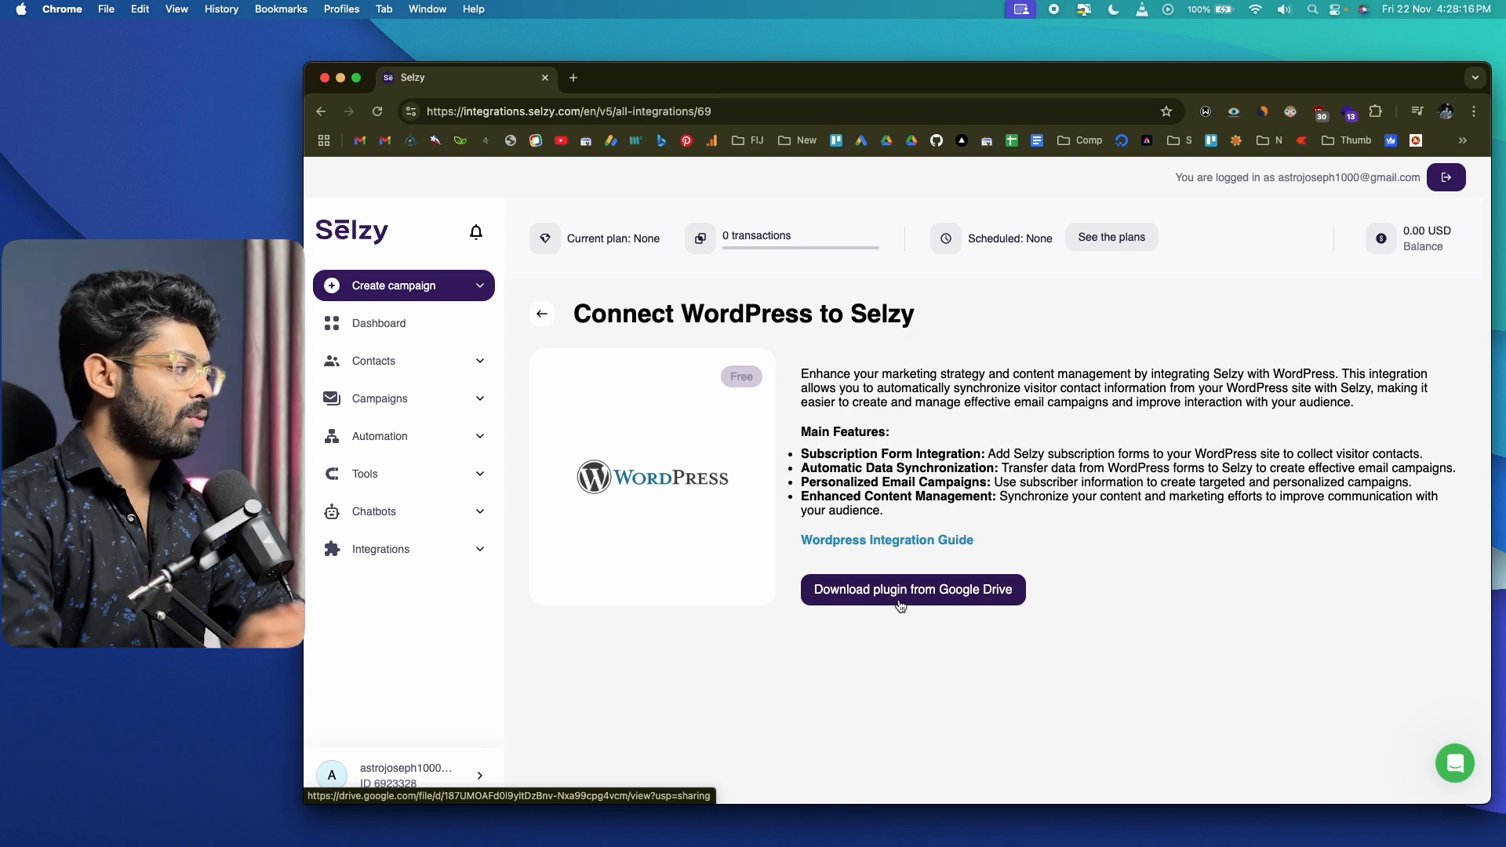
click(334, 778)
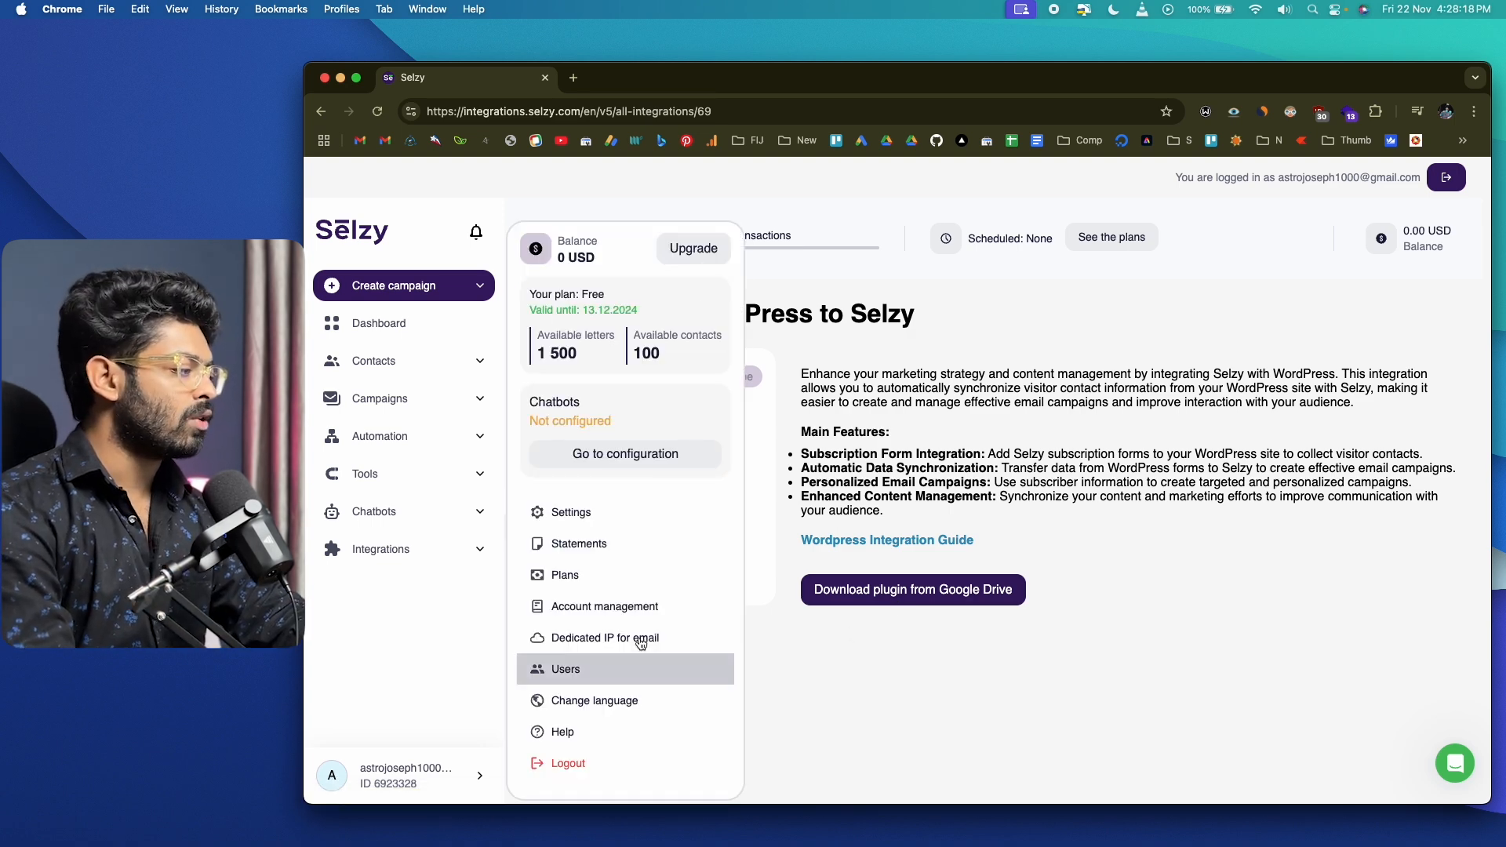
click(594, 514)
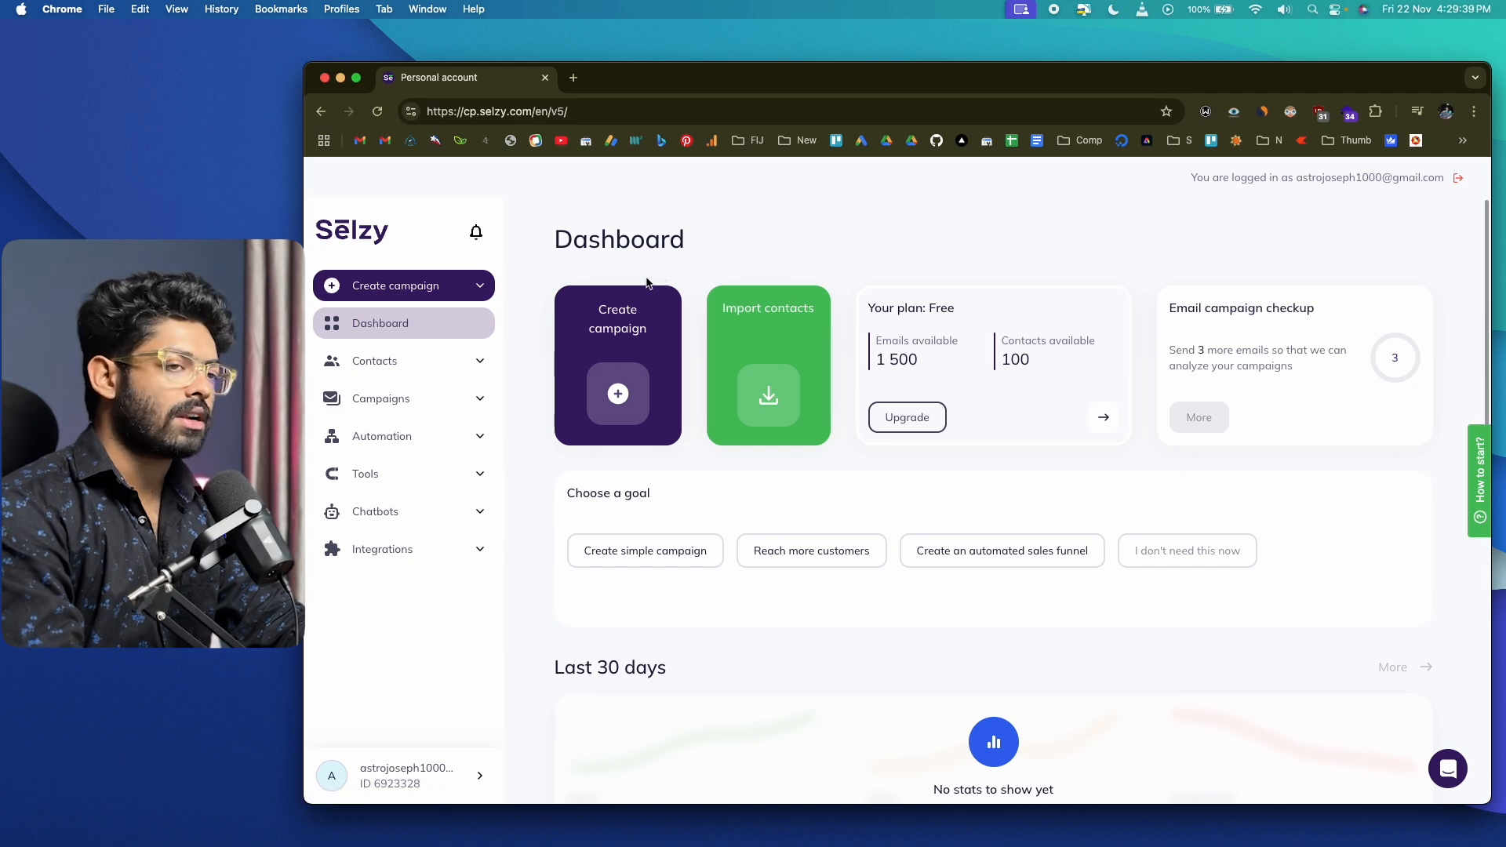
- Start a new email campaign from the dashboard and look through all the email templates
click(619, 395)
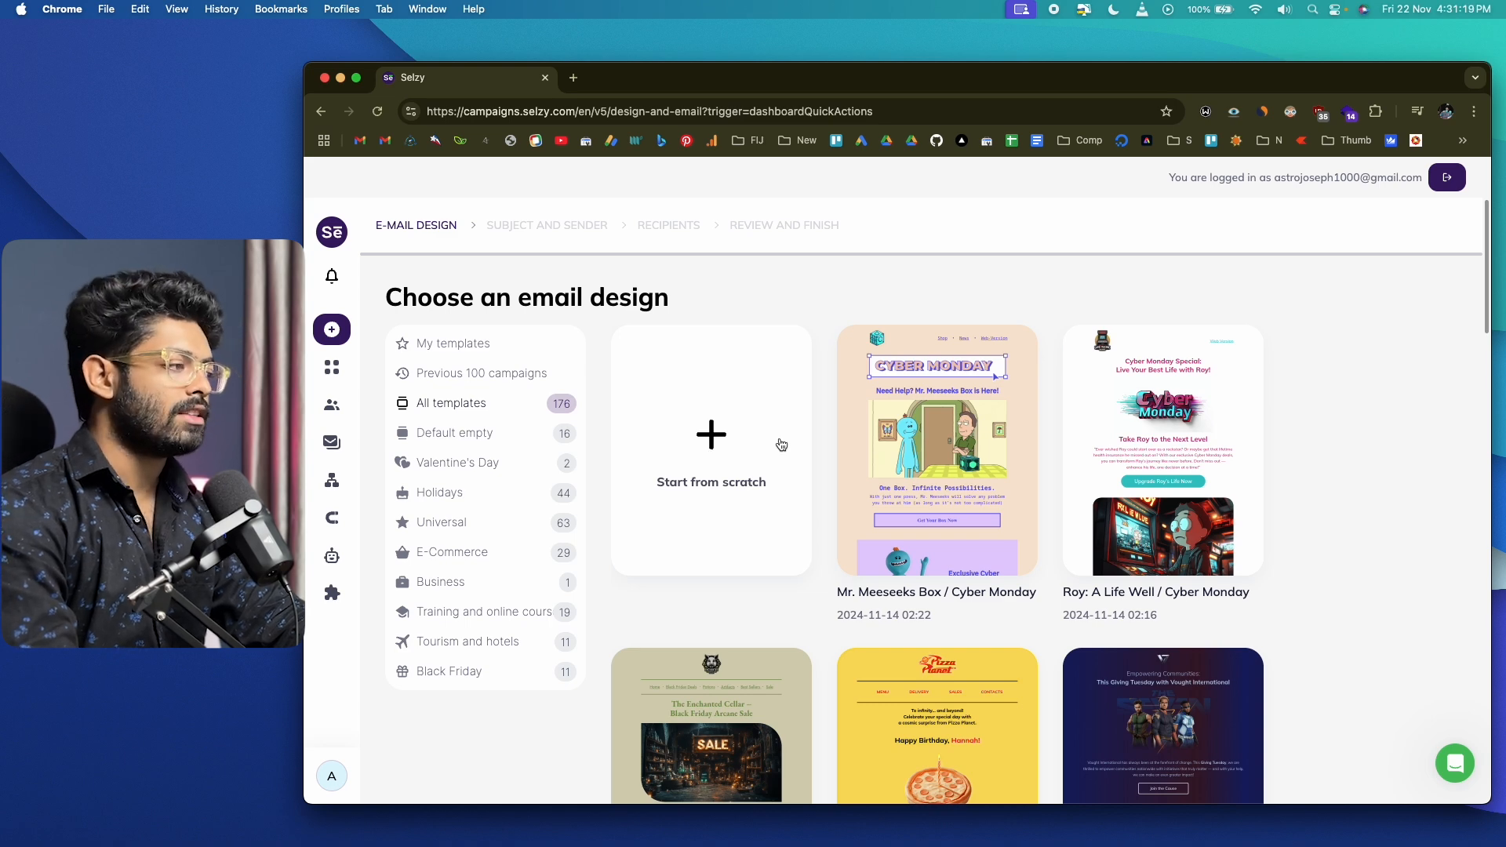
scroll(930, 440, down, 3)
scroll(1297, 408, down, 2)
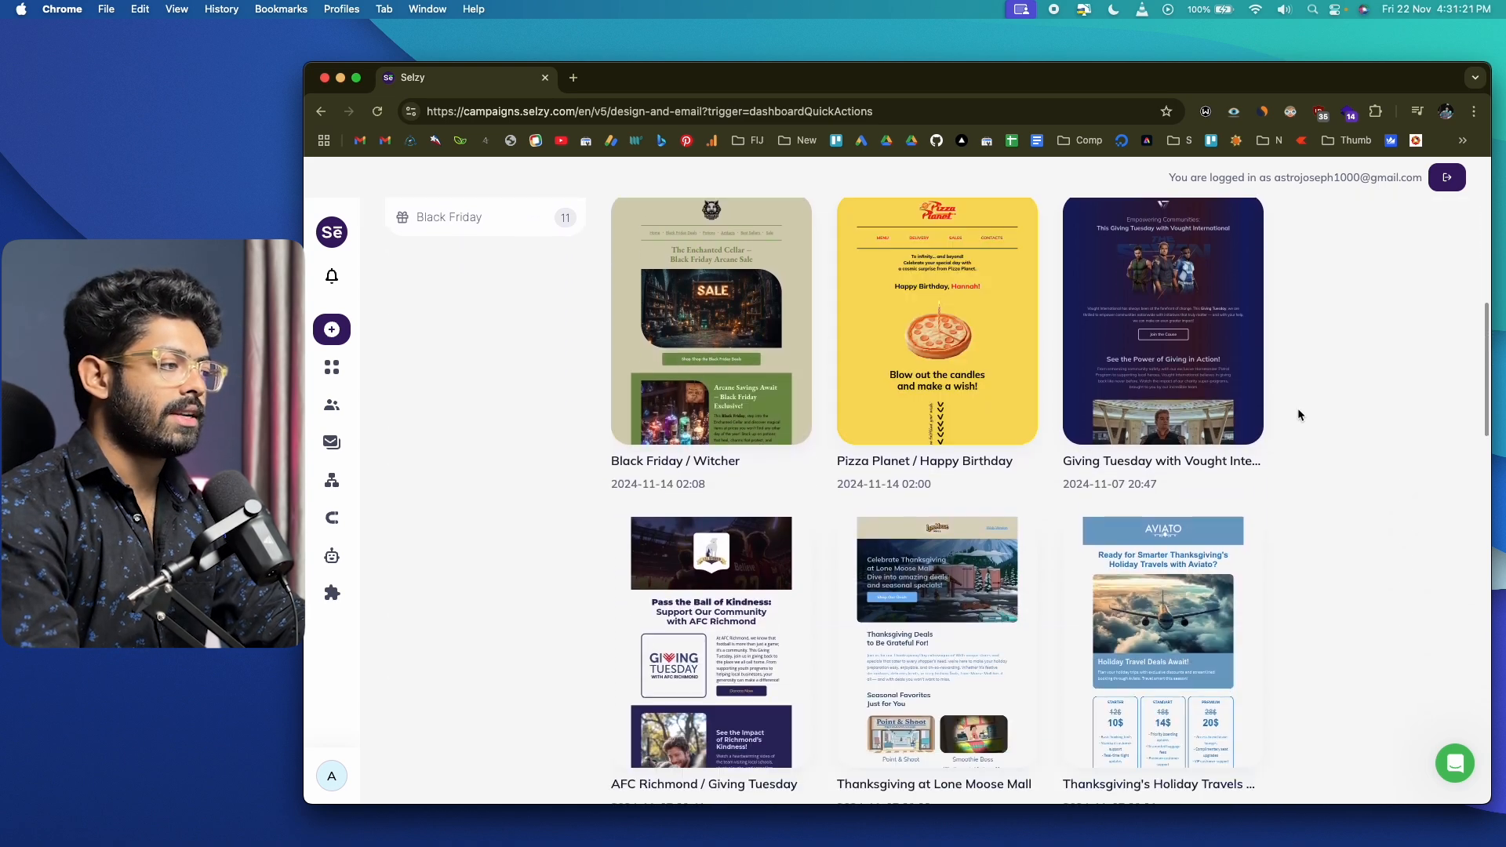
scroll(1297, 408, up, 6)
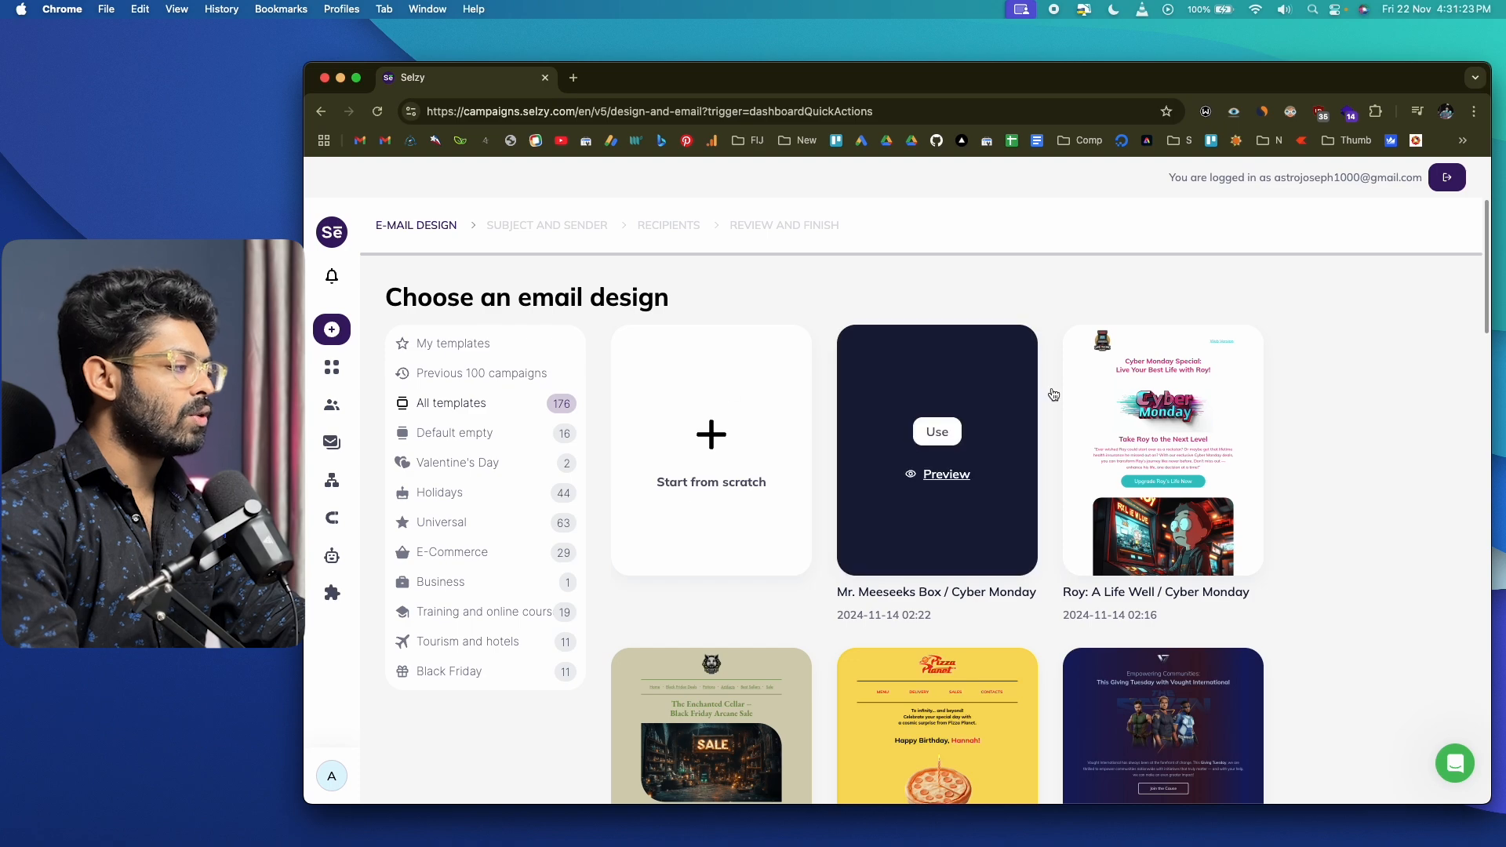
scroll(1353, 476, down, 7)
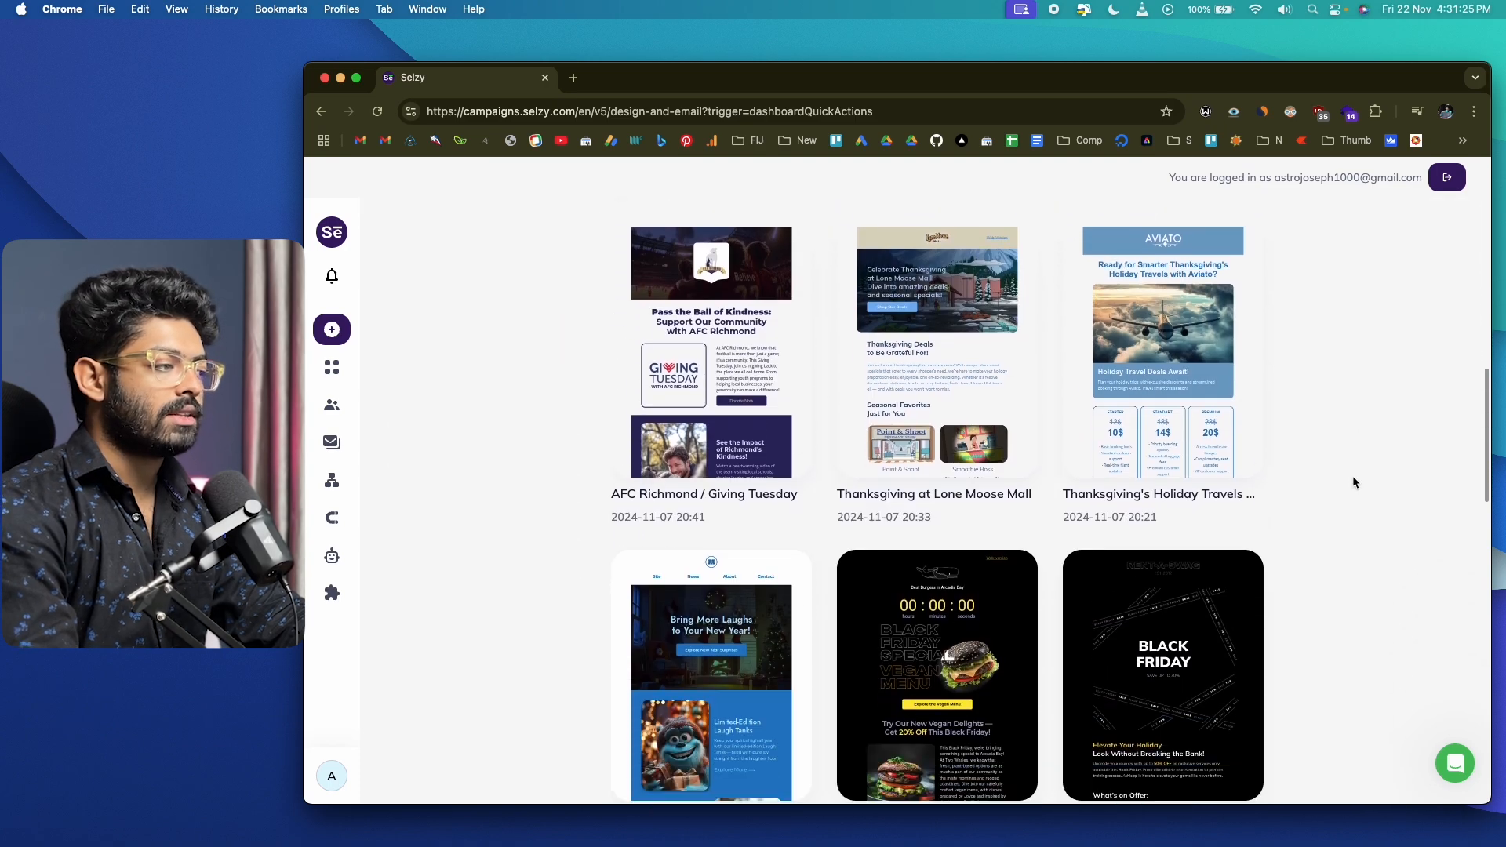
scroll(1352, 475, up, 5)
scroll(1352, 476, up, 3)
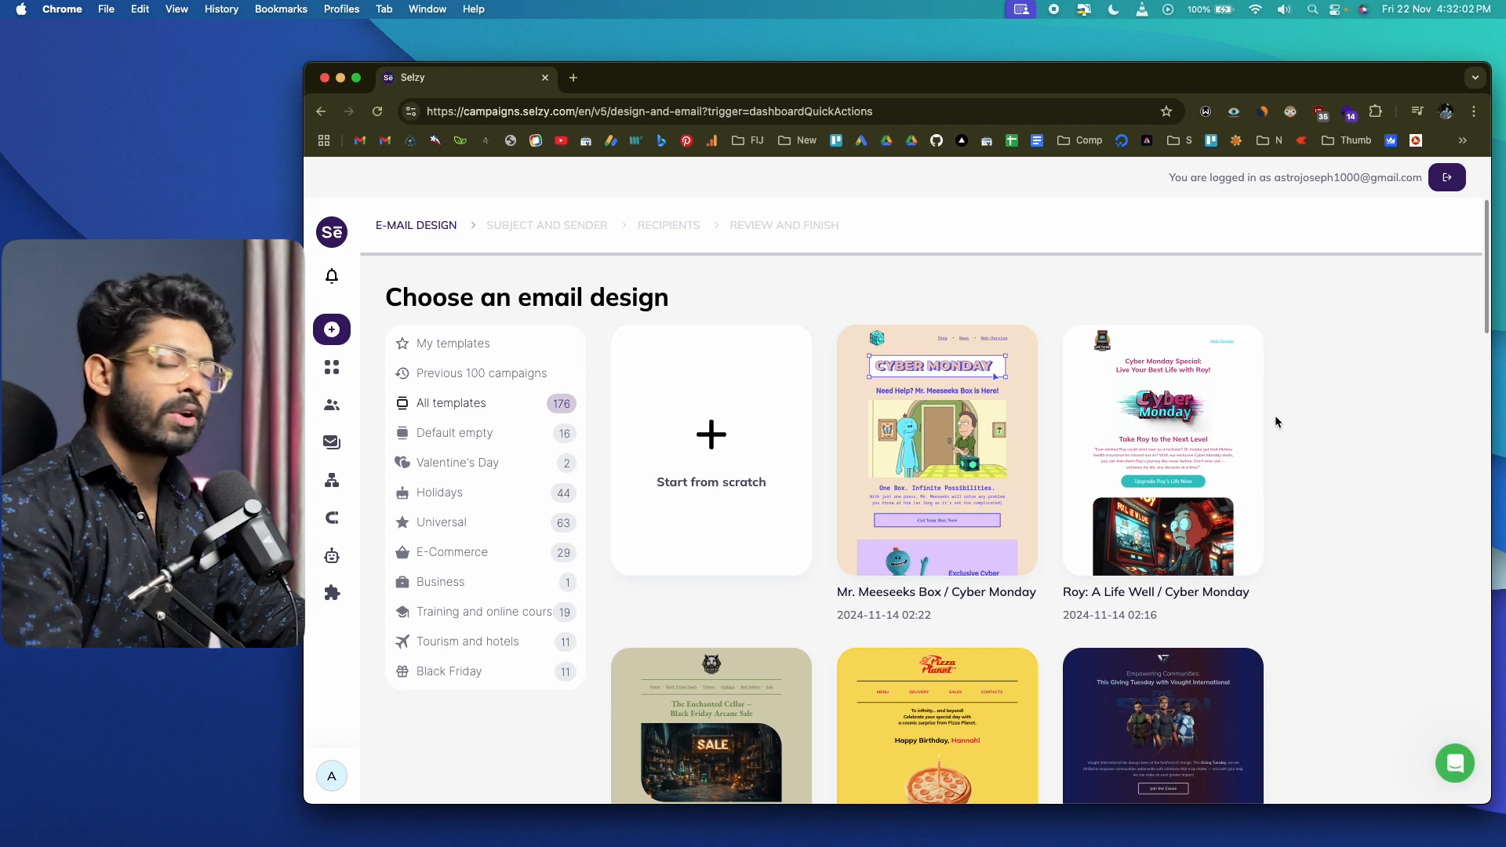
- Filter the email designs to the Black Friday category and look through its templates
scroll(1290, 381, down, 3)
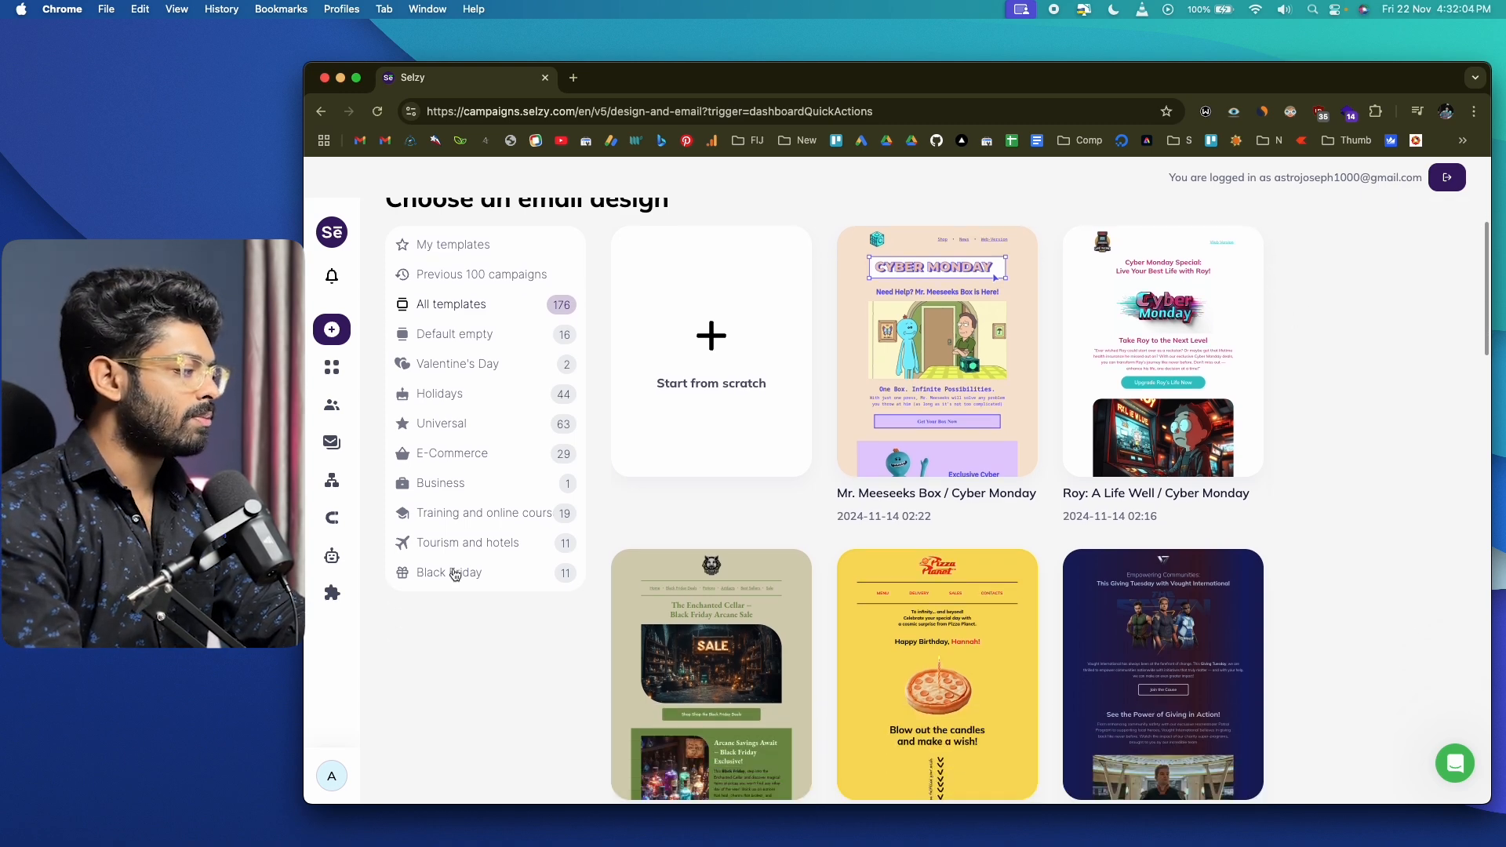
click(454, 573)
scroll(985, 473, down, 5)
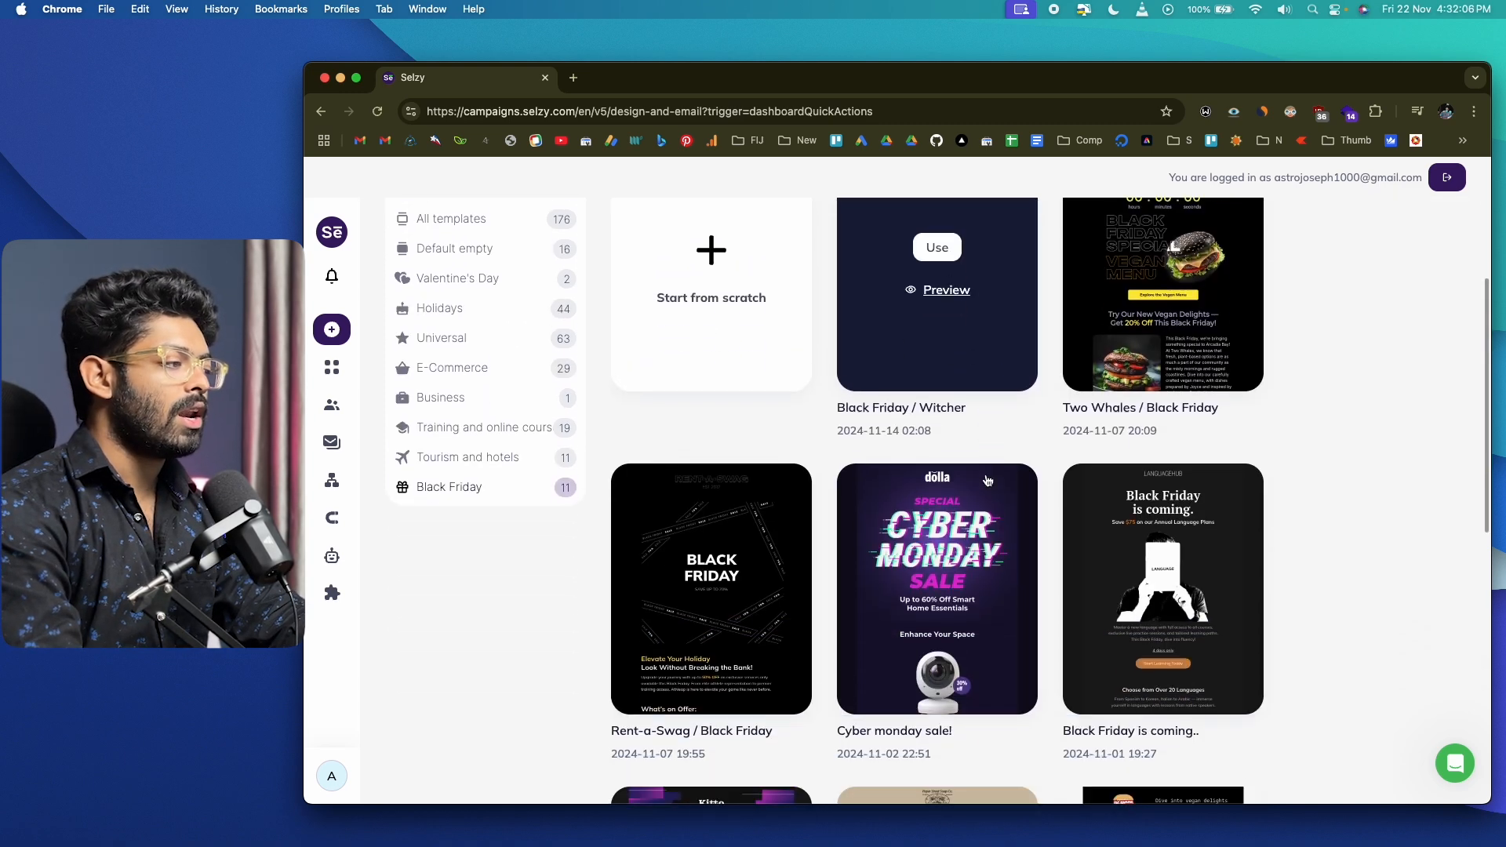
scroll(1293, 390, down, 10)
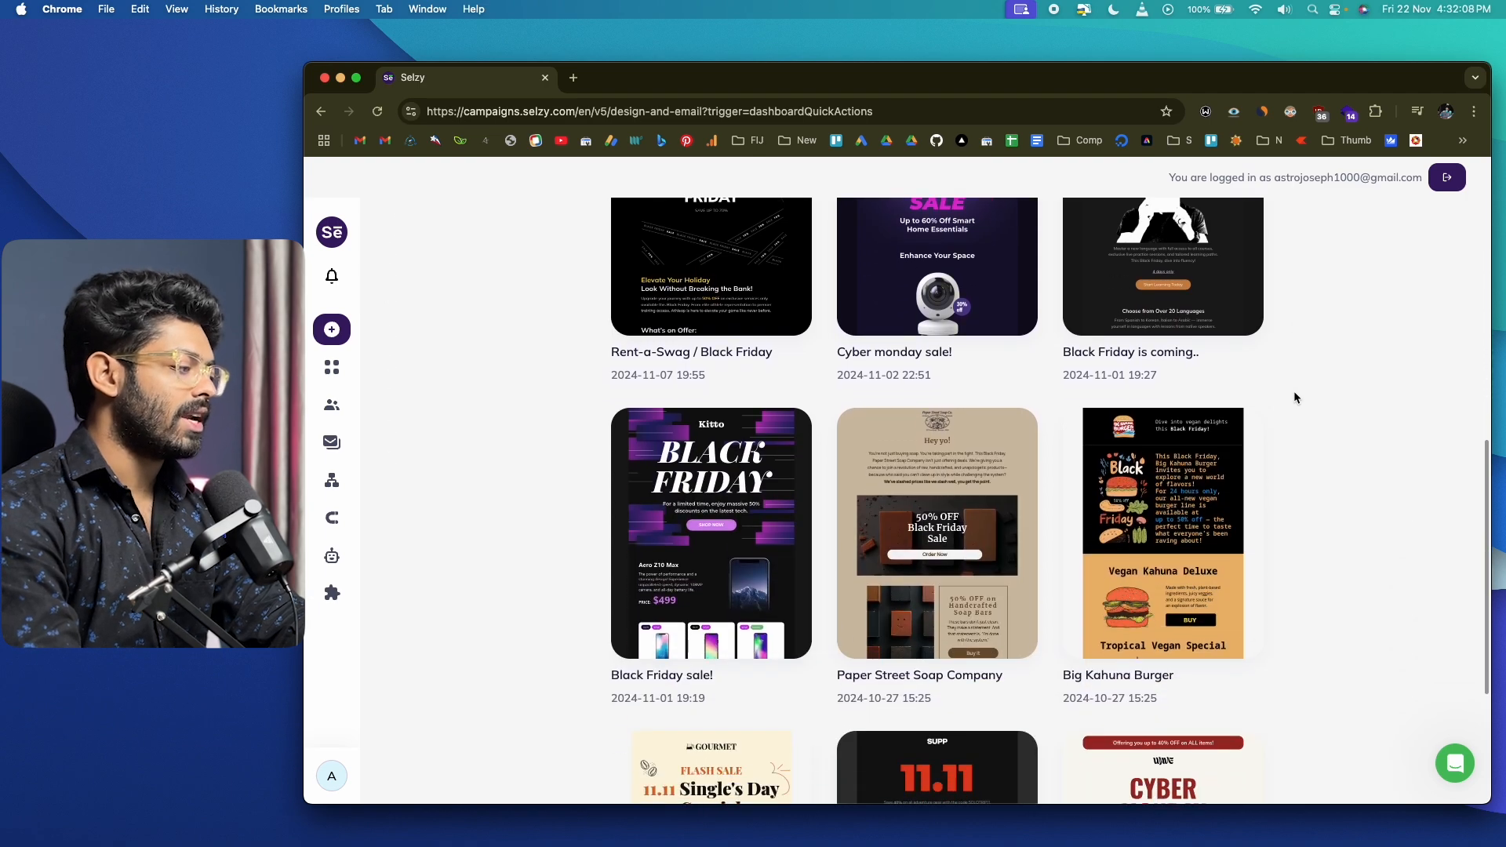
scroll(1293, 391, down, 8)
scroll(1293, 391, up, 20)
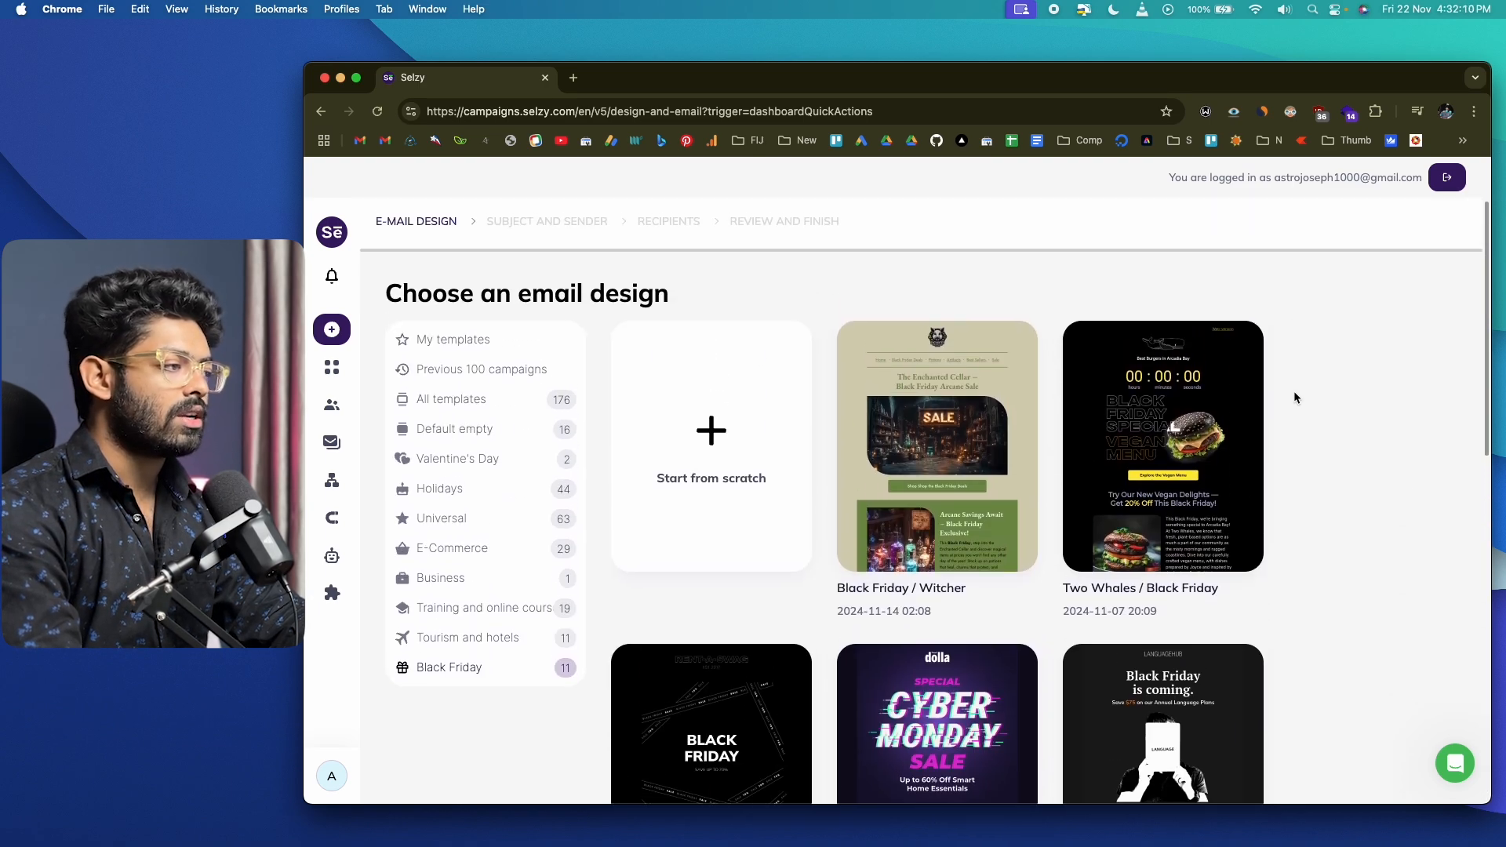
- Preview the "Cyber monday sale!" template and read through its whole layout
mouse_move(933, 433)
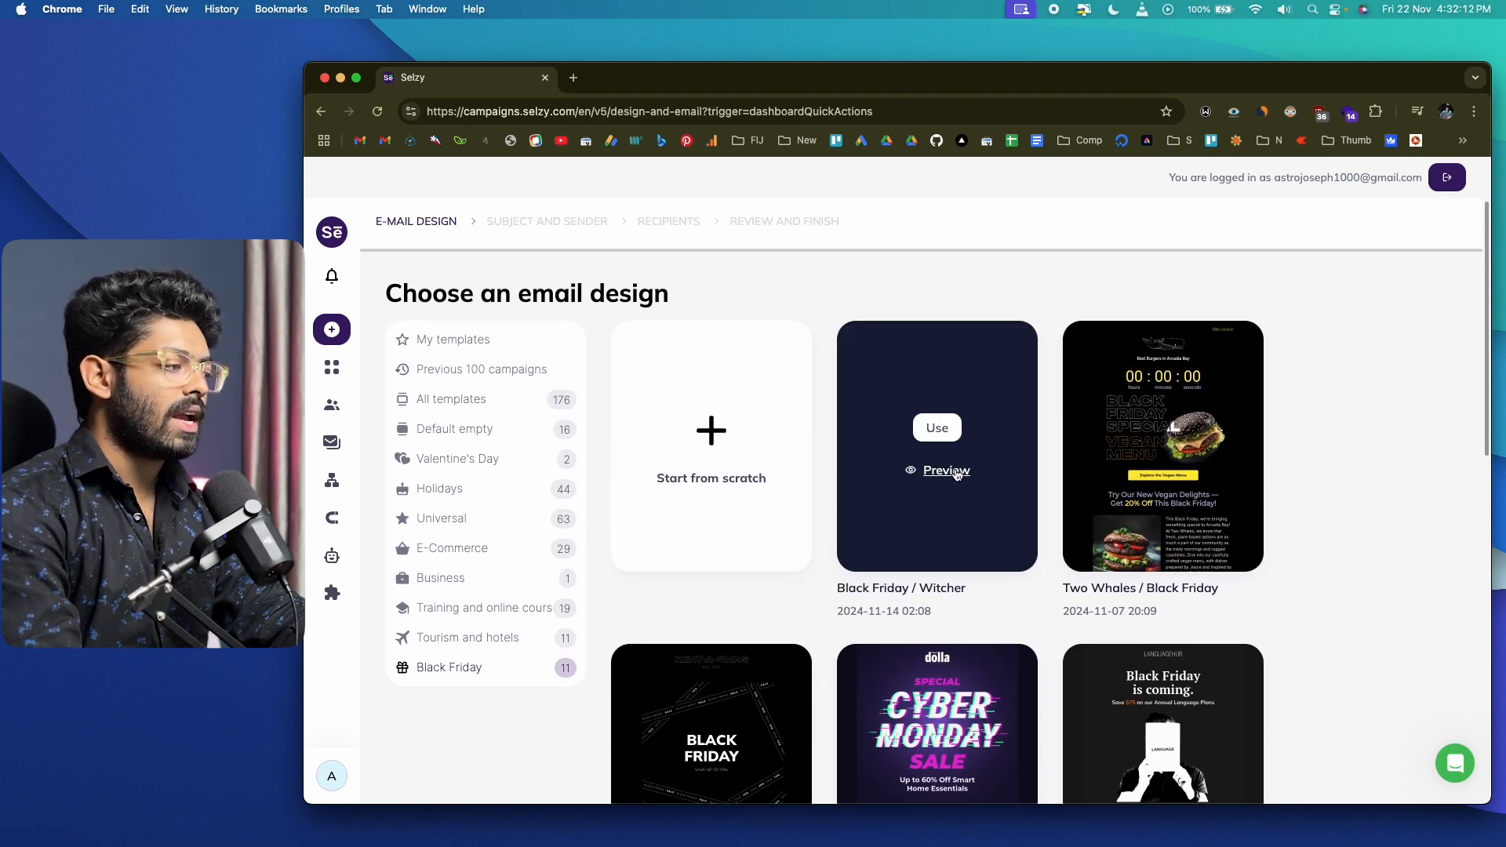
scroll(1032, 463, down, 10)
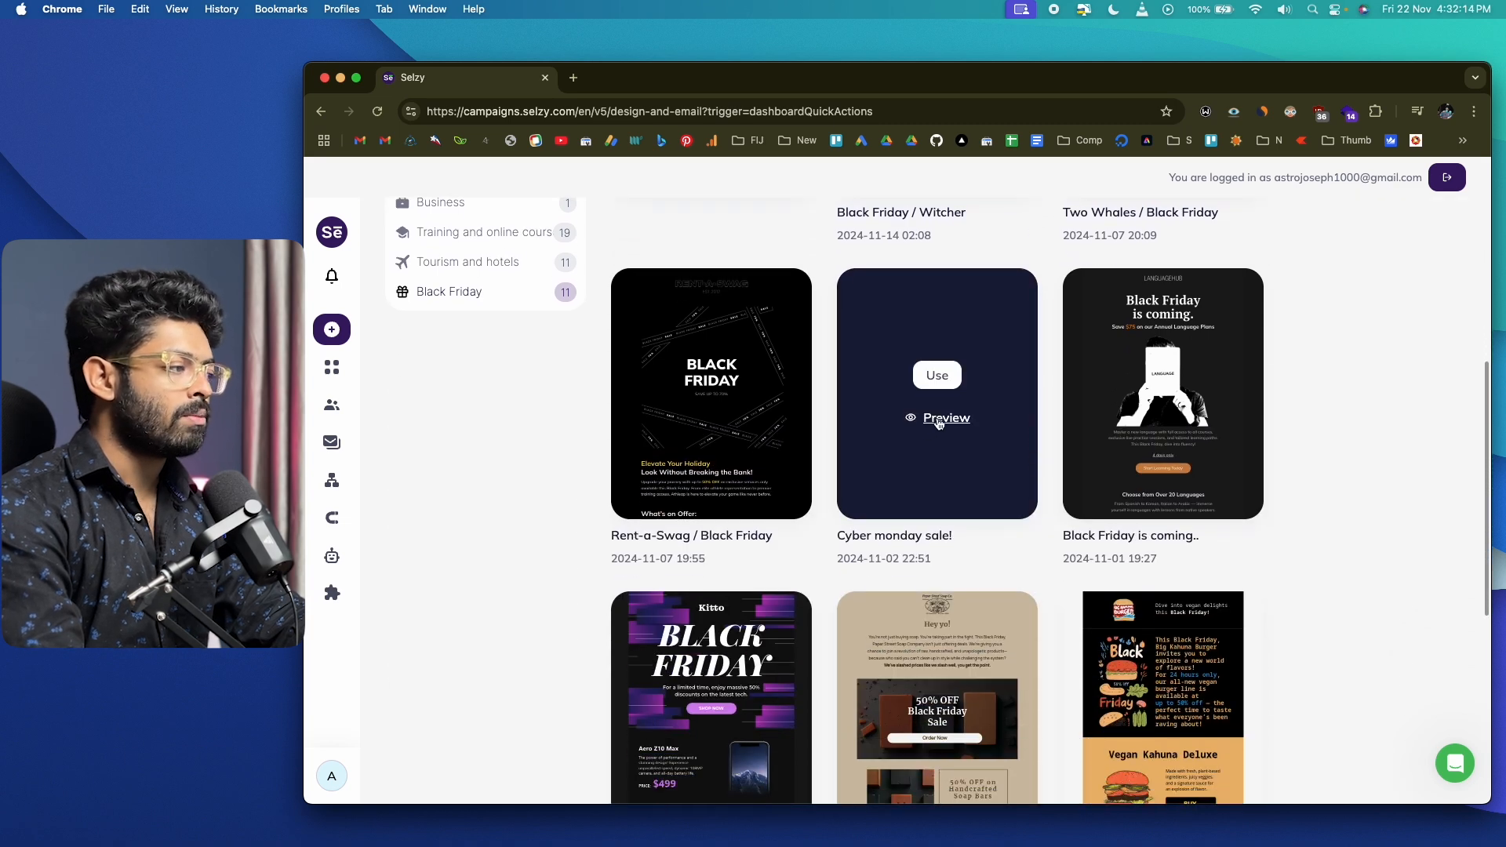
click(939, 422)
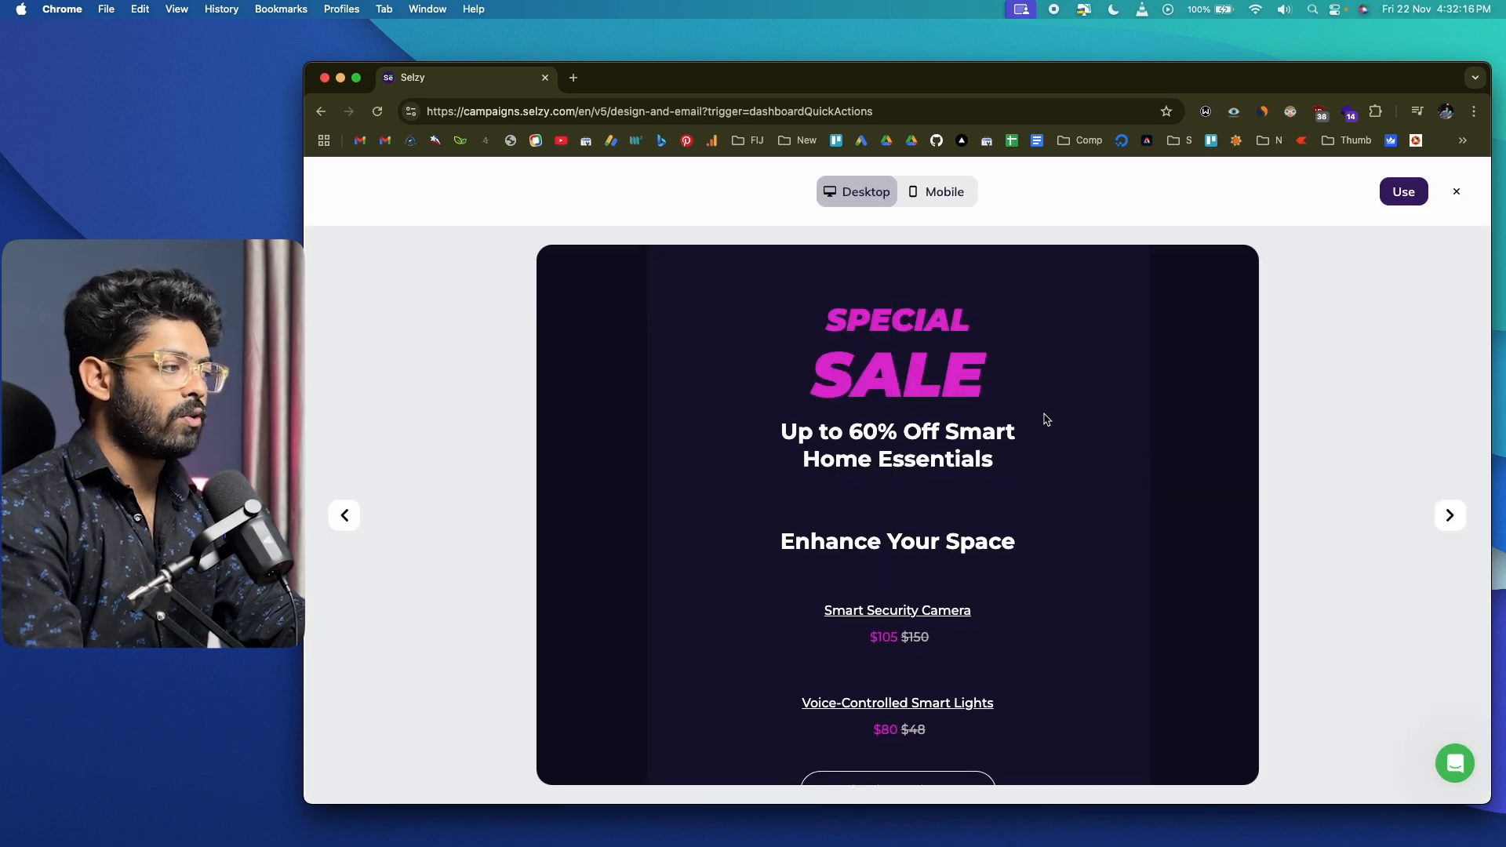
scroll(1047, 419, down, 5)
scroll(1046, 420, up, 6)
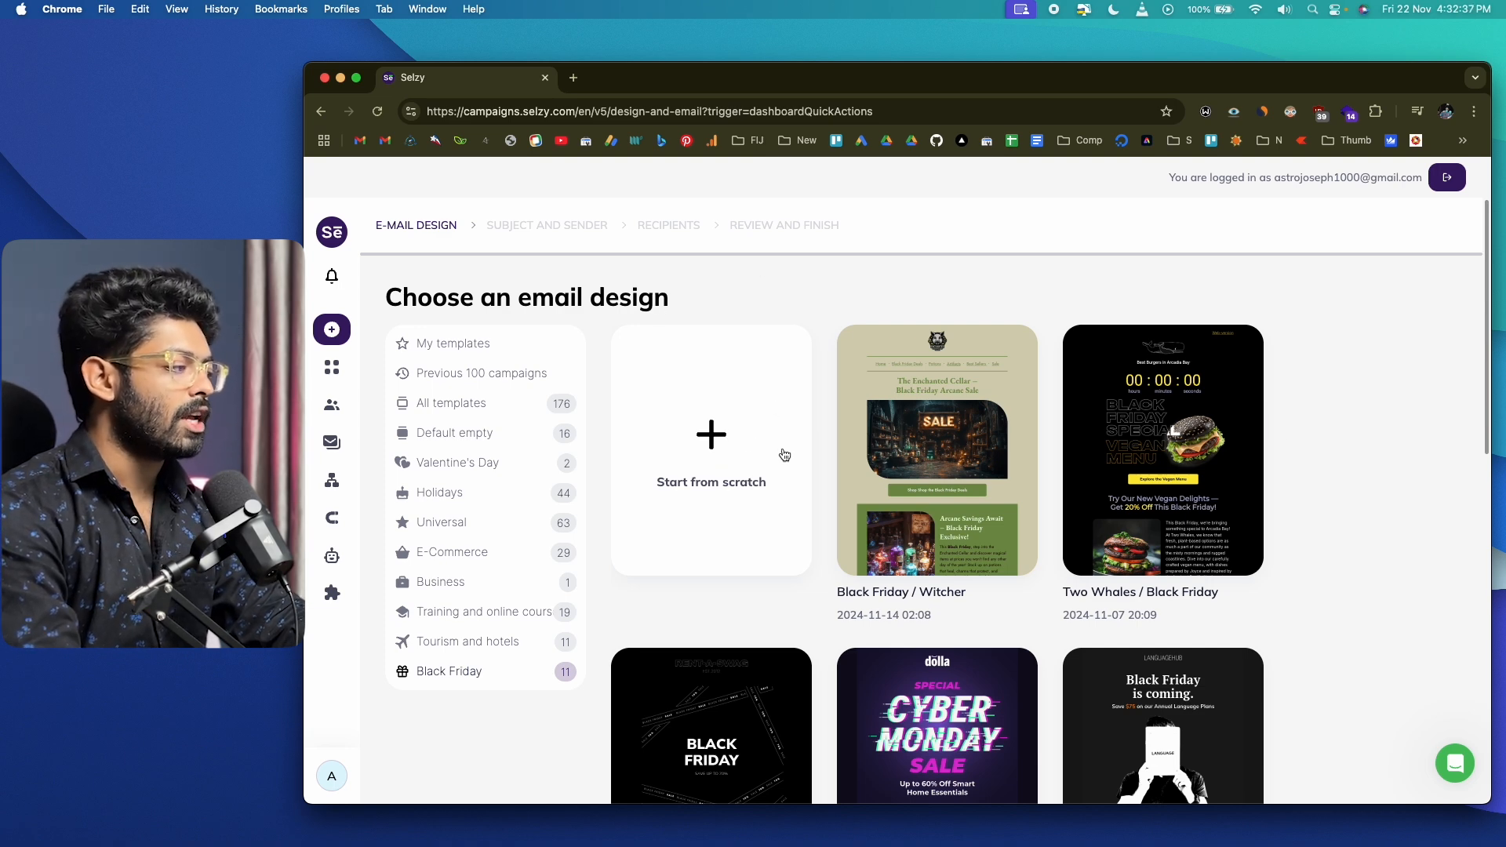
- Start the email design from scratch and review the available elements and blocks in the editor
click(708, 449)
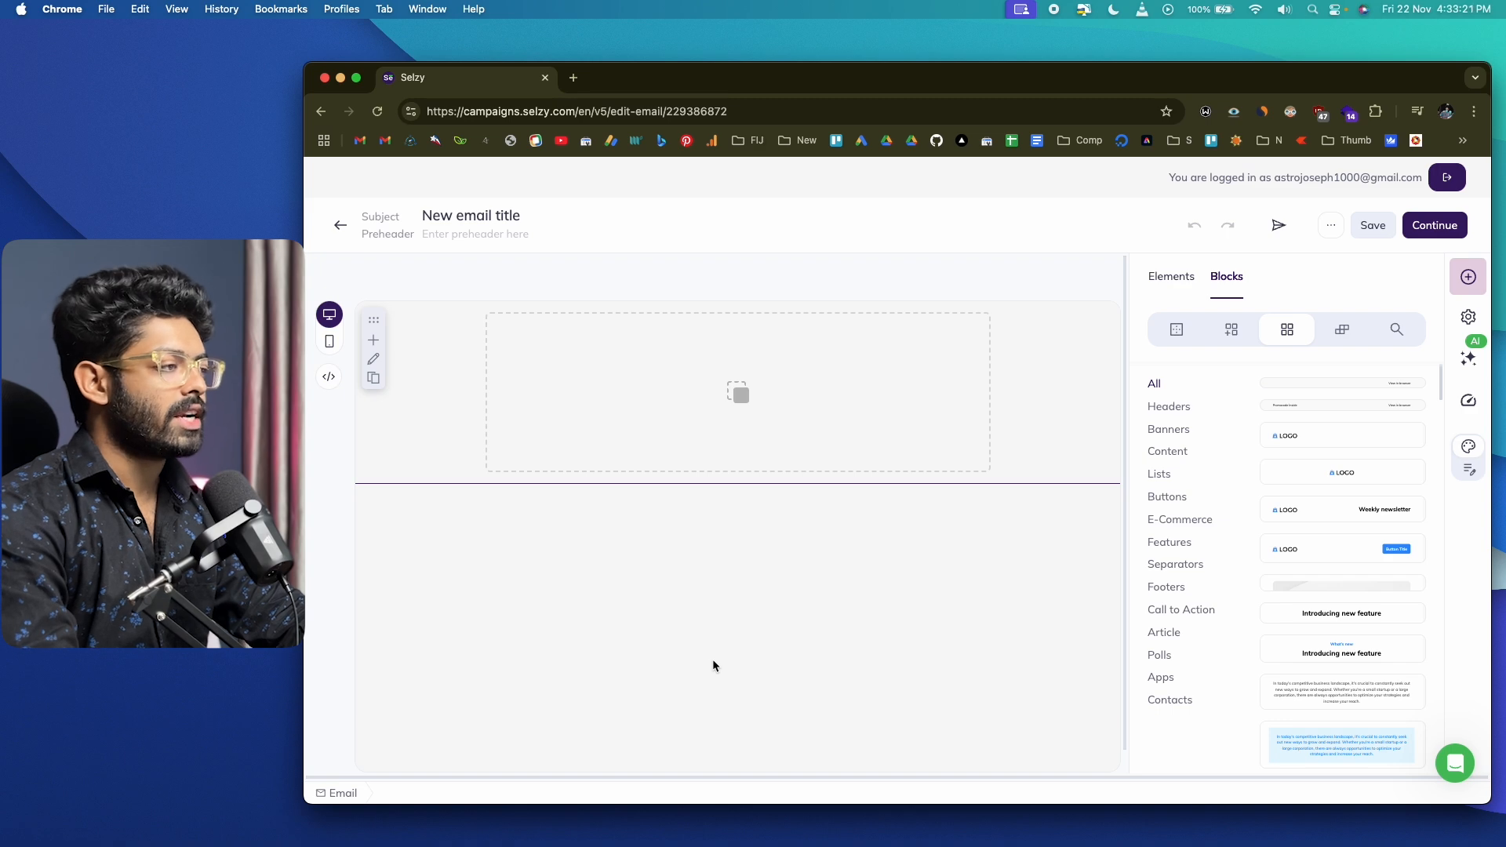
click(1176, 278)
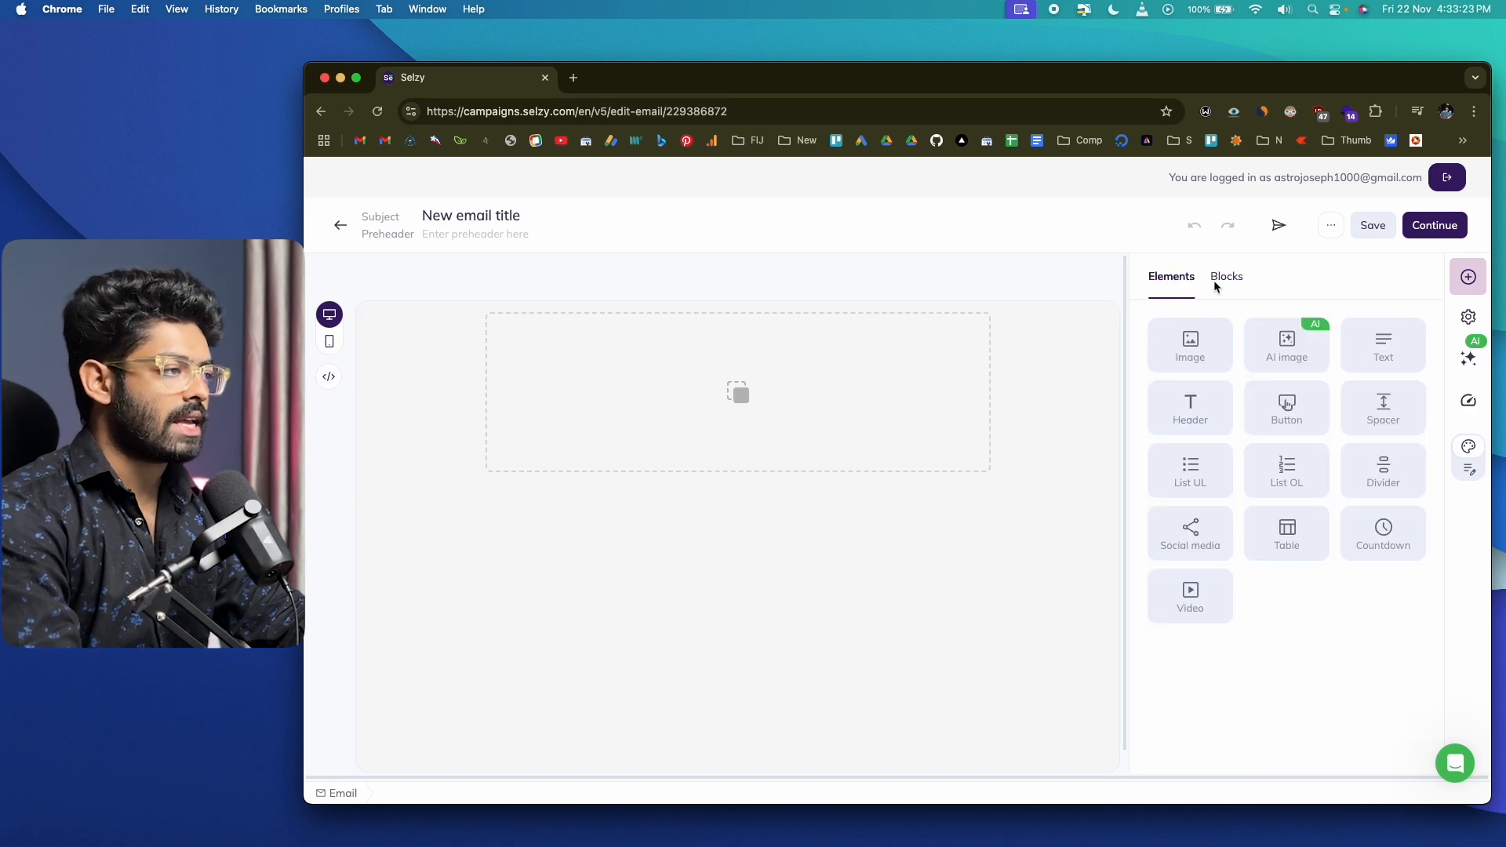
click(1224, 278)
click(1174, 283)
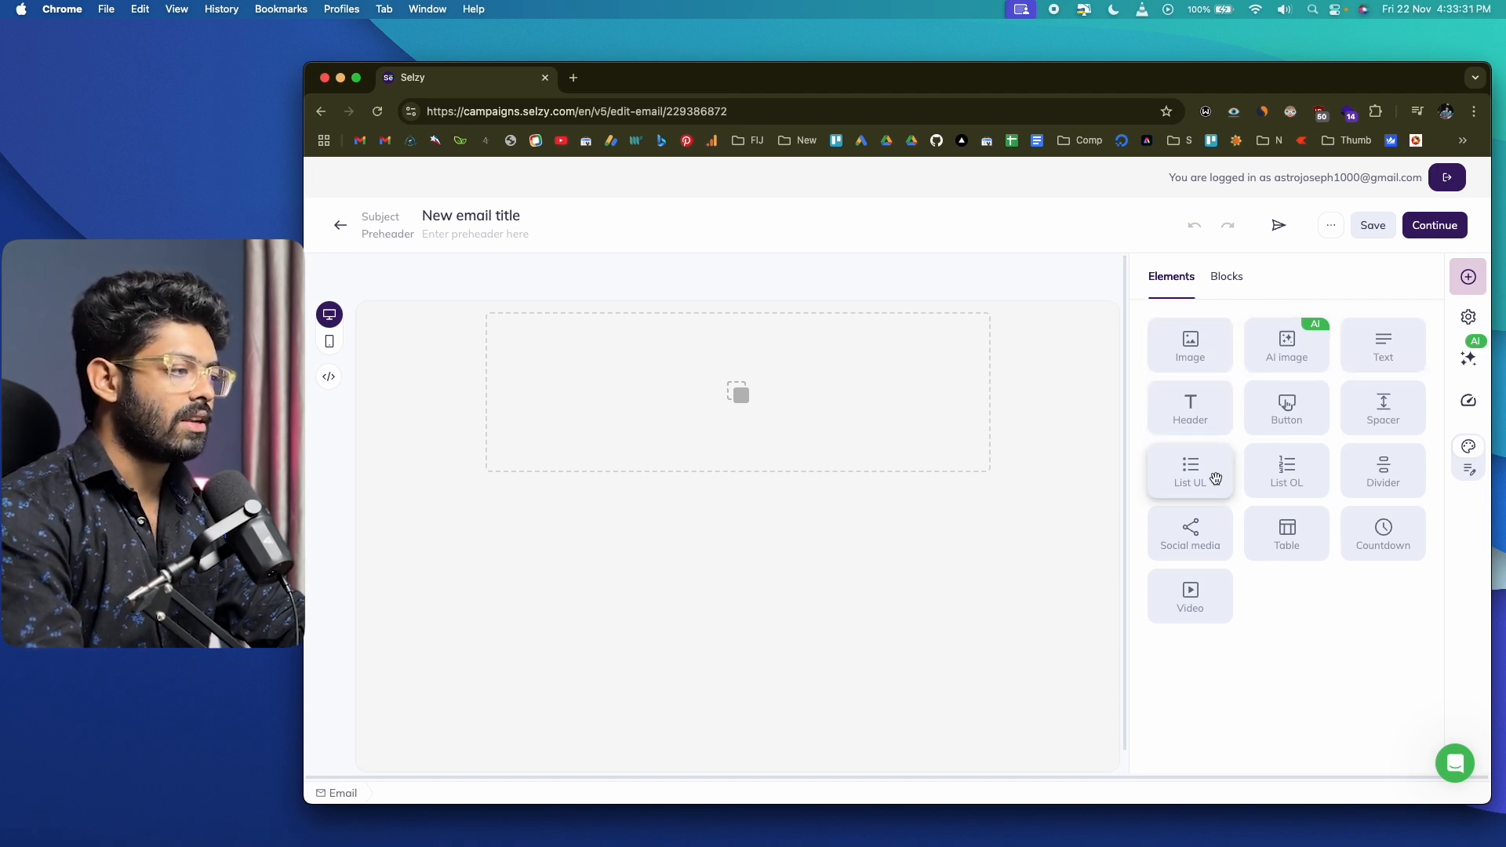
click(1228, 279)
scroll(1286, 486, down, 5)
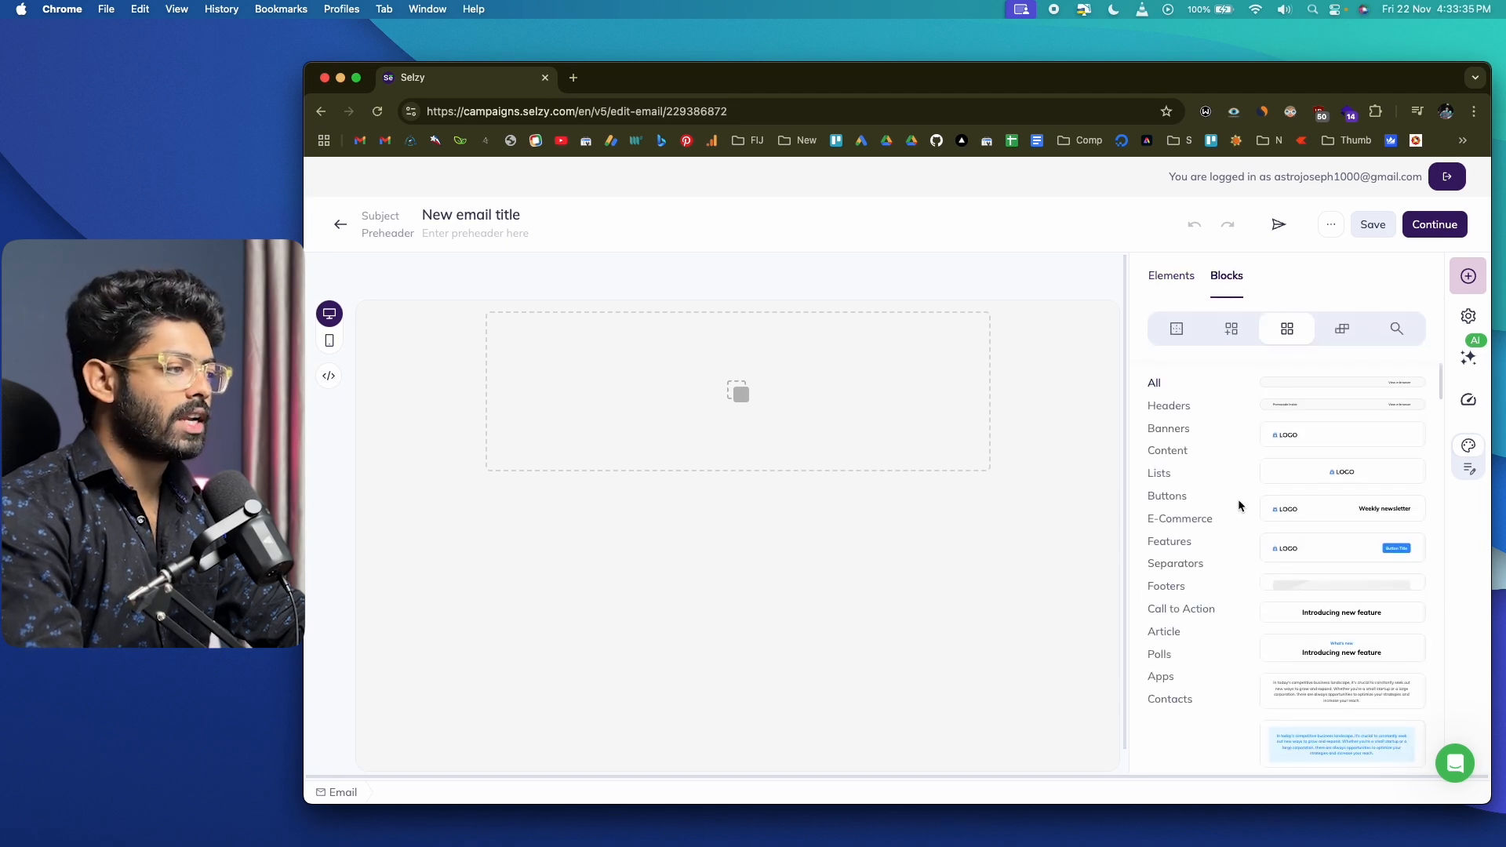
scroll(1288, 540, up, 5)
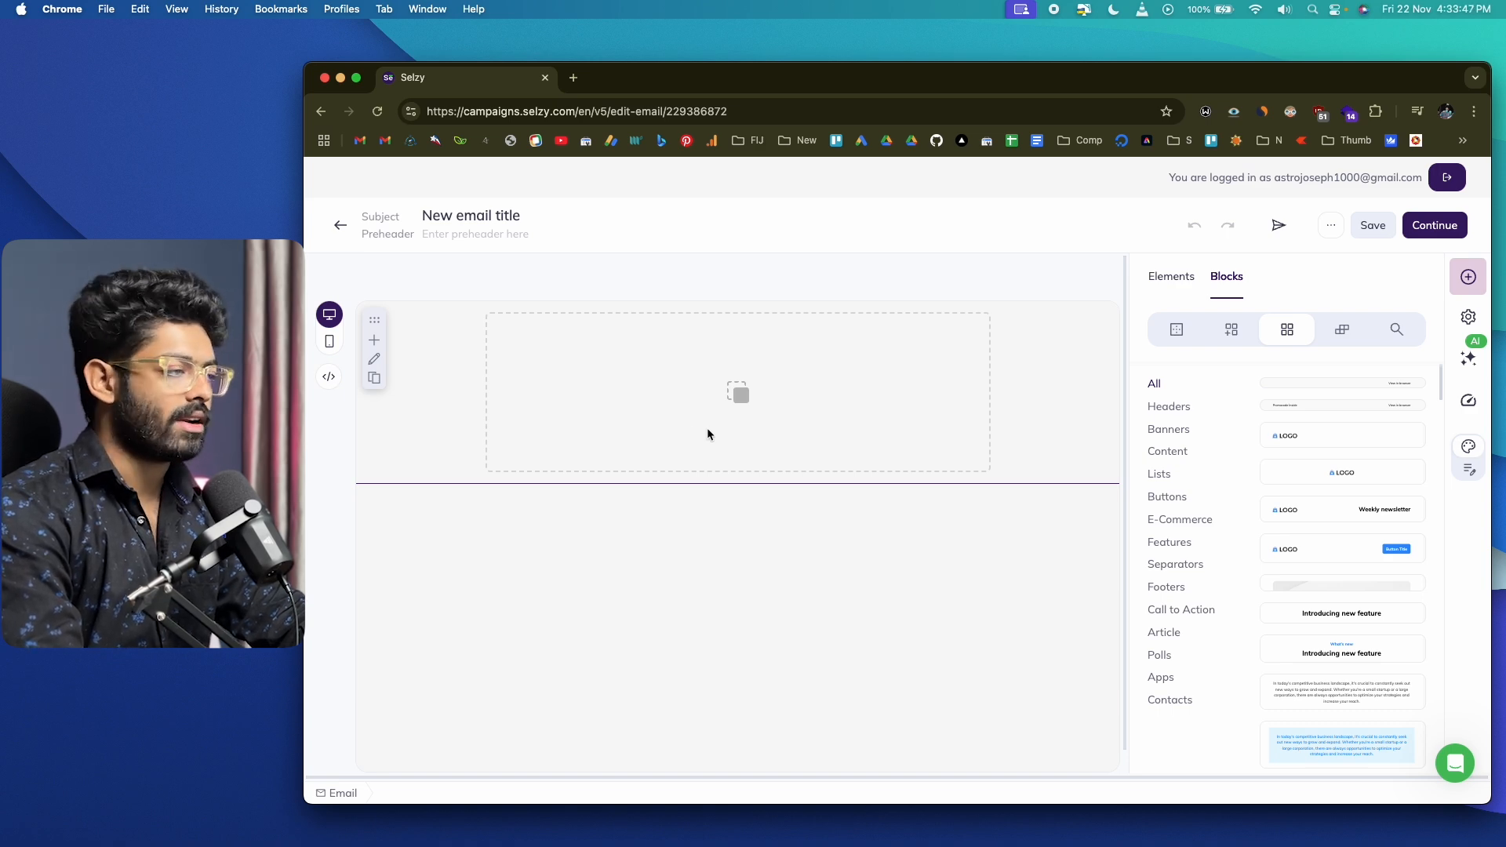
- Add the "Logo-left + Title" header block with the Weekly newsletter title to the empty email
click(1175, 411)
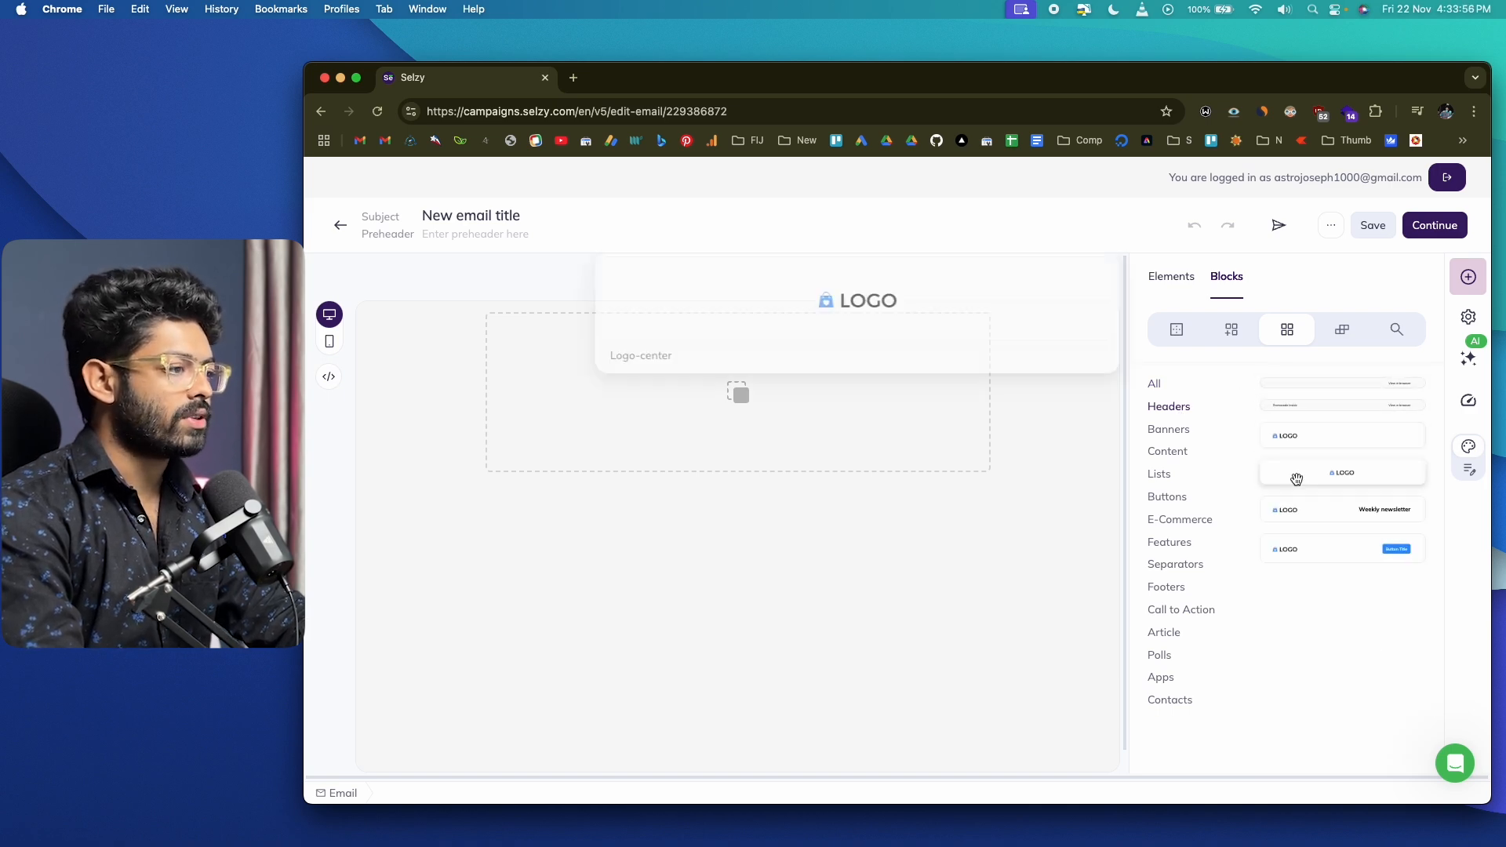
mouse_move(1286, 510)
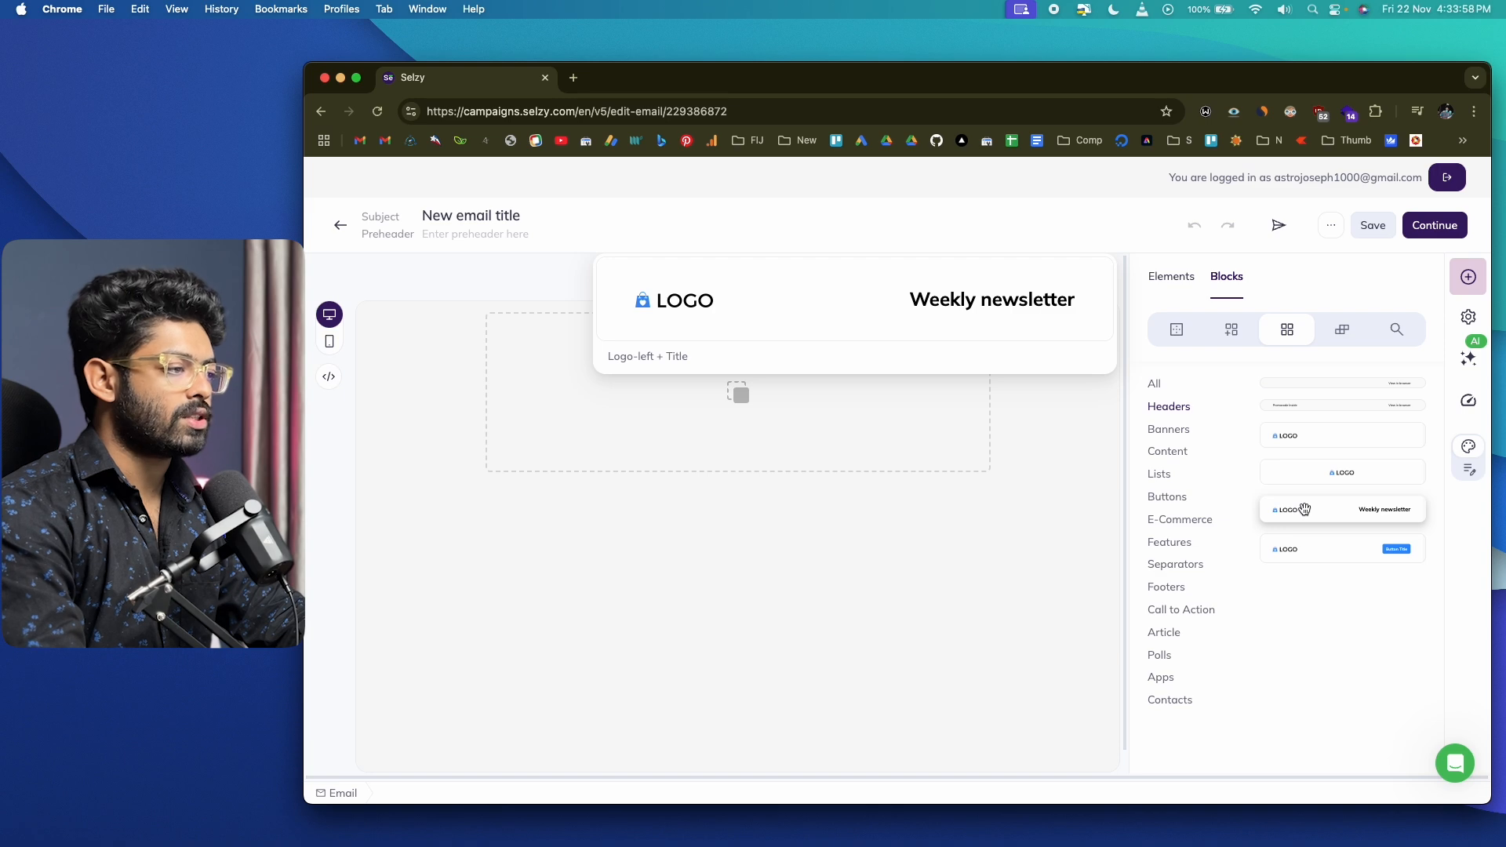
drag(1334, 511, 645, 353)
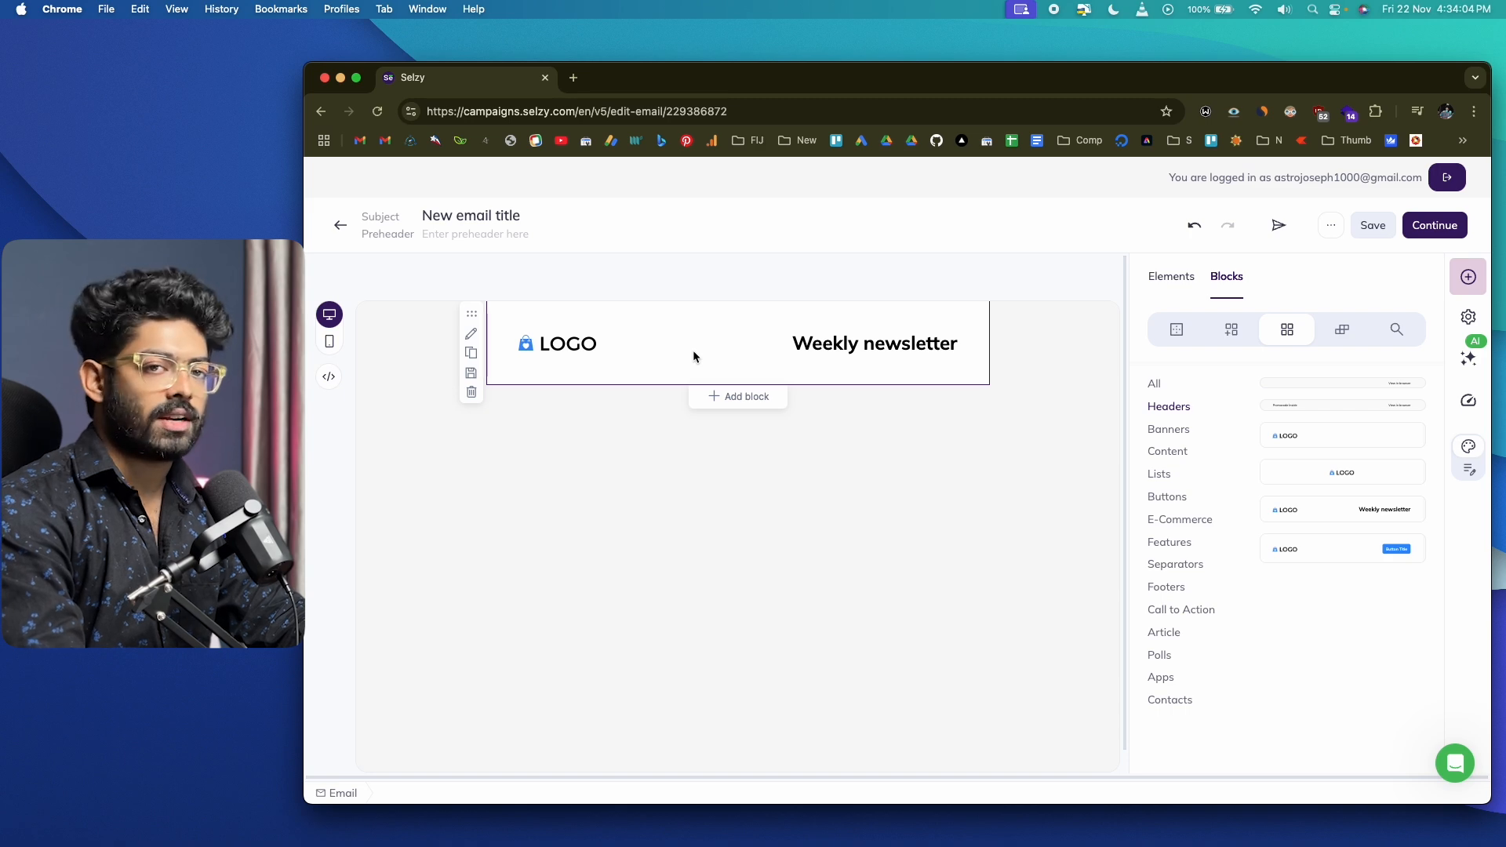
- Look through the banner blocks and add the single "Image" banner below the Weekly newsletter header
click(1236, 387)
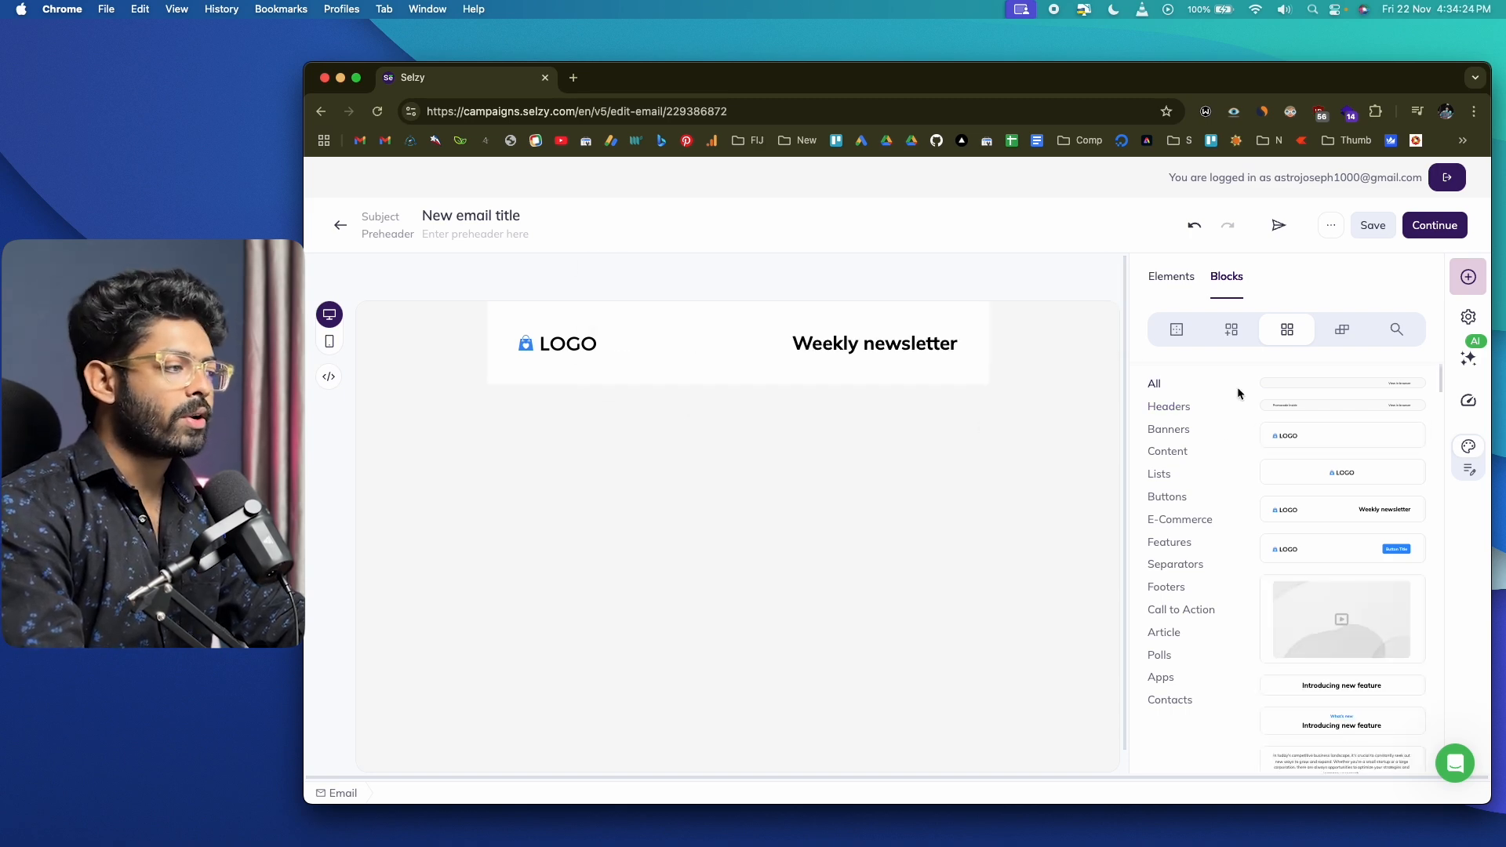
click(1167, 431)
mouse_move(1326, 431)
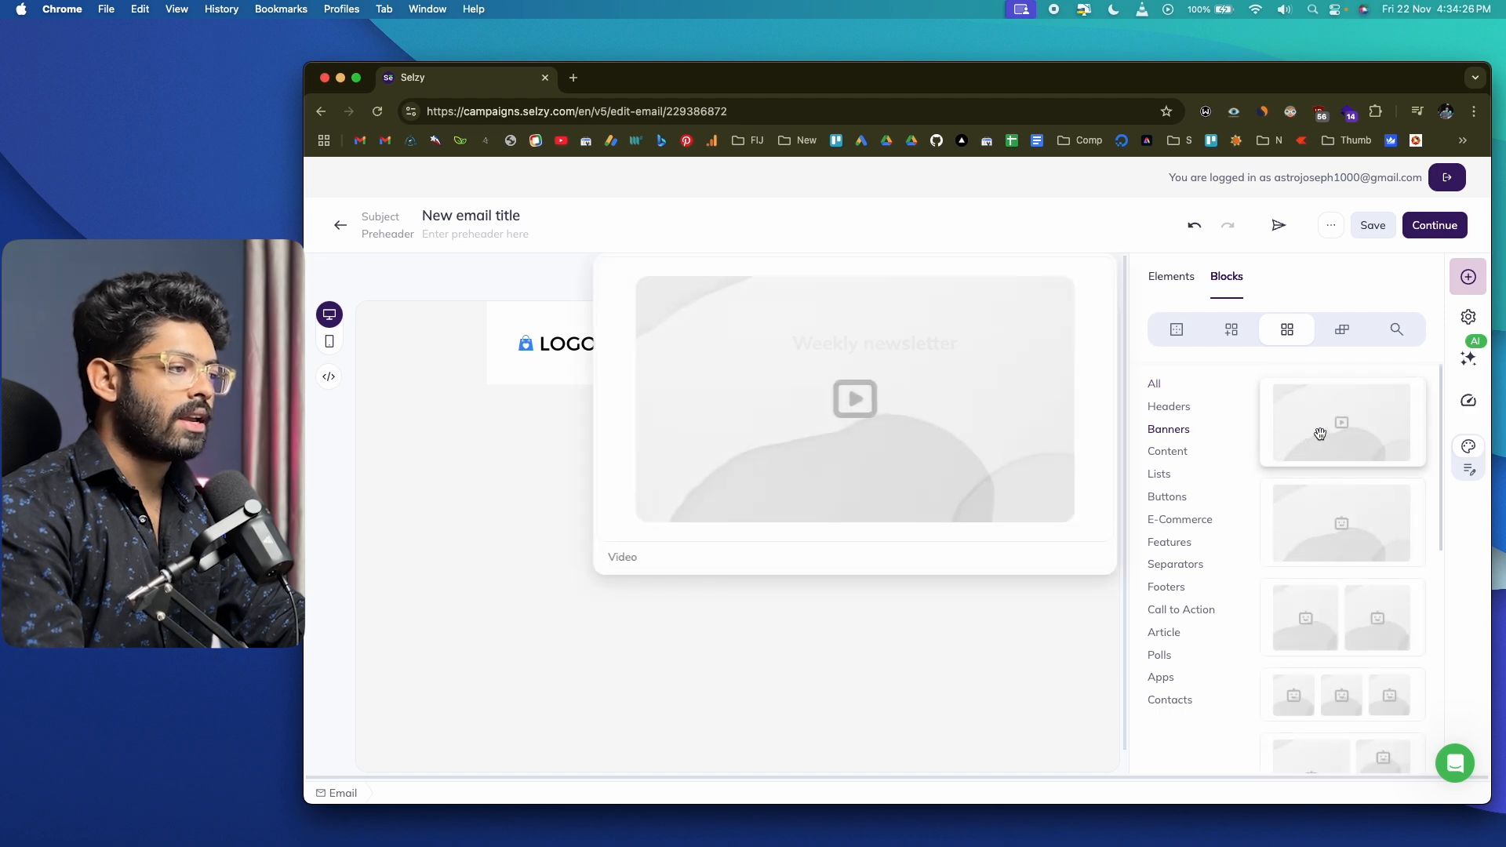
scroll(1322, 470, down, 3)
scroll(1323, 551, up, 5)
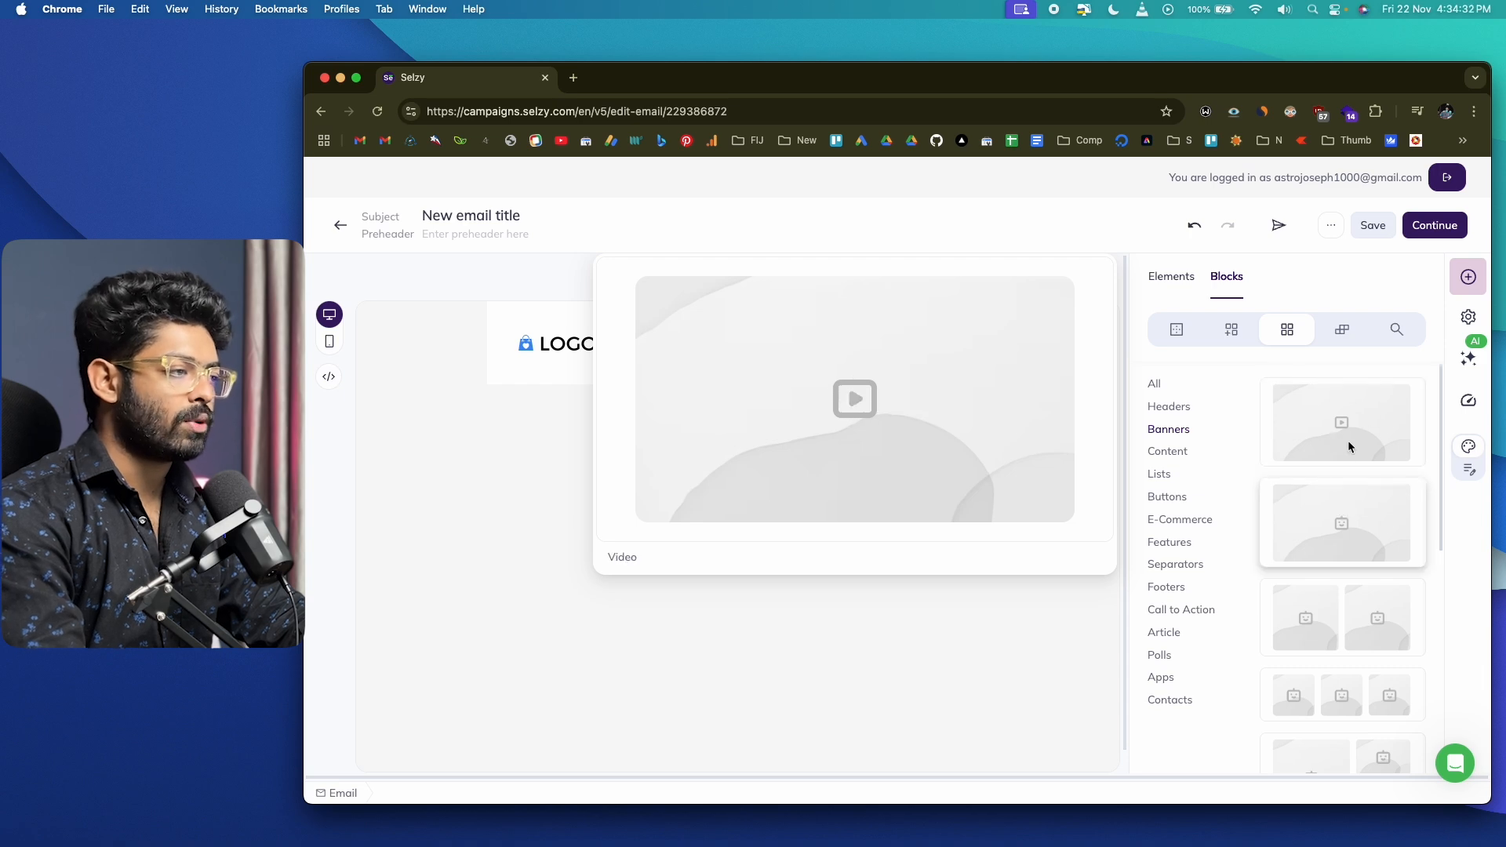
scroll(1344, 523, down, 5)
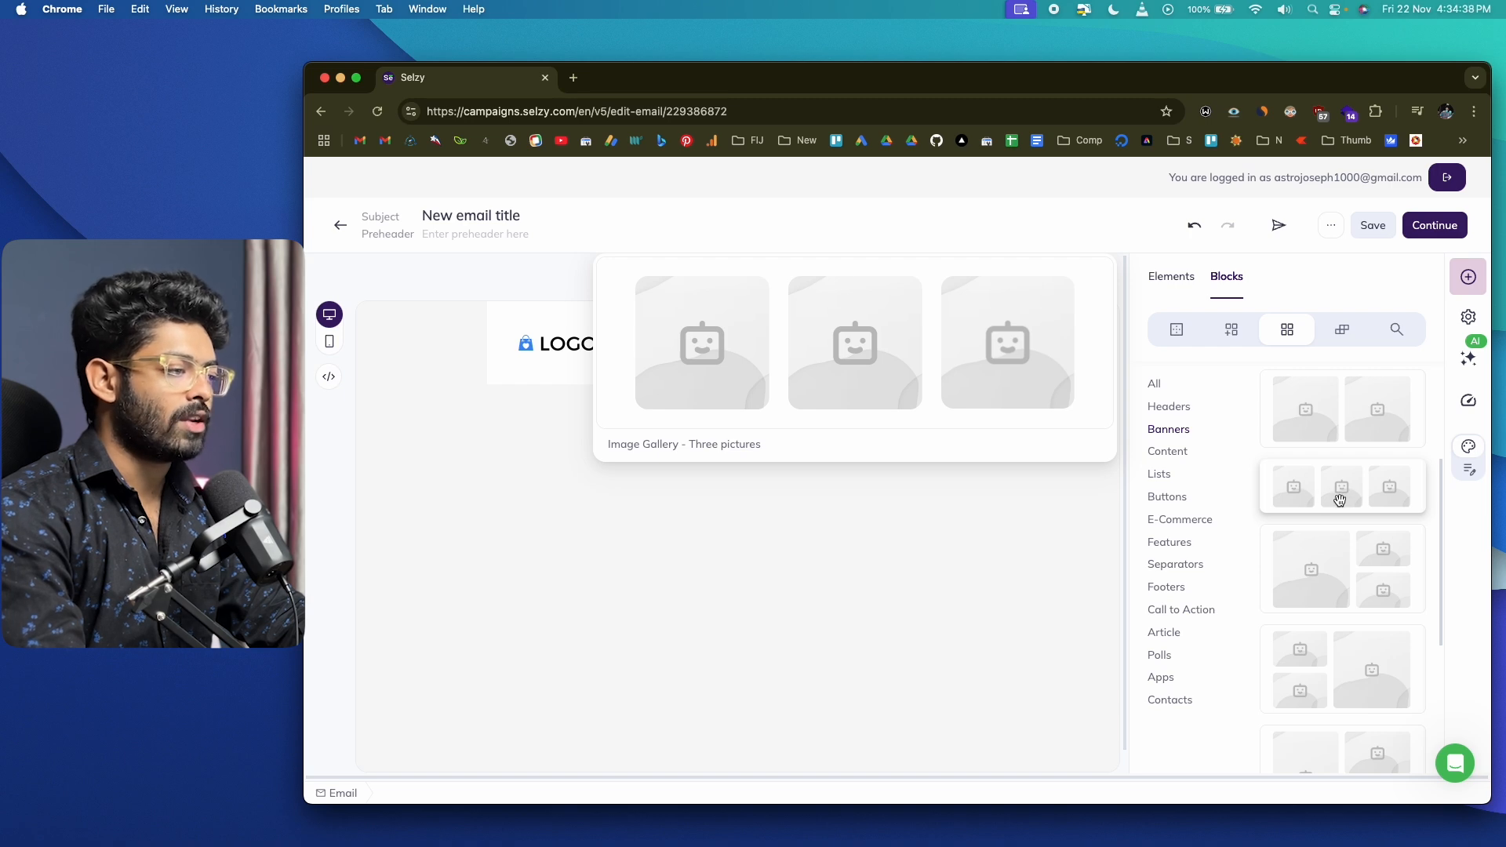
scroll(1340, 499, up, 5)
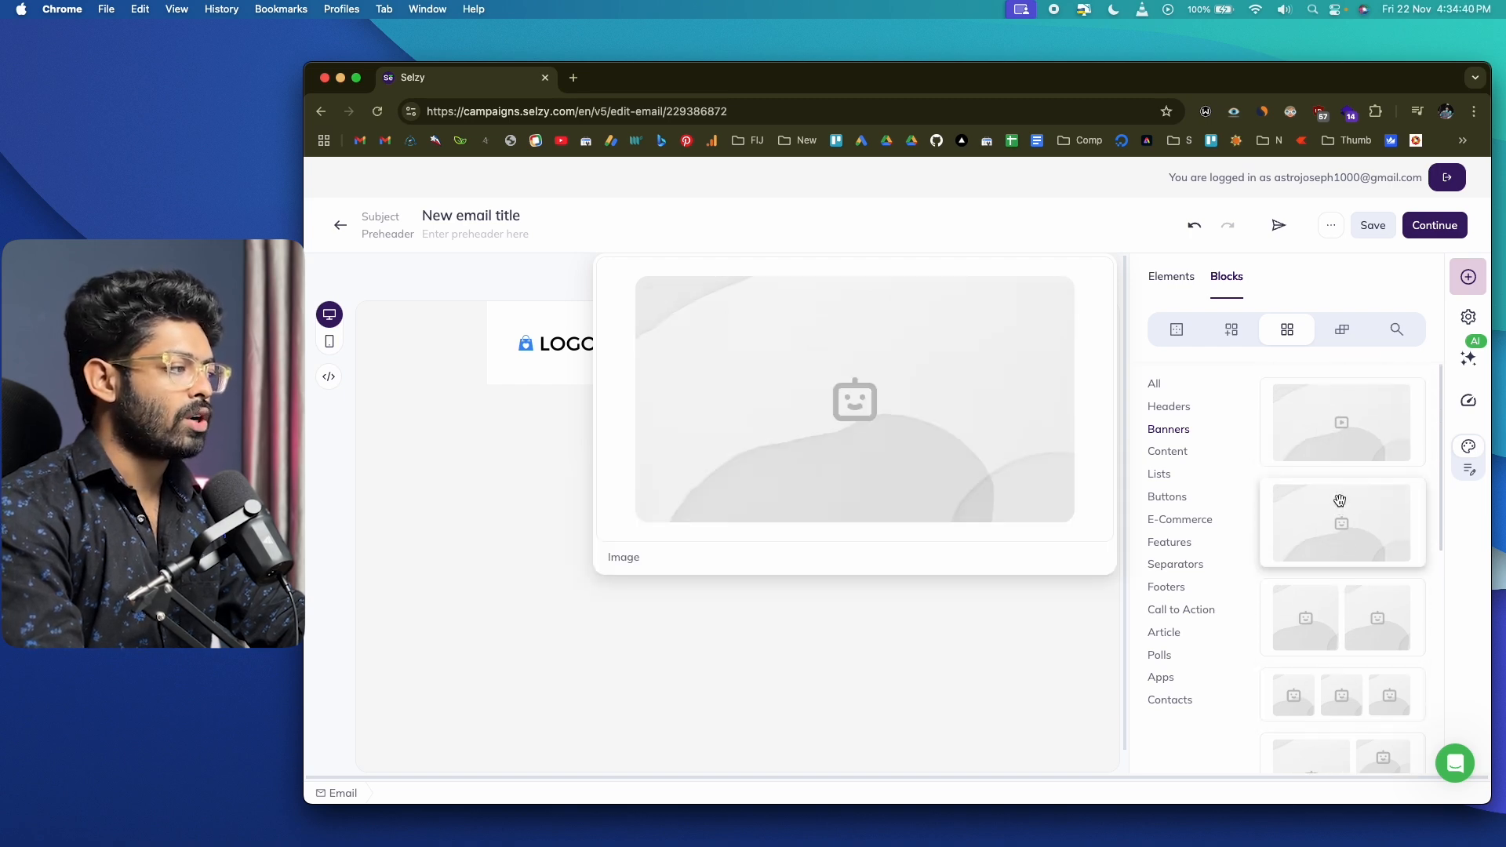
drag(1340, 518, 643, 425)
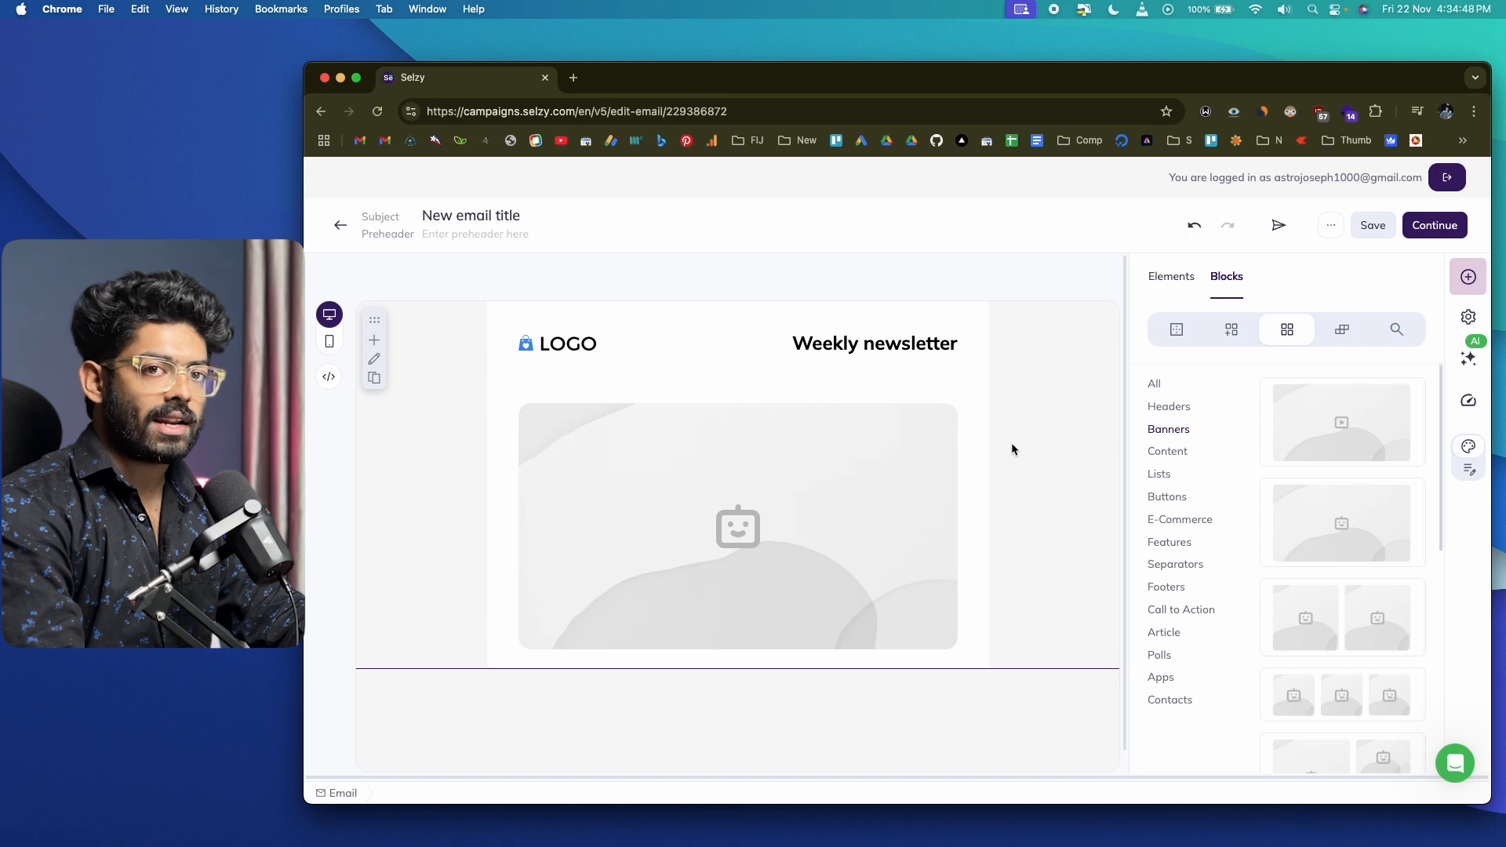
- Add an empty block with two equal columns below the image banner
click(1178, 332)
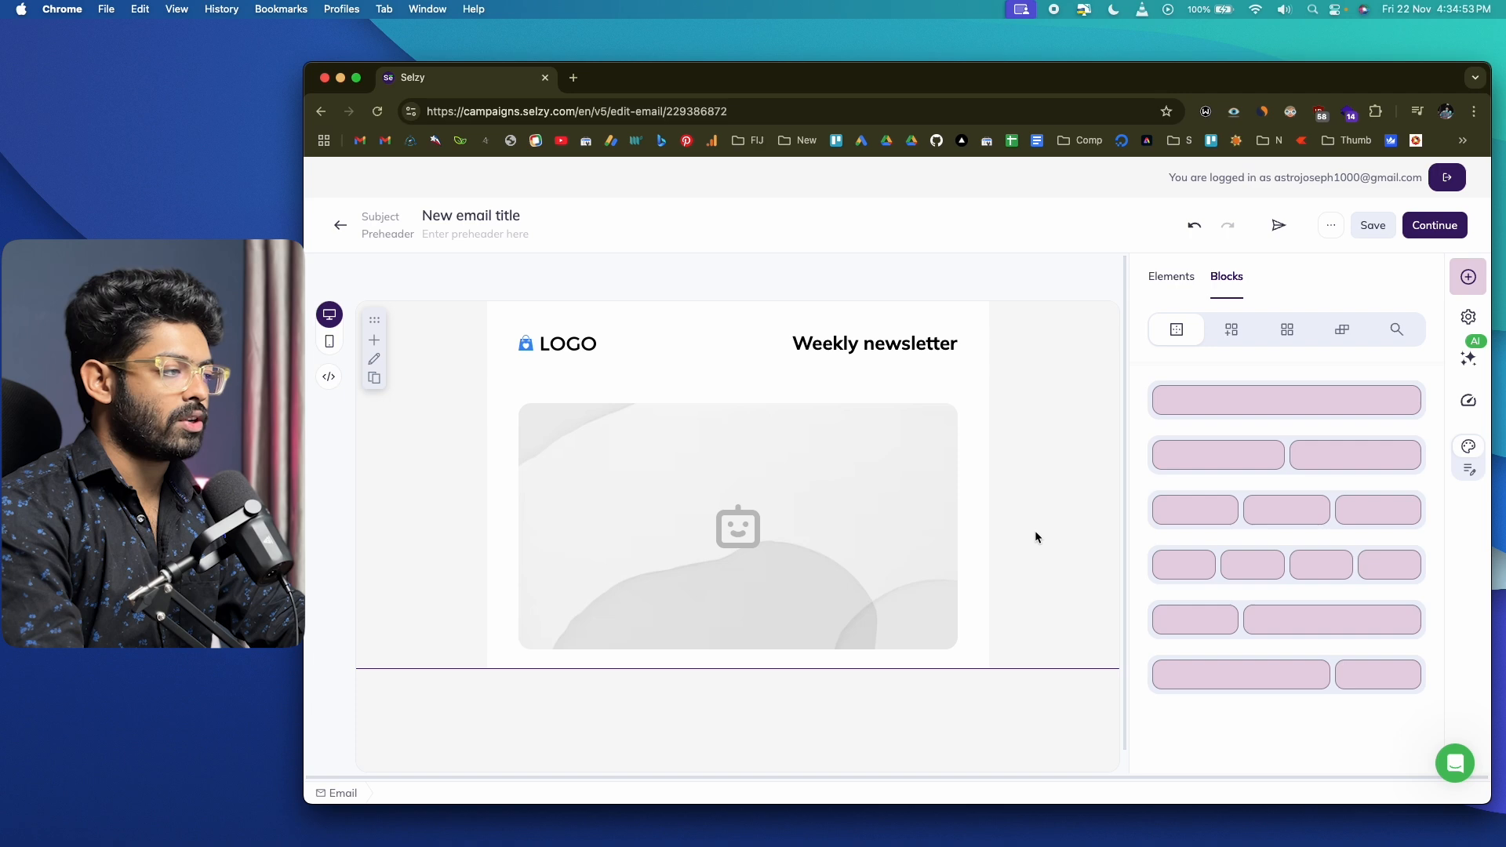
scroll(1034, 529, down, 1)
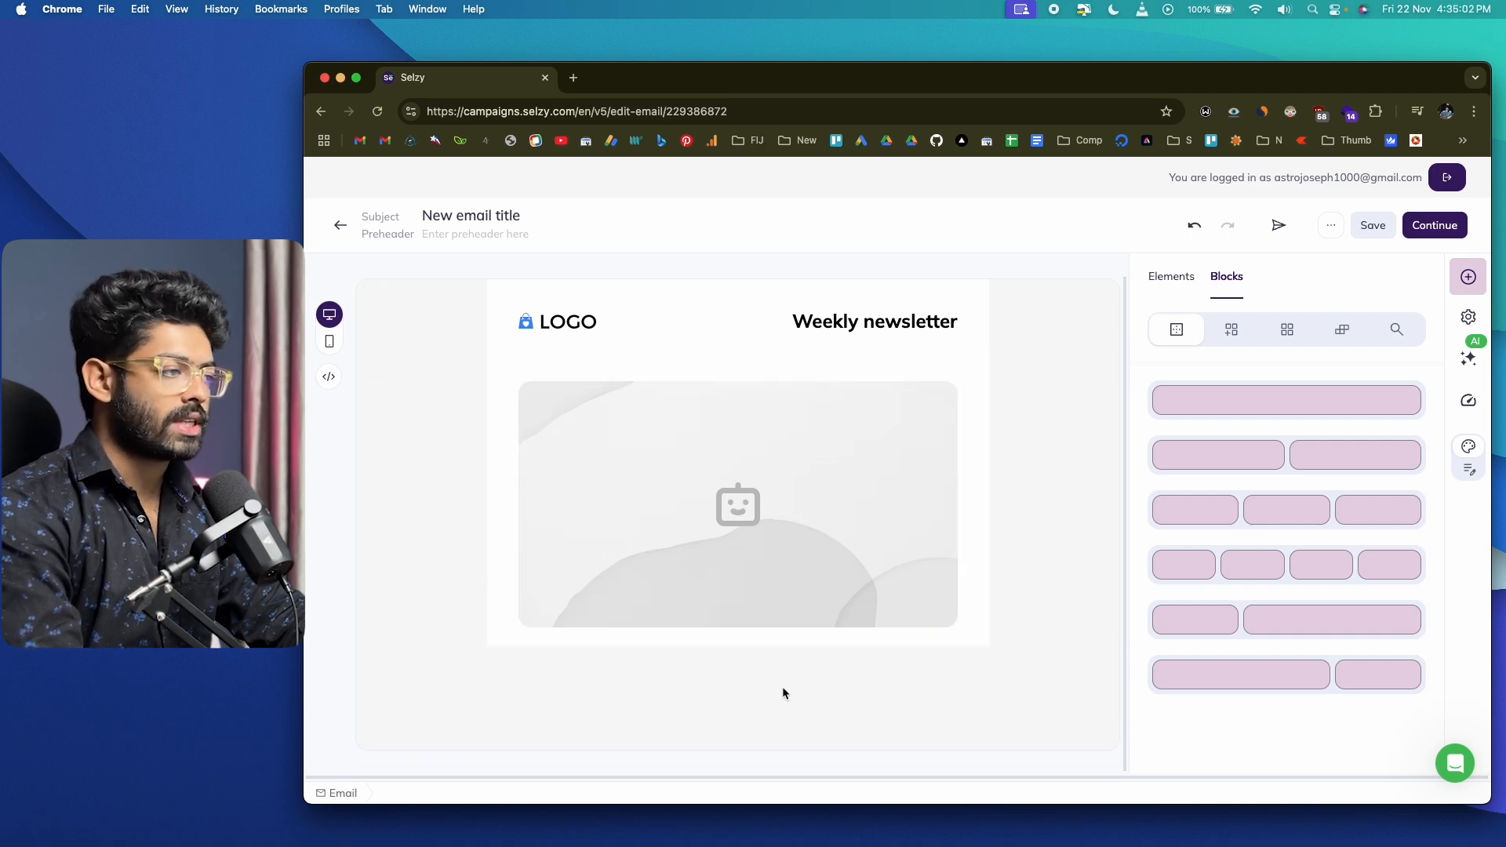
drag(1277, 462, 697, 646)
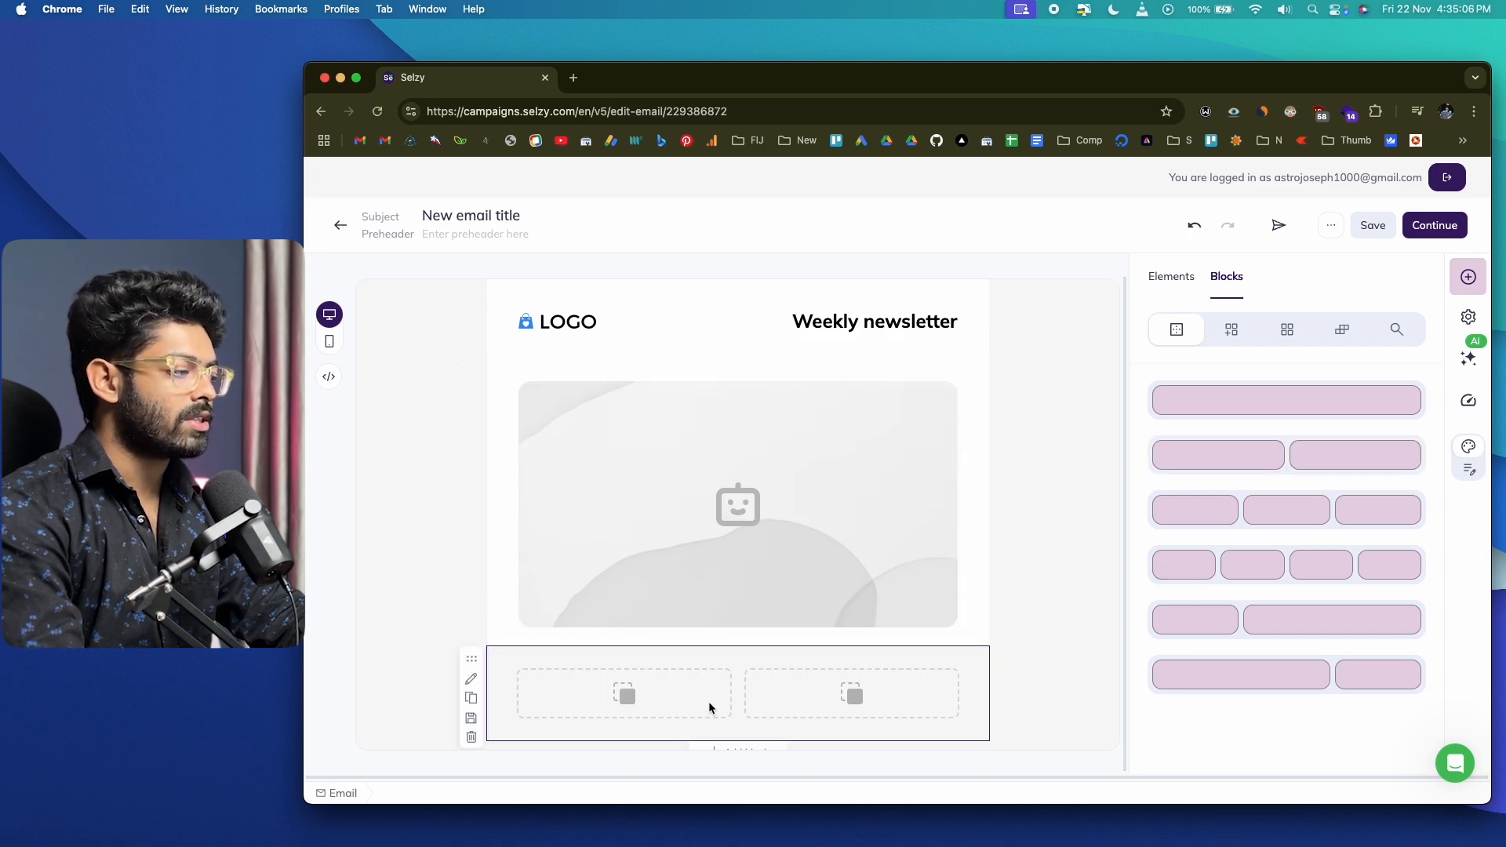
- Insert an unordered list in the first column of the two-column block and a text element in the second
click(666, 694)
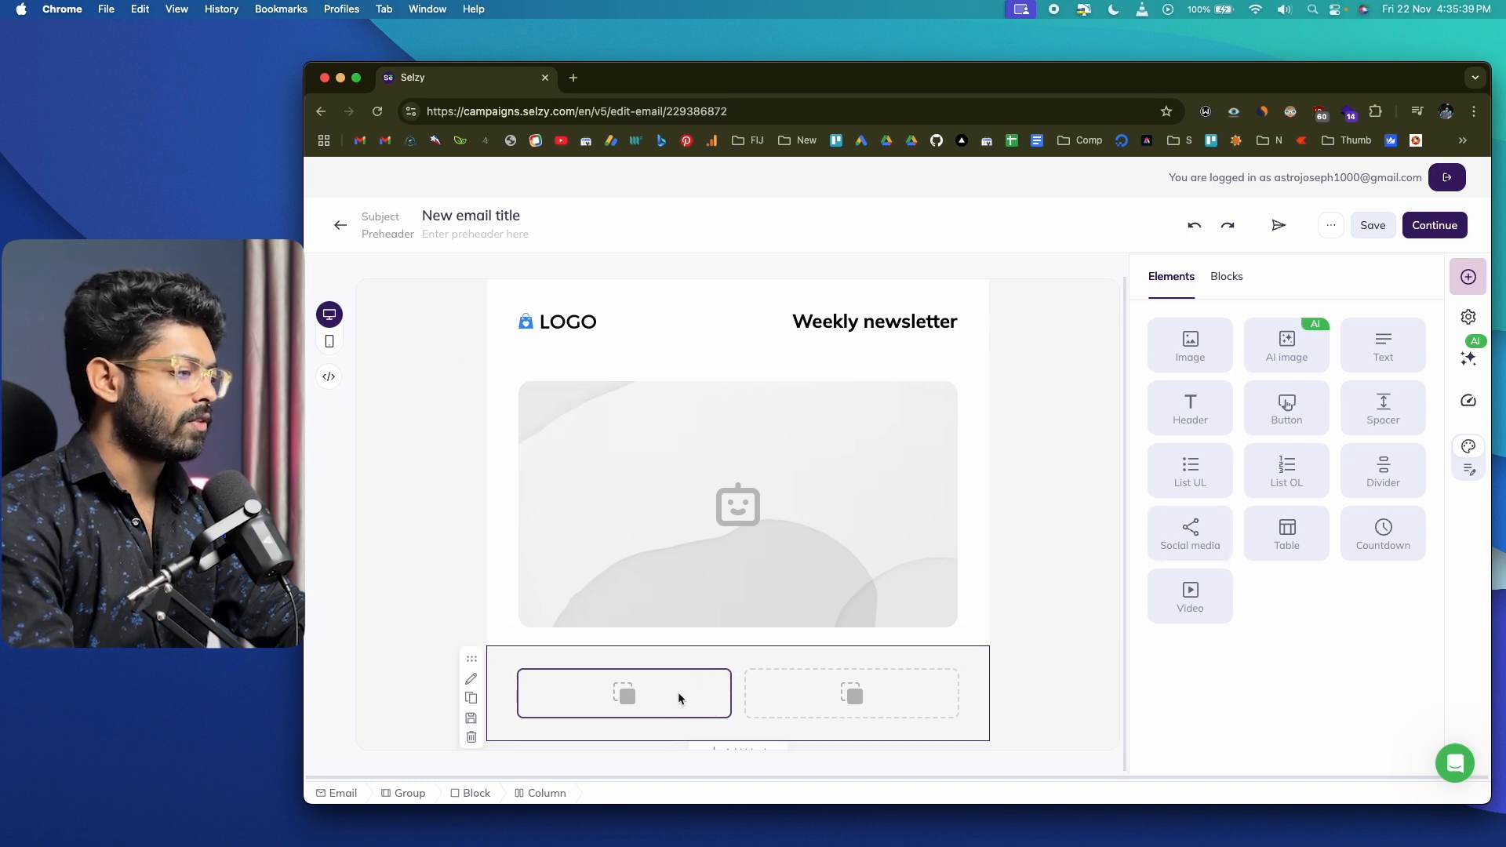
click(1190, 469)
scroll(774, 566, down, 1)
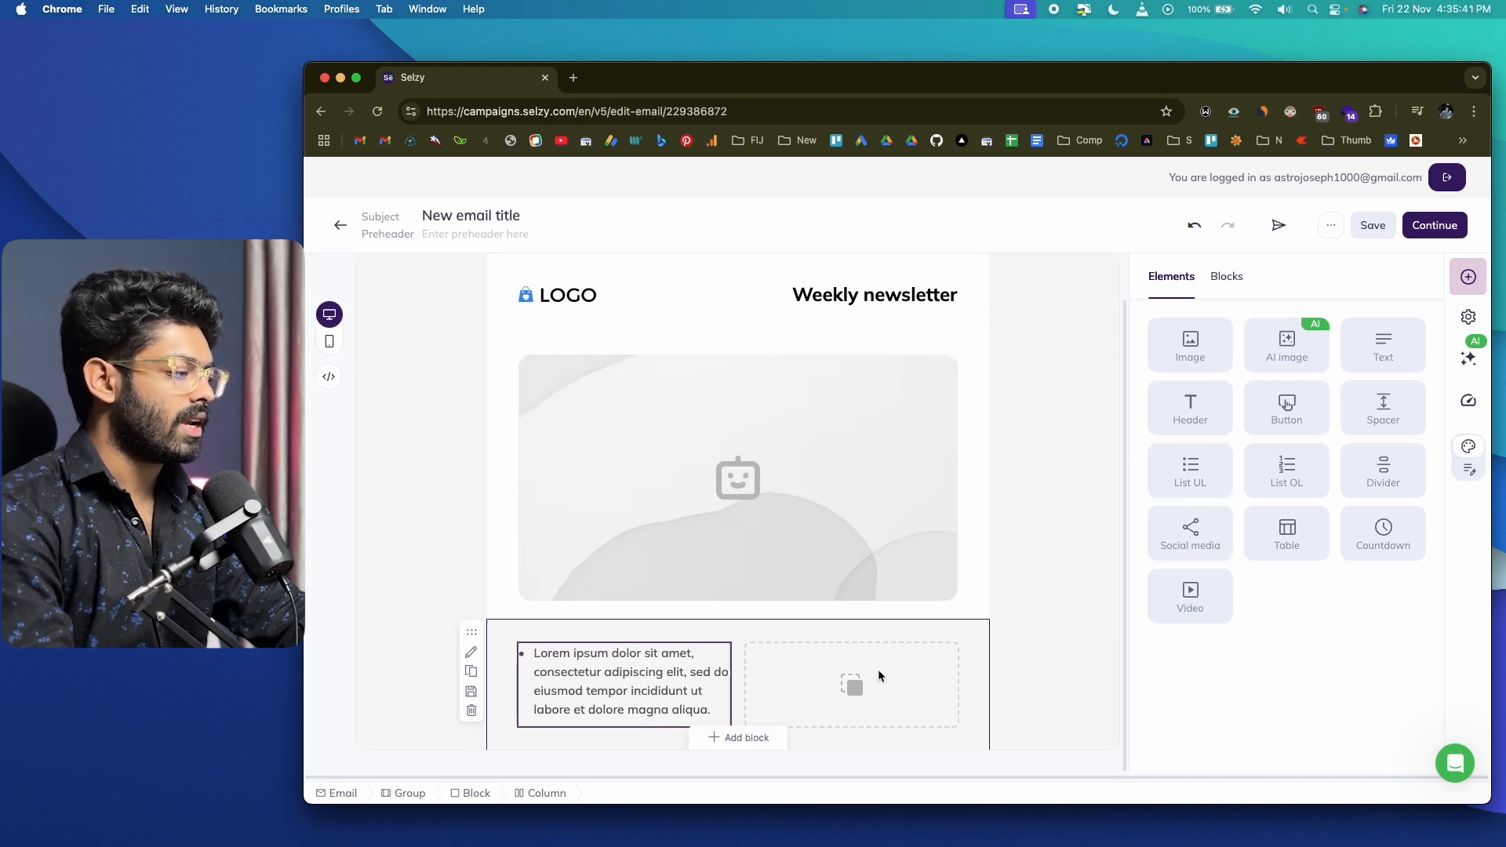
click(855, 680)
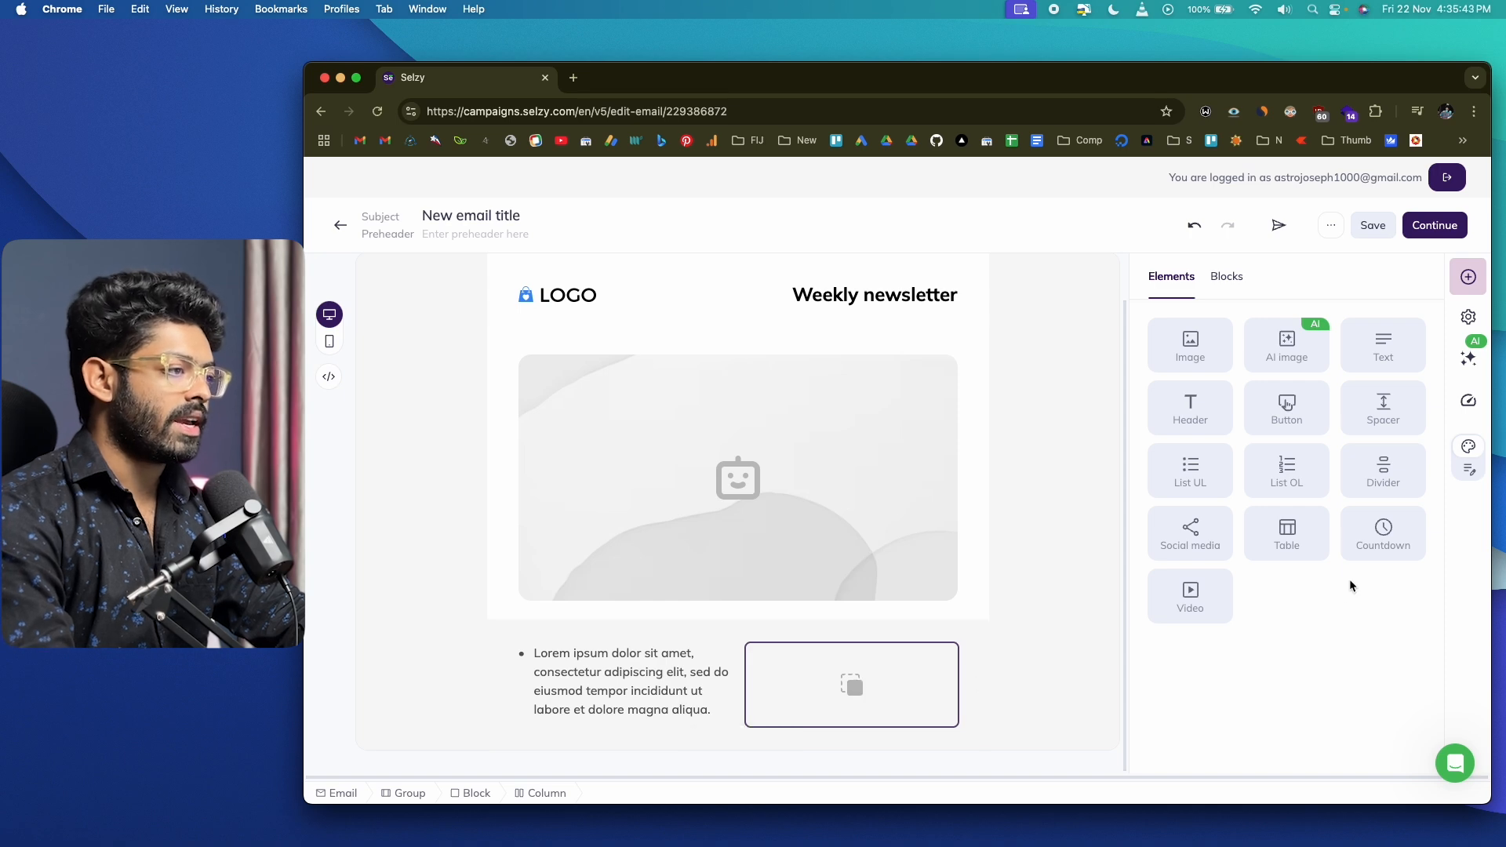
click(1383, 347)
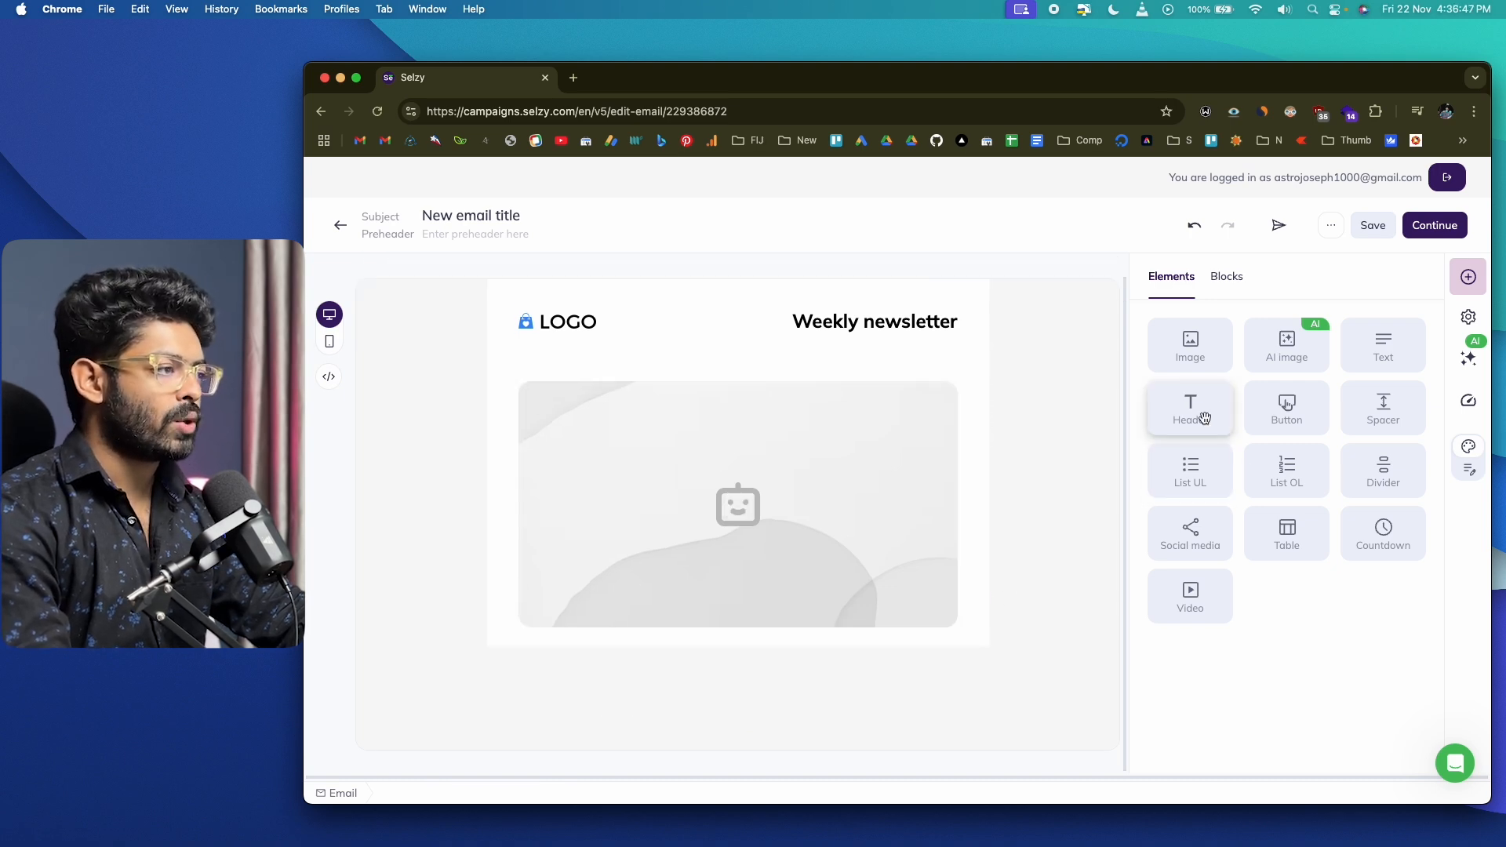
- Add a Header element below the image banner and a Text element beneath it
drag(1214, 411, 643, 652)
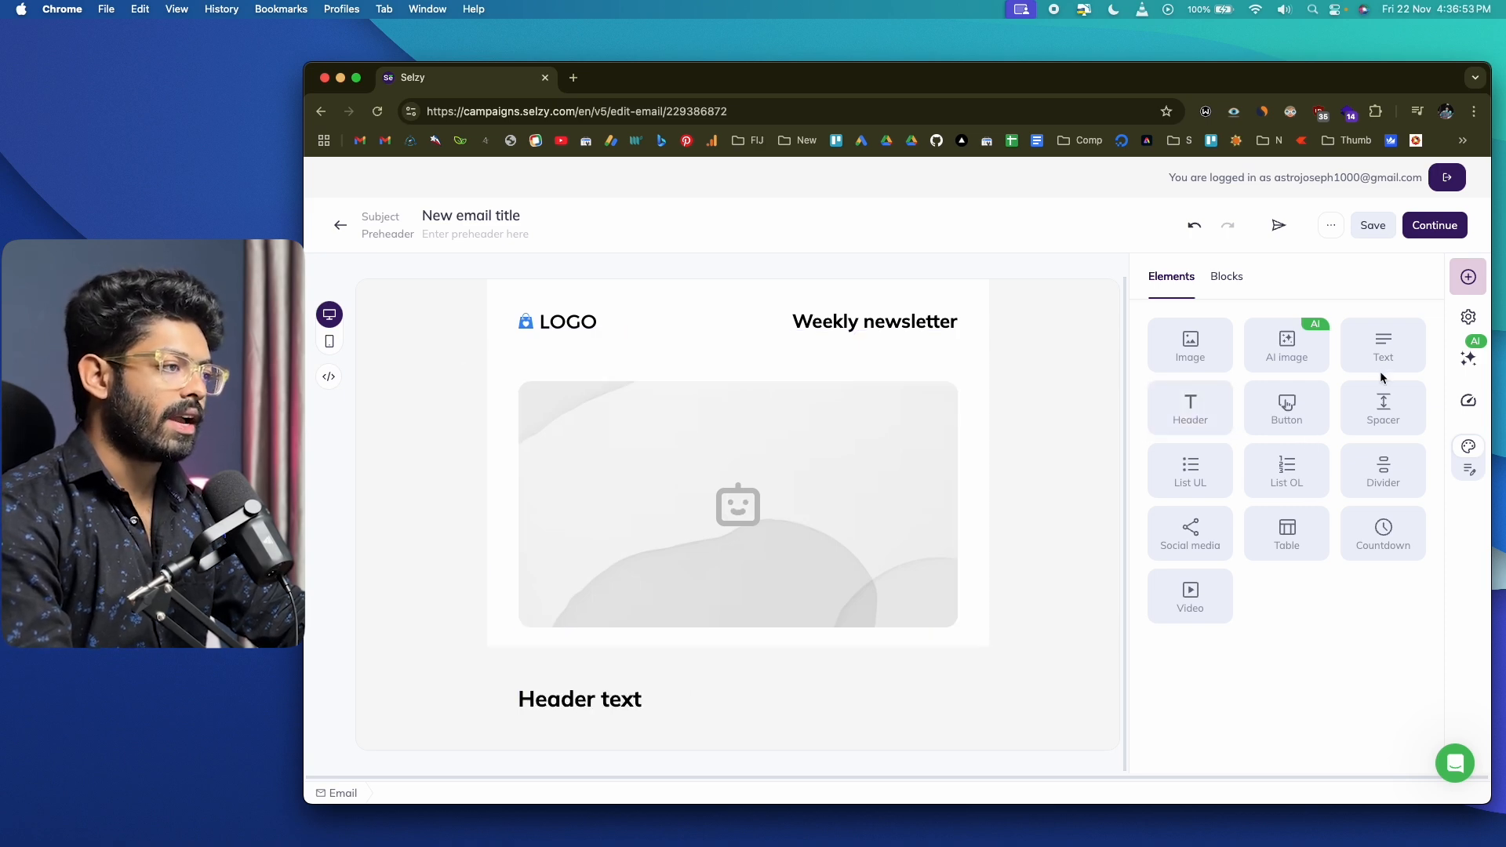
drag(1384, 352, 680, 736)
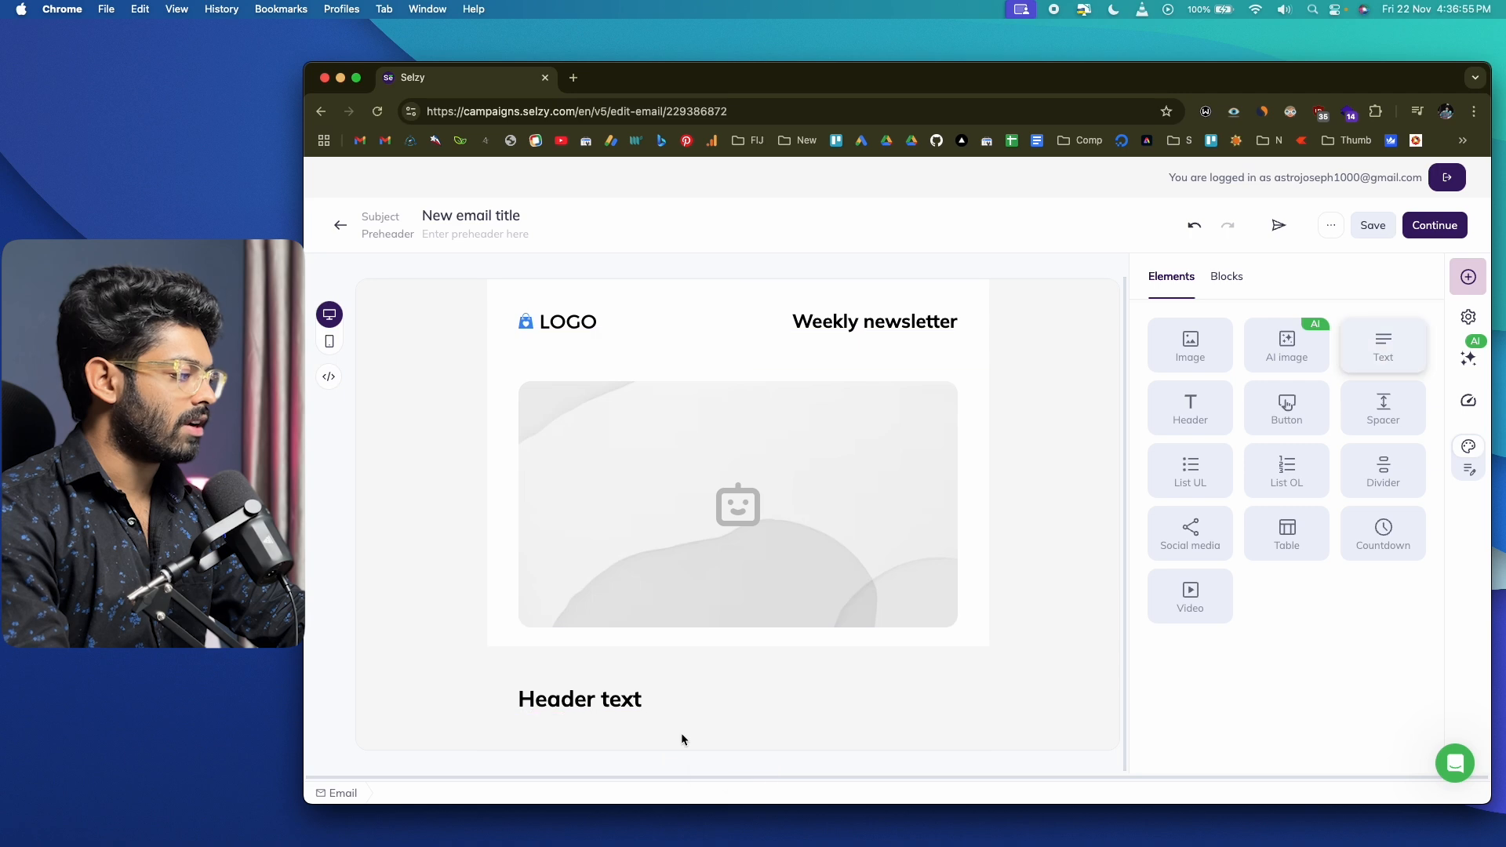
click(1022, 572)
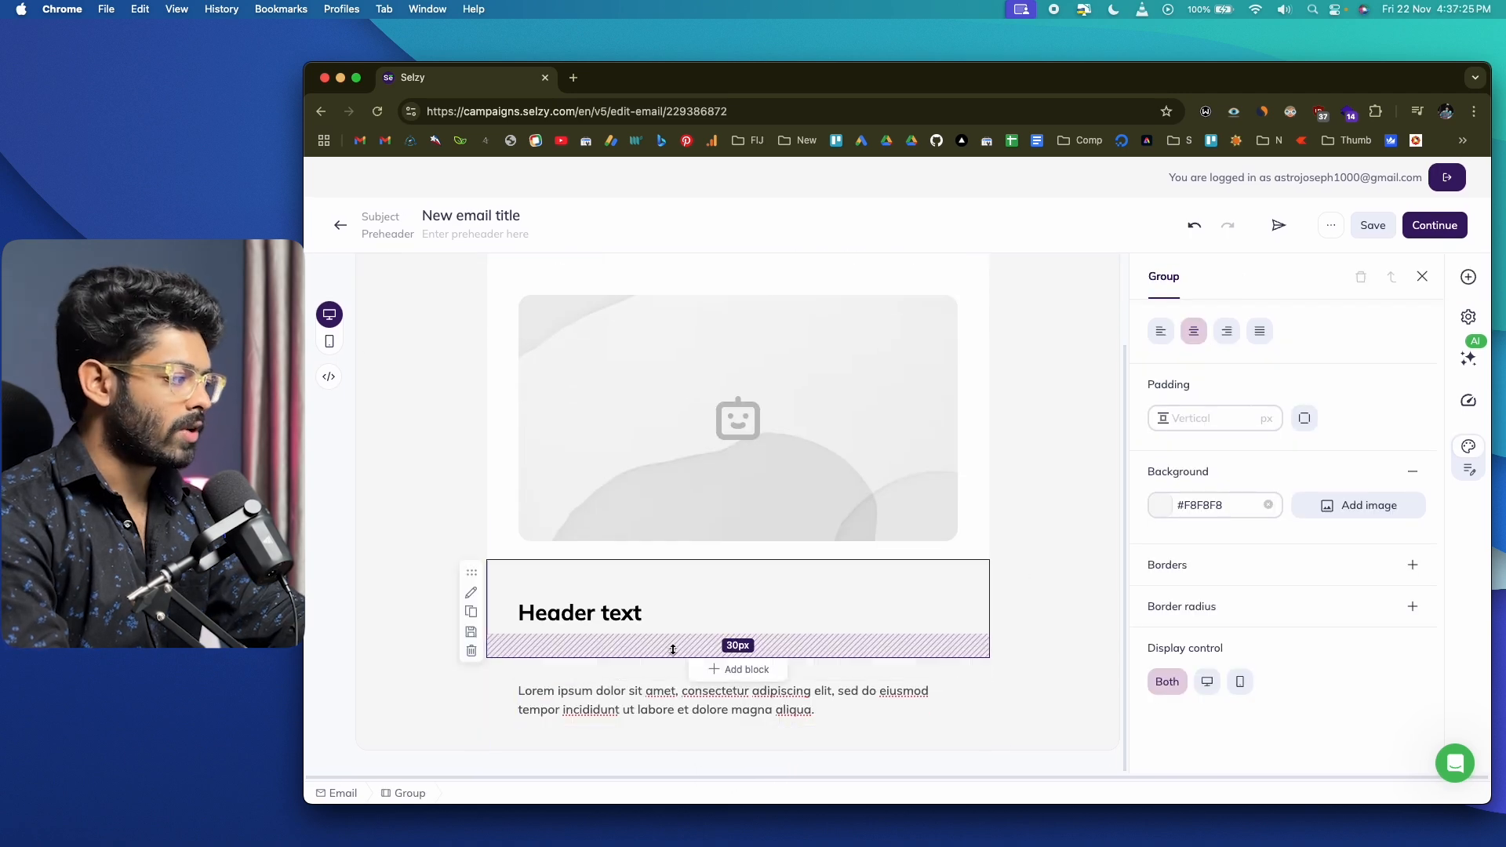
click(1423, 276)
- Browse the E-Commerce blocks and add the "Two Products" block with the two coffee products below the text paragraph
click(1228, 277)
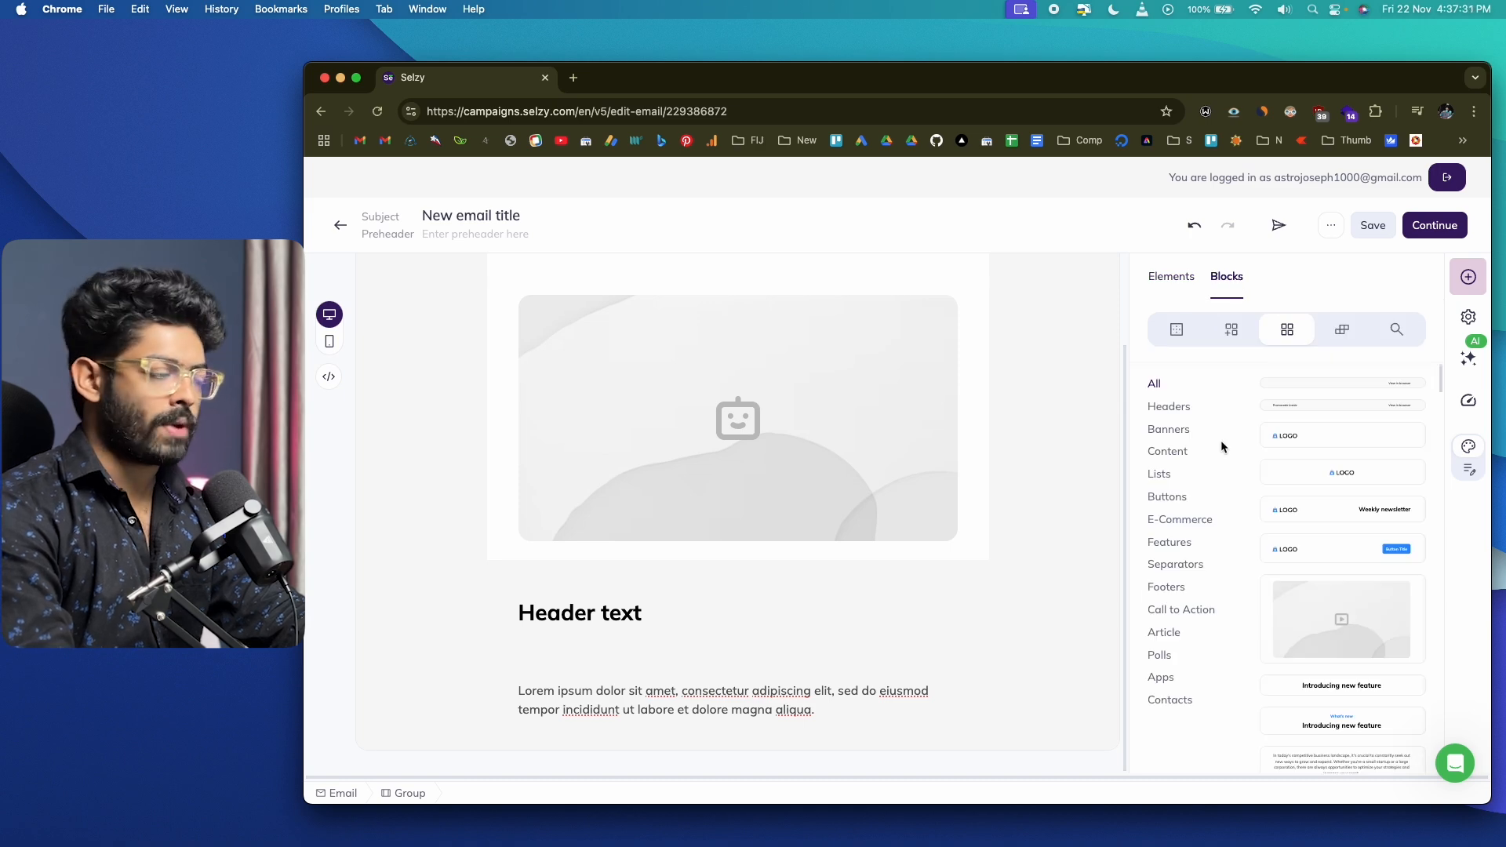
click(1169, 519)
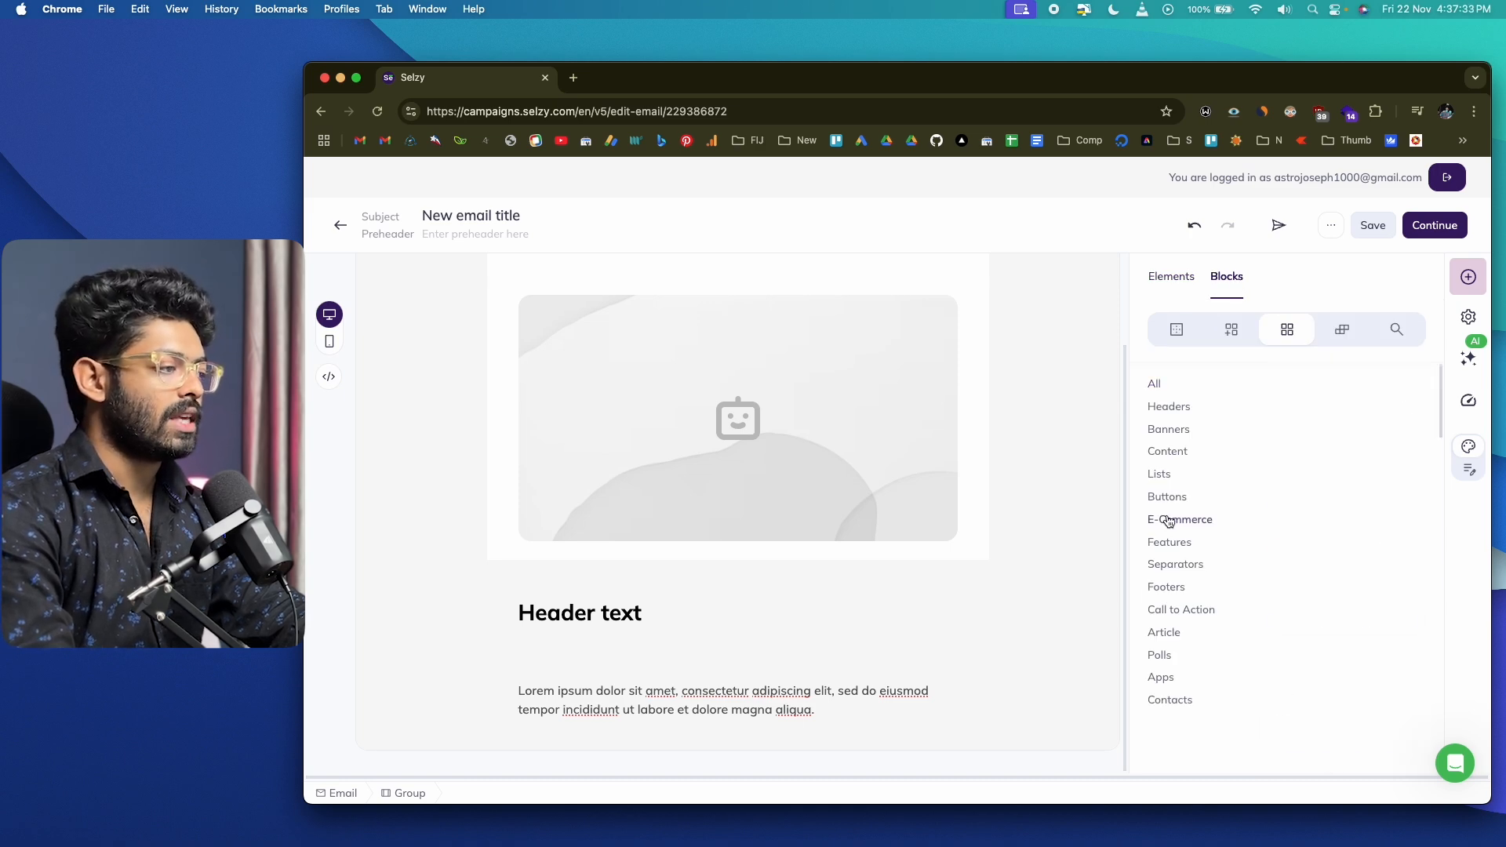
scroll(1334, 502, down, 5)
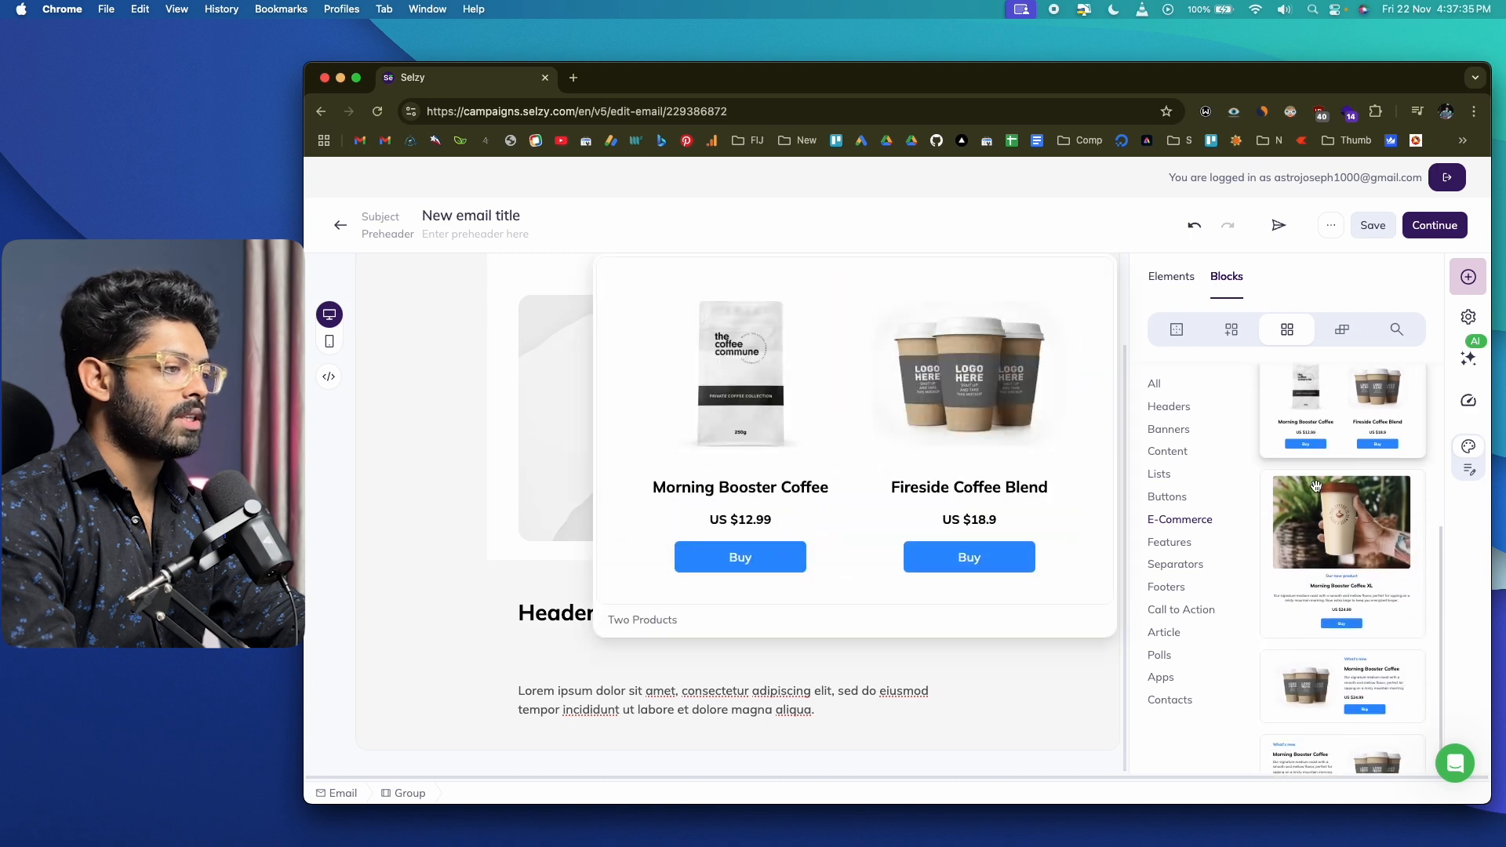
mouse_move(1322, 518)
mouse_move(1300, 654)
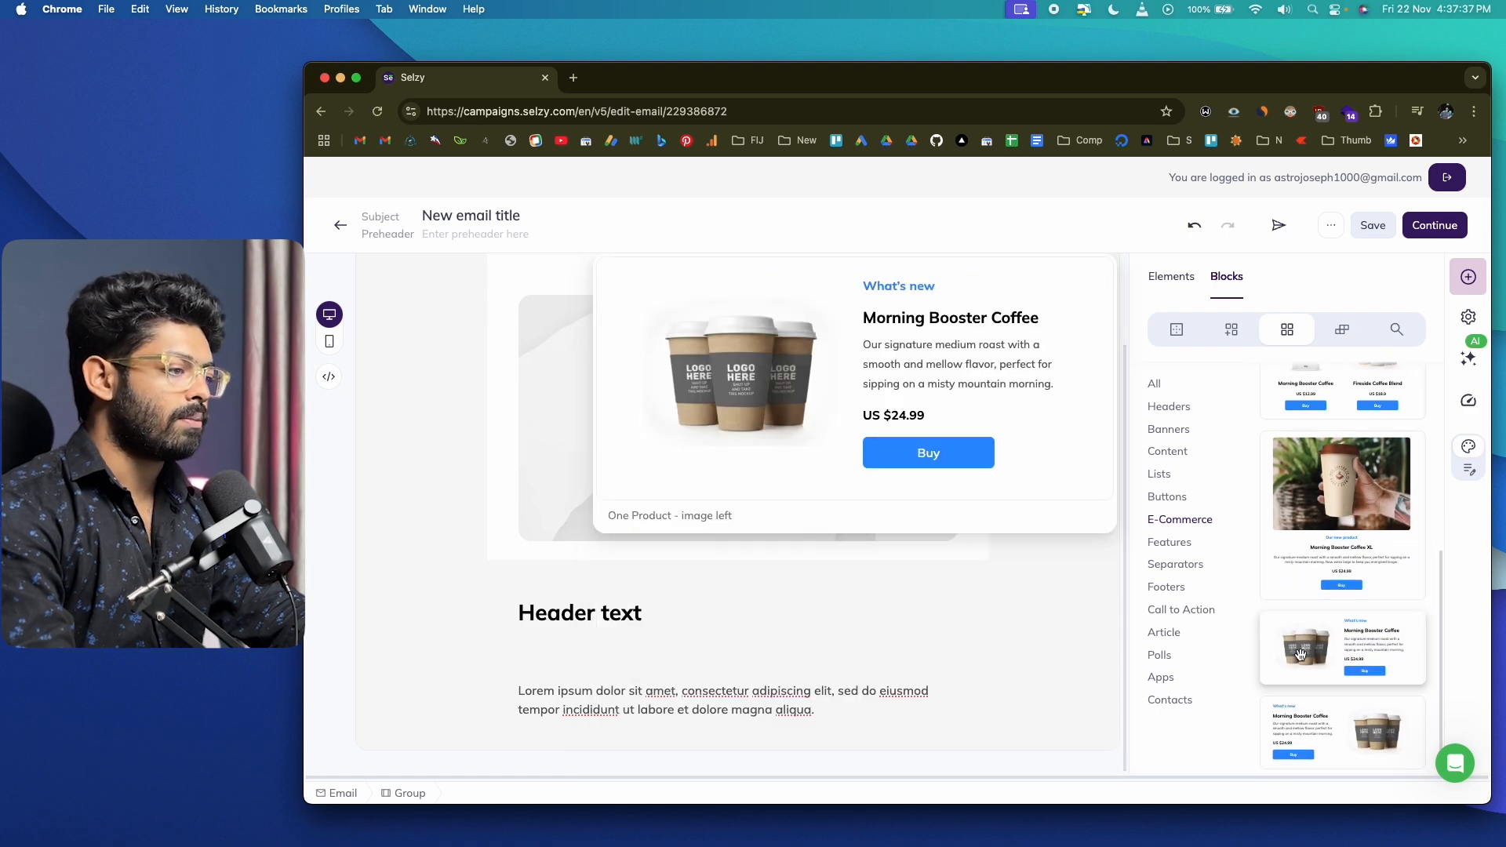
scroll(1326, 627, up, 3)
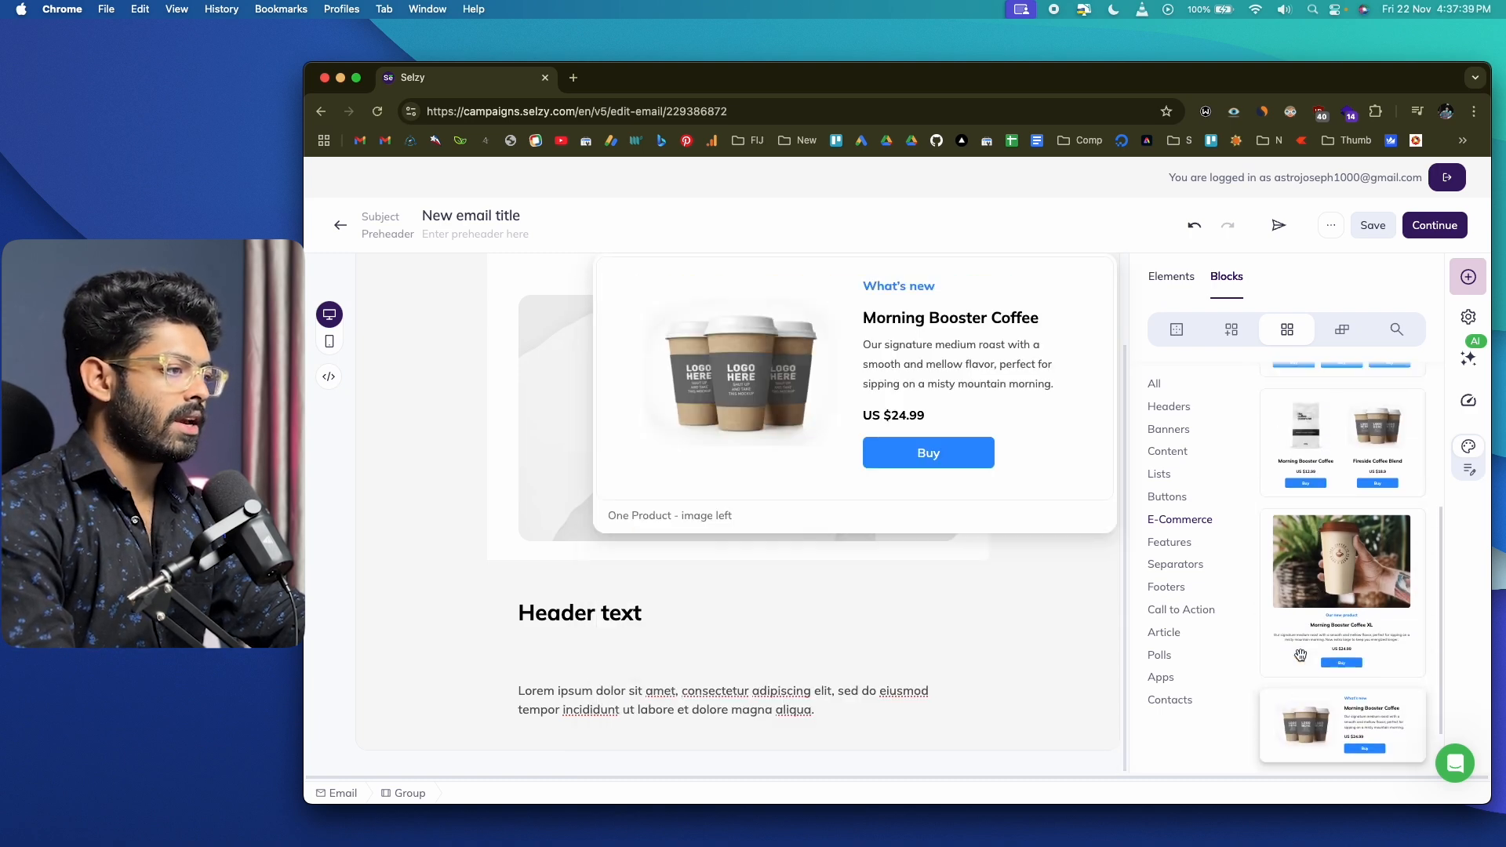
mouse_move(1344, 577)
drag(1343, 576, 884, 572)
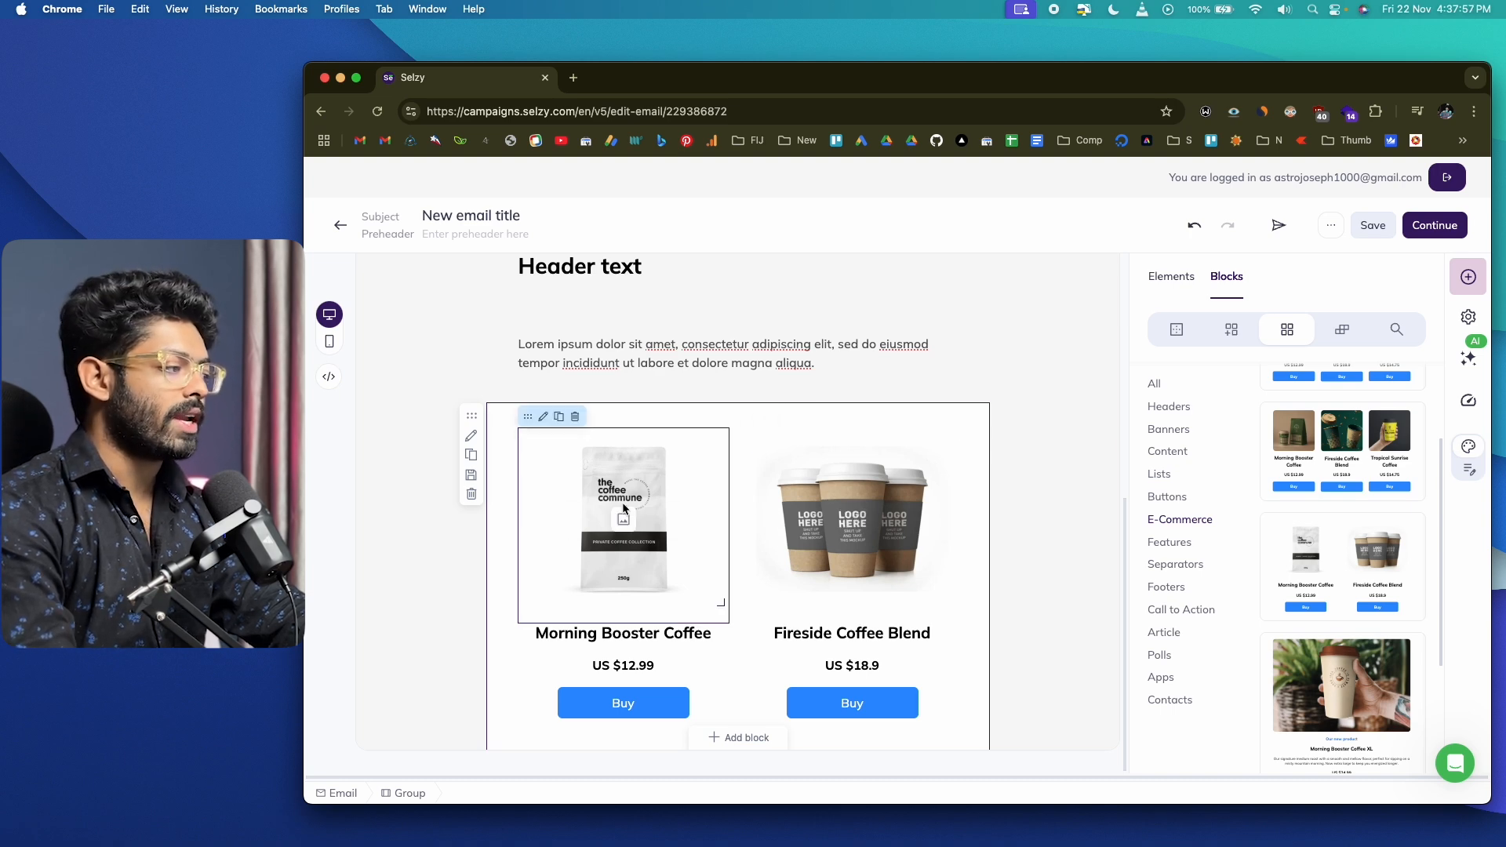
- Add the "Follow for more insights" footer block with social icons and contact details below the two products
scroll(684, 515, up, 10)
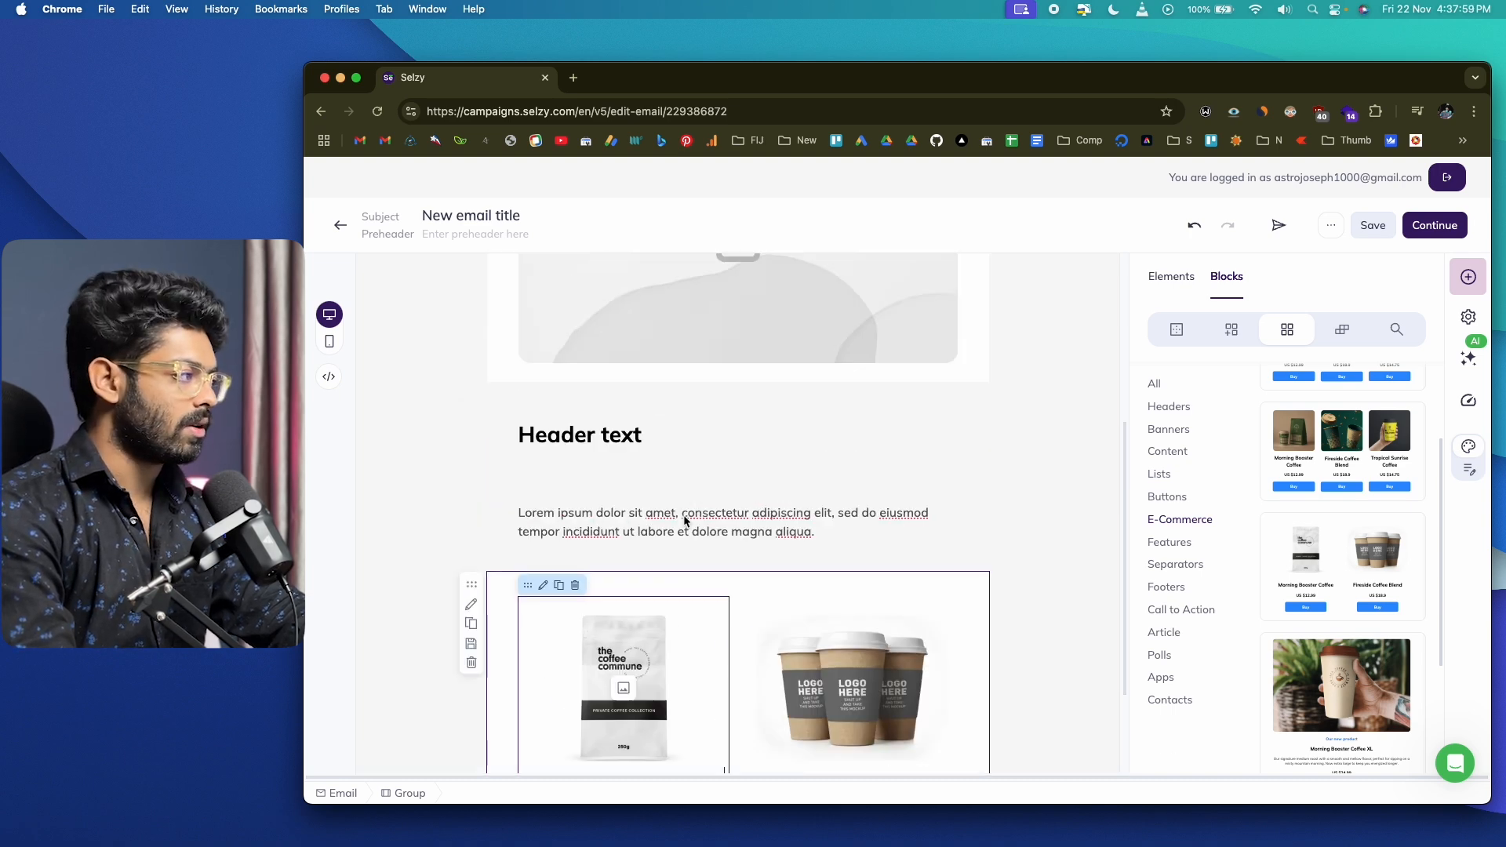
scroll(647, 422, down, 5)
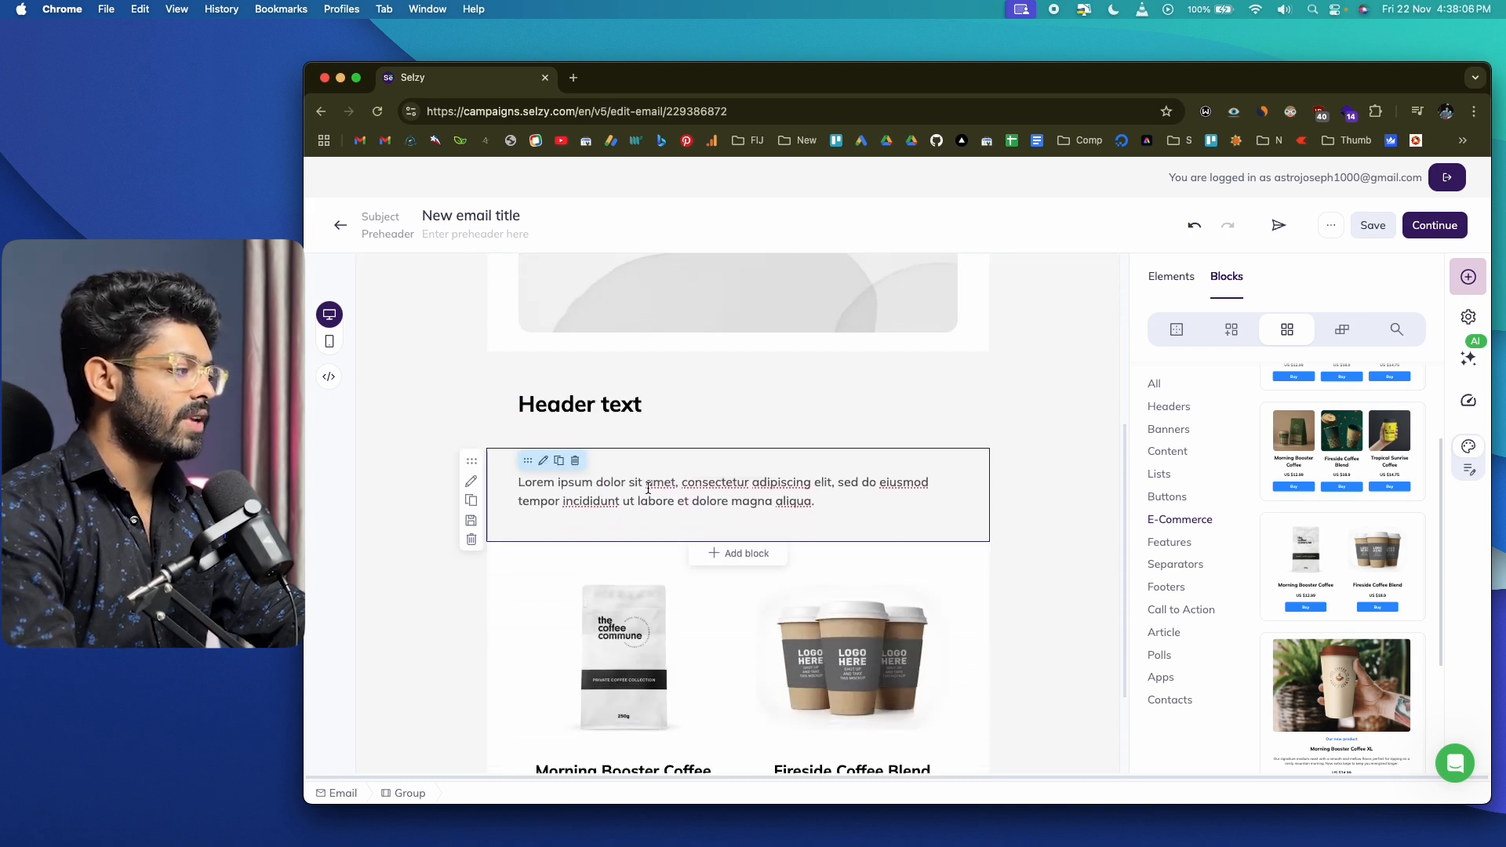
scroll(648, 488, down, 3)
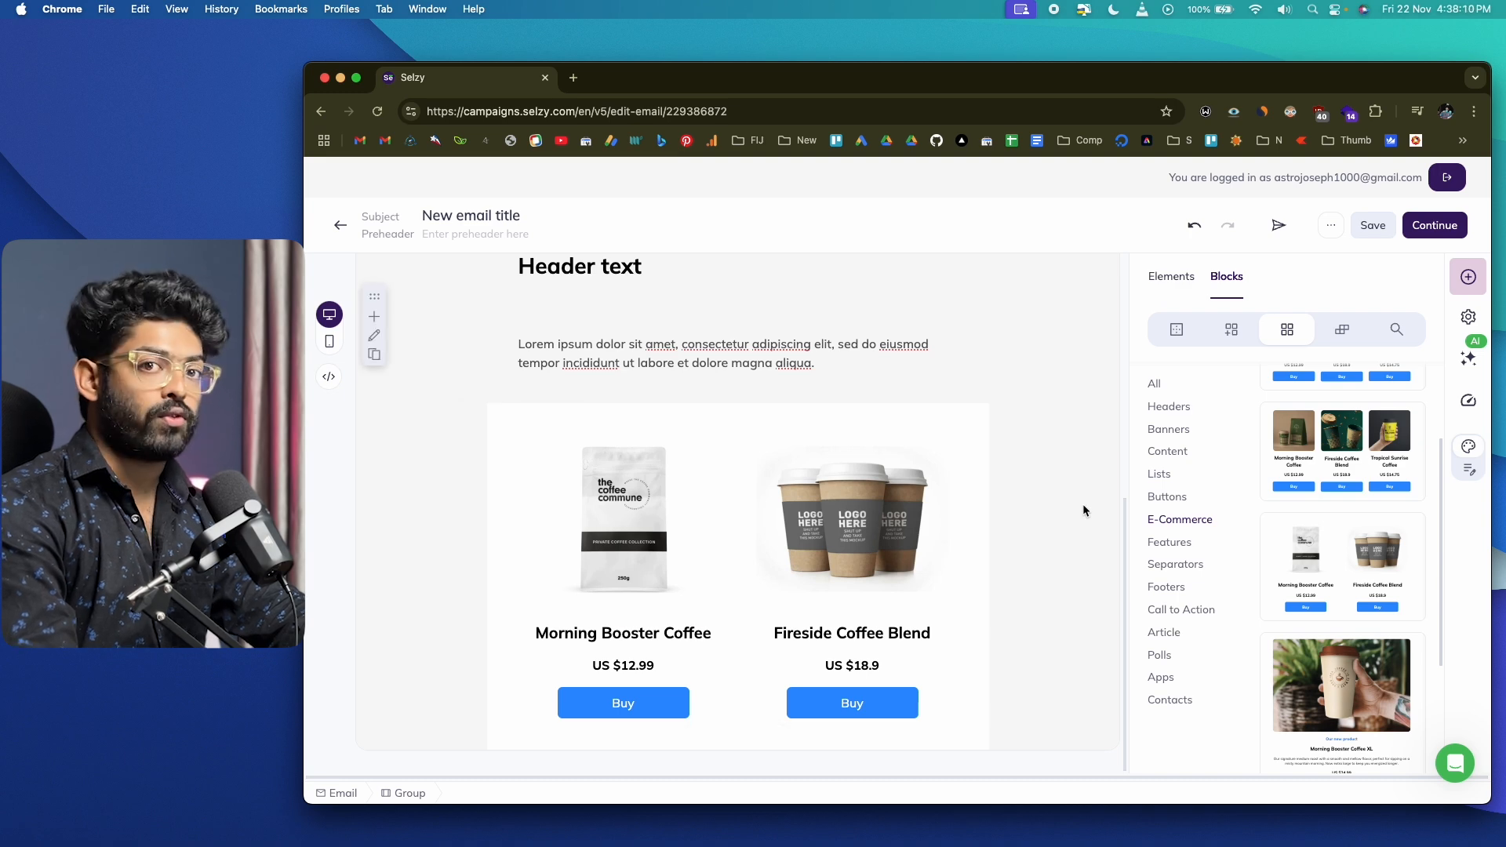
click(1172, 589)
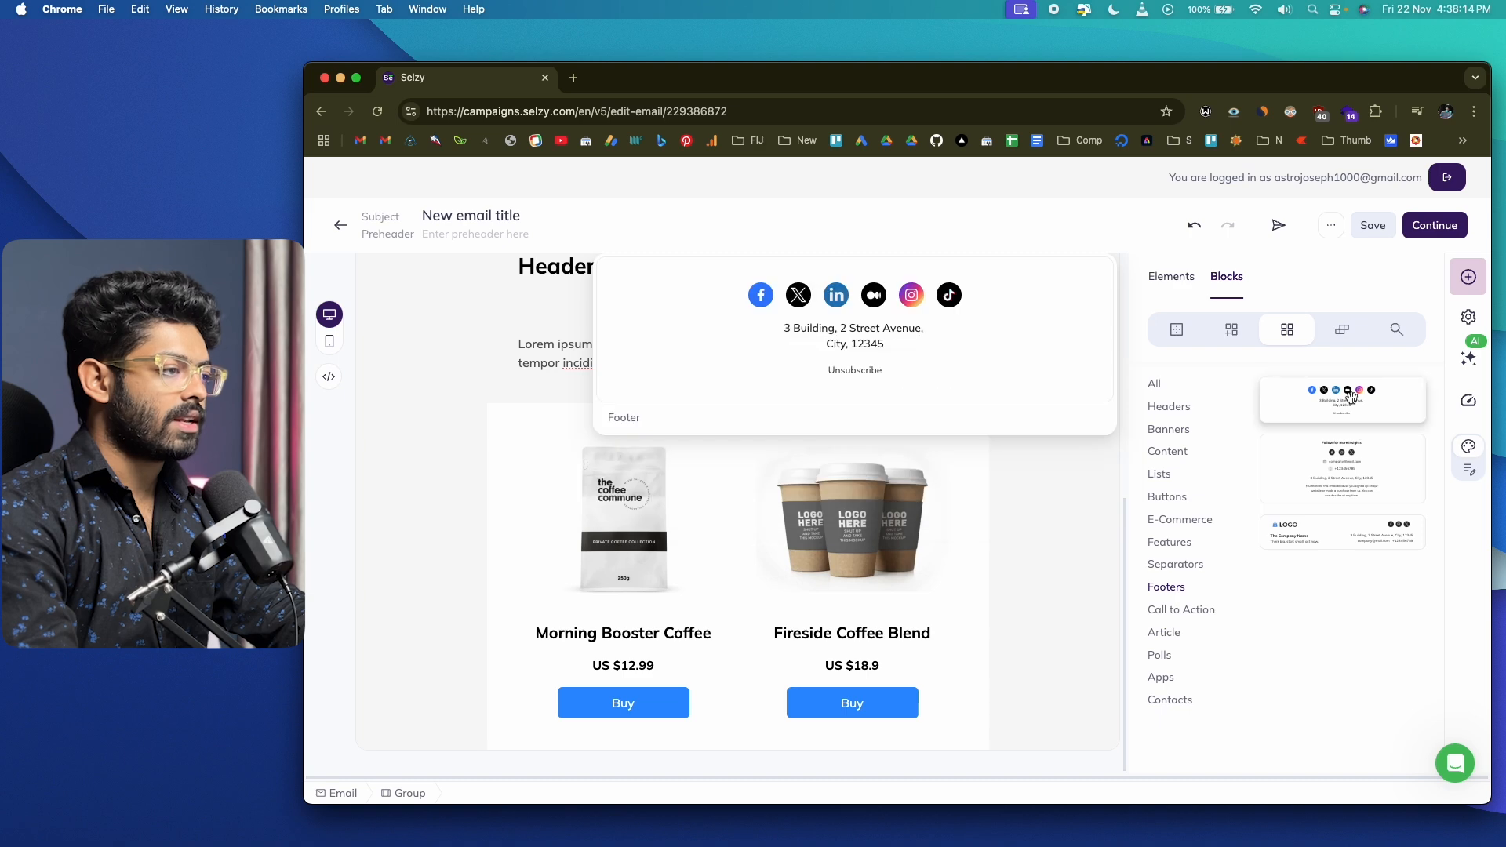
mouse_move(1327, 471)
drag(1336, 465, 1072, 590)
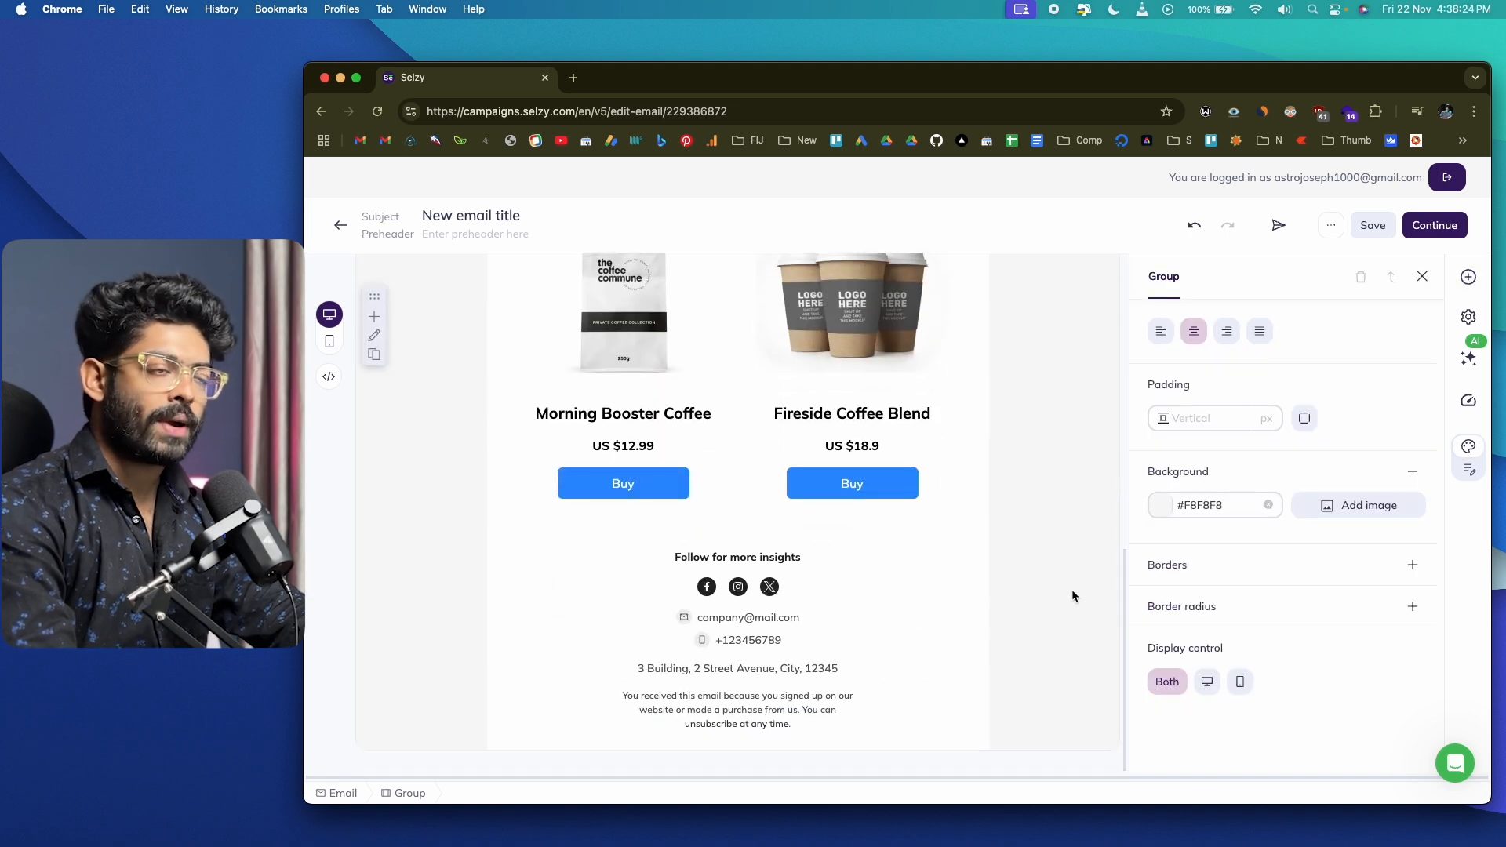
scroll(1071, 590, up, 15)
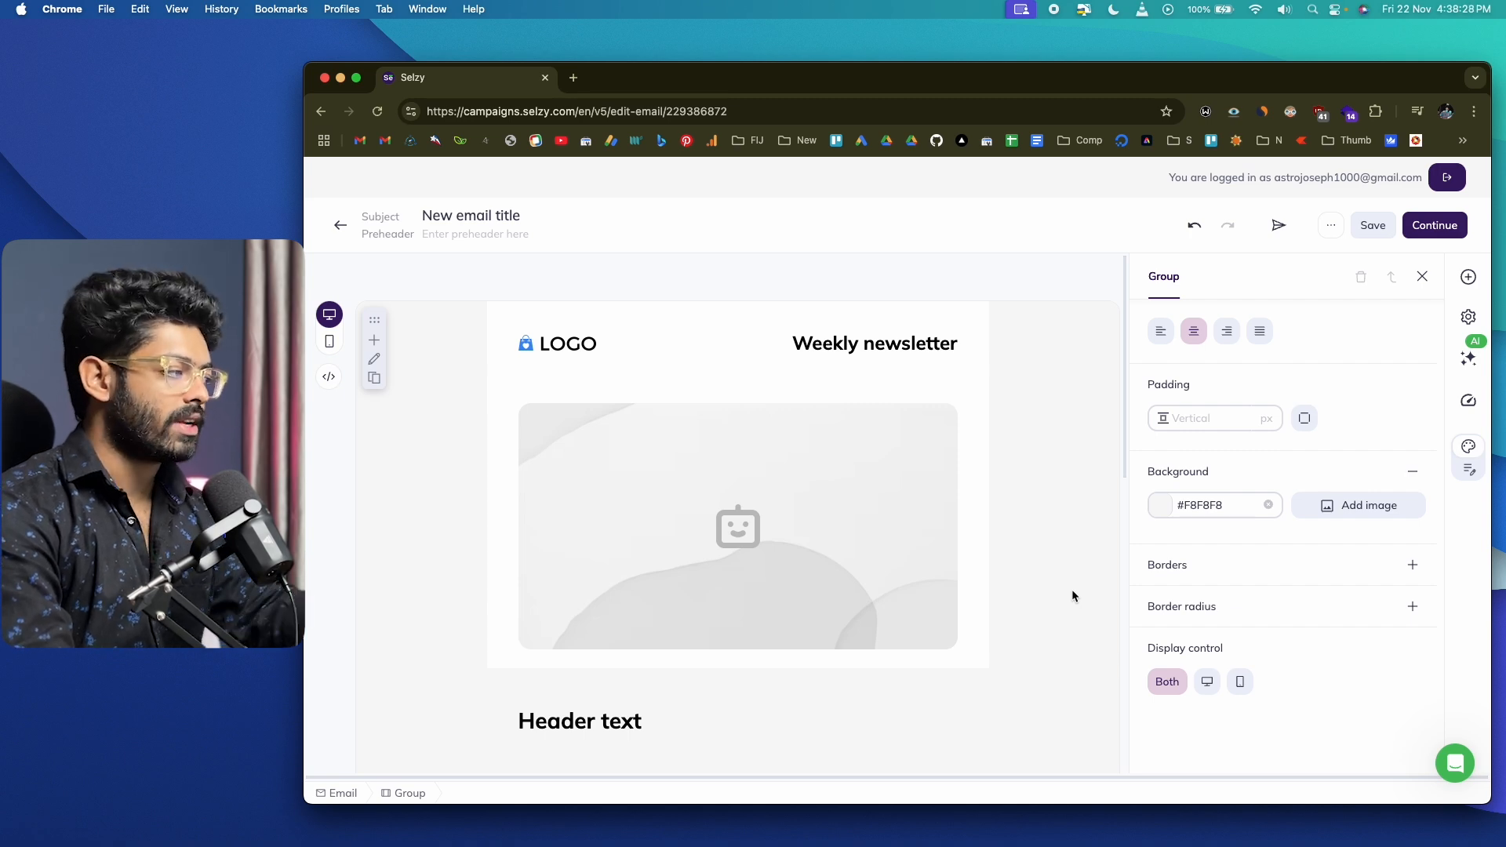
click(1423, 276)
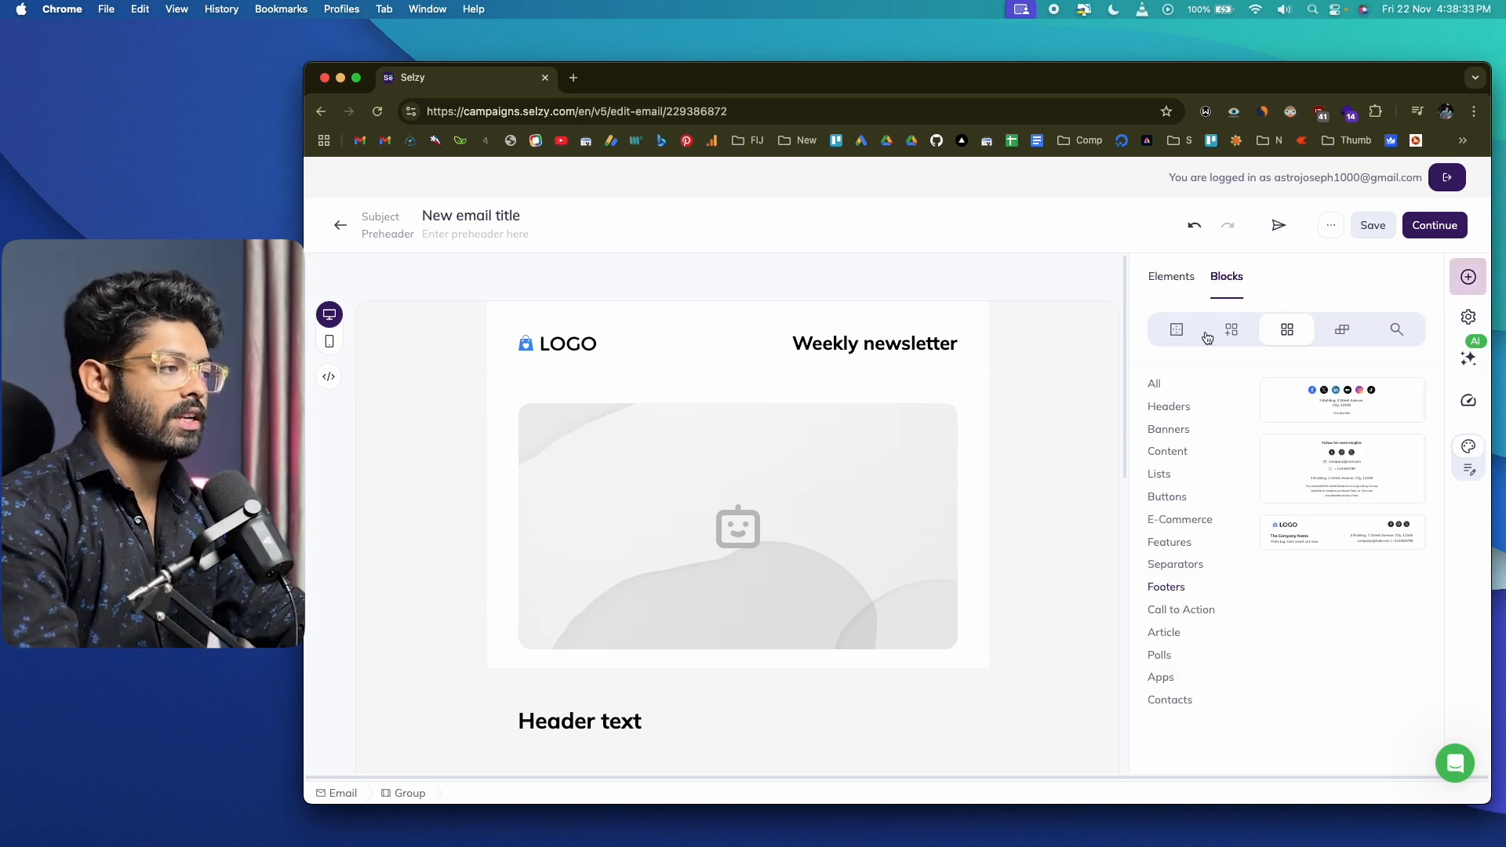
- Examine the ready-made blocks offered under Headers, Content, Lists, Buttons and Features
click(1154, 384)
mouse_move(1331, 469)
scroll(1331, 469, down, 3)
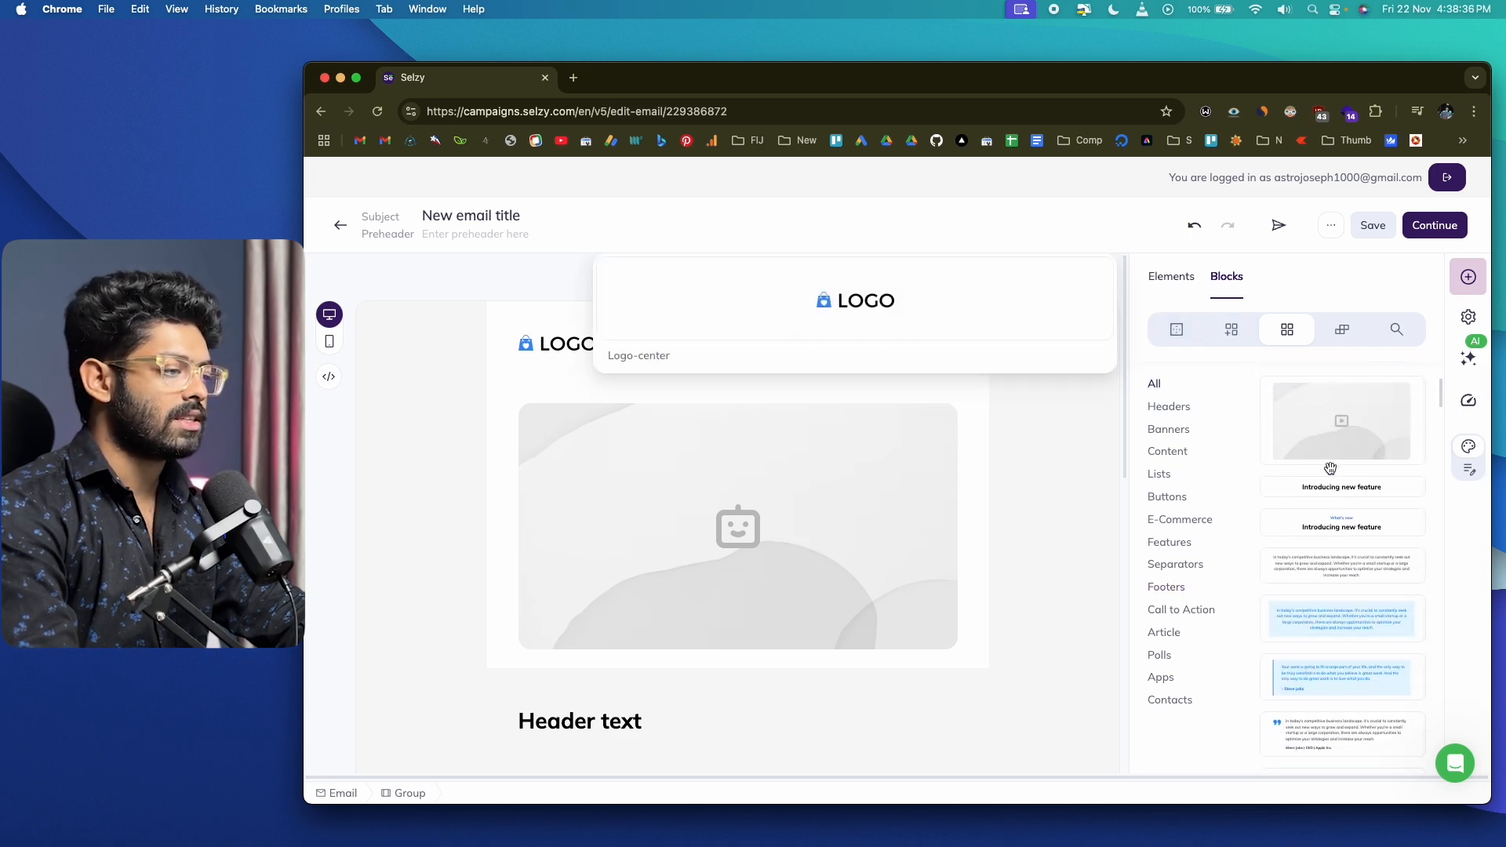
click(1174, 413)
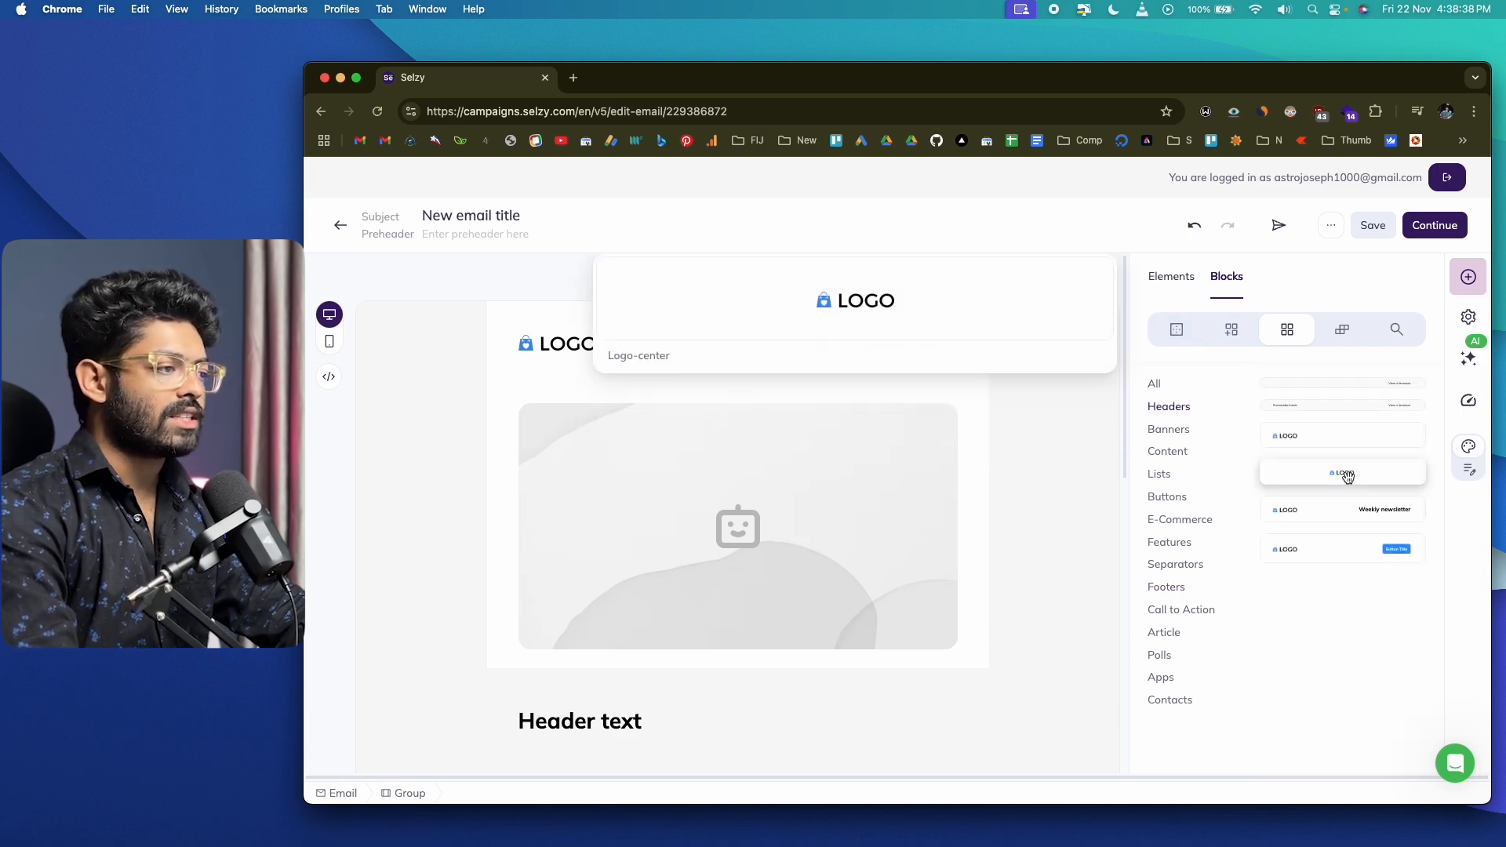
click(1169, 454)
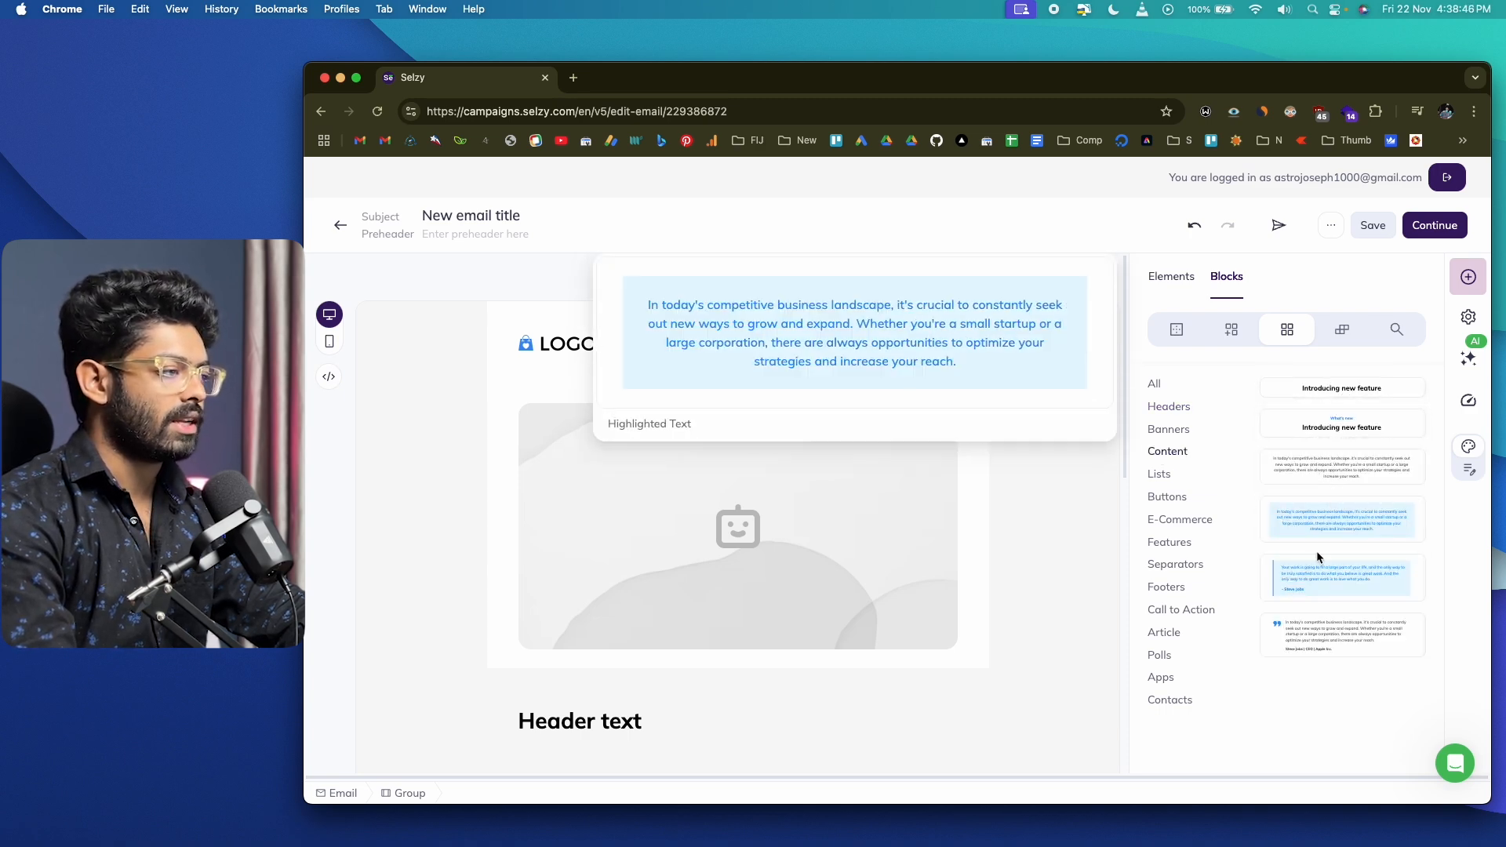
click(1160, 474)
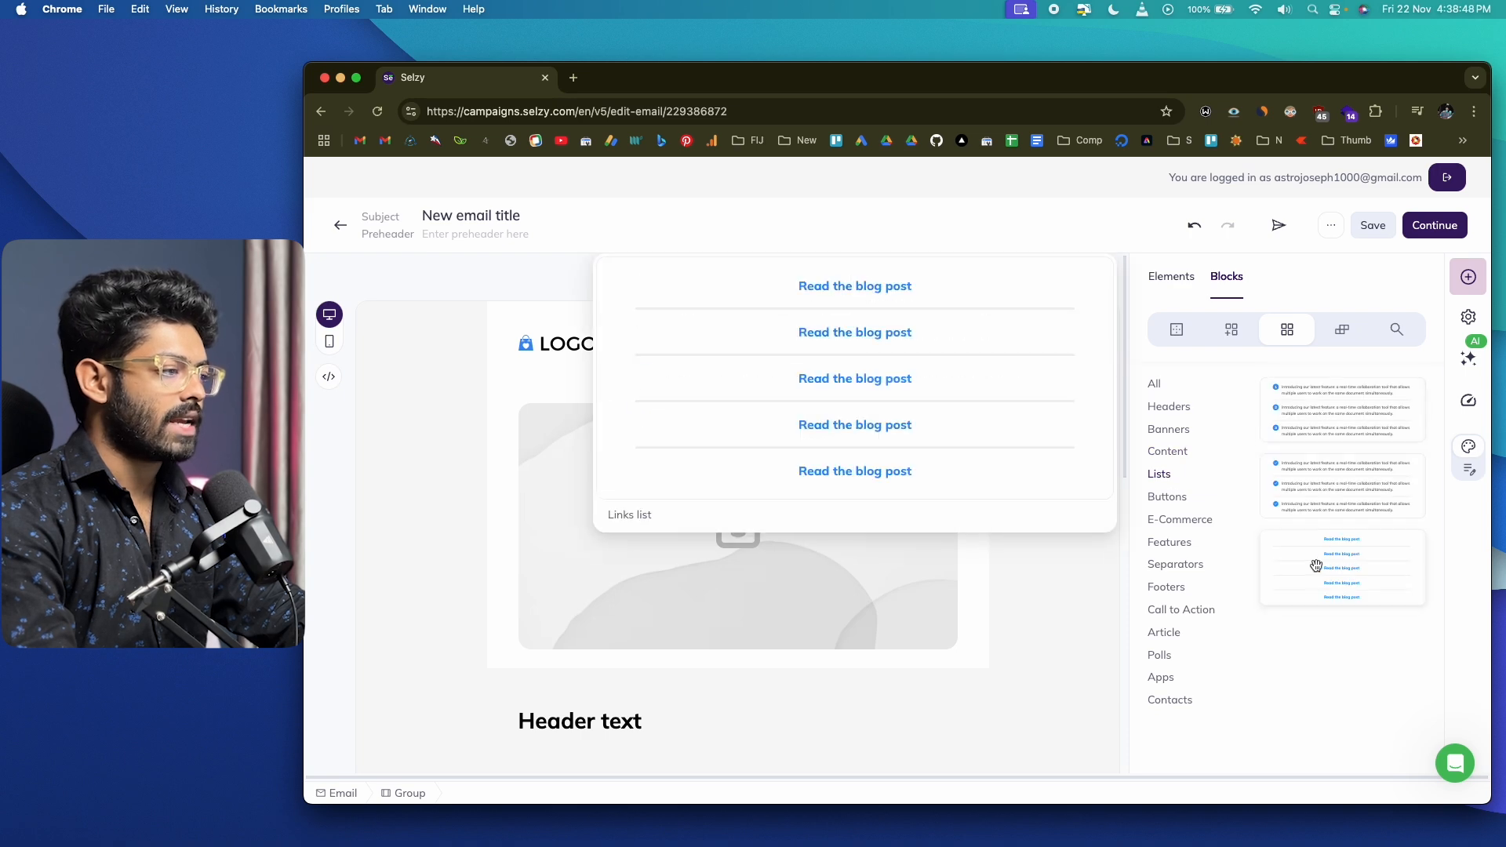
click(1169, 497)
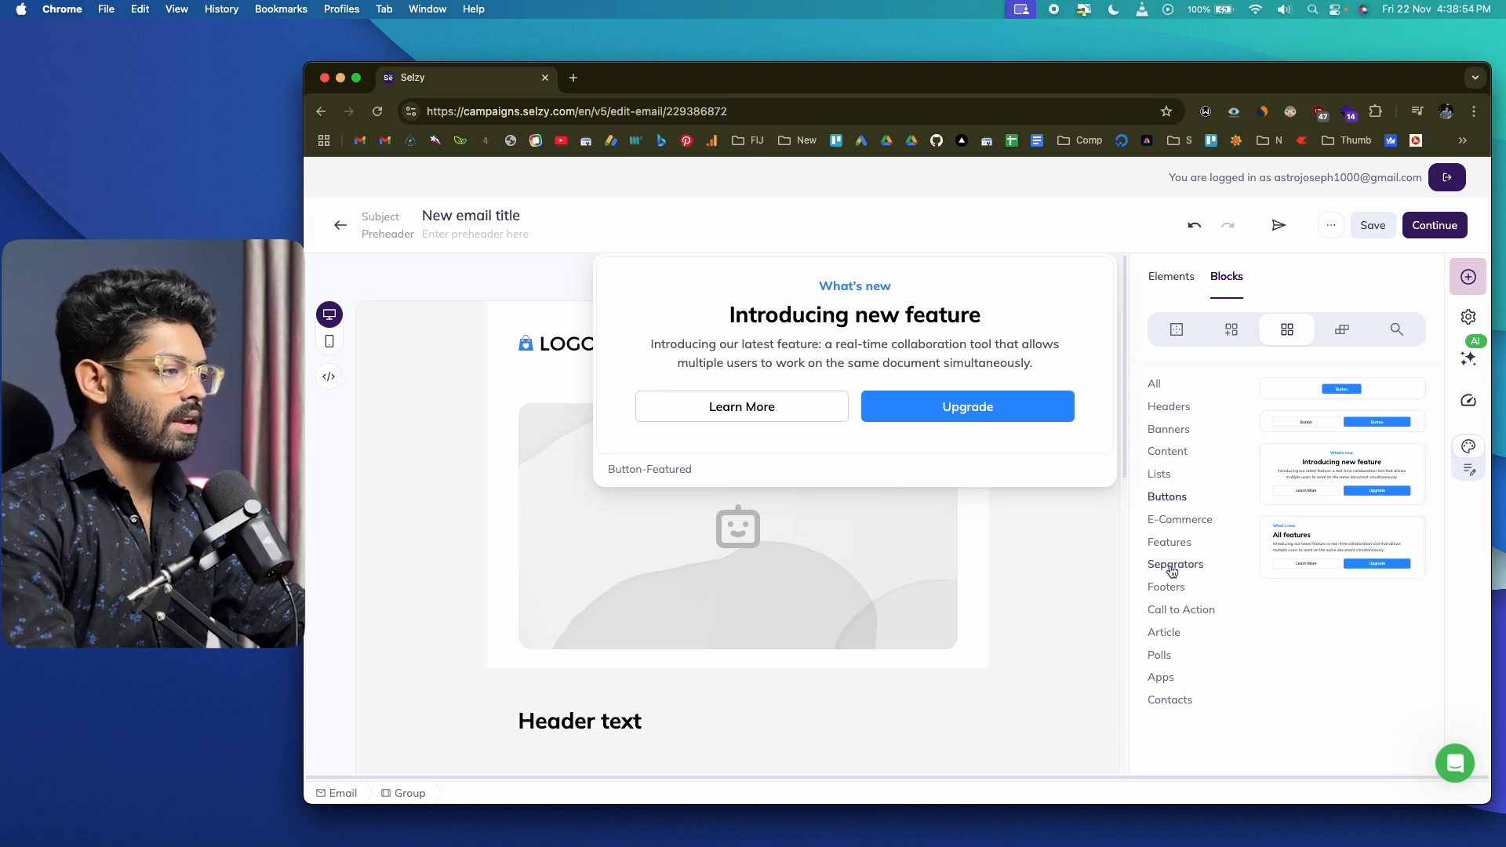
click(1170, 542)
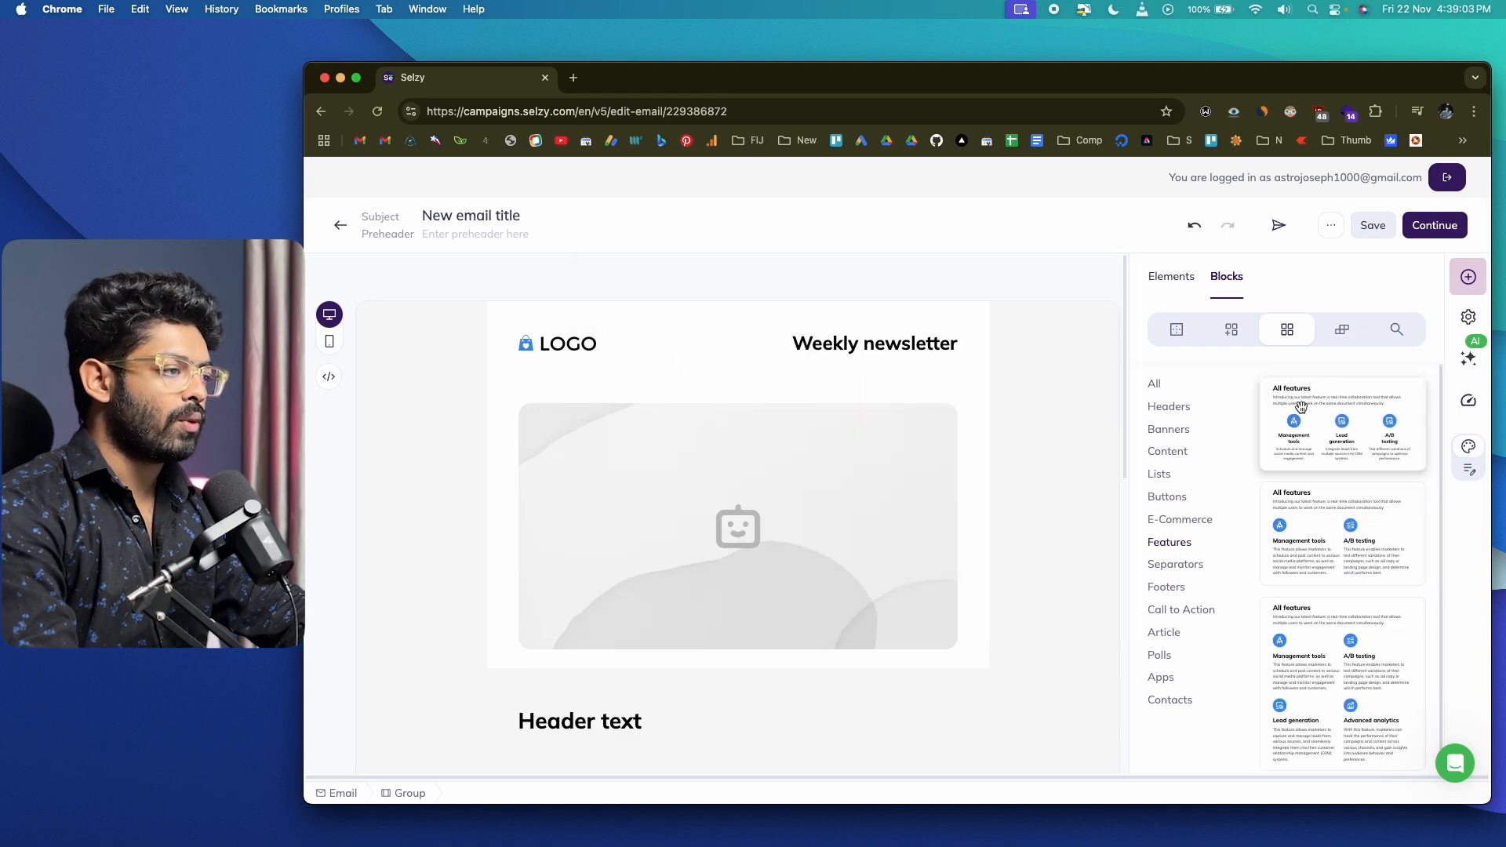
- Examine the ready-made blocks offered under Features, Separators, Call to Action, Article and Polls
mouse_move(1306, 535)
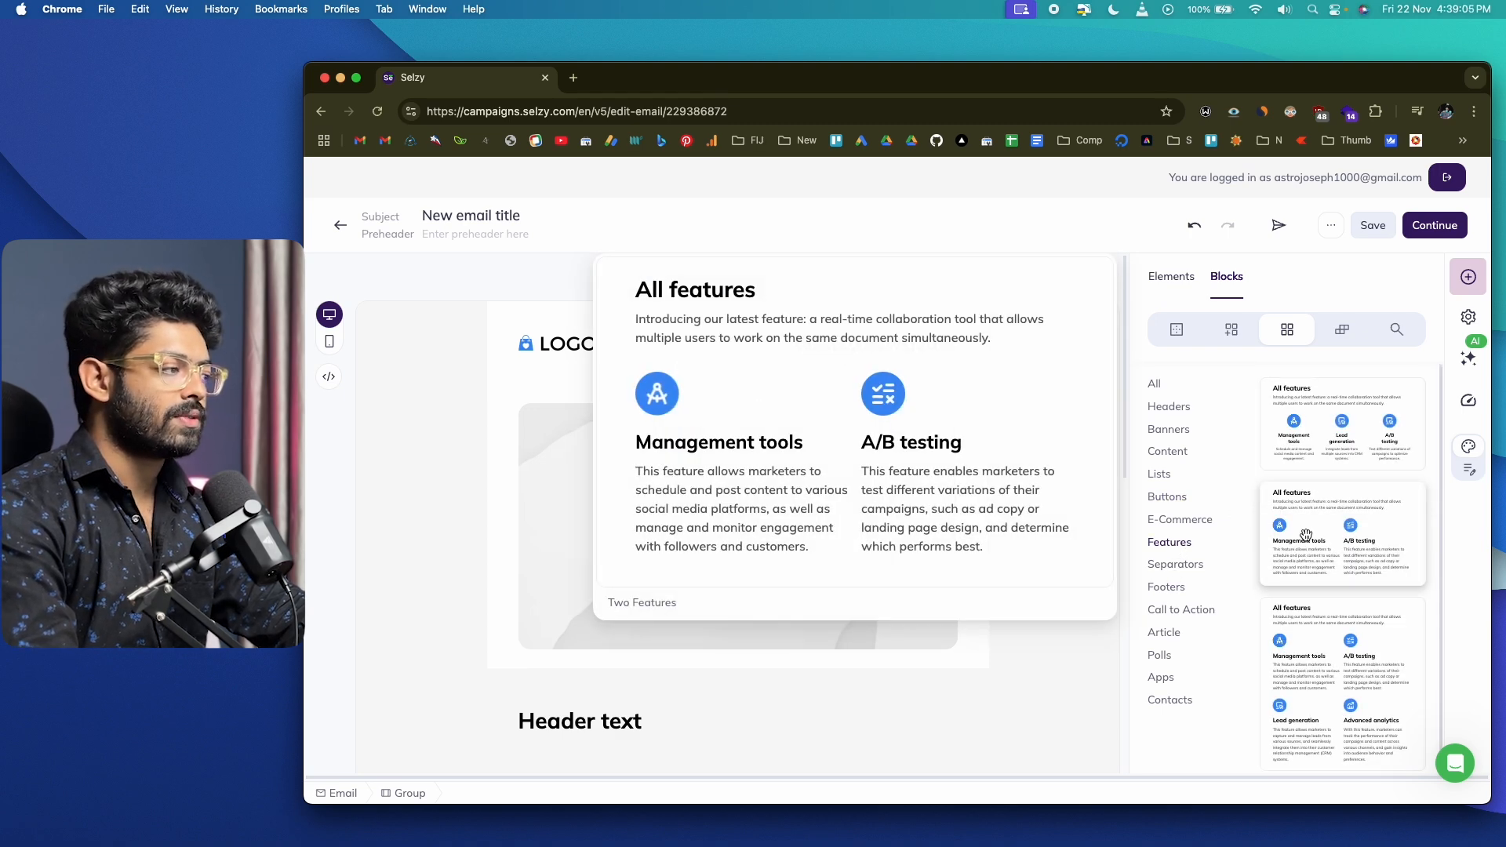
click(1177, 569)
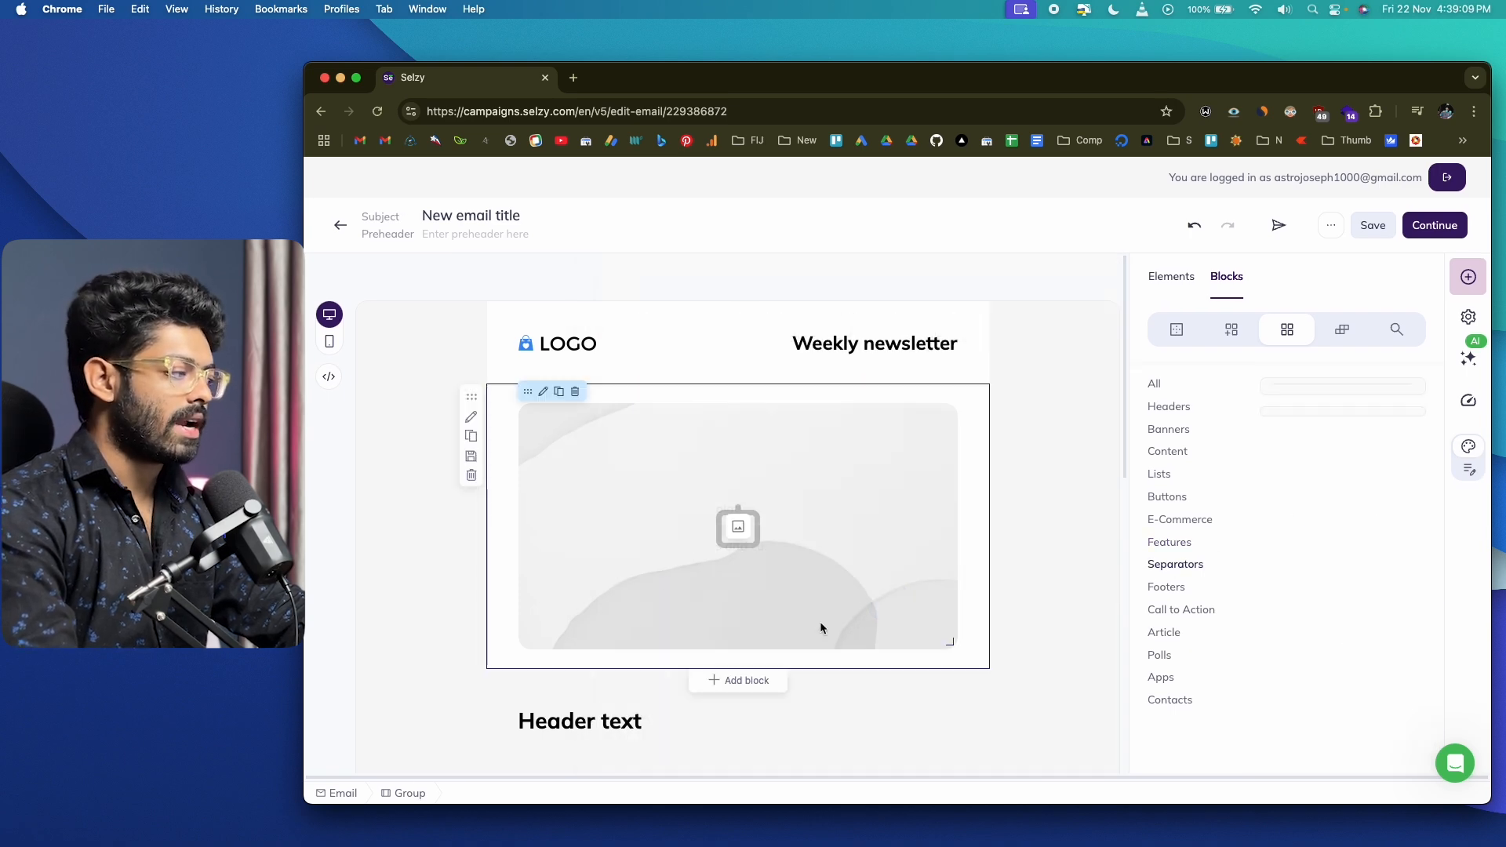
click(1163, 610)
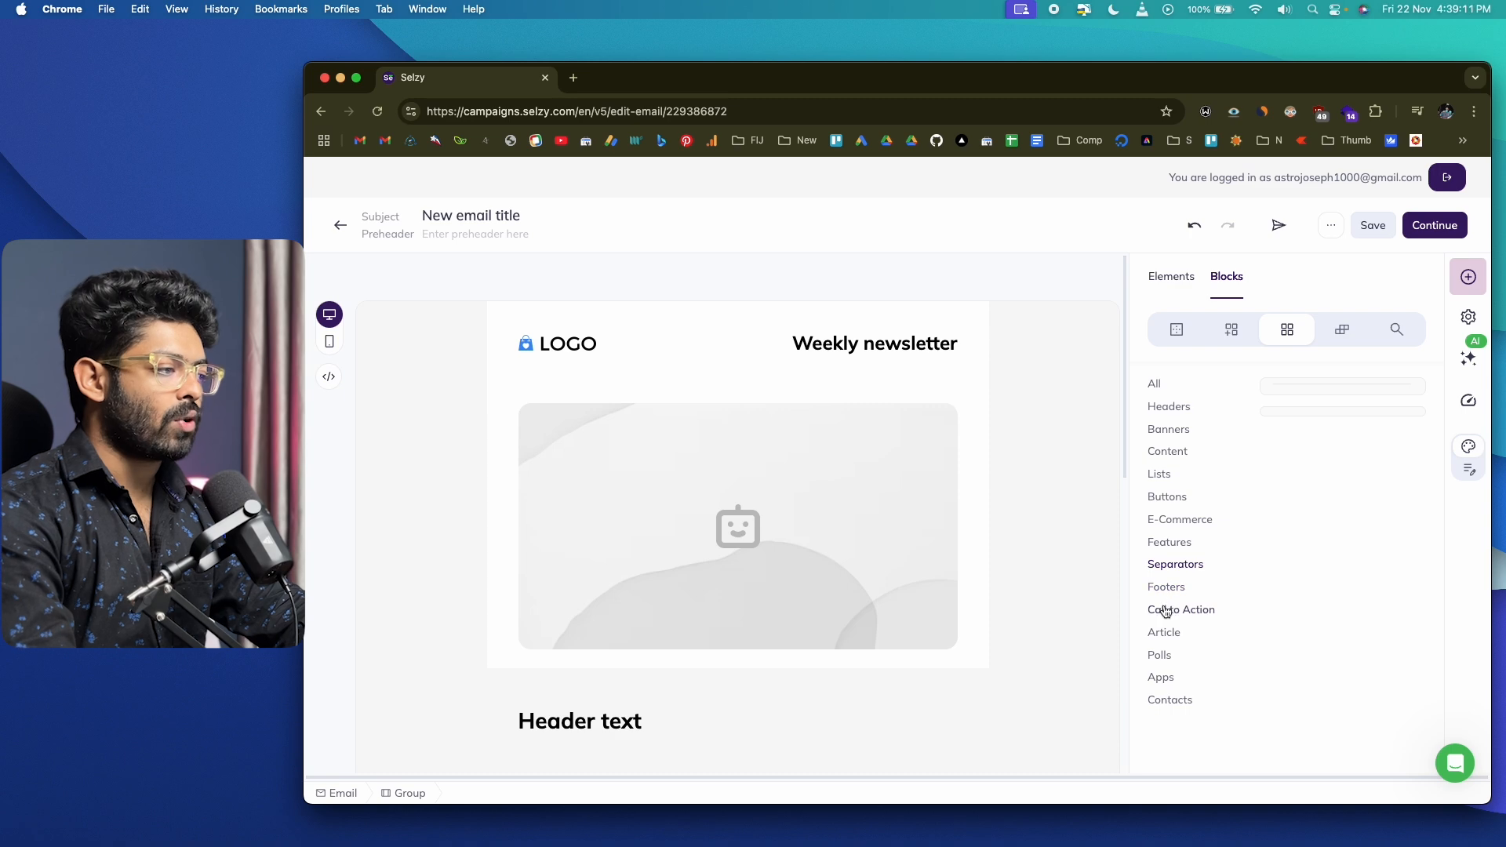
mouse_move(1337, 431)
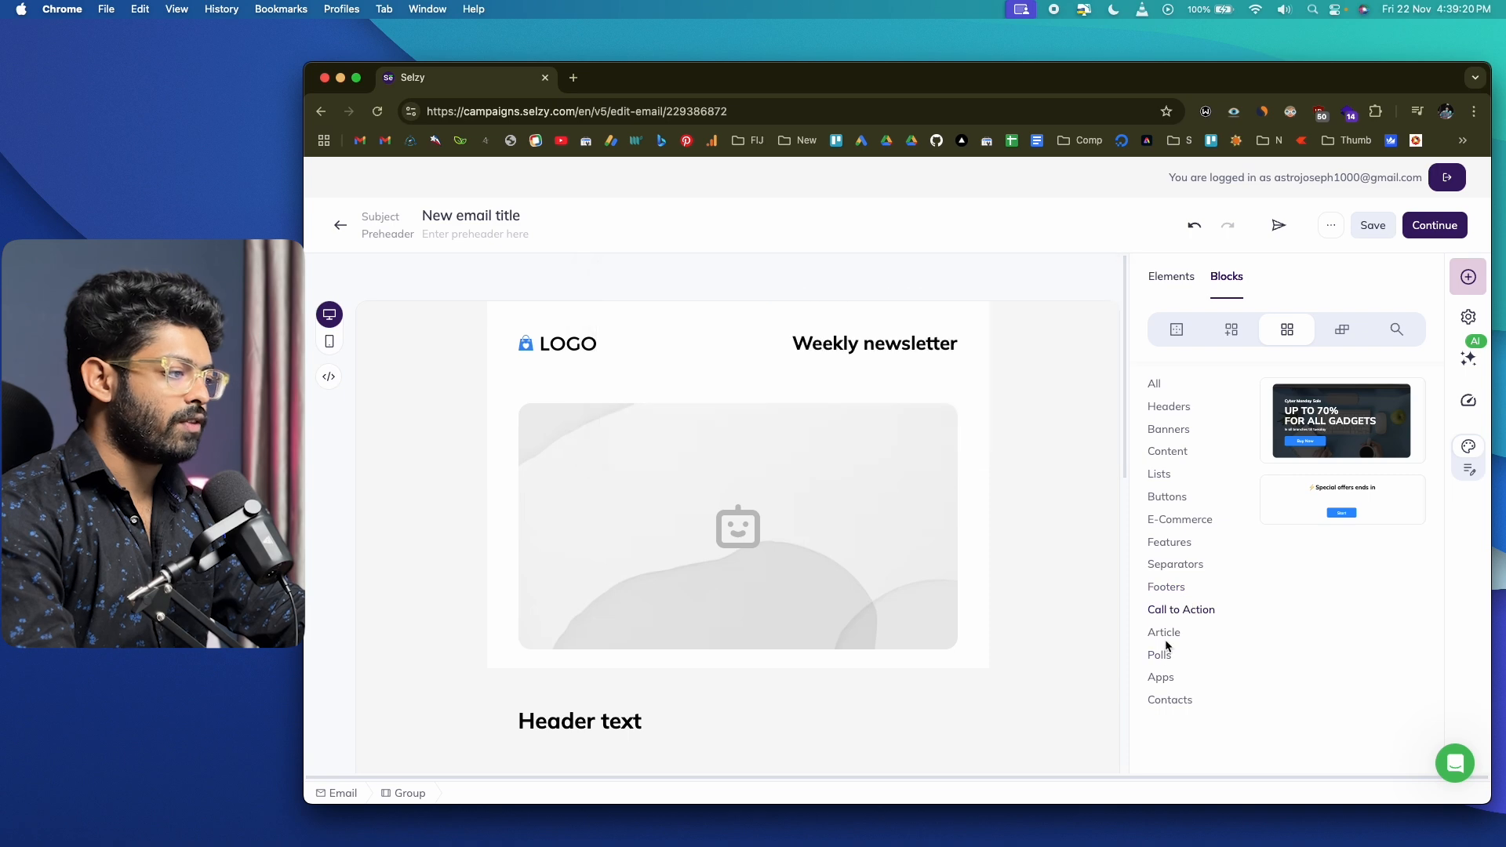
click(1167, 638)
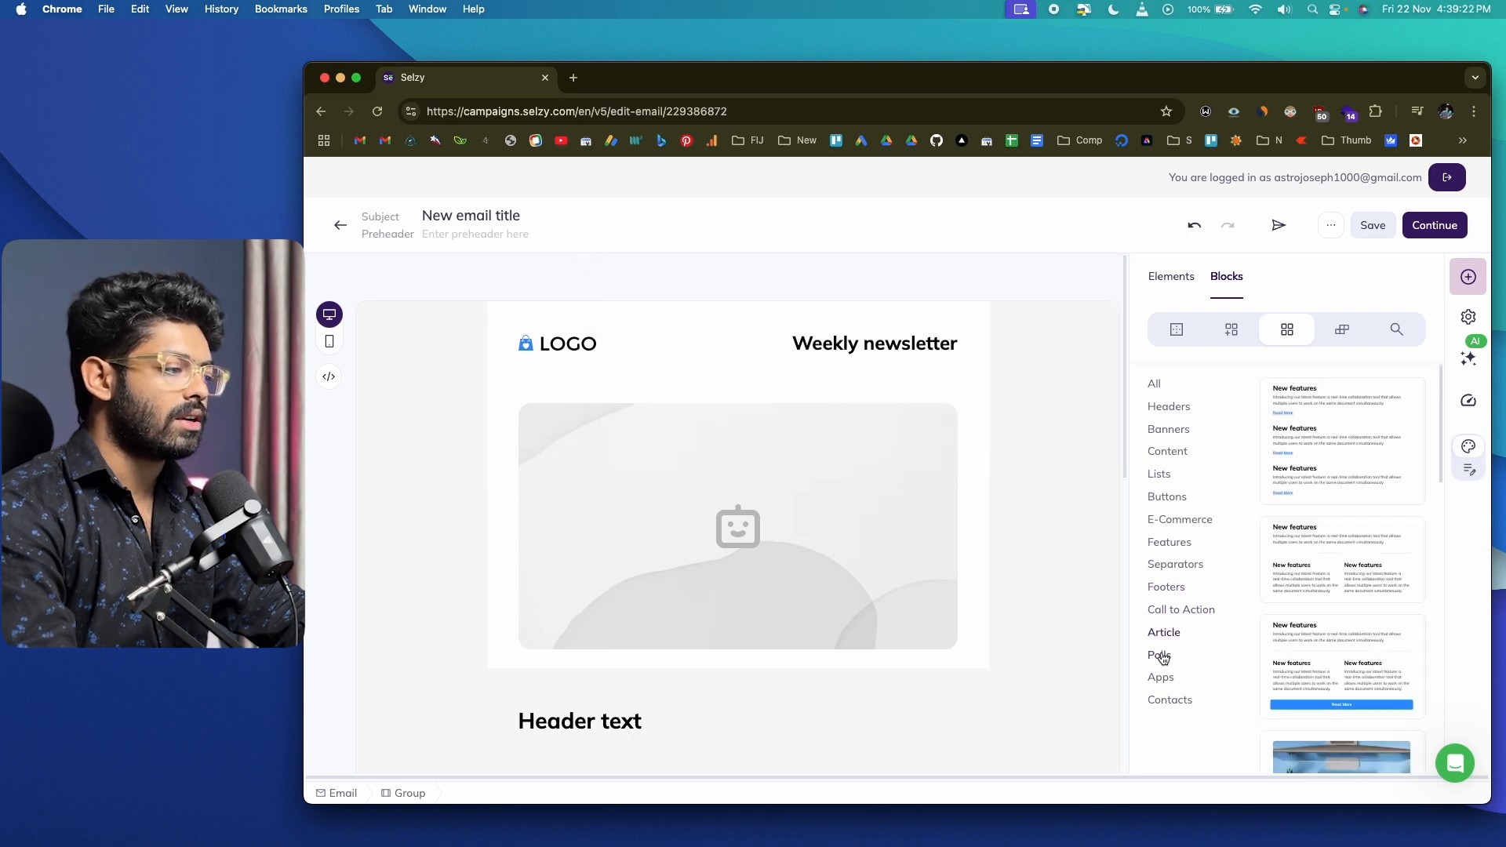
click(1161, 656)
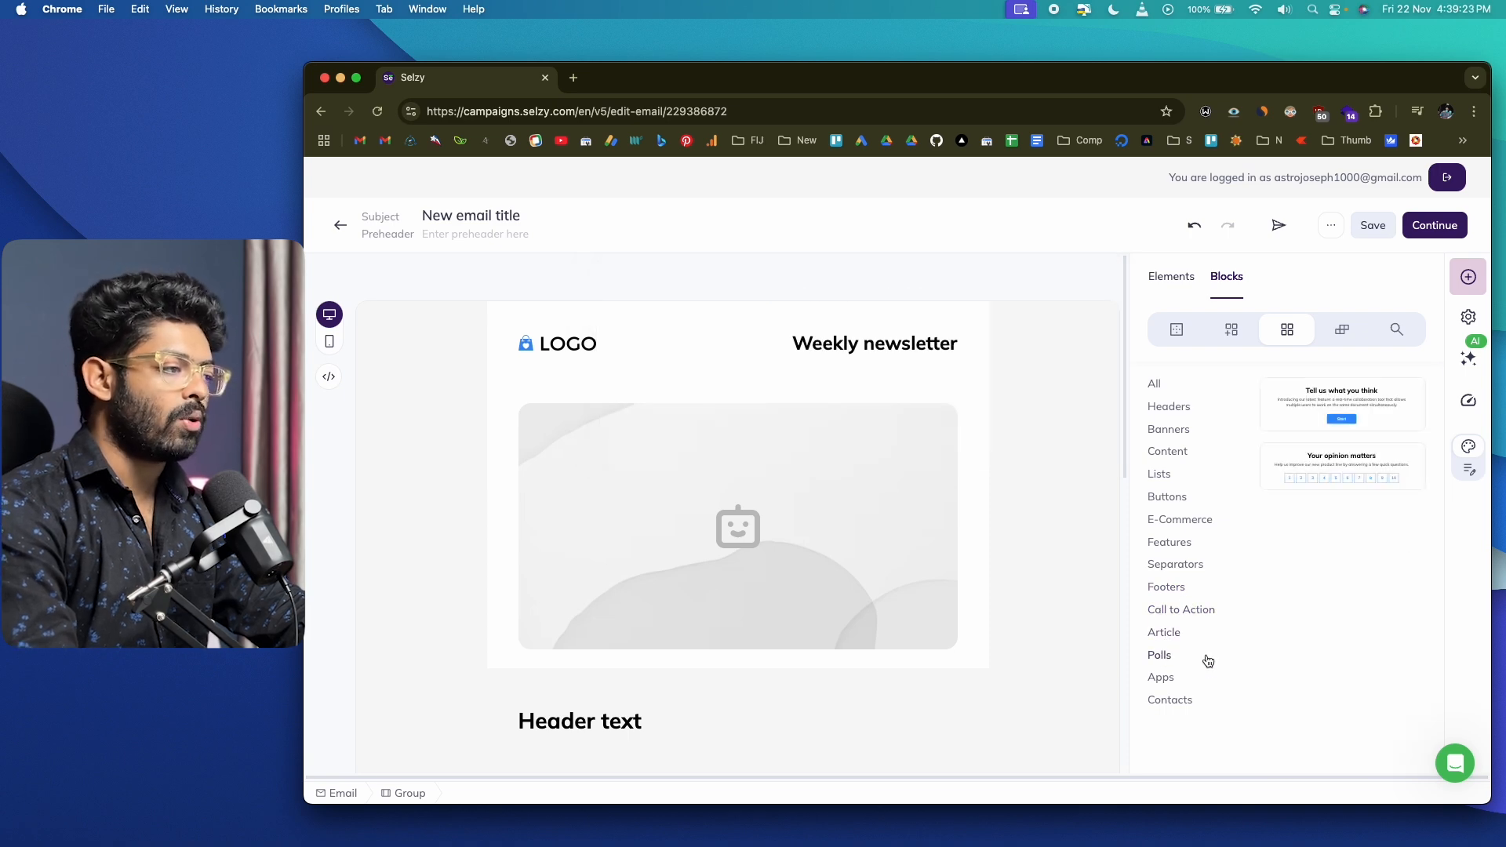
- Try out a Countdown element between the two coffee products and the footer, inspecting its settings before undoing the addition
click(1173, 283)
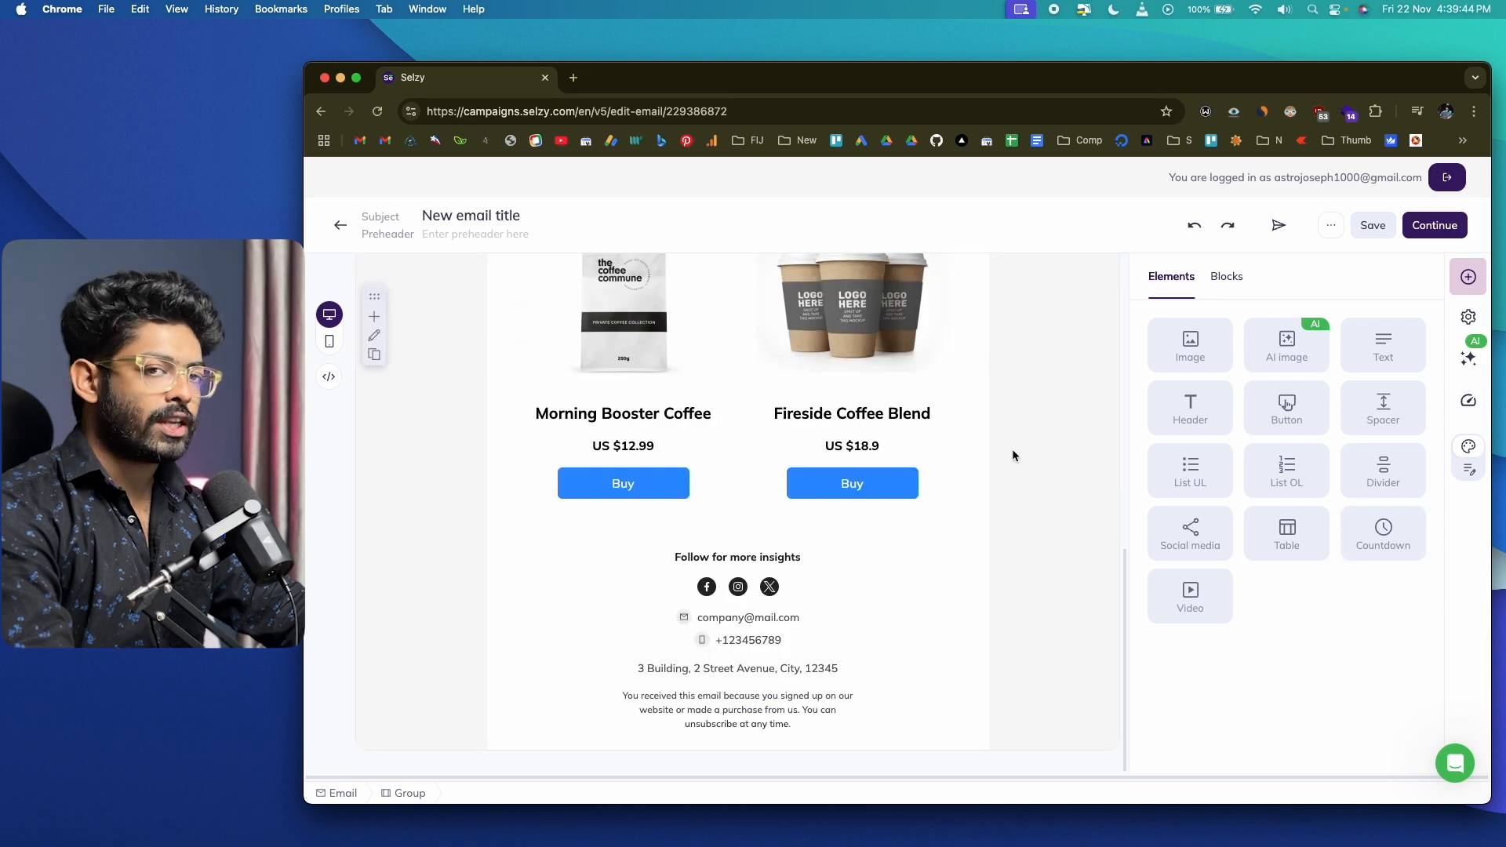
scroll(1012, 454, up, 9)
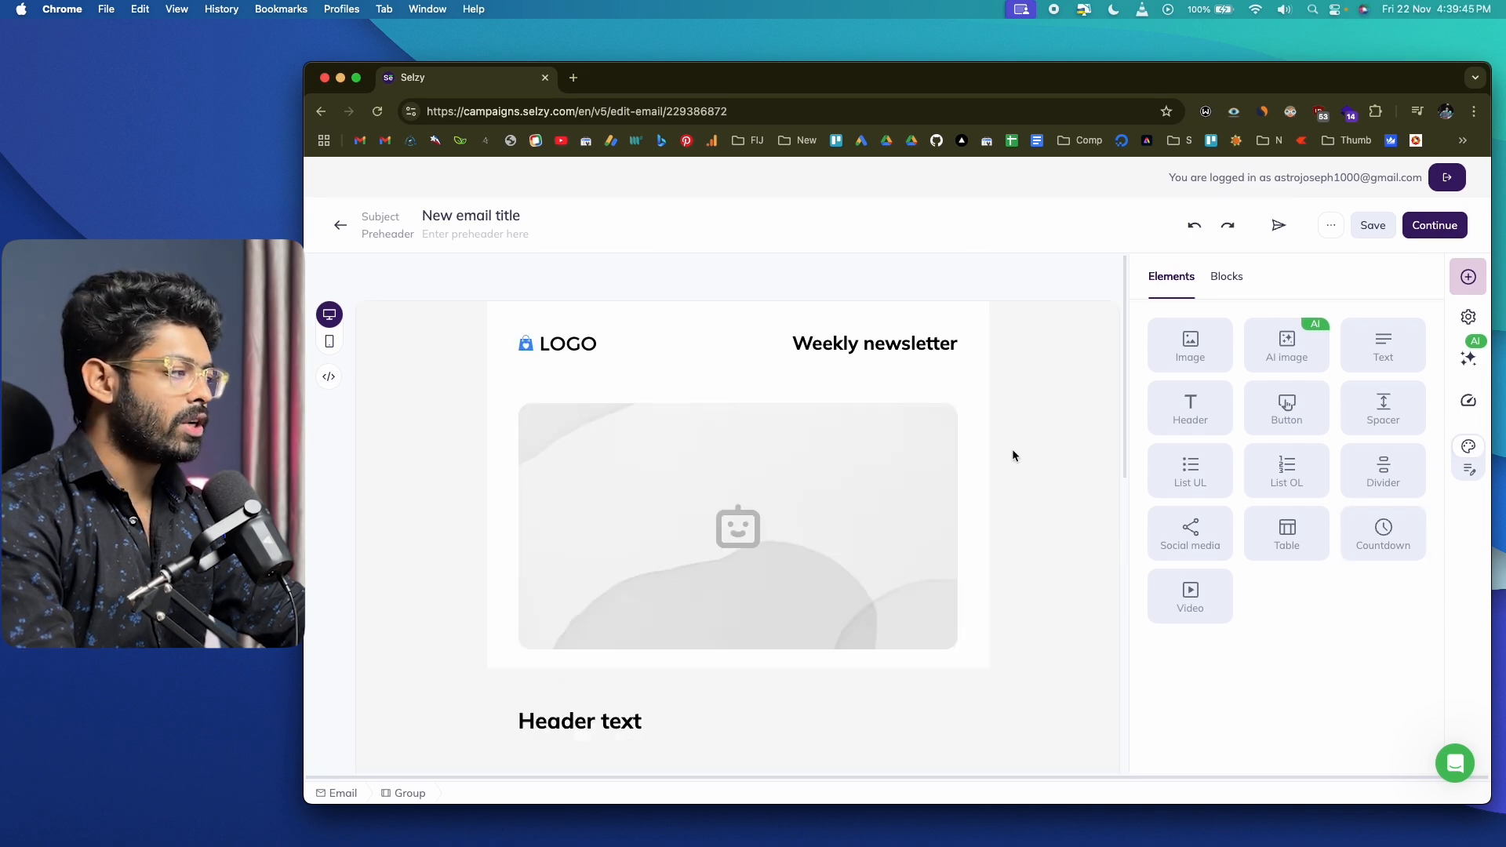
scroll(1012, 455, down, 9)
drag(1366, 531, 797, 527)
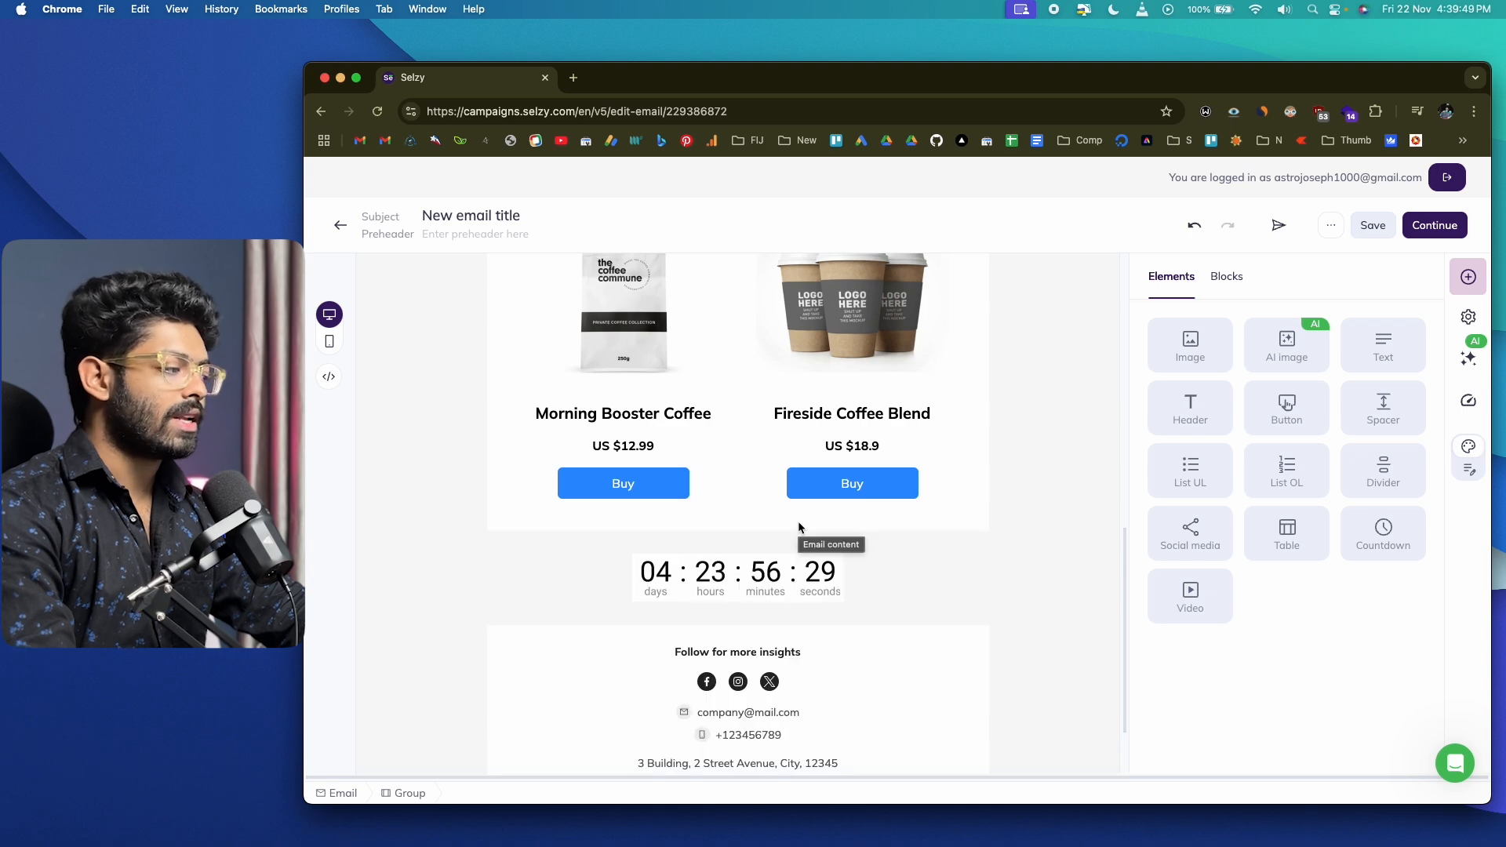
scroll(663, 529, down, 1)
click(660, 527)
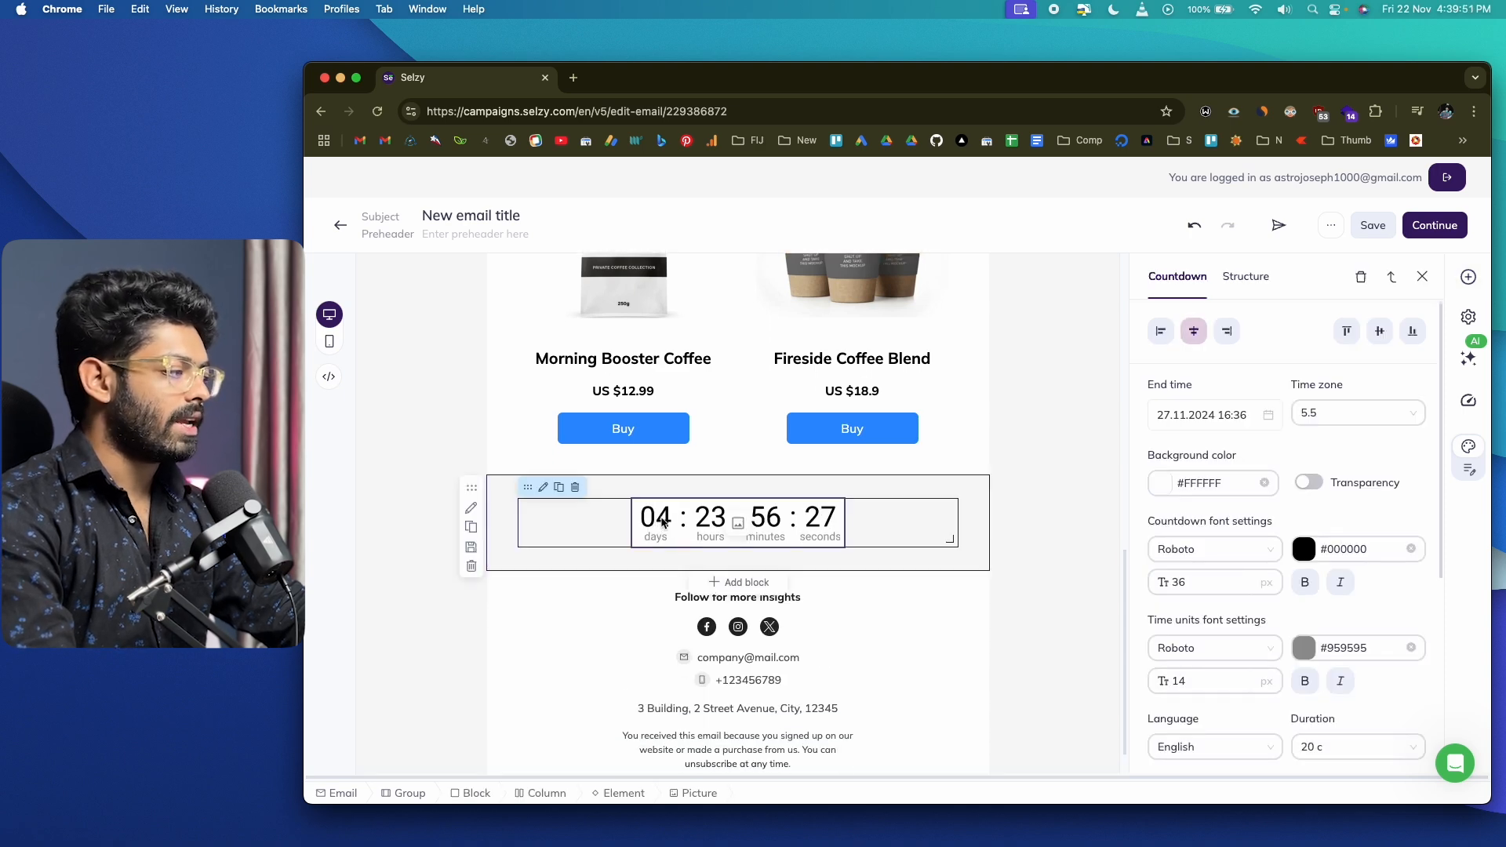
scroll(1311, 436, down, 4)
scroll(1312, 437, up, 4)
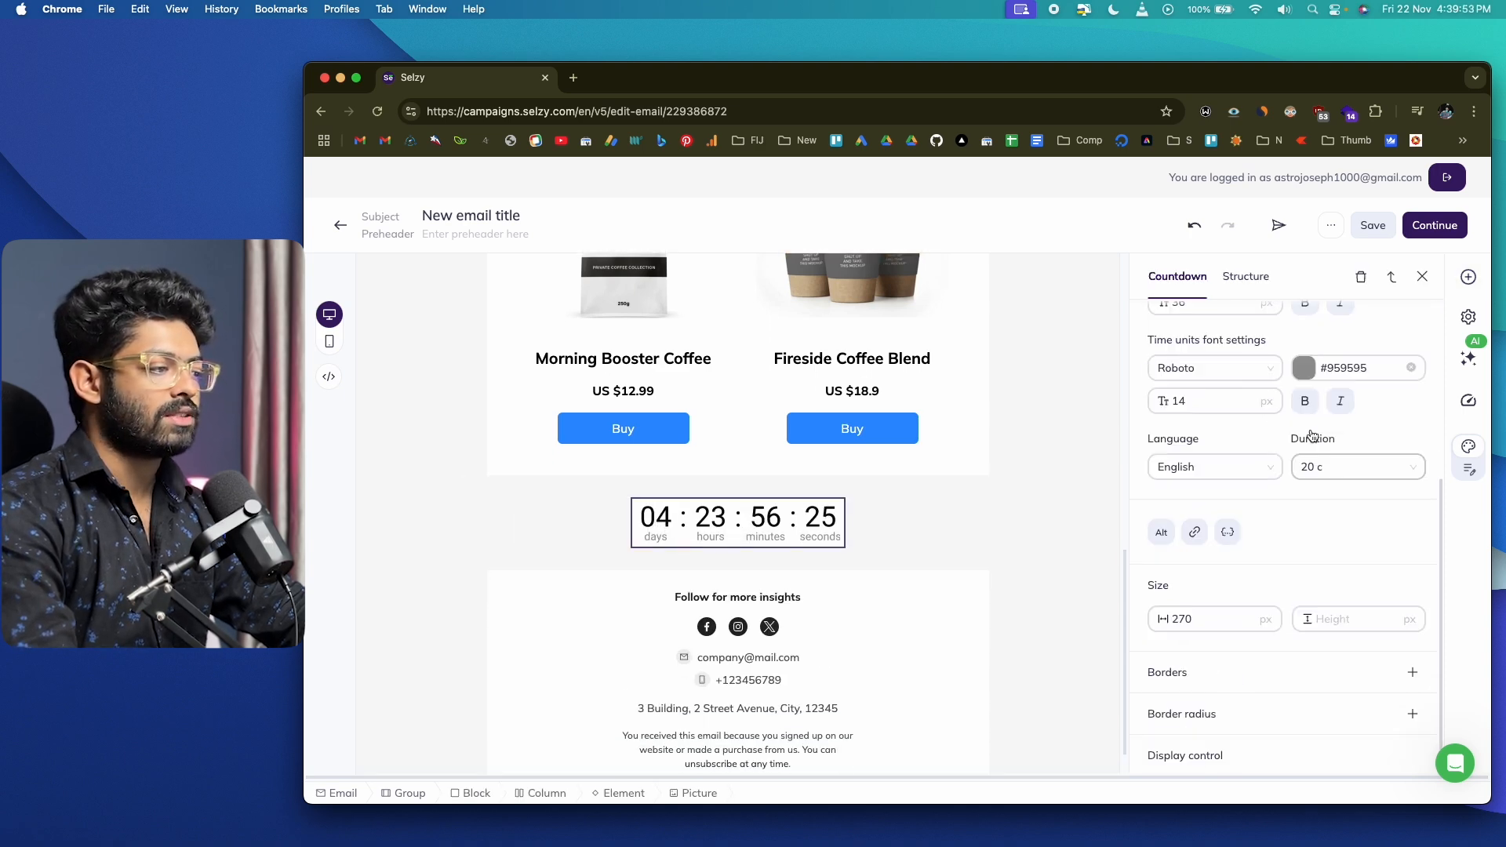
key(super+z)
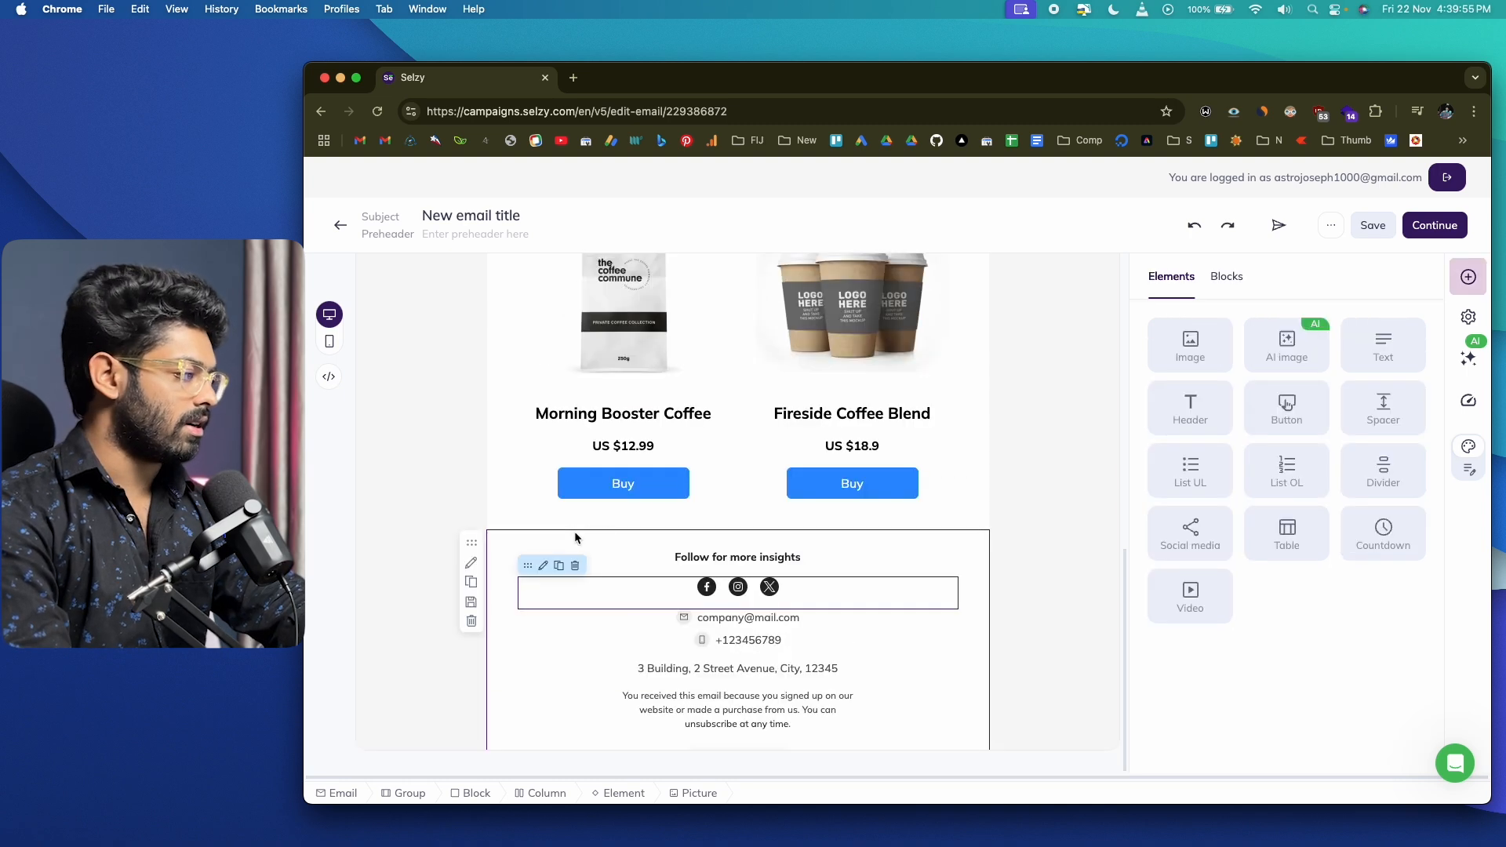
- Set the email background color to #FFFFFF in the global styles
scroll(981, 416, up, 6)
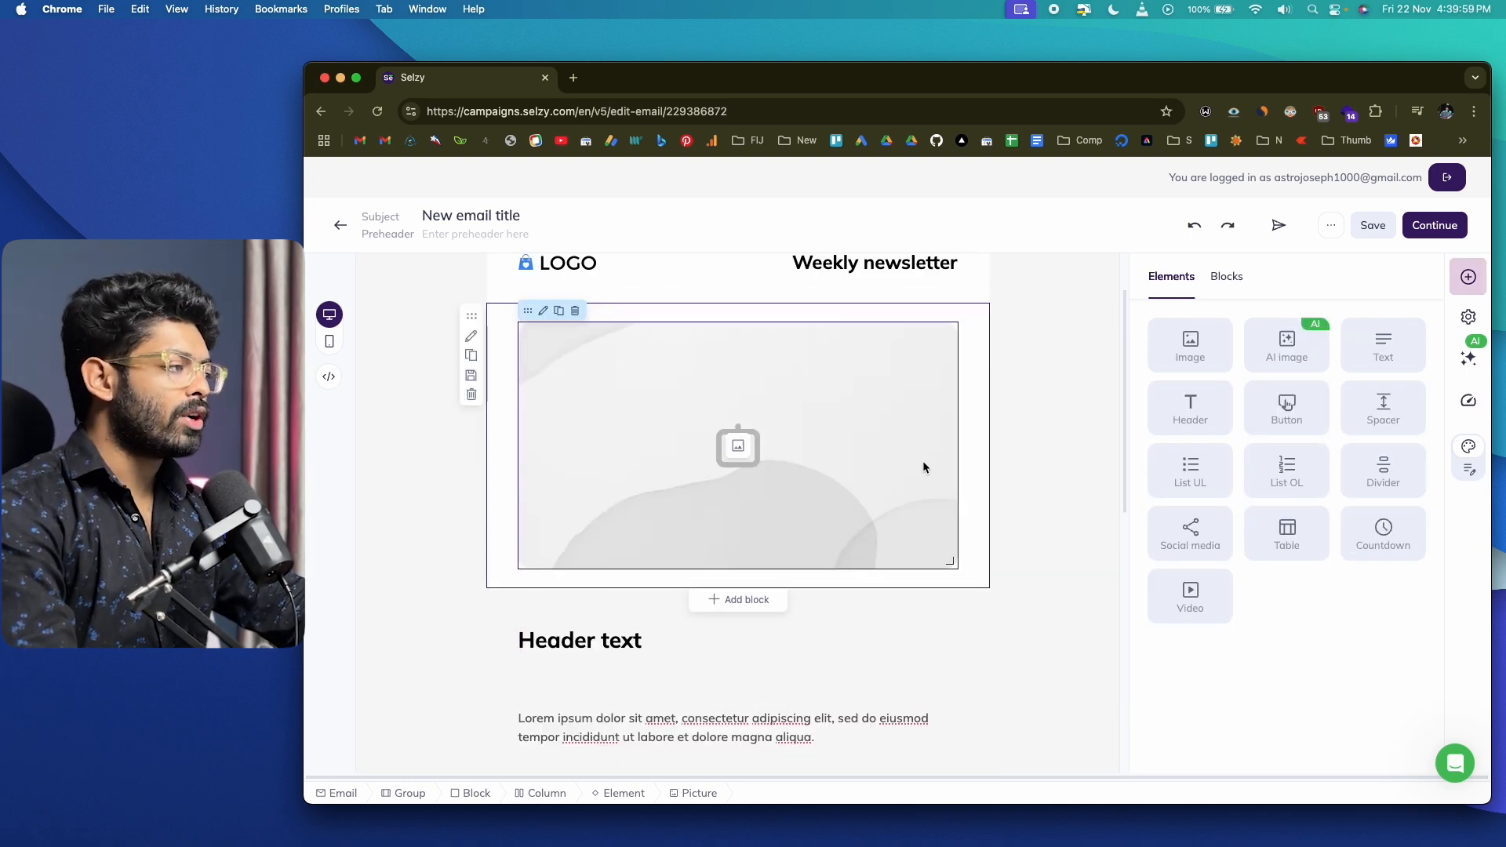
scroll(922, 460, up, 2)
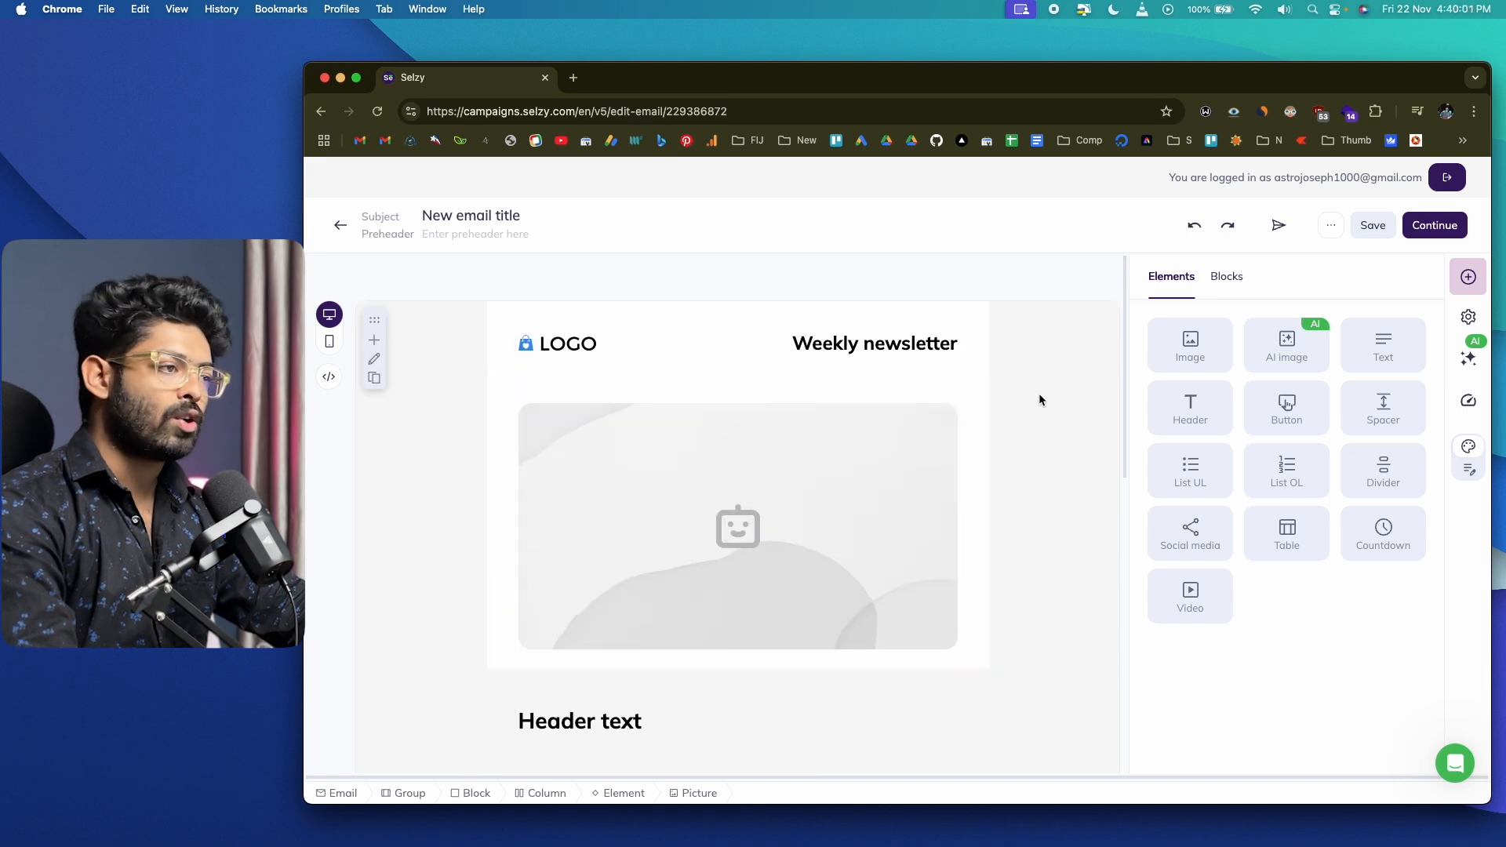
scroll(1040, 396, down, 5)
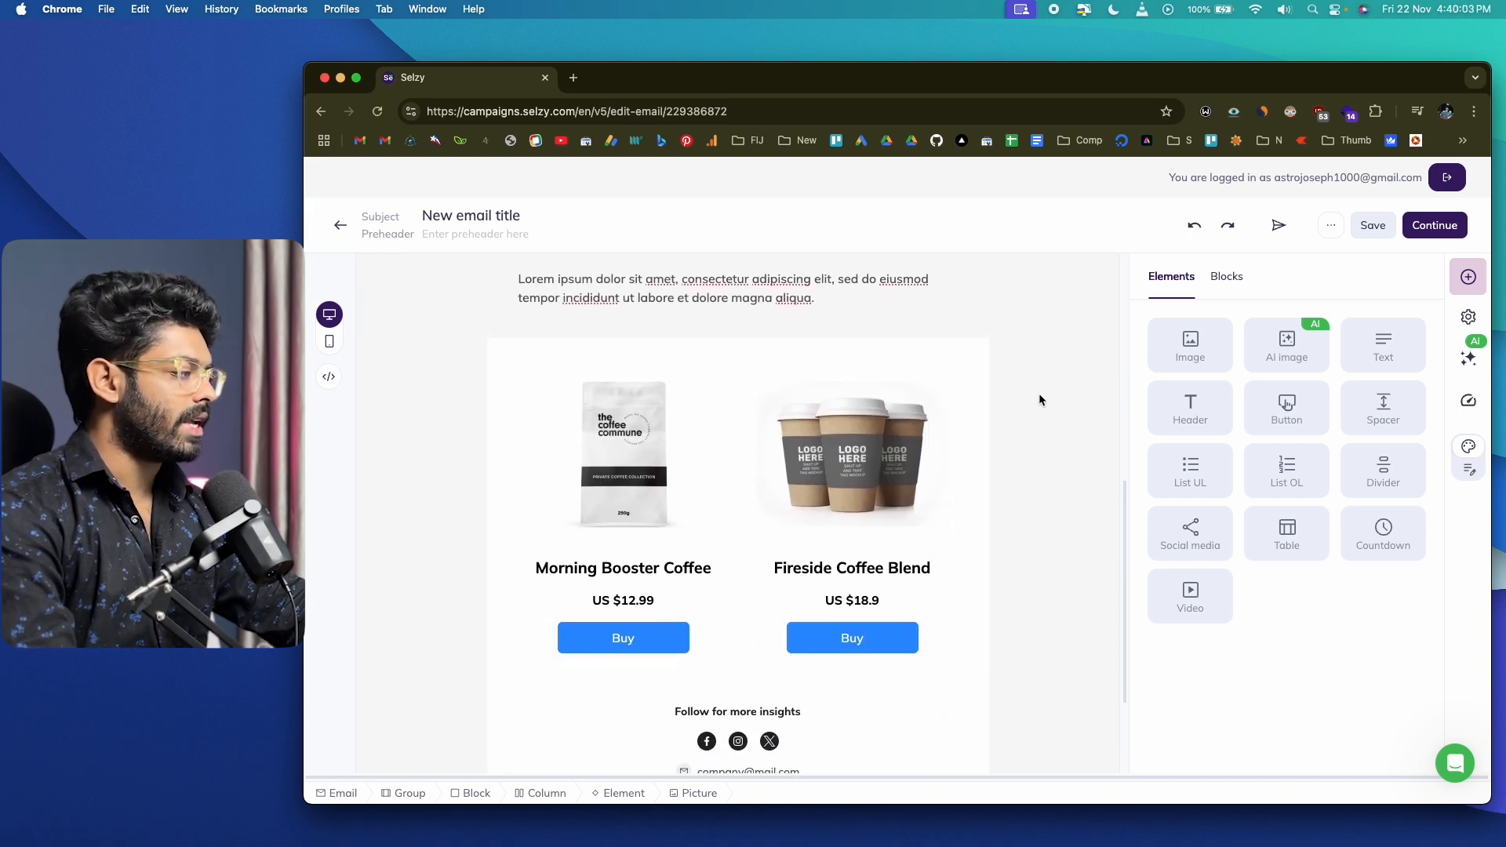
scroll(1039, 396, up, 5)
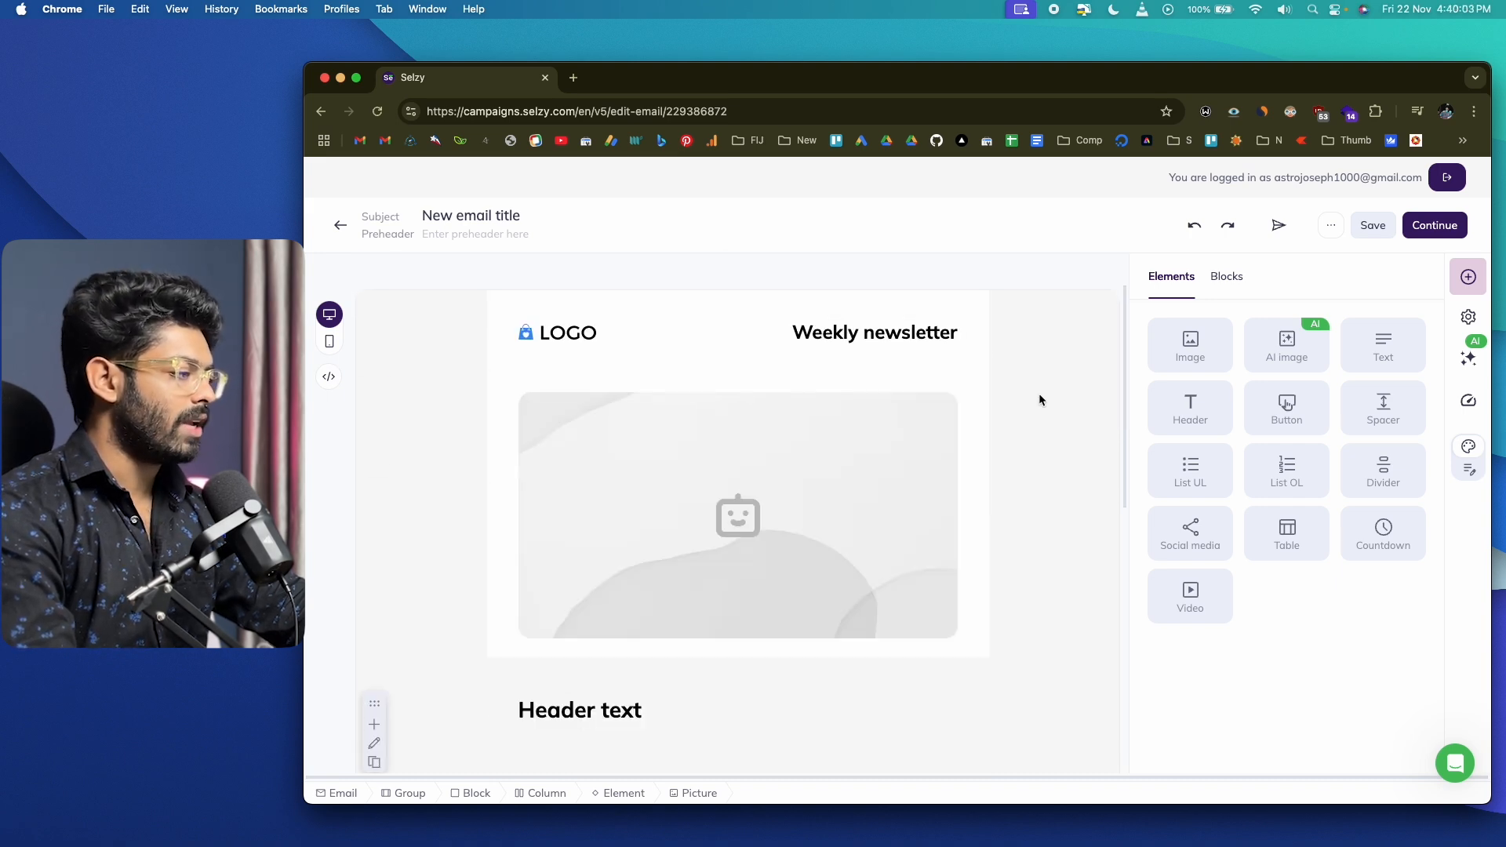
click(1468, 318)
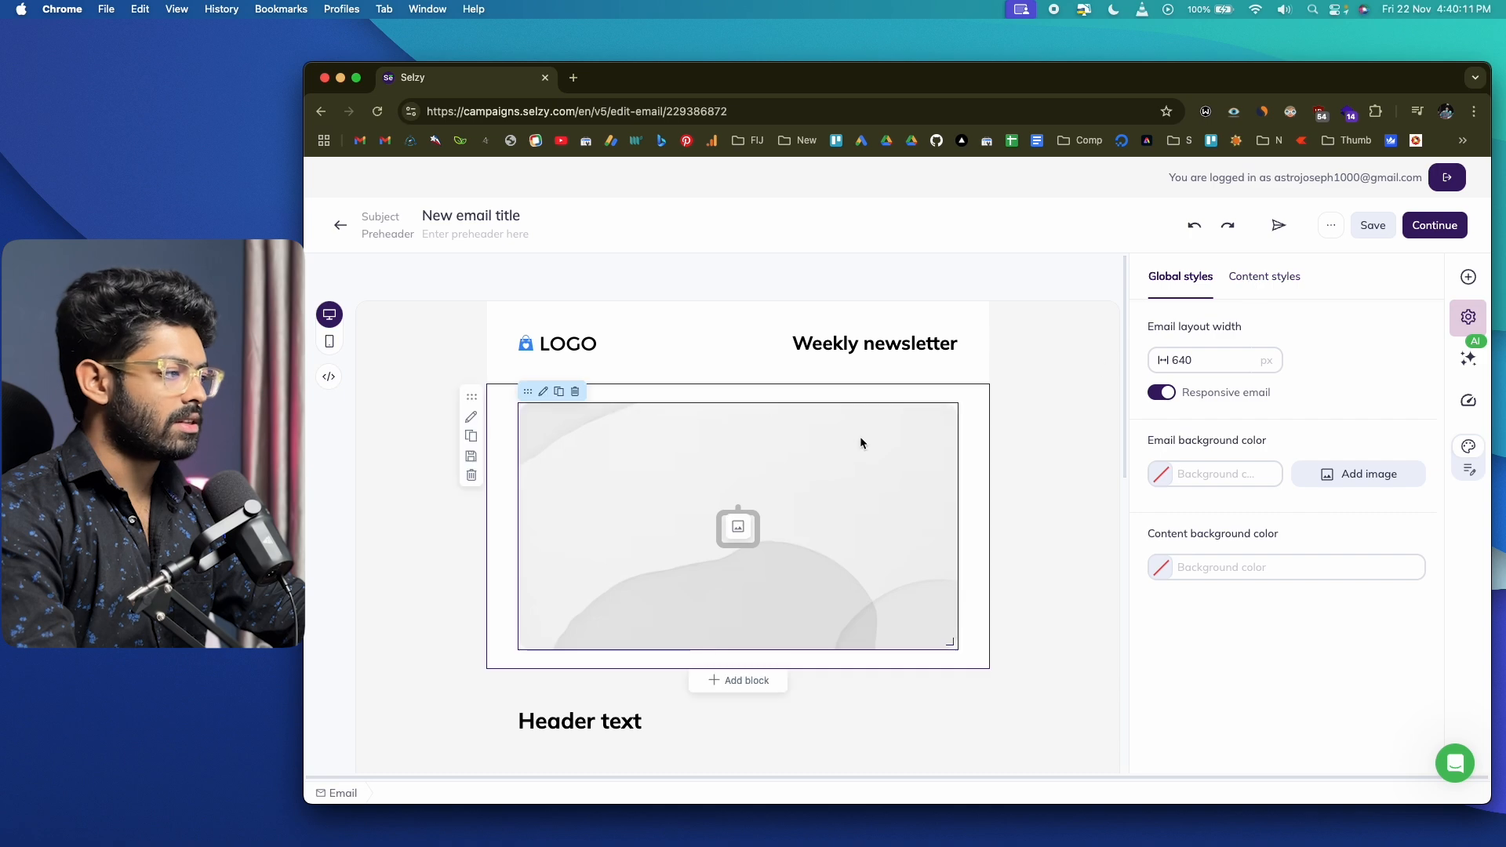
scroll(860, 436, down, 8)
scroll(899, 378, up, 10)
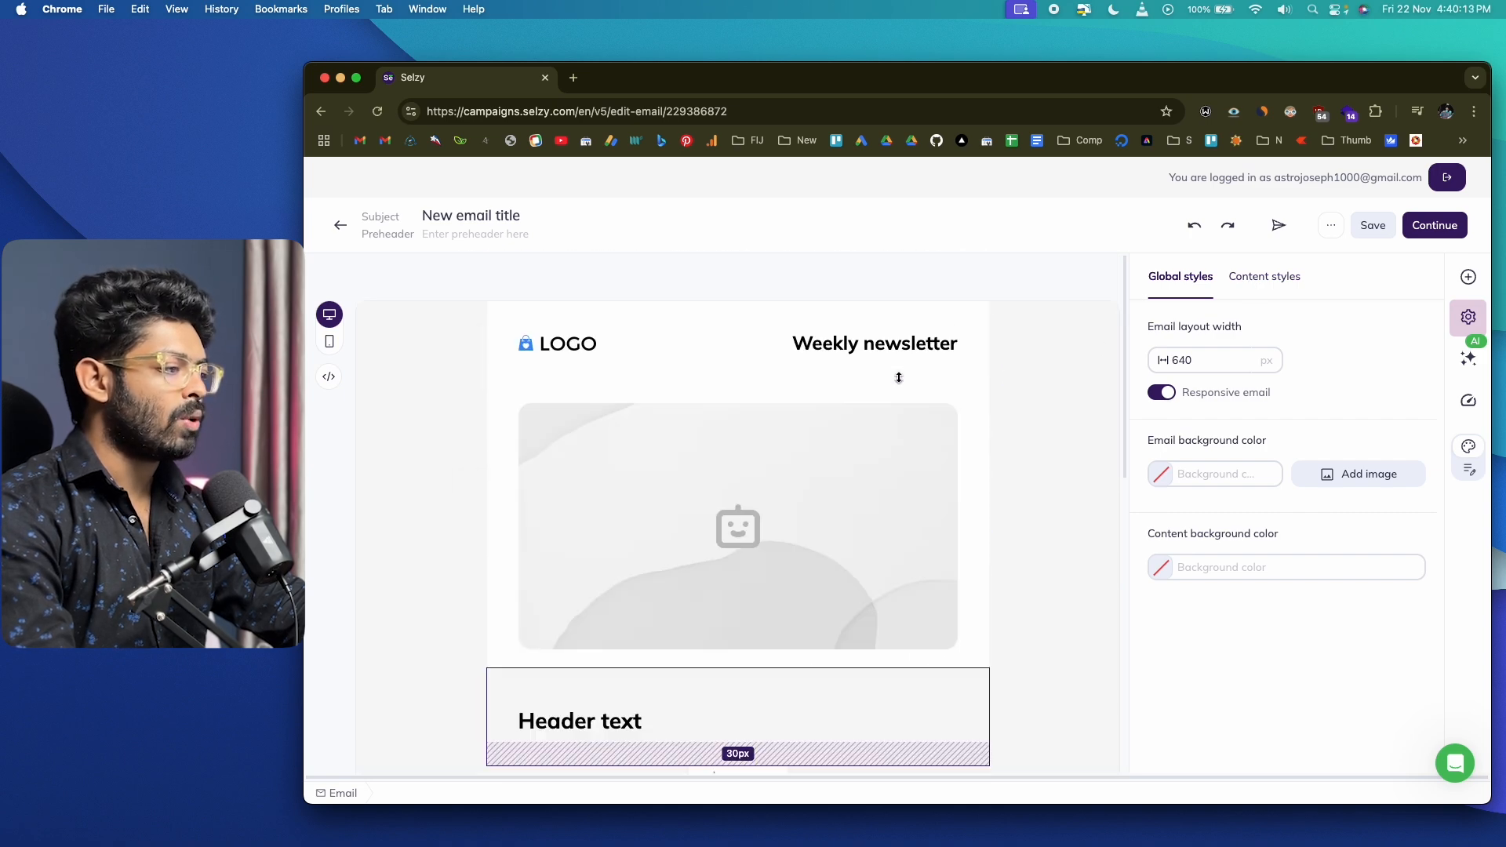
click(1175, 482)
drag(1199, 527, 1130, 492)
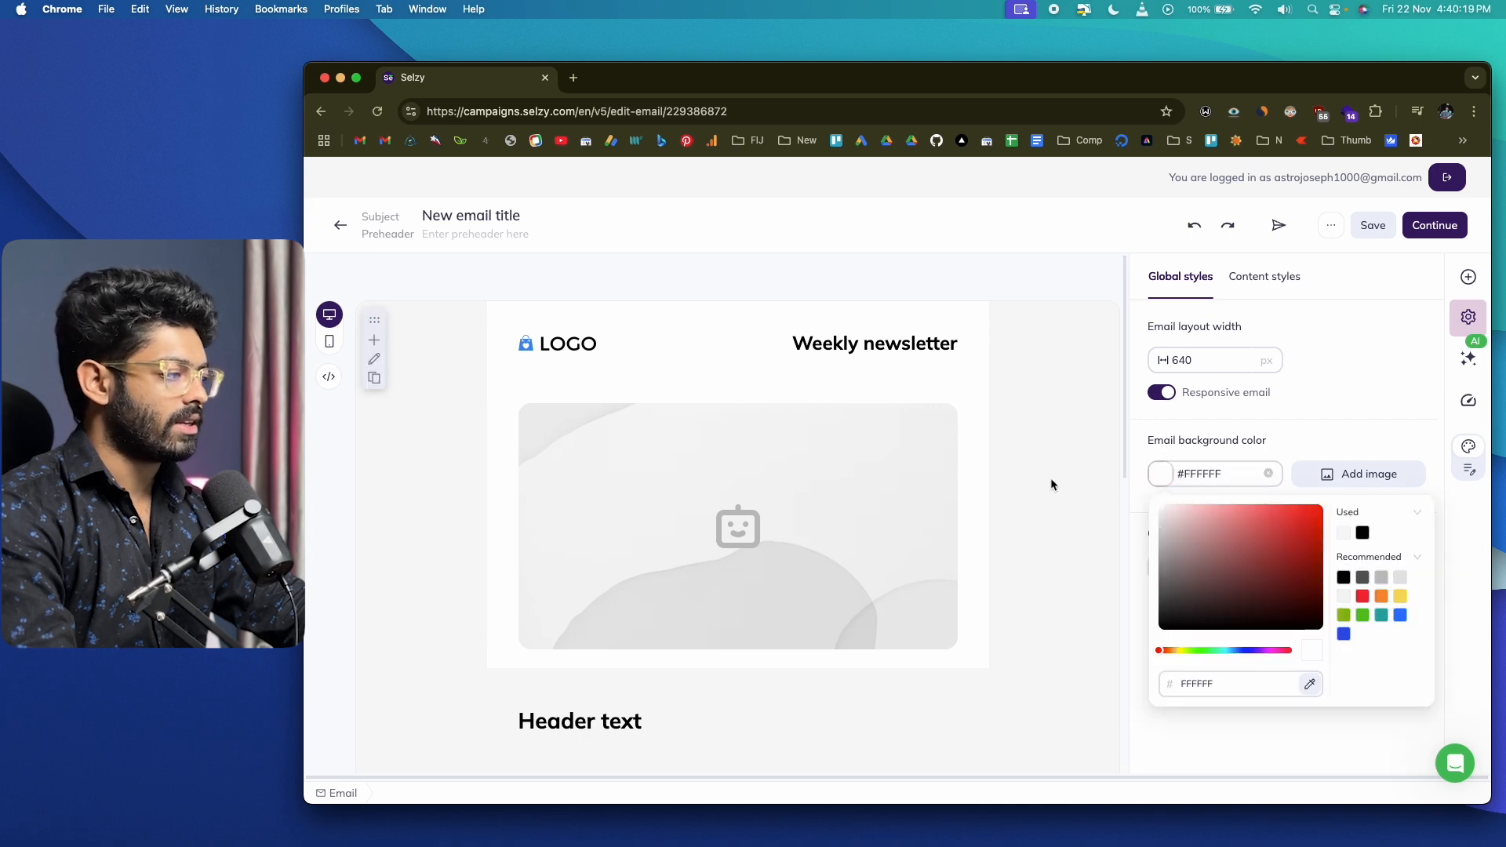
- Set the background color of the group containing the email content to #FFFFFF
click(1033, 490)
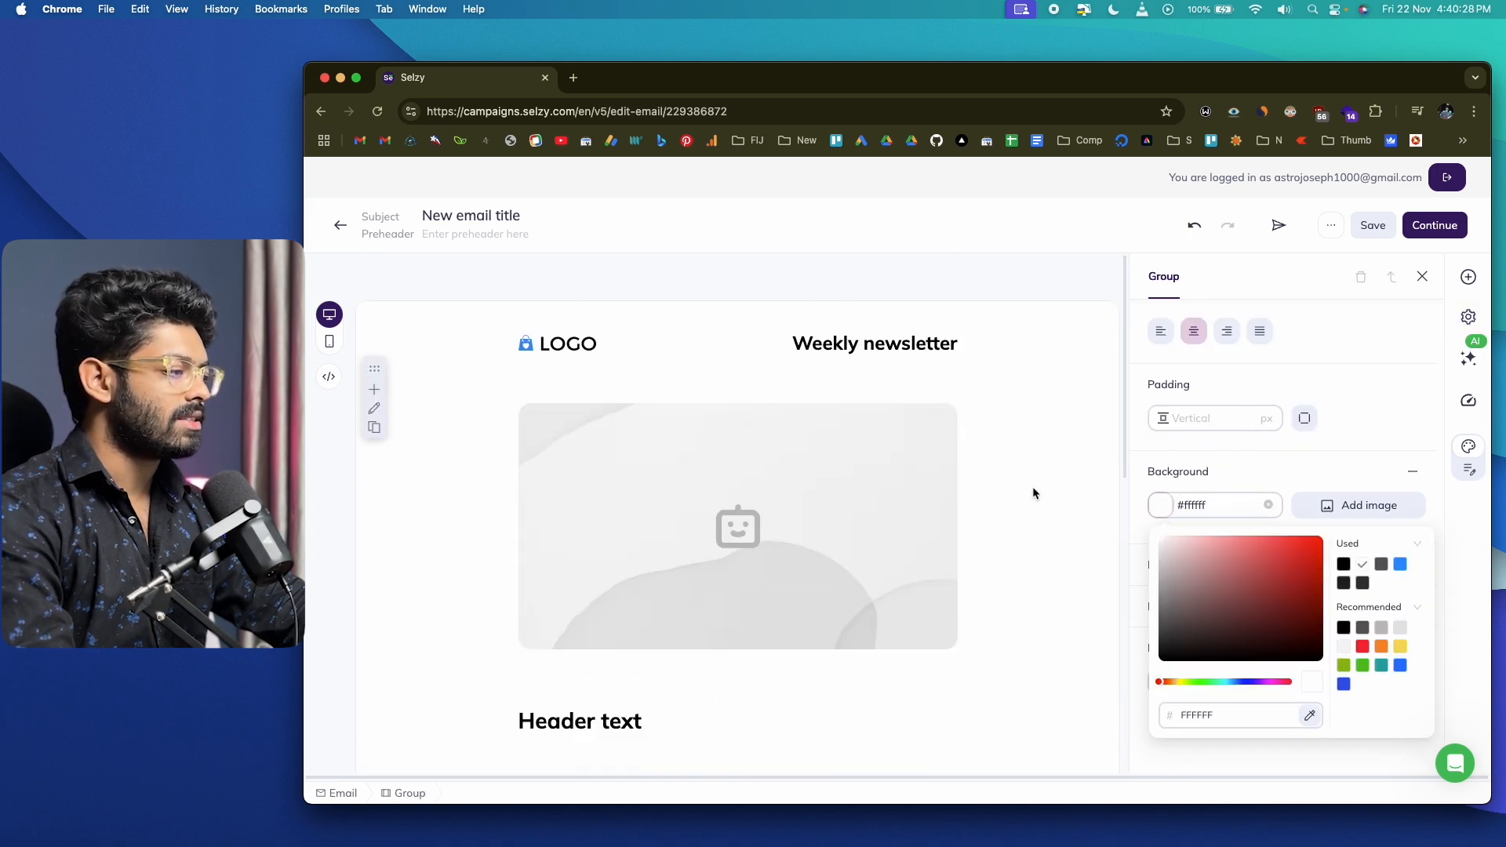
click(1140, 524)
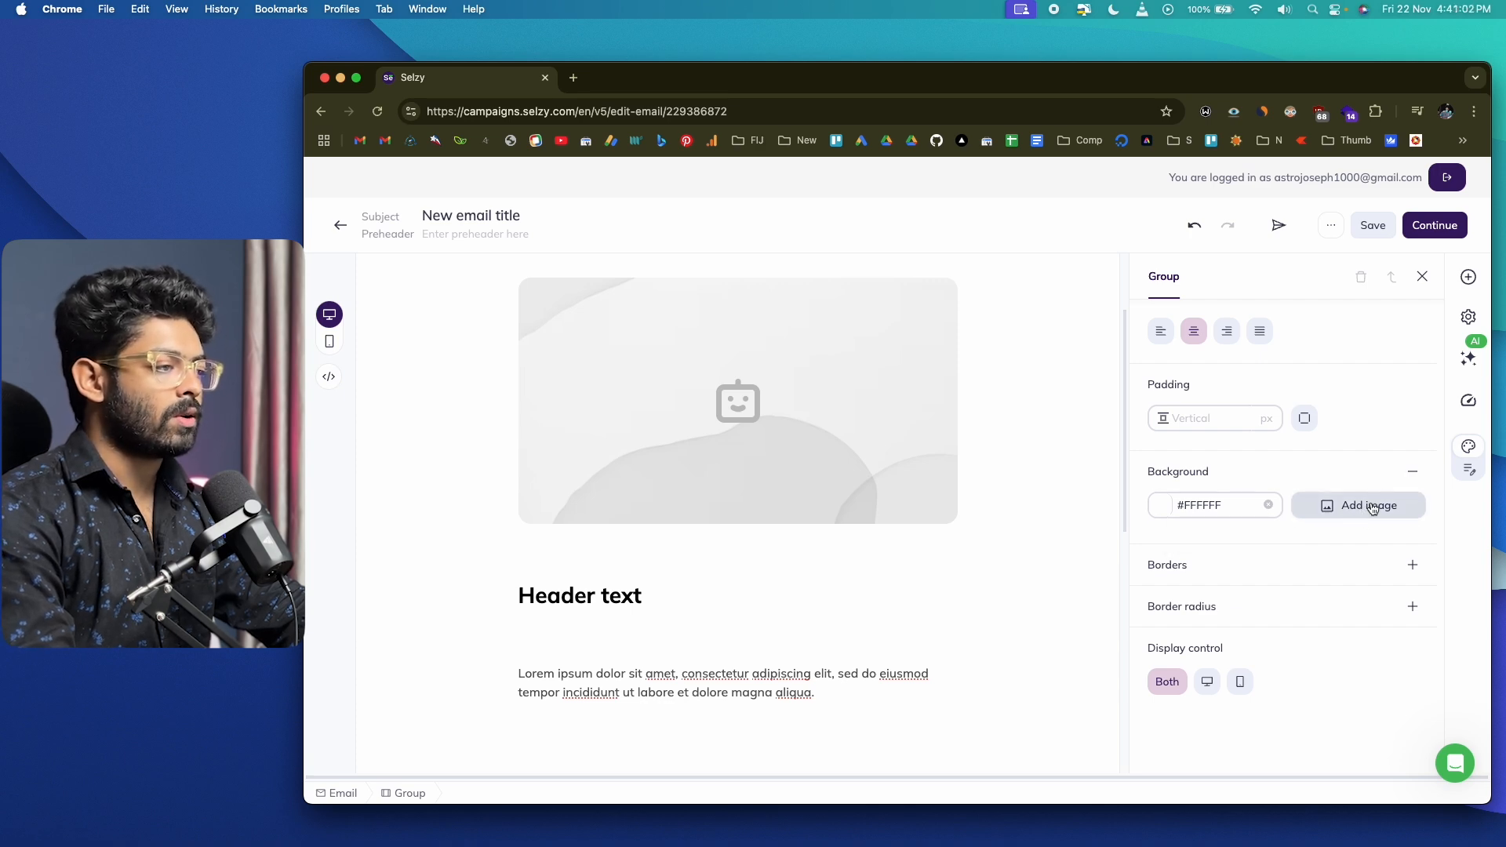
scroll(729, 473, down, 3)
scroll(627, 600, up, 6)
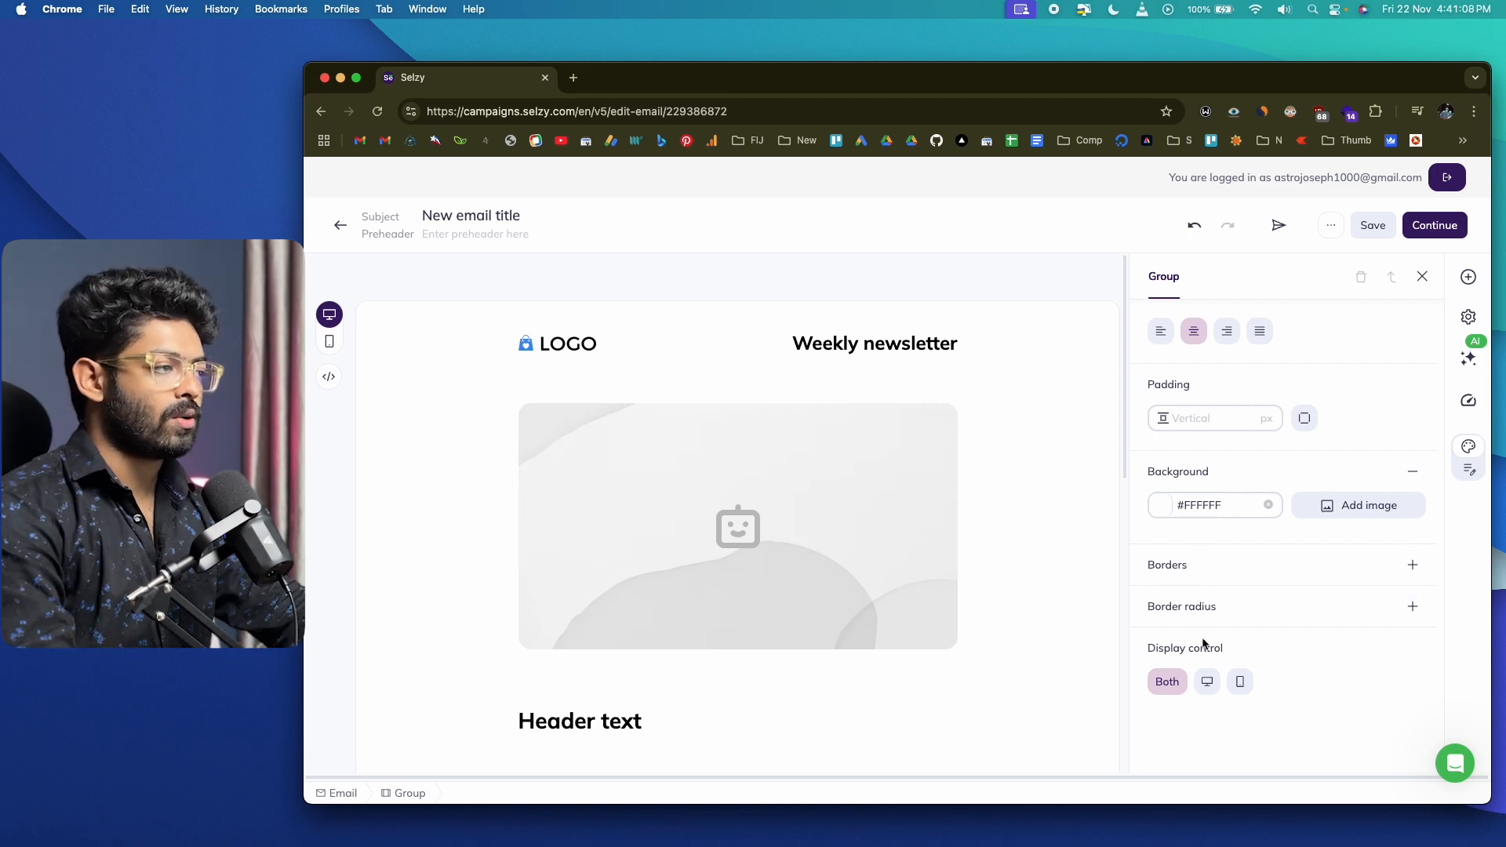
key(Escape)
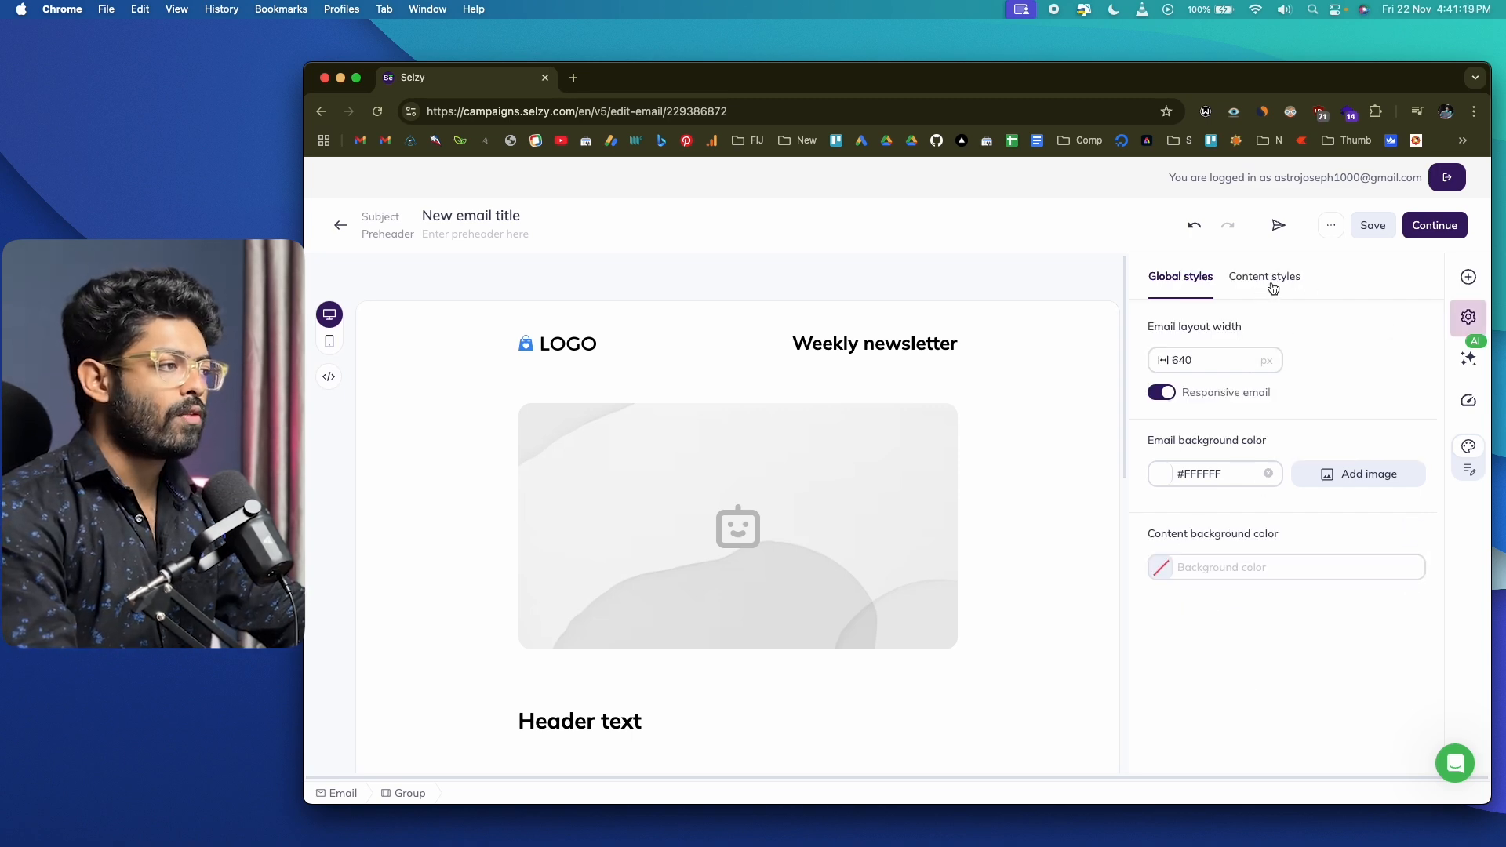
- Examine the content styles for general text, headings and links alongside the current email layout
click(1272, 284)
scroll(1245, 480, down, 7)
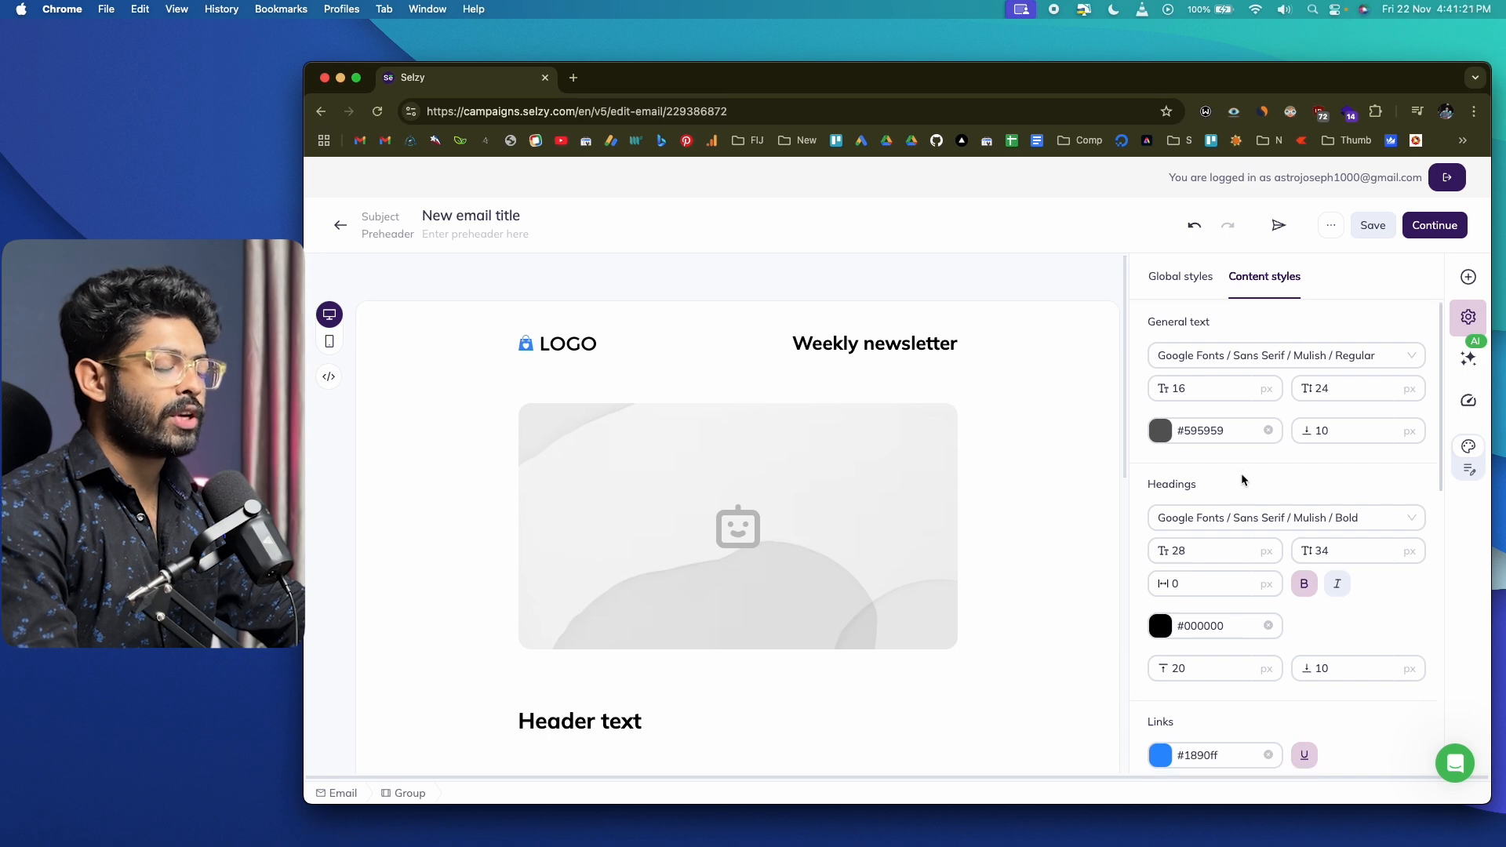
scroll(1244, 480, up, 7)
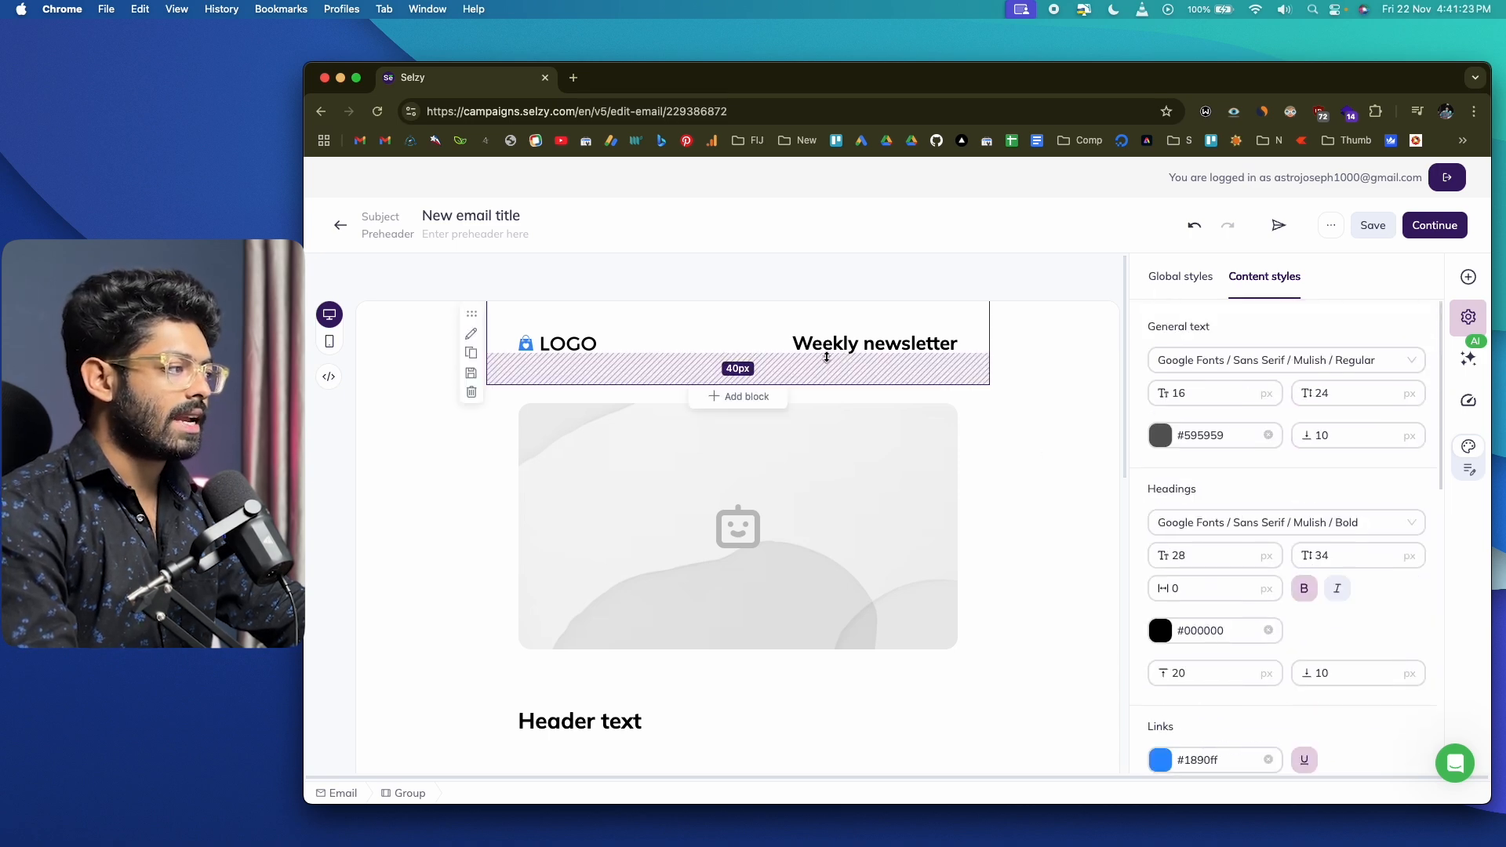
scroll(826, 357, down, 6)
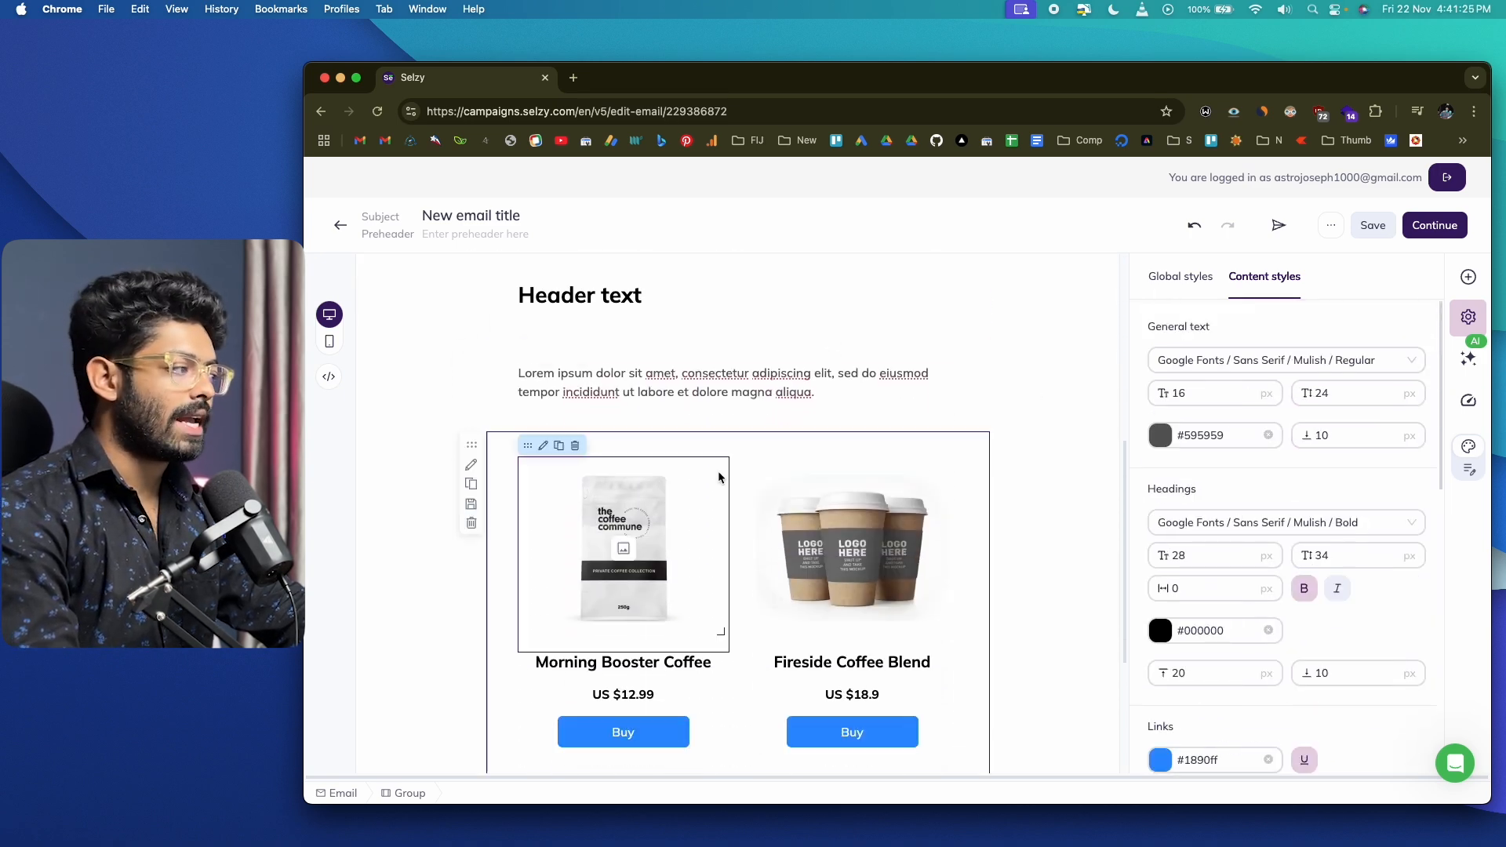
scroll(718, 476, up, 6)
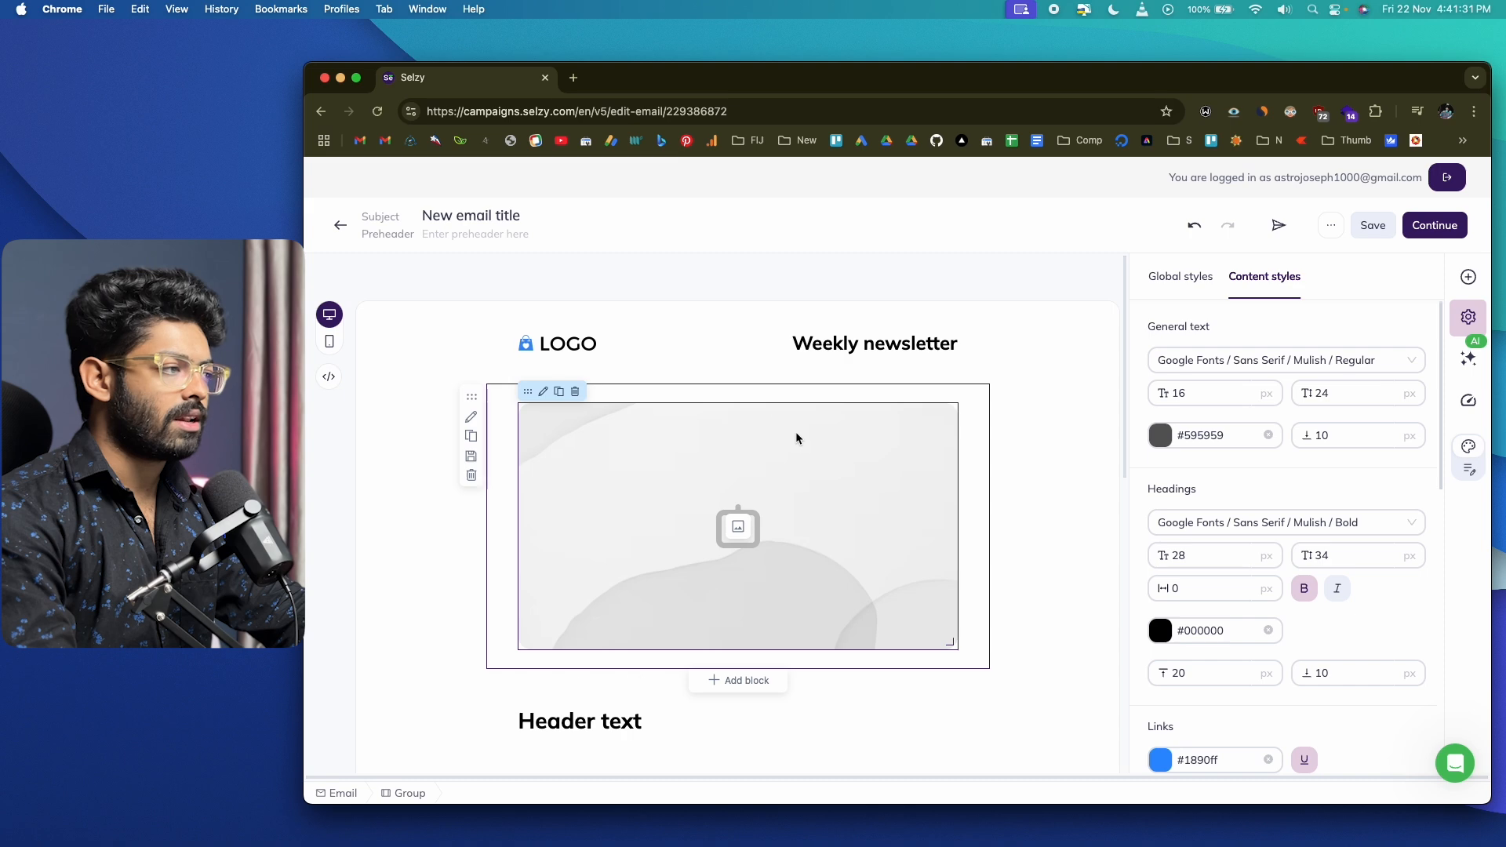
- Replace the placeholder header text below the banner image with "Master Coding with Exclusive Black Friday Deals"
scroll(797, 437, down, 2)
triple_click(610, 604)
text(Master Coding with Exclusive Black Friday Deals)
scroll(611, 608, down, 2)
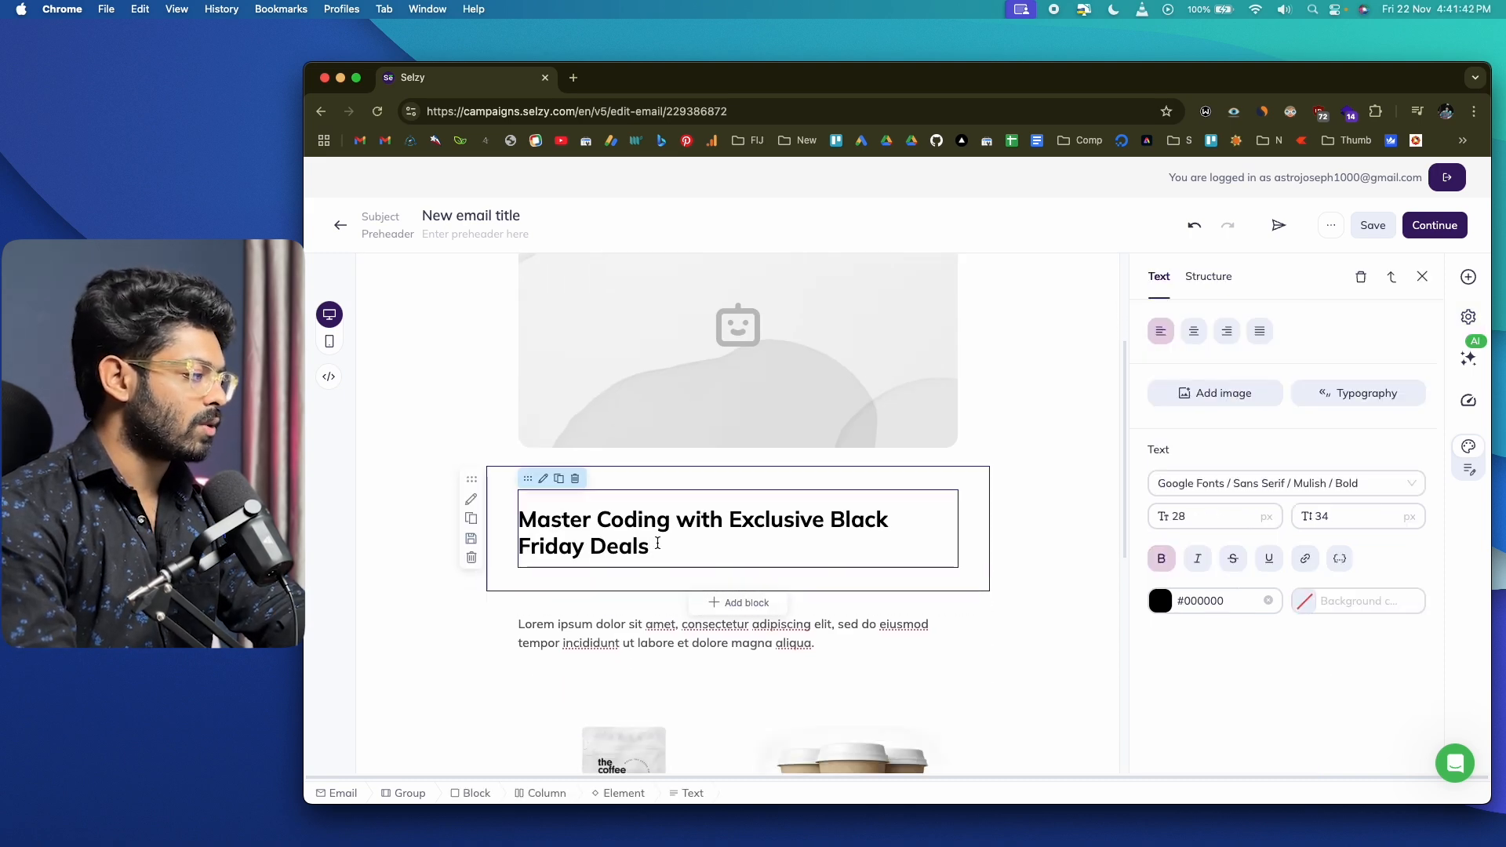
- Replace the lorem ipsum paragraph with the Black Friday coding-course copy, from "This Black Friday, we're bringing the best deals" to "These deals vanish Monday at midnight!"
scroll(657, 543, down, 3)
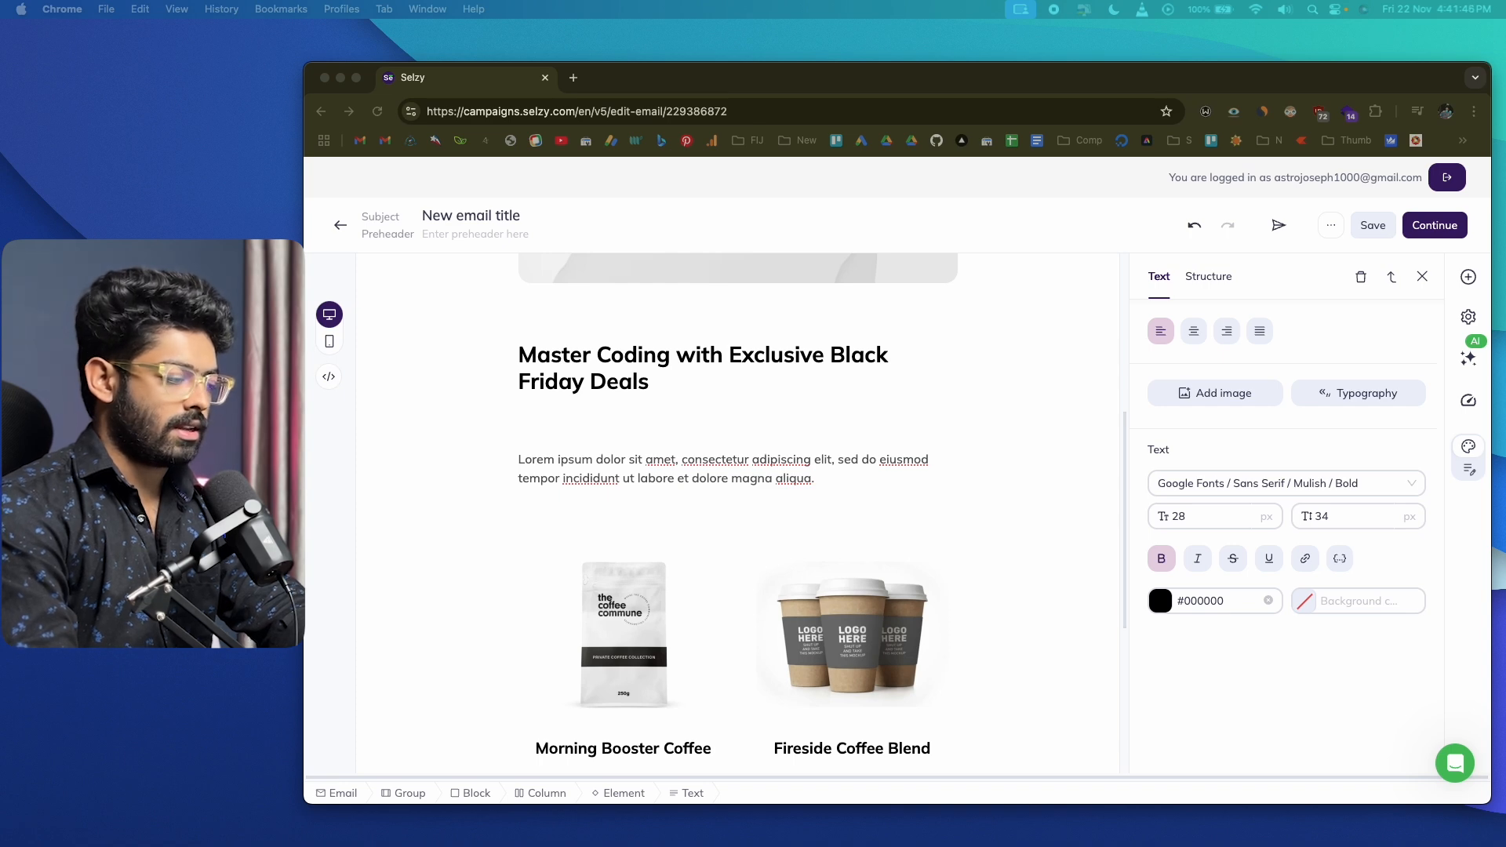
click(706, 468)
triple_click(706, 467)
text(This Black Friday, we're bringing the best deals to fuel your coding journey! Whether you're just starting out or sharpening your skills, our top-rated coding courses are here to guide you step by step.  Here's what you get: ✅ Up to 50% Off on all courses! ✅ Learn at your own pace with lifetime access. ✅ Expert-led content on topics like Python, JavaScript, AI, and more! ✅ Bonus: Exclusive templates, cheat sheets, and resources.  🕒 Hurry! These deals vanish Monday at midnight!)
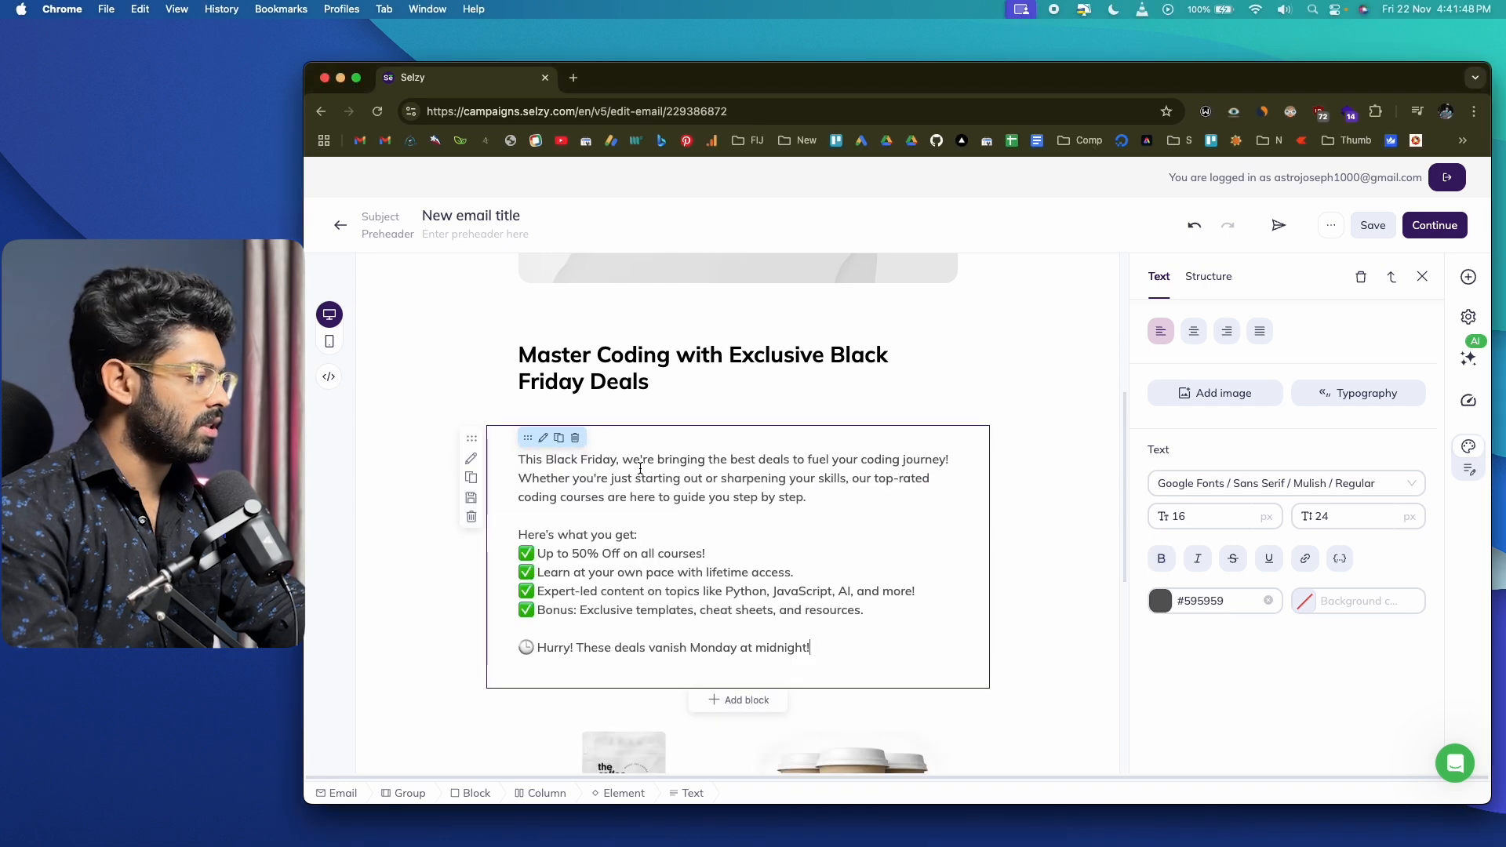
click(435, 410)
- Inspect the e-mail link settings in the footer and review the body copy and product block
scroll(573, 486, down, 6)
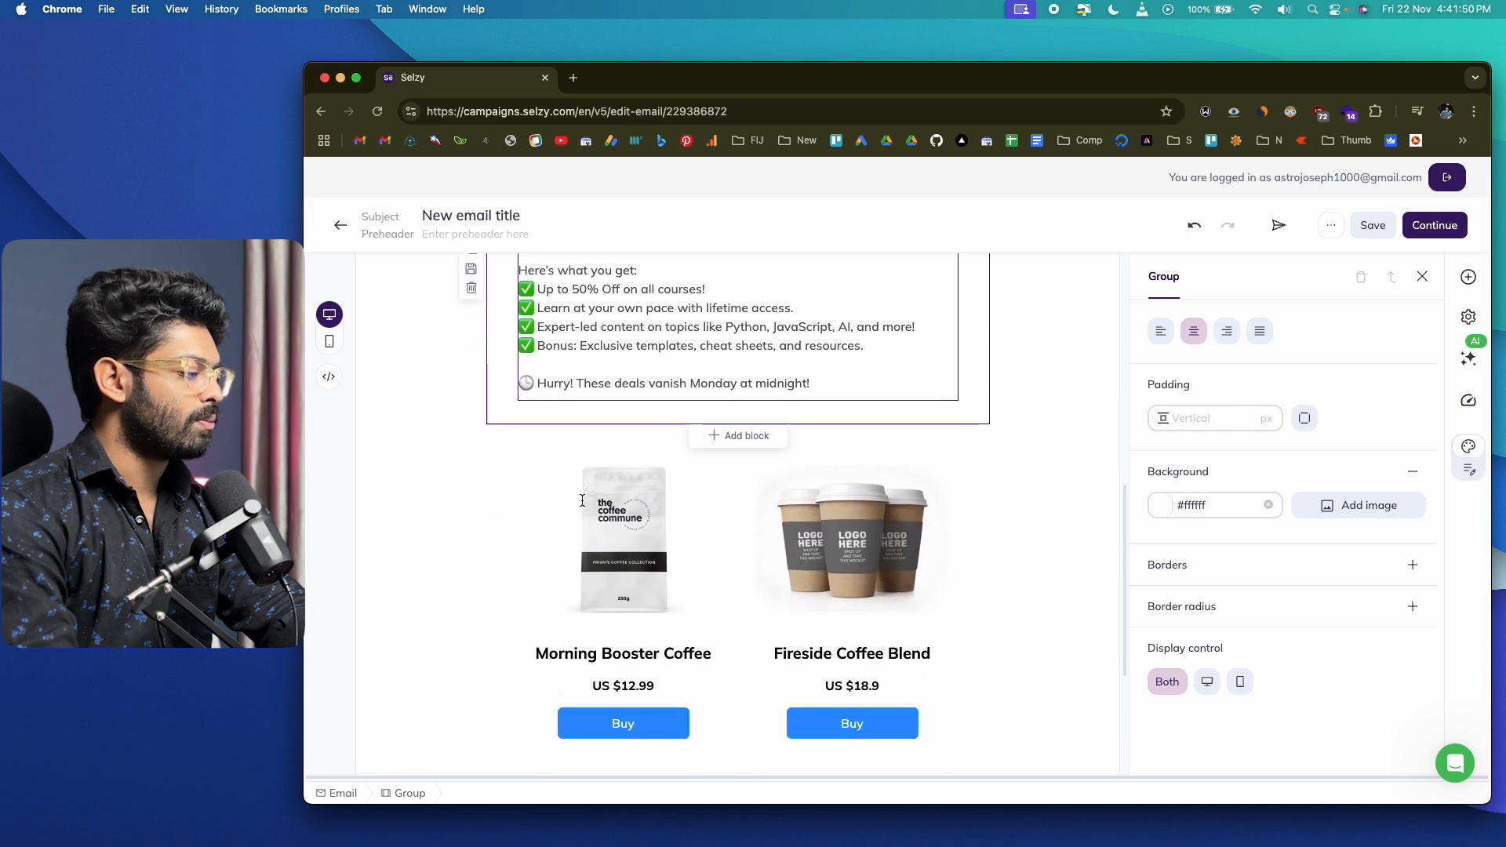
click(758, 625)
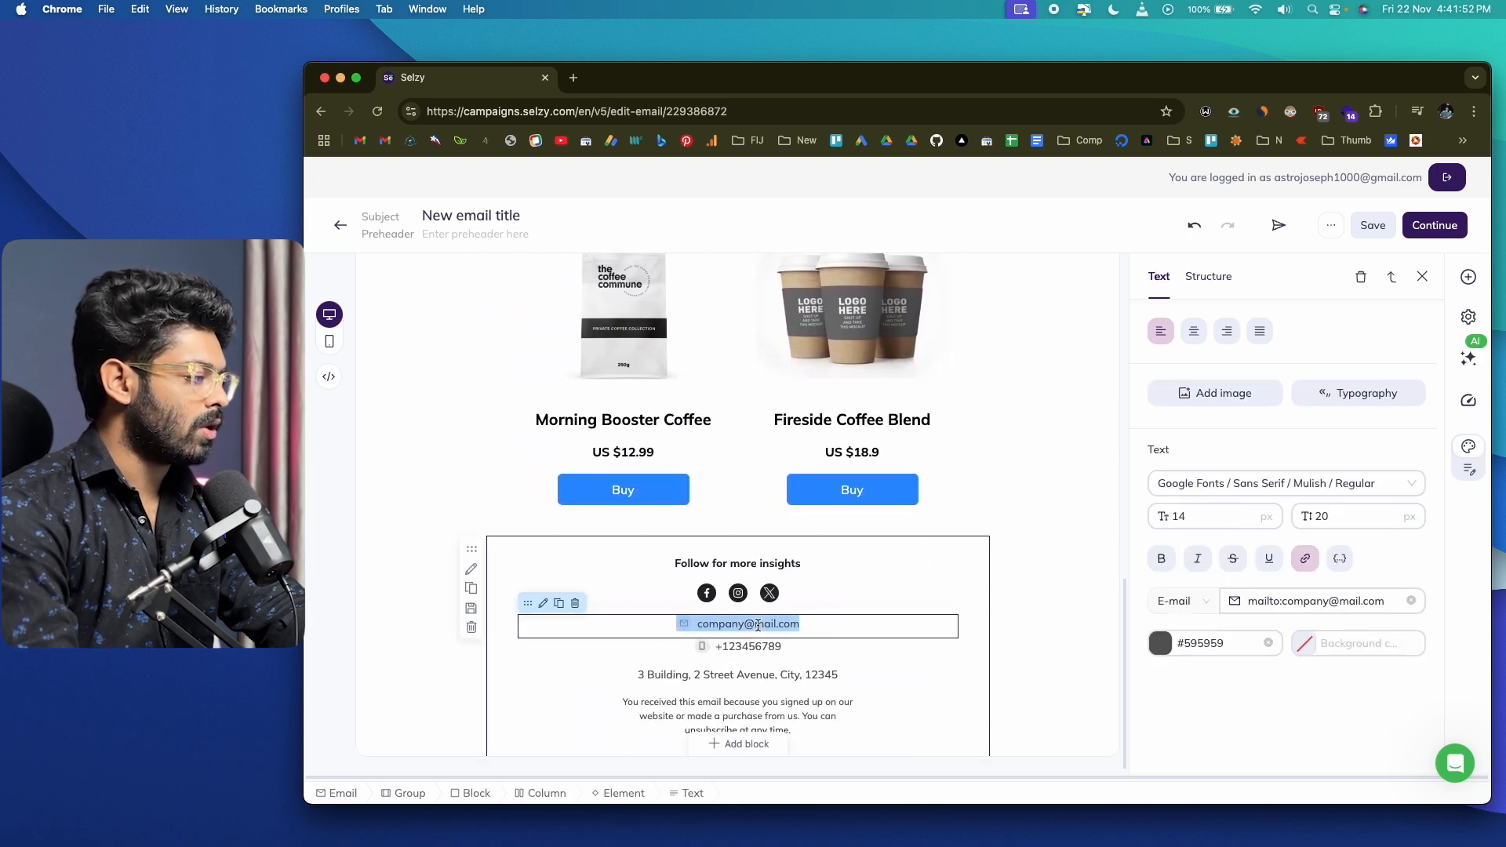
click(714, 625)
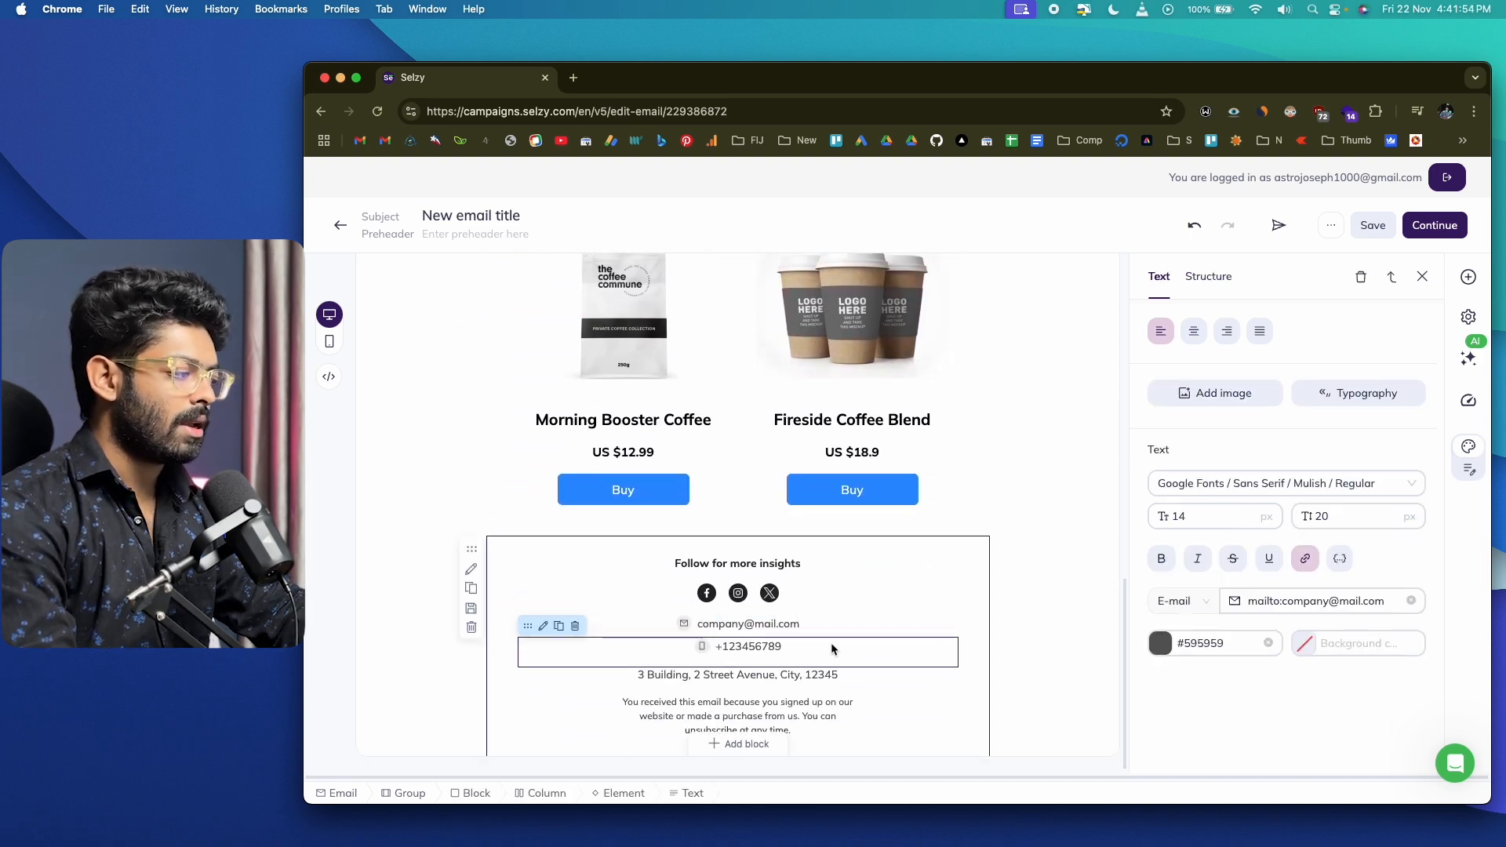
scroll(831, 642, up, 5)
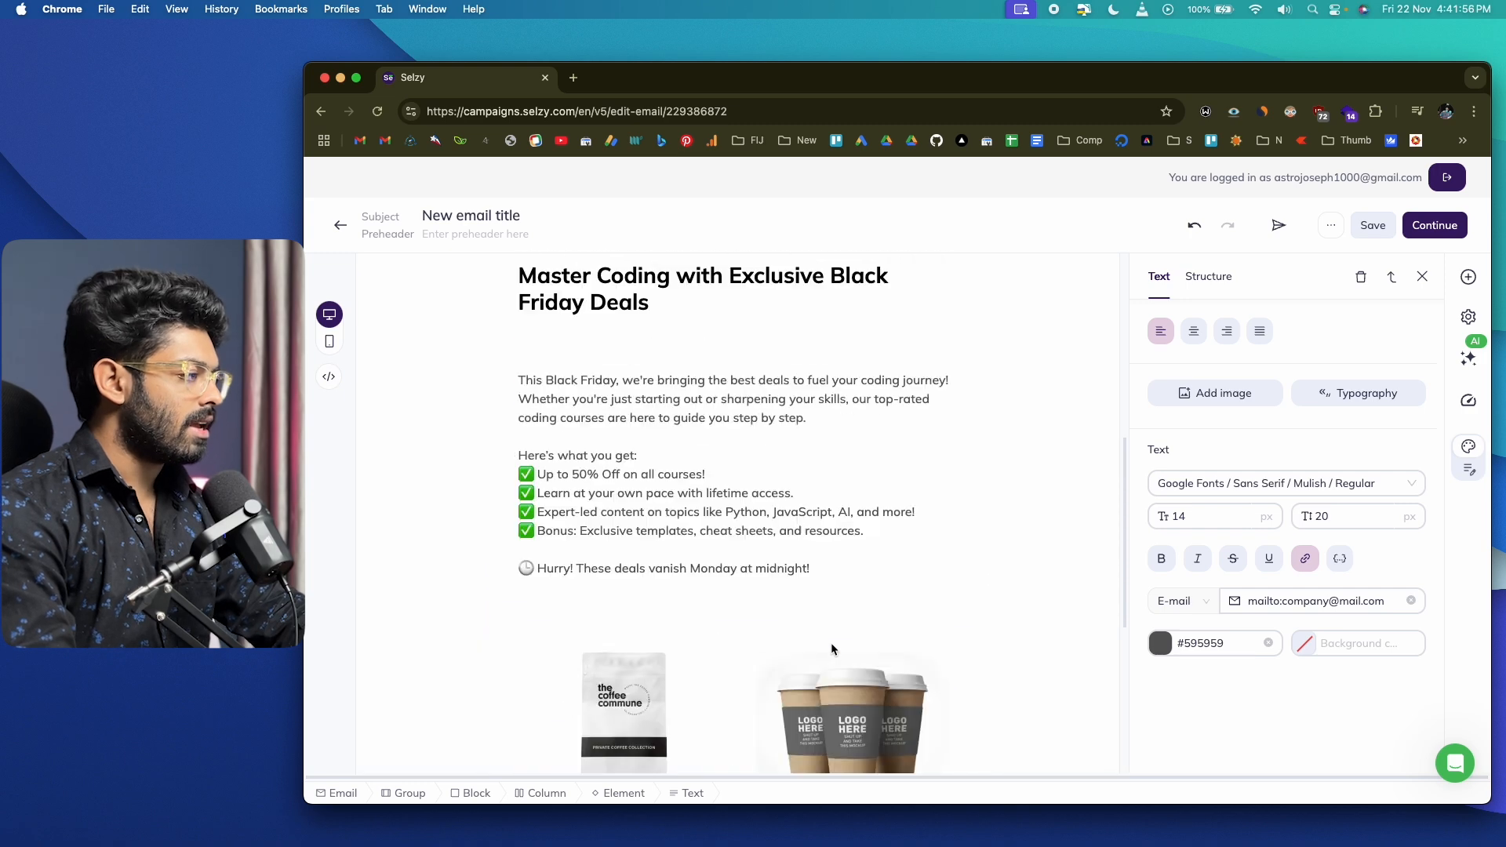
scroll(833, 647, down, 3)
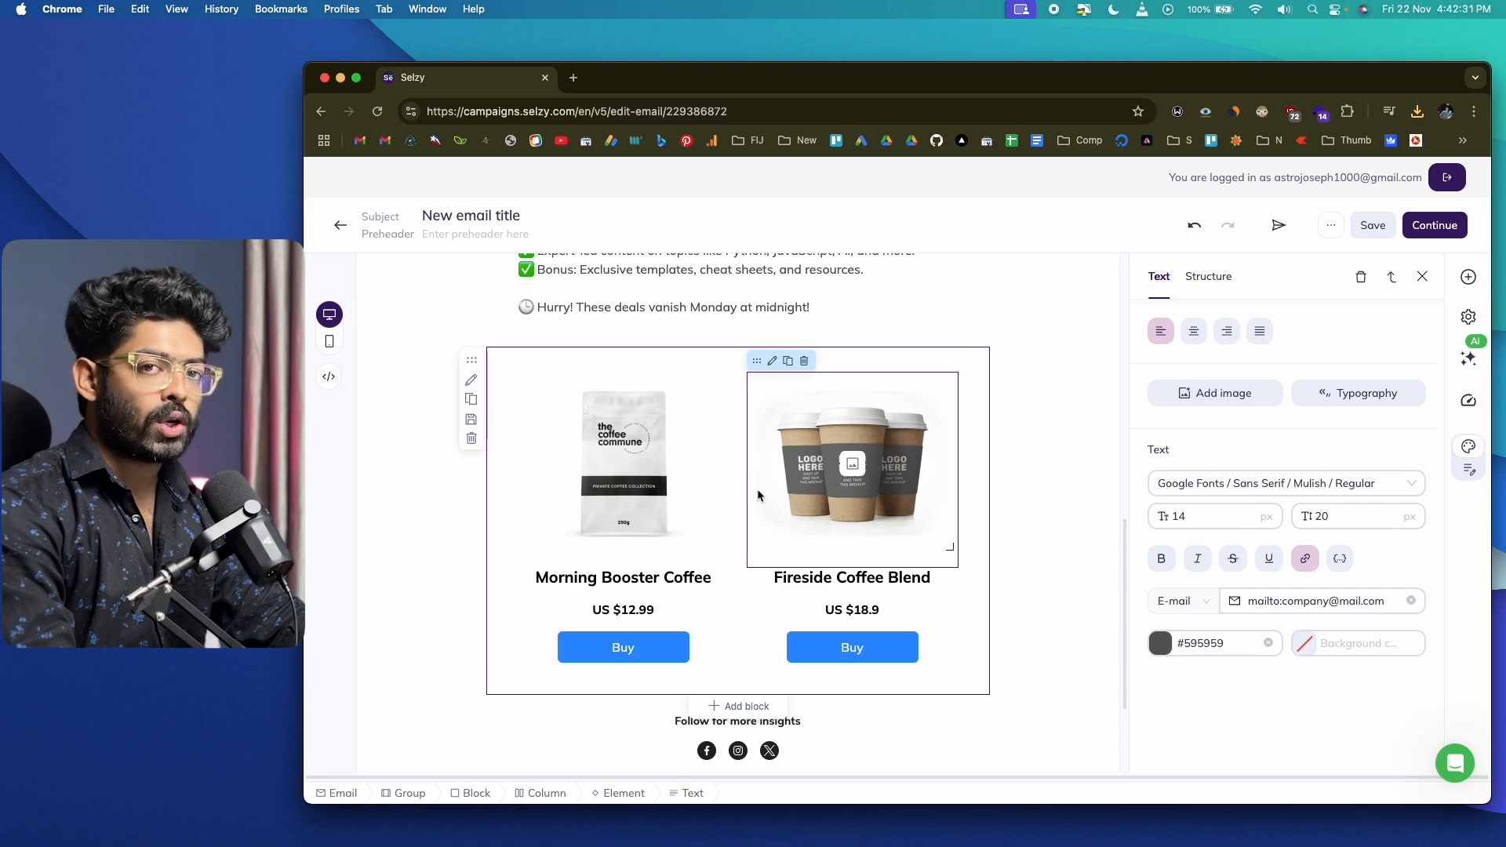
- Rename the first product, "Morning Booster Coffee", to "Python Course"
click(606, 579)
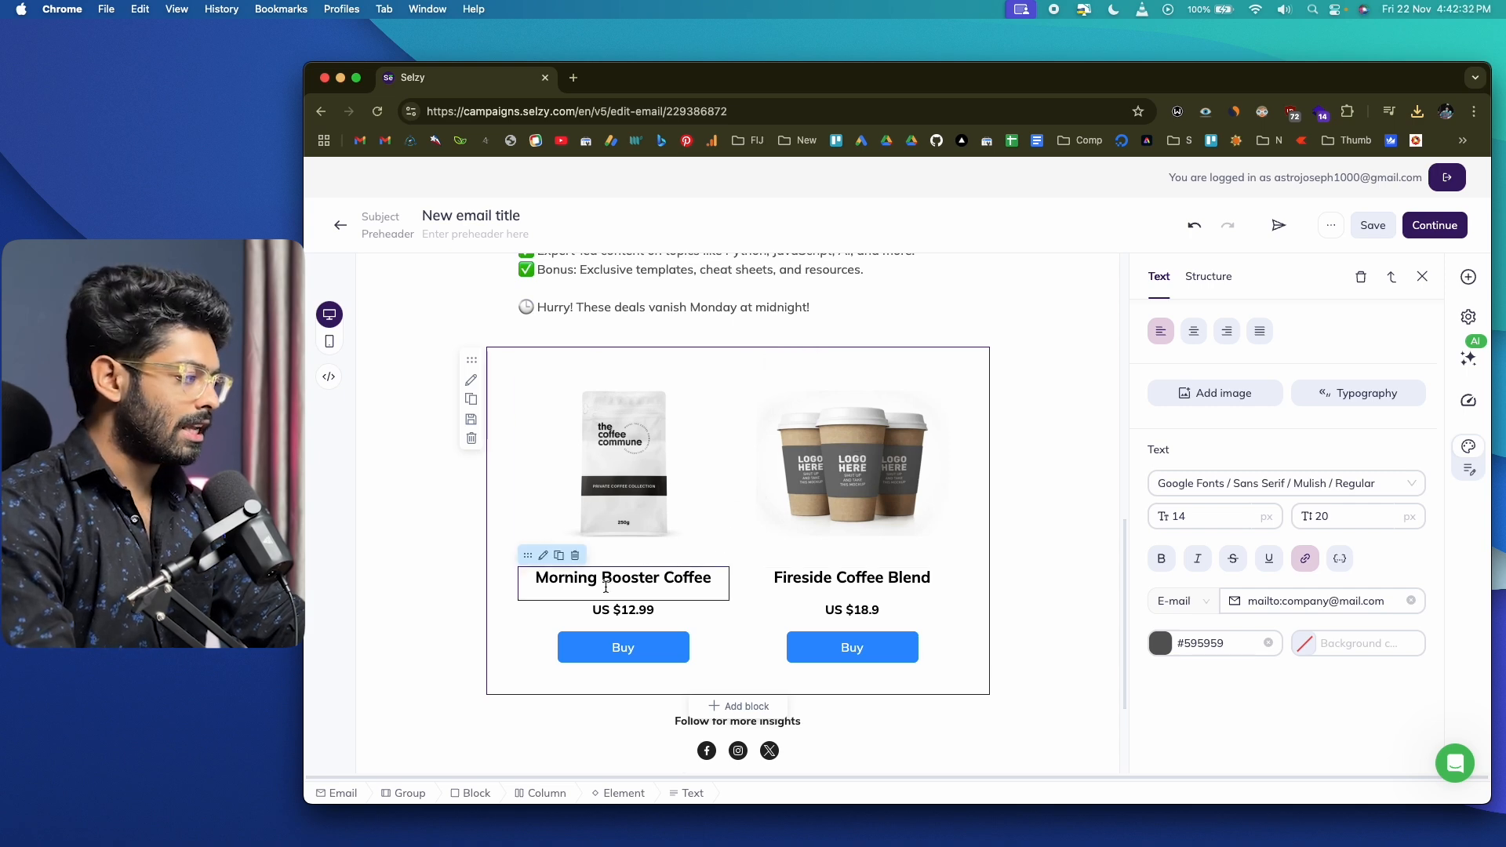
triple_click(606, 579)
text(Python )
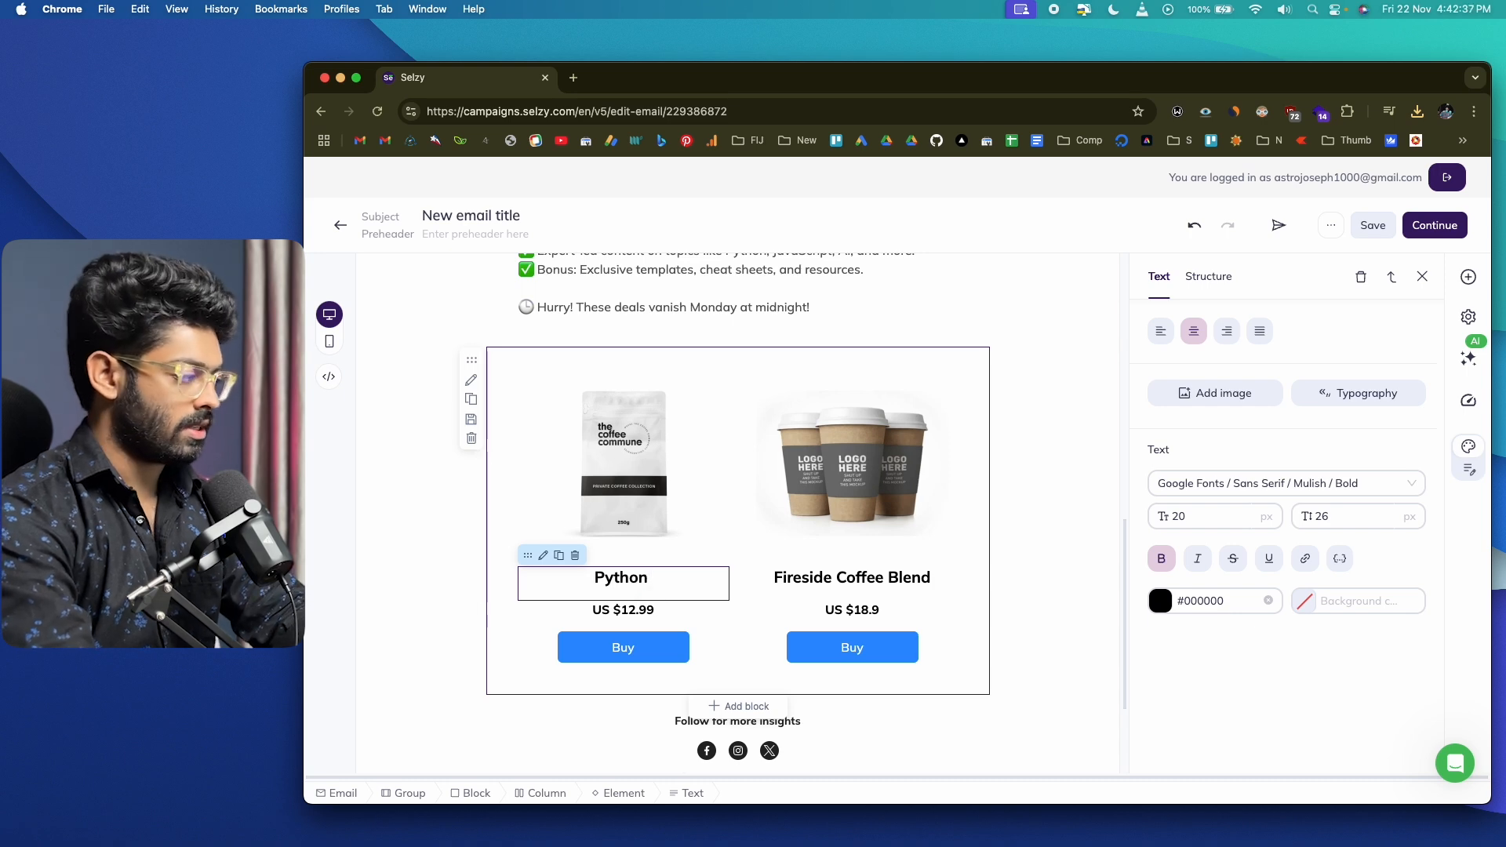
text(Cpu)
key(BackSpace)
key(BackSpace)
text(our)
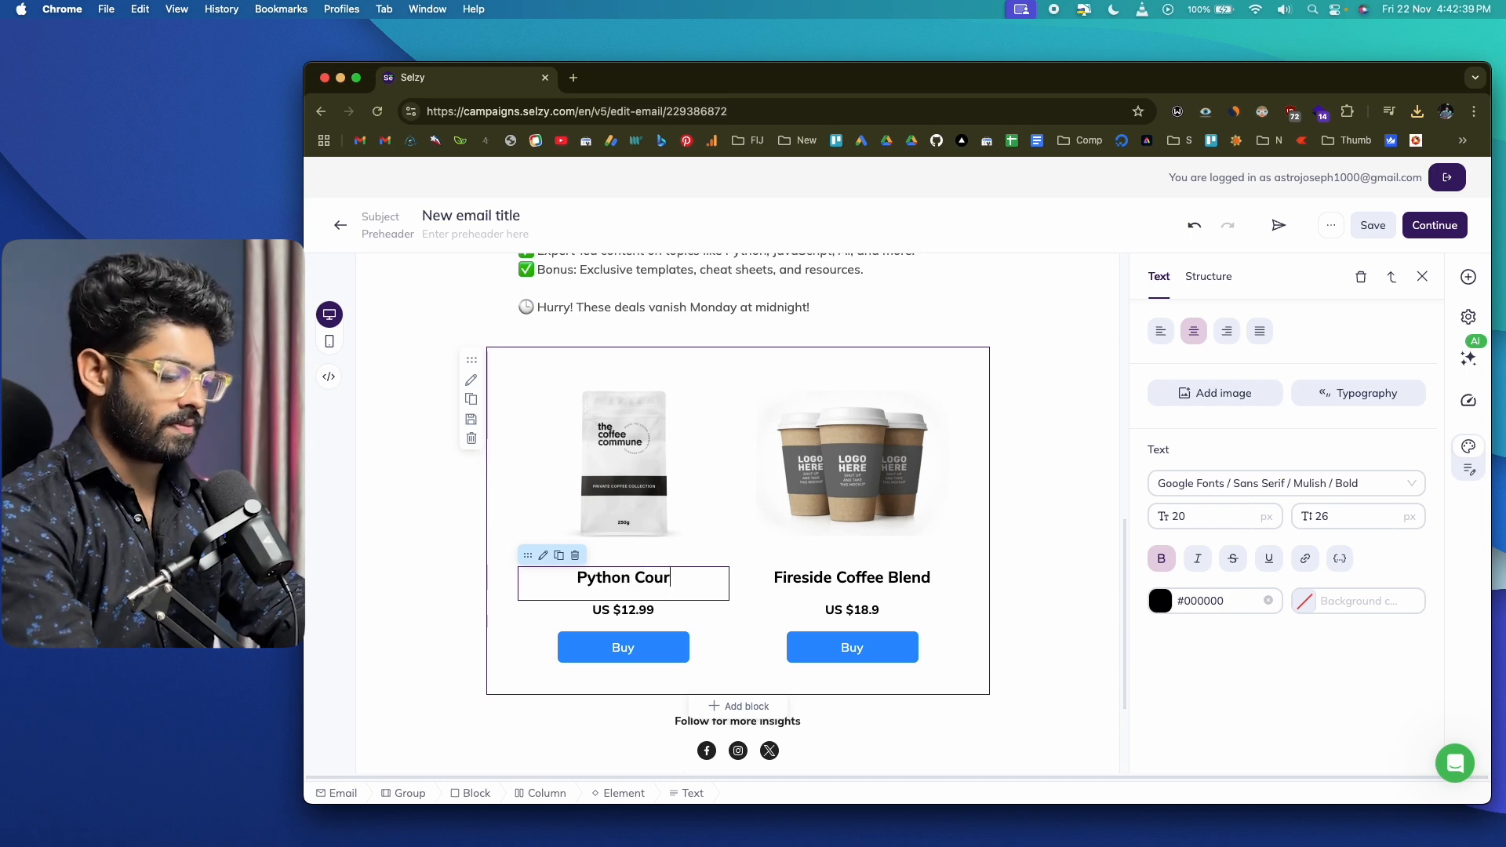
- Rename the second product, "Fireside Coffee Blend", to "Next JS Course"
text(Next JS C)
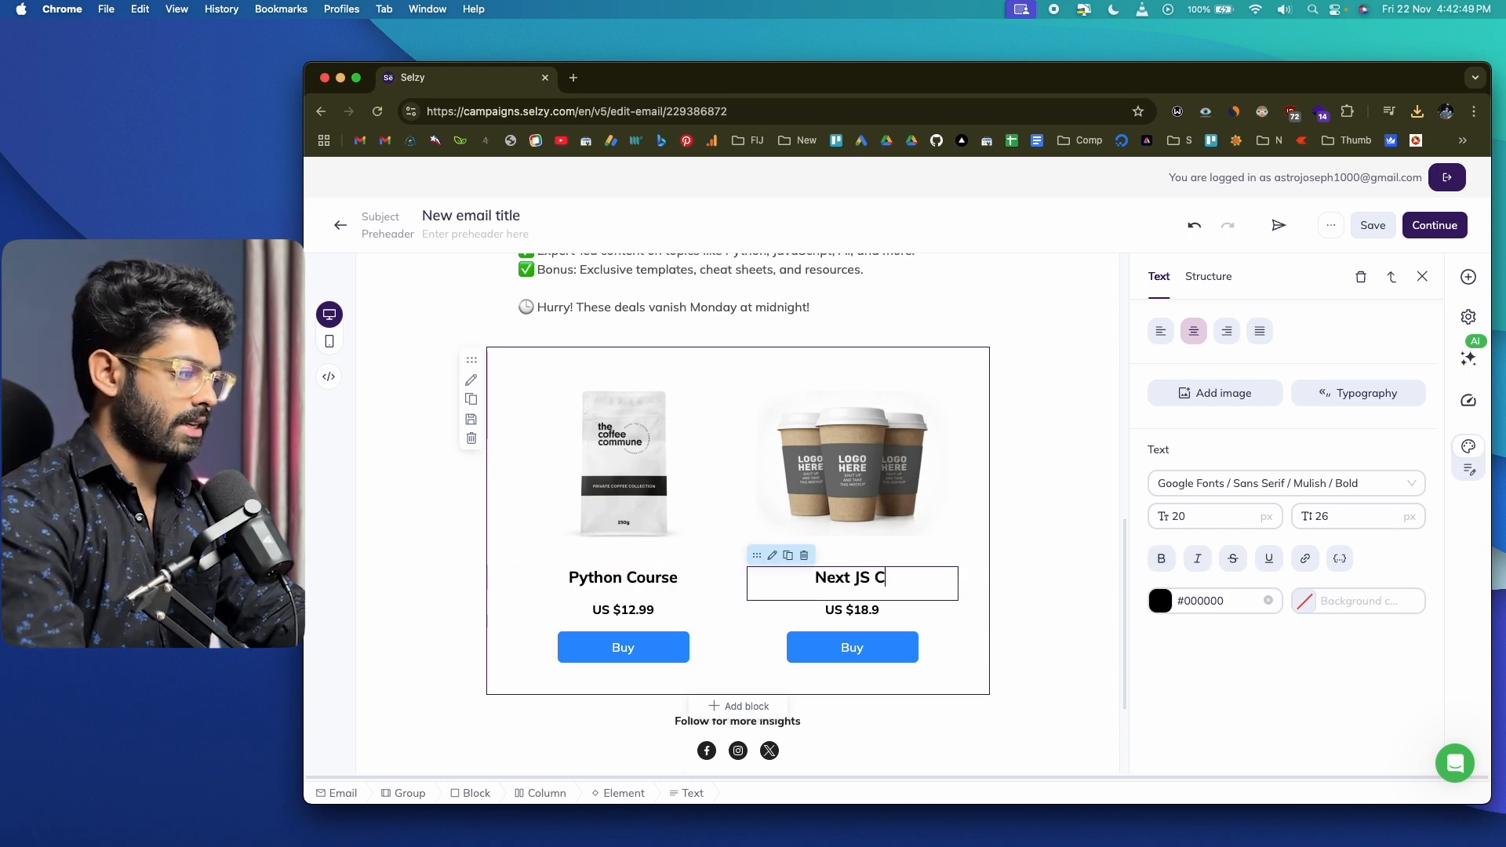
text(ourse)
click(640, 624)
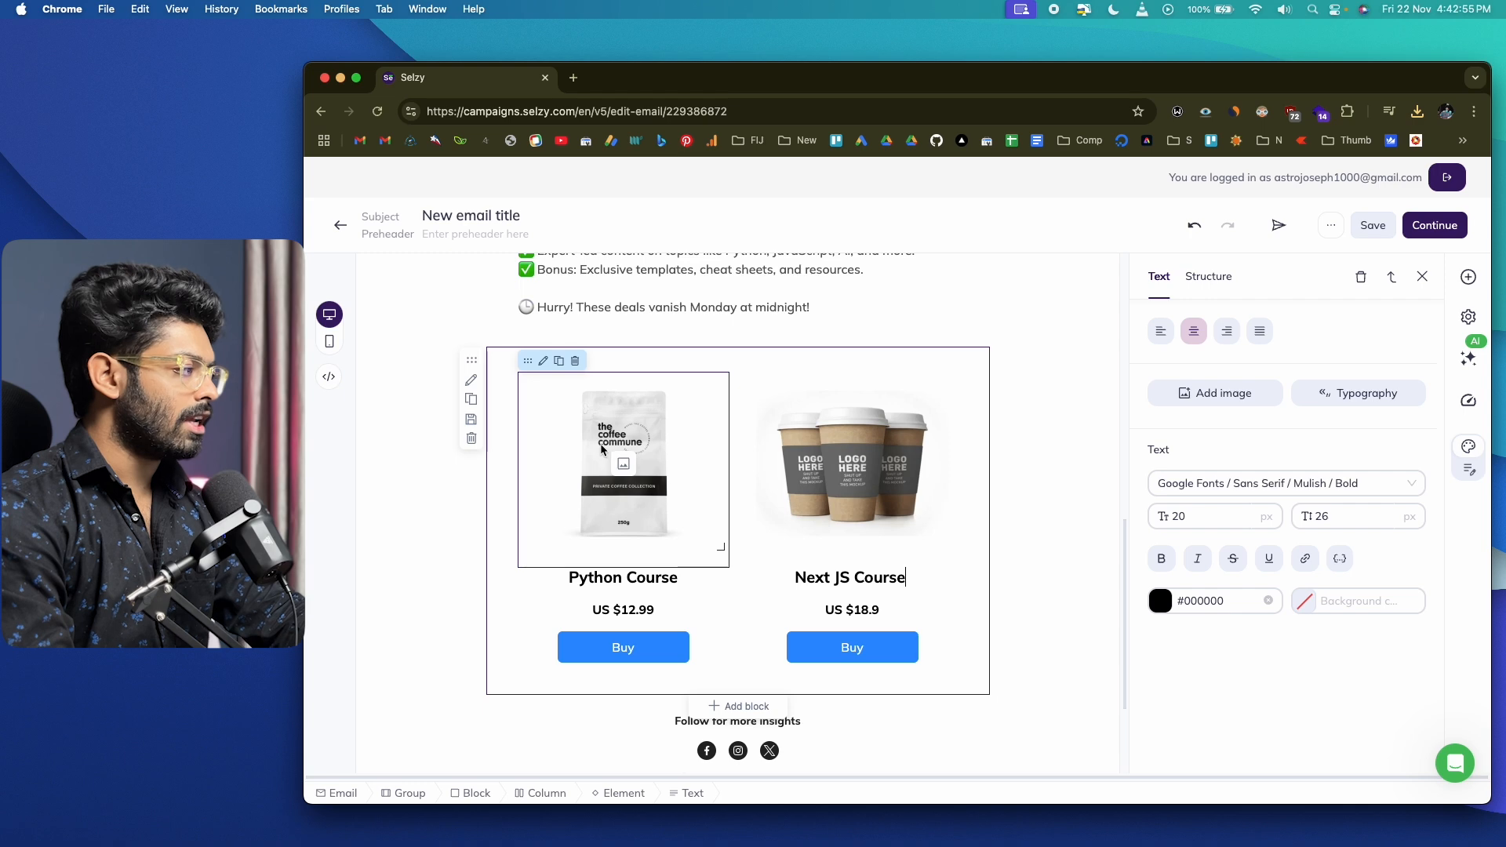
- Replace the Python Course picture with Python-logo-notext.svg.png from Downloads and shrink it to about 223 px wide
click(616, 464)
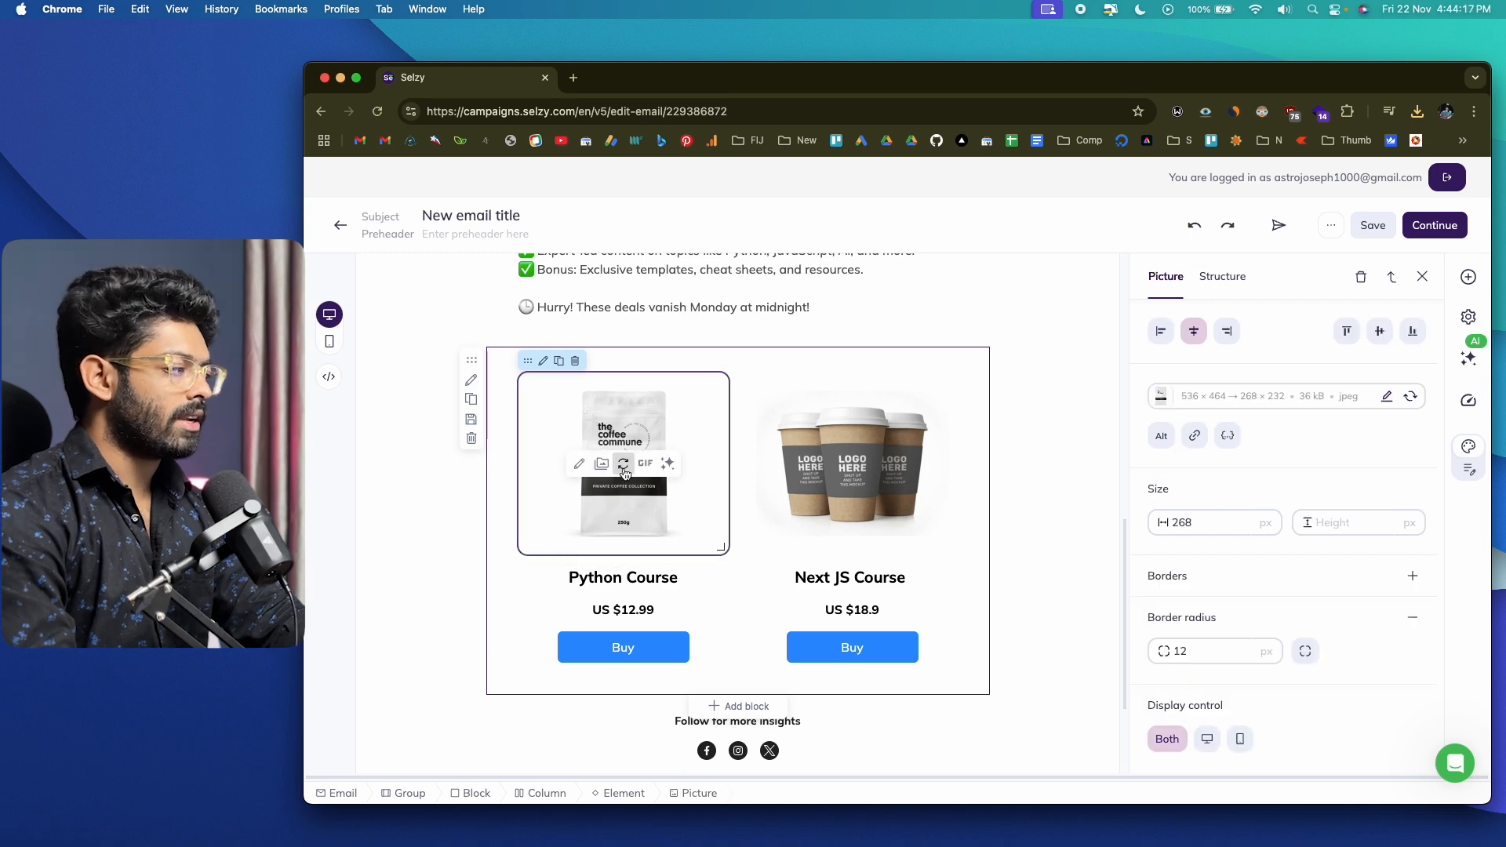
click(623, 467)
click(883, 481)
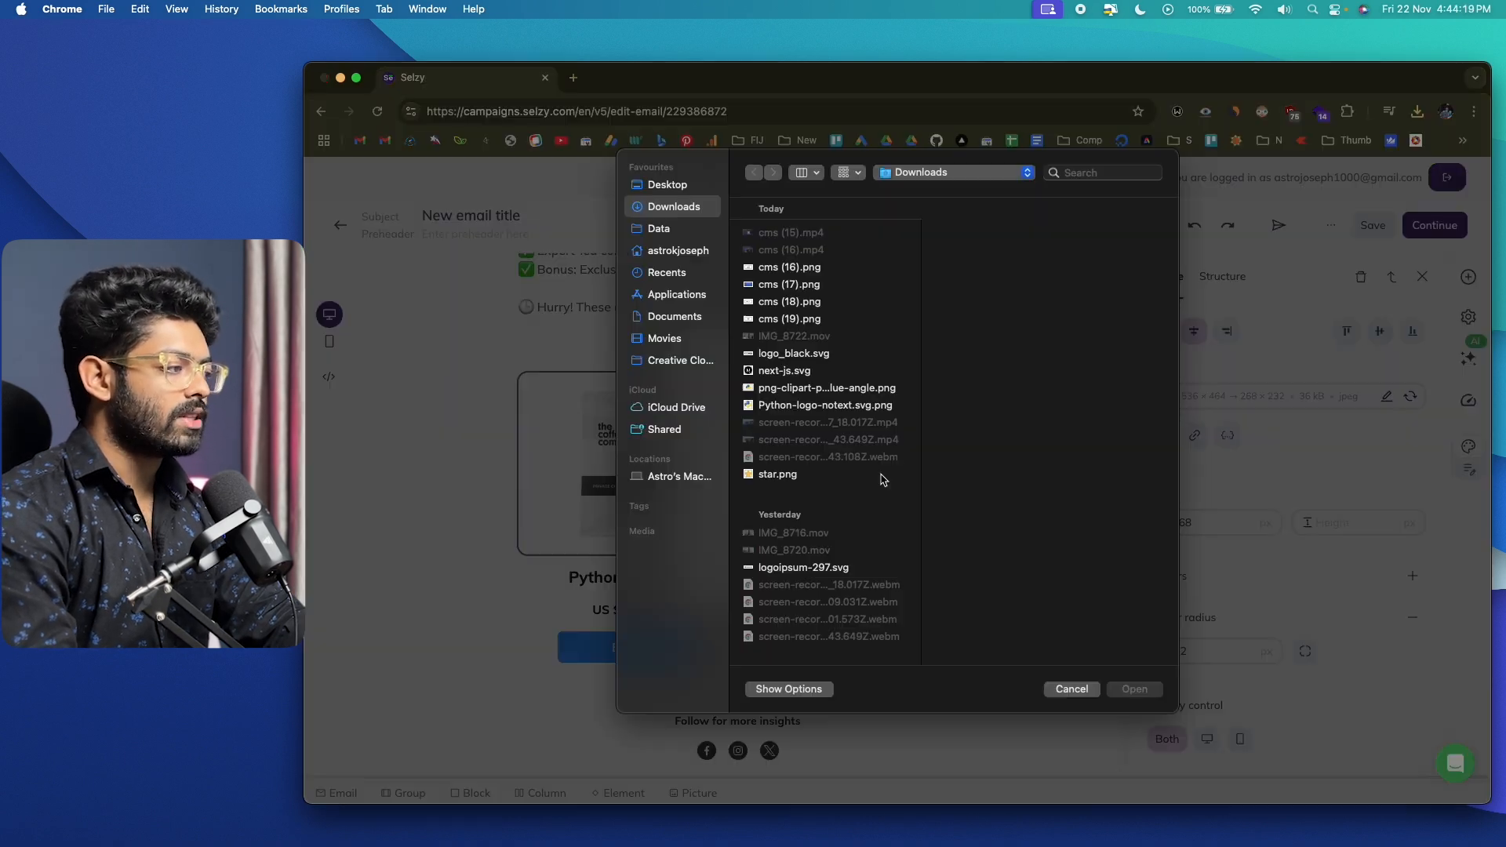
click(795, 391)
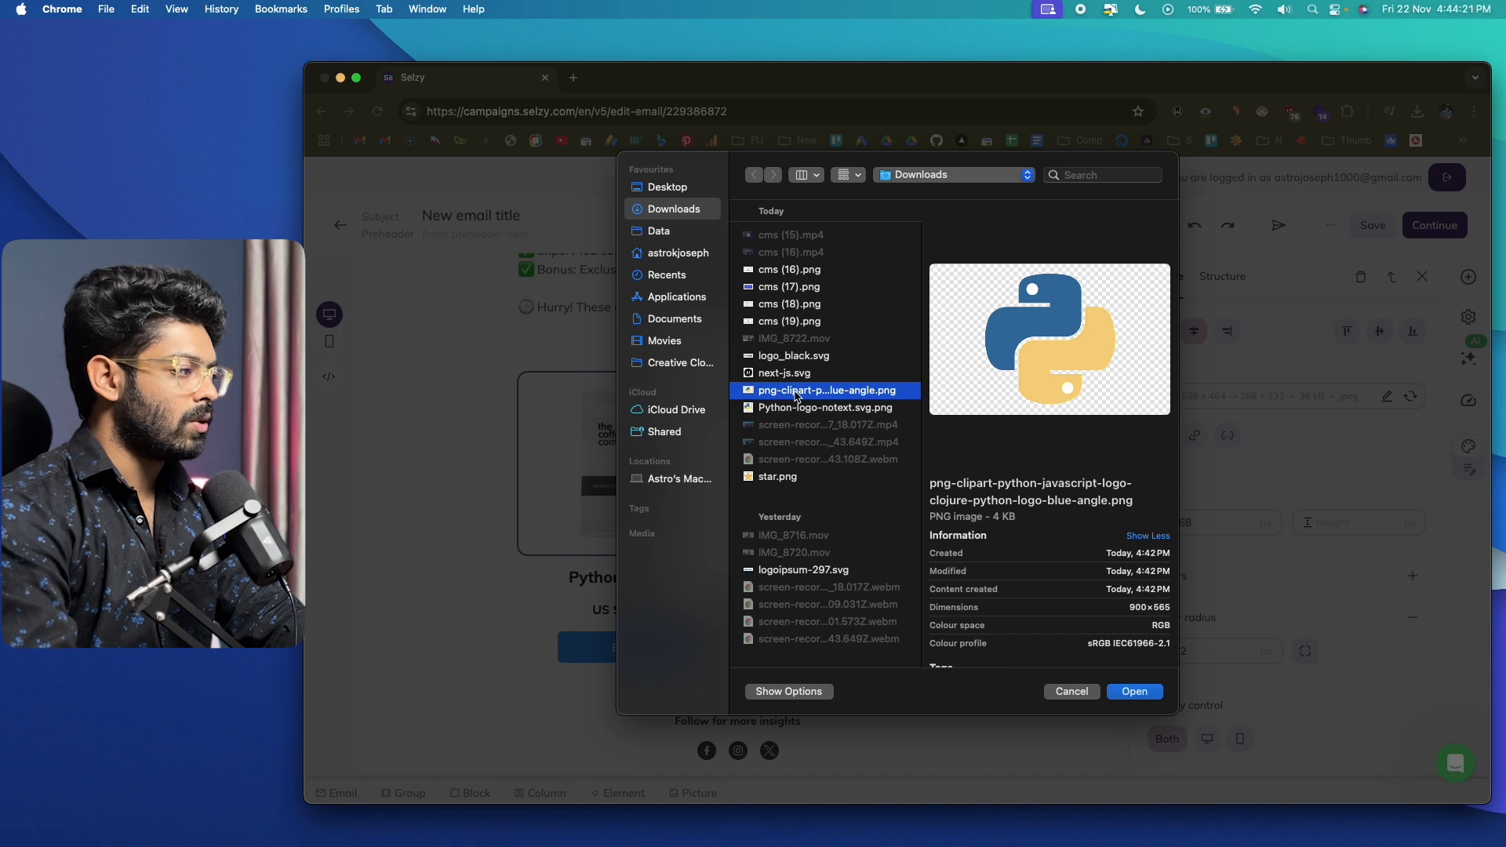
key(Down)
click(1132, 691)
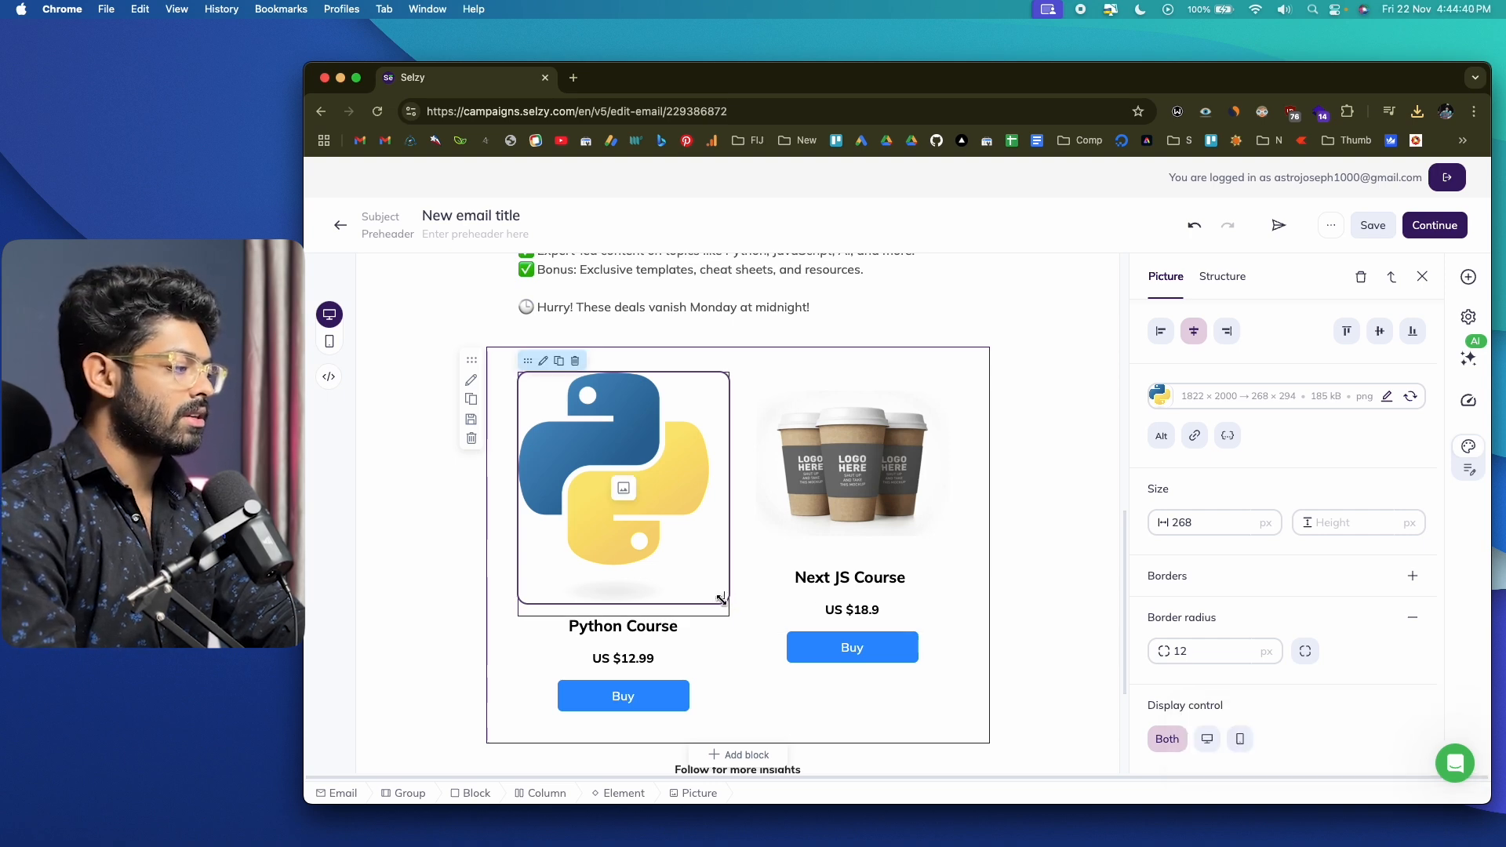
drag(719, 598, 691, 554)
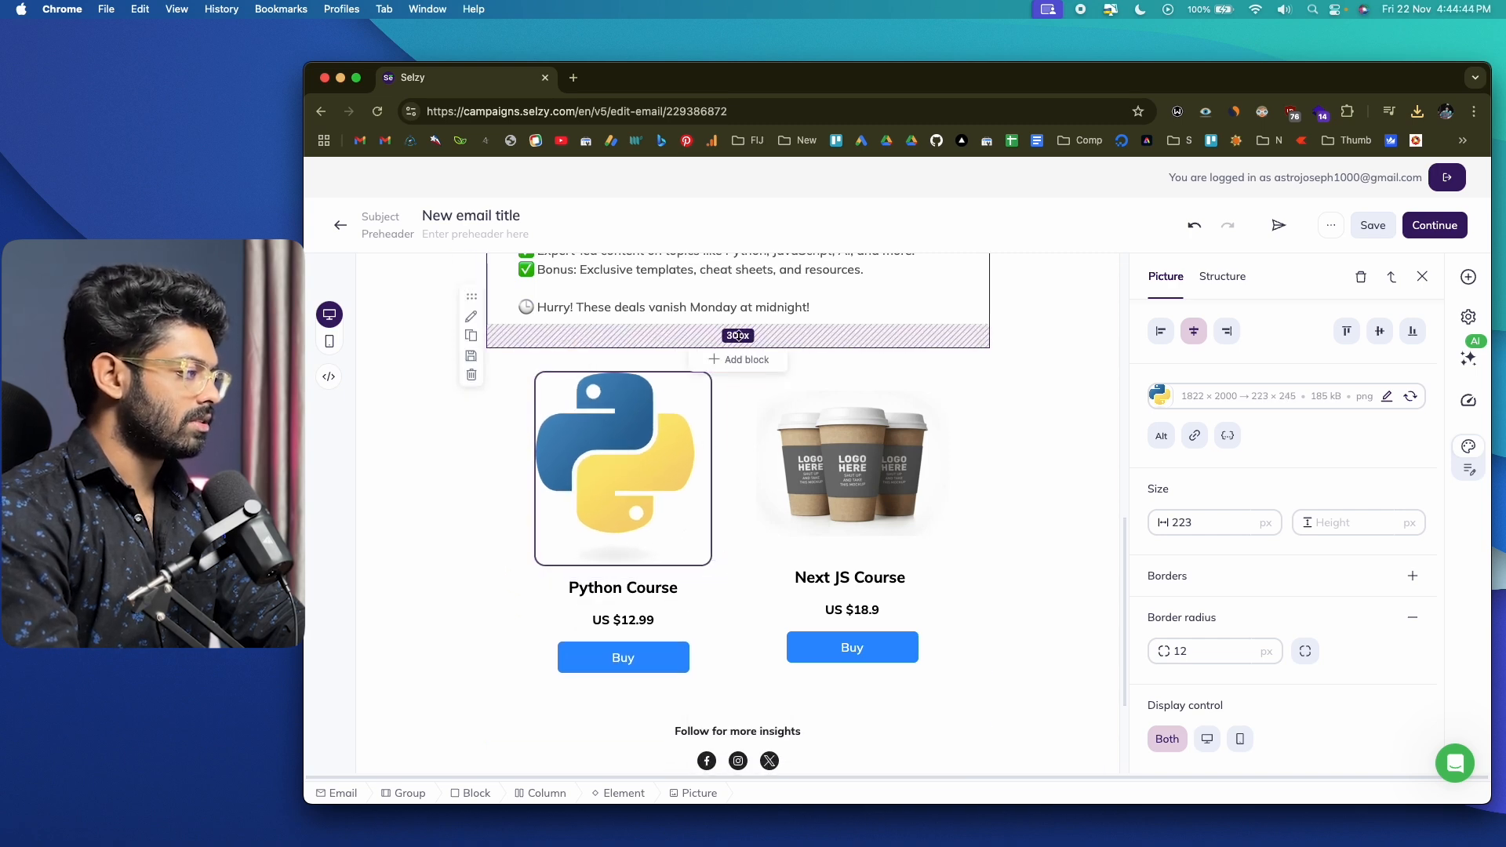
- Replace the Next JS Course picture with next-js.svg from Downloads and reduce its size within the product column
double_click(851, 465)
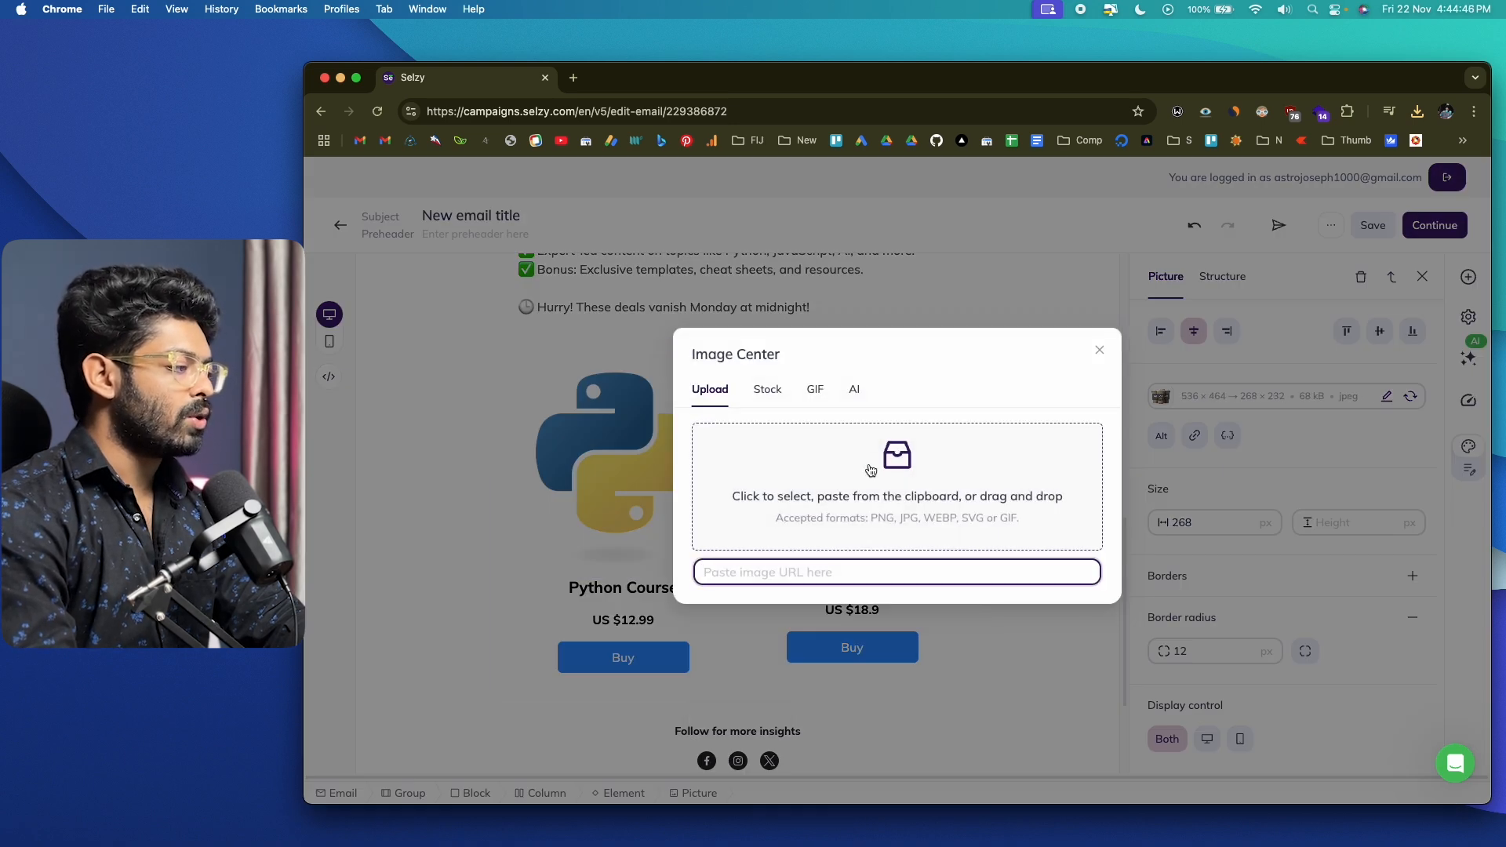
click(868, 469)
click(812, 375)
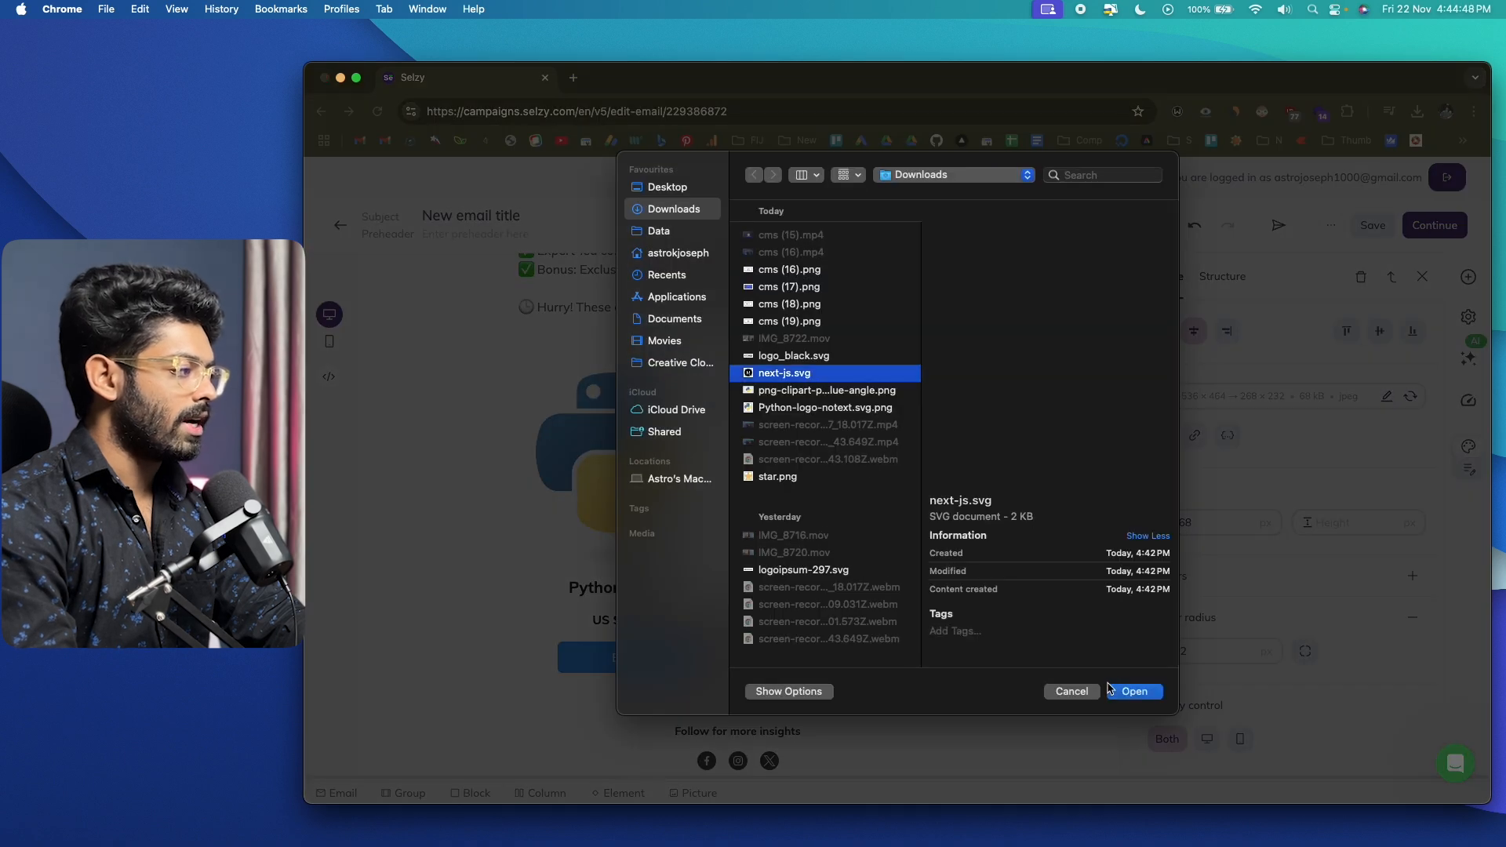
click(1134, 691)
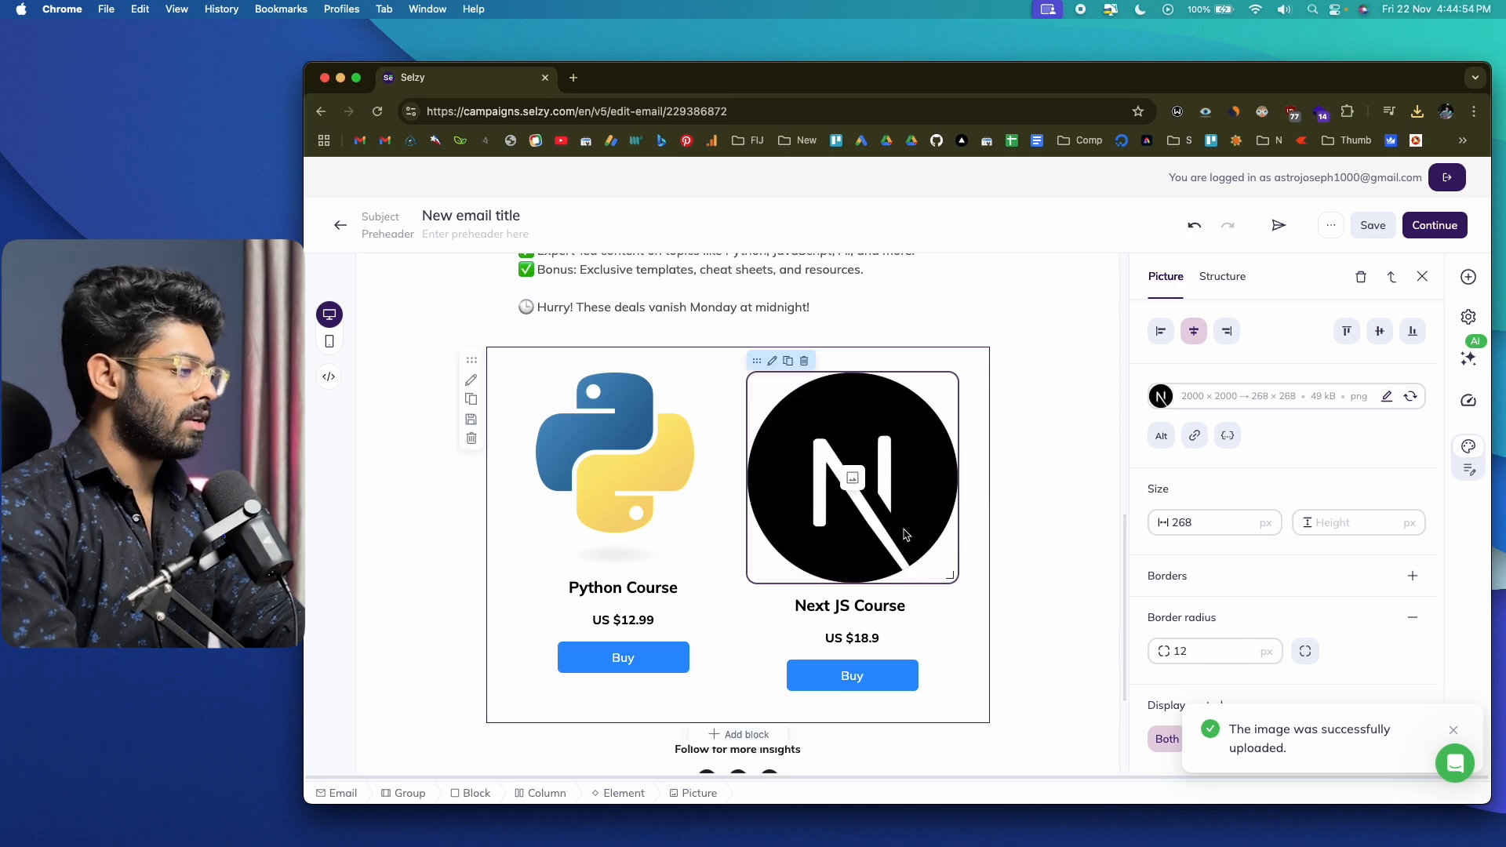
drag(956, 584, 918, 538)
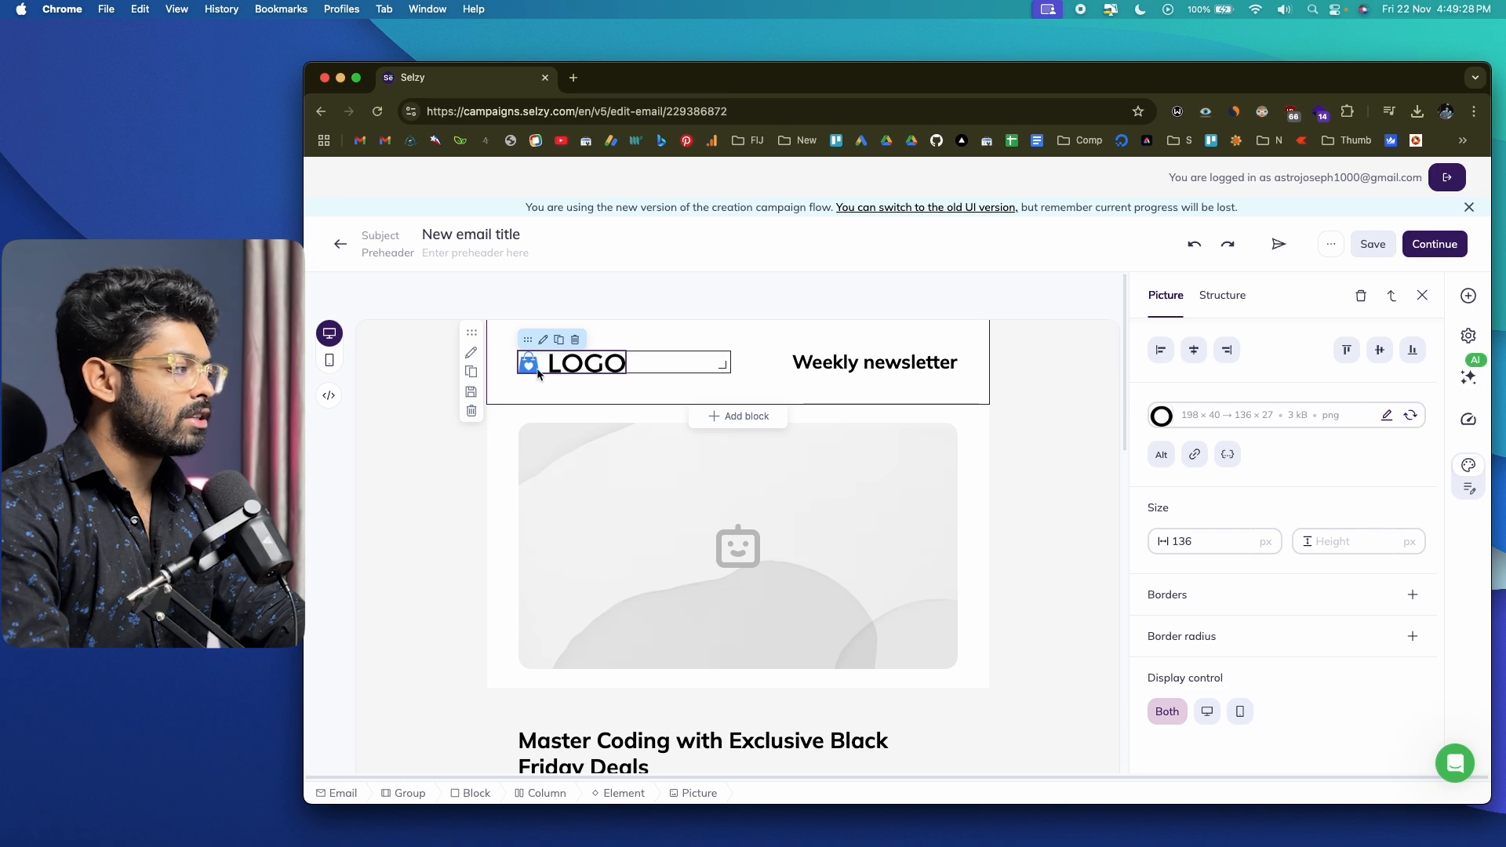
- Replace the placeholder logo in the email header with logoipsum-297.svg and enlarge it to about 175 px wide
click(1204, 420)
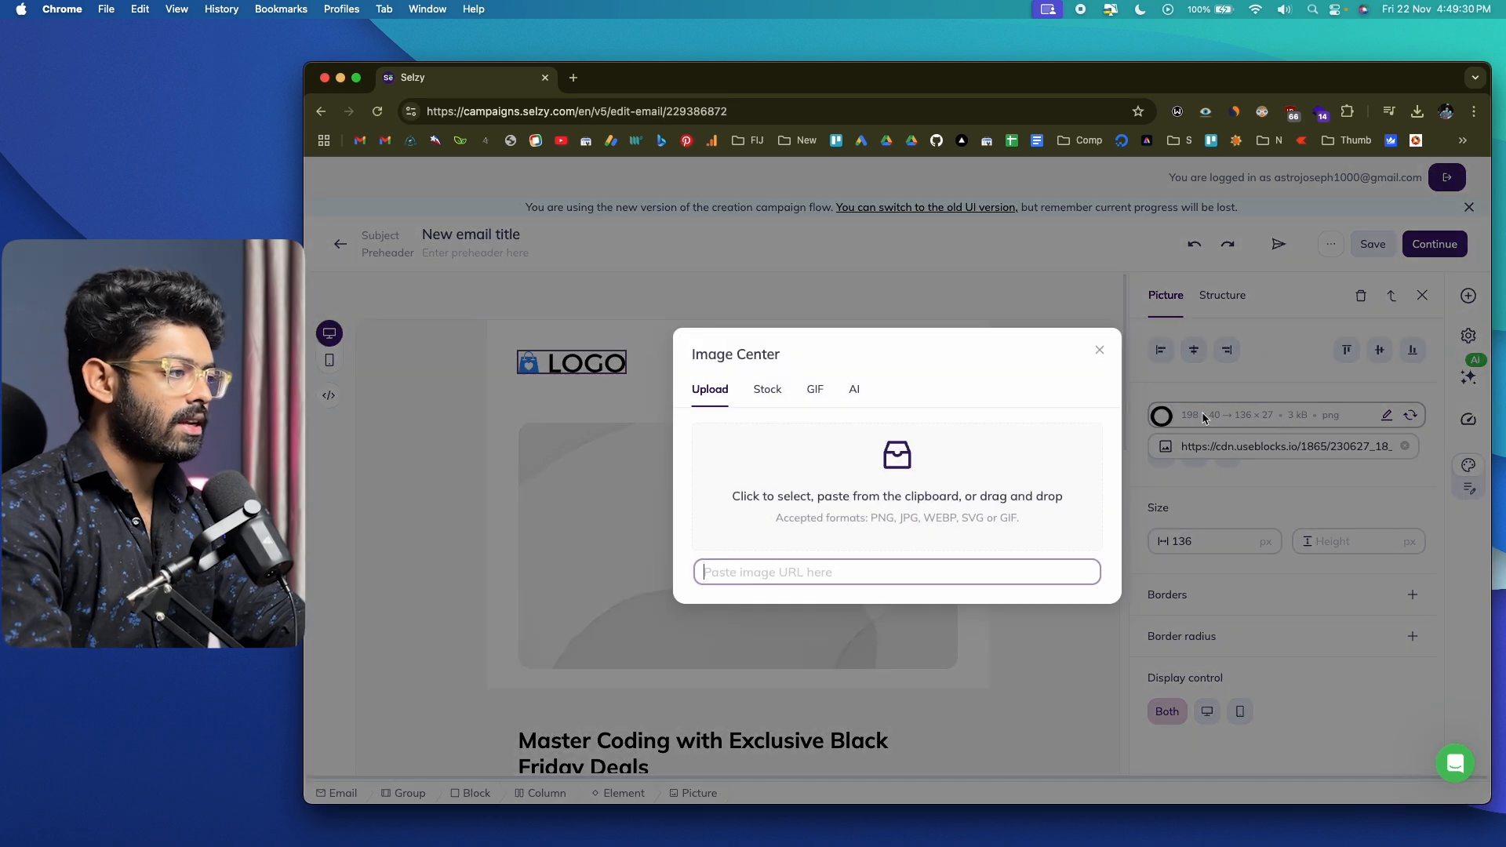
click(792, 474)
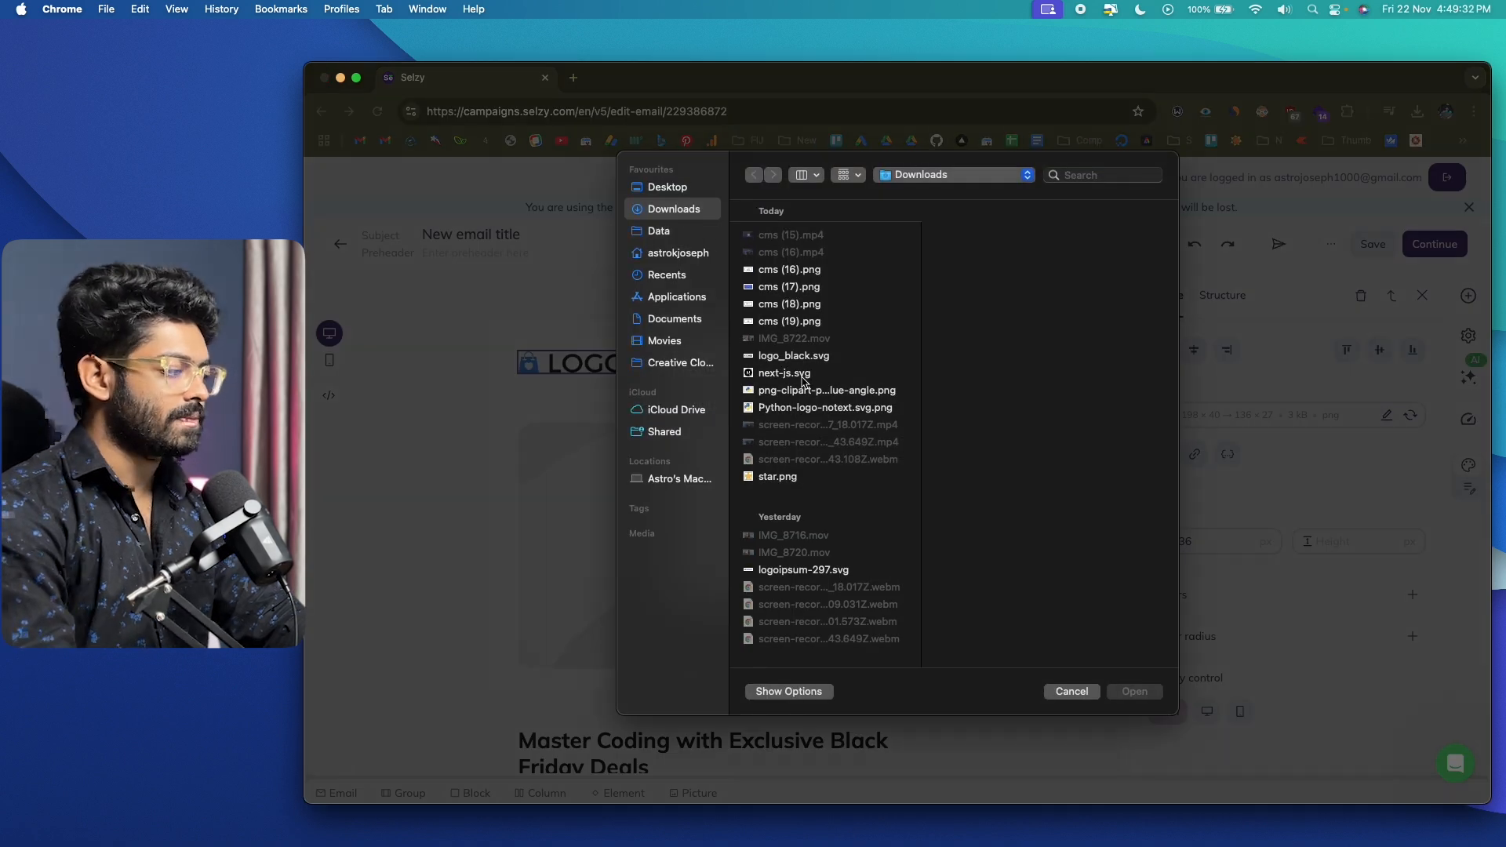
scroll(823, 423, down, 3)
click(820, 446)
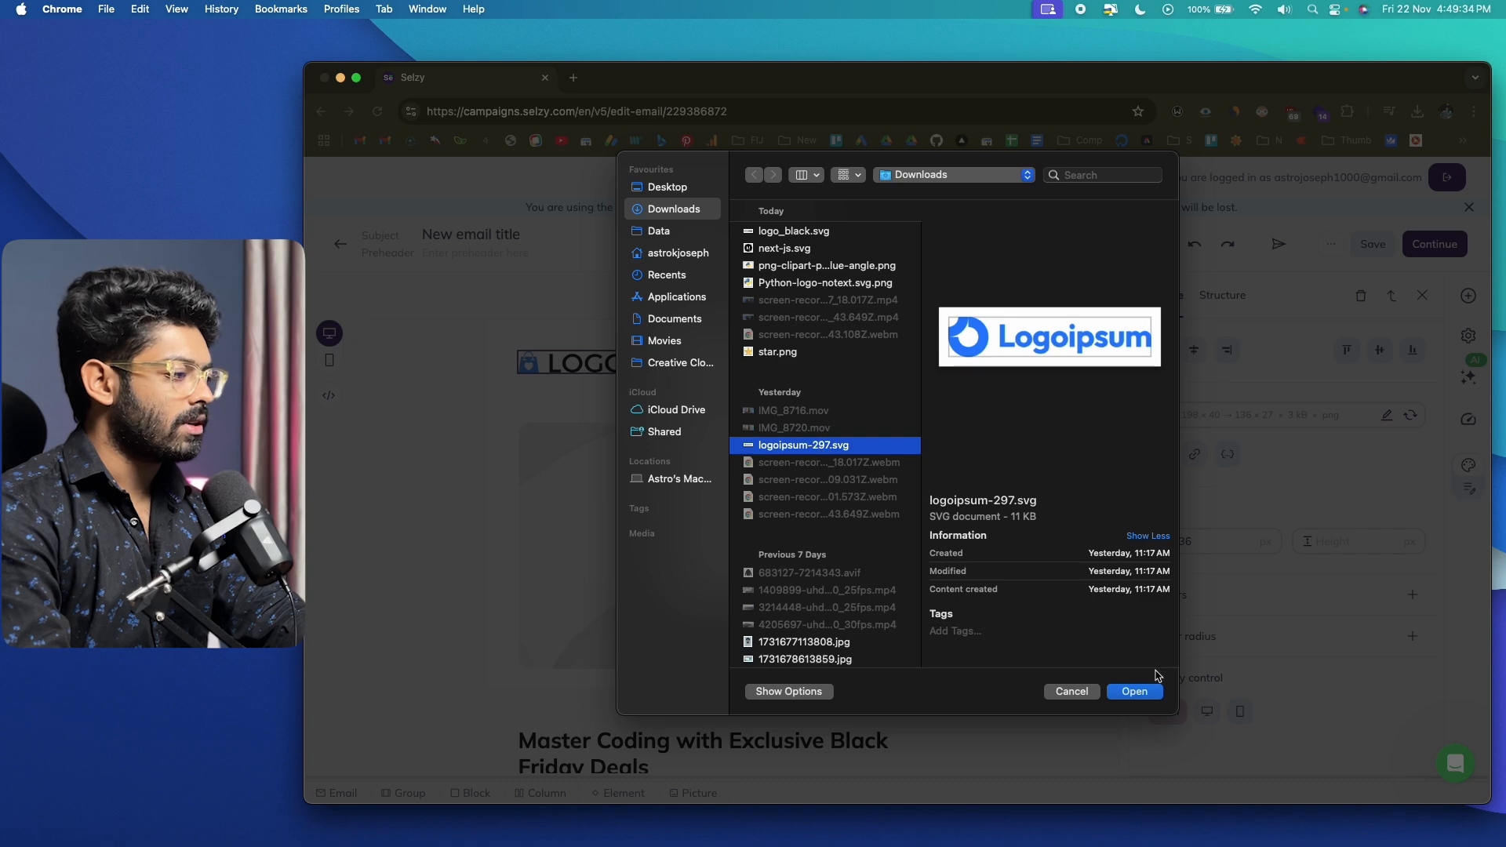
click(1134, 692)
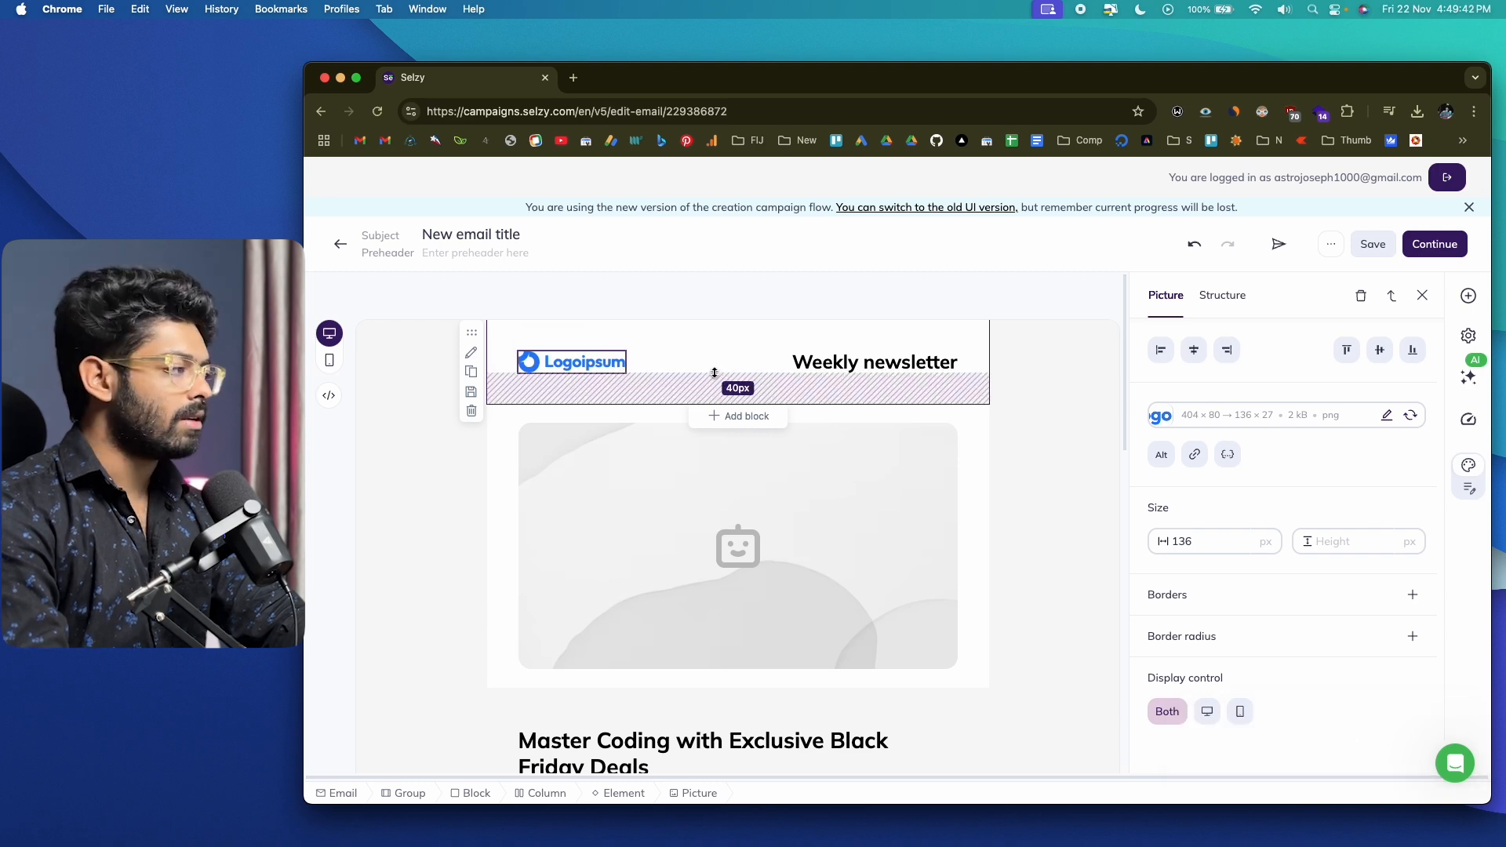
drag(728, 370, 758, 382)
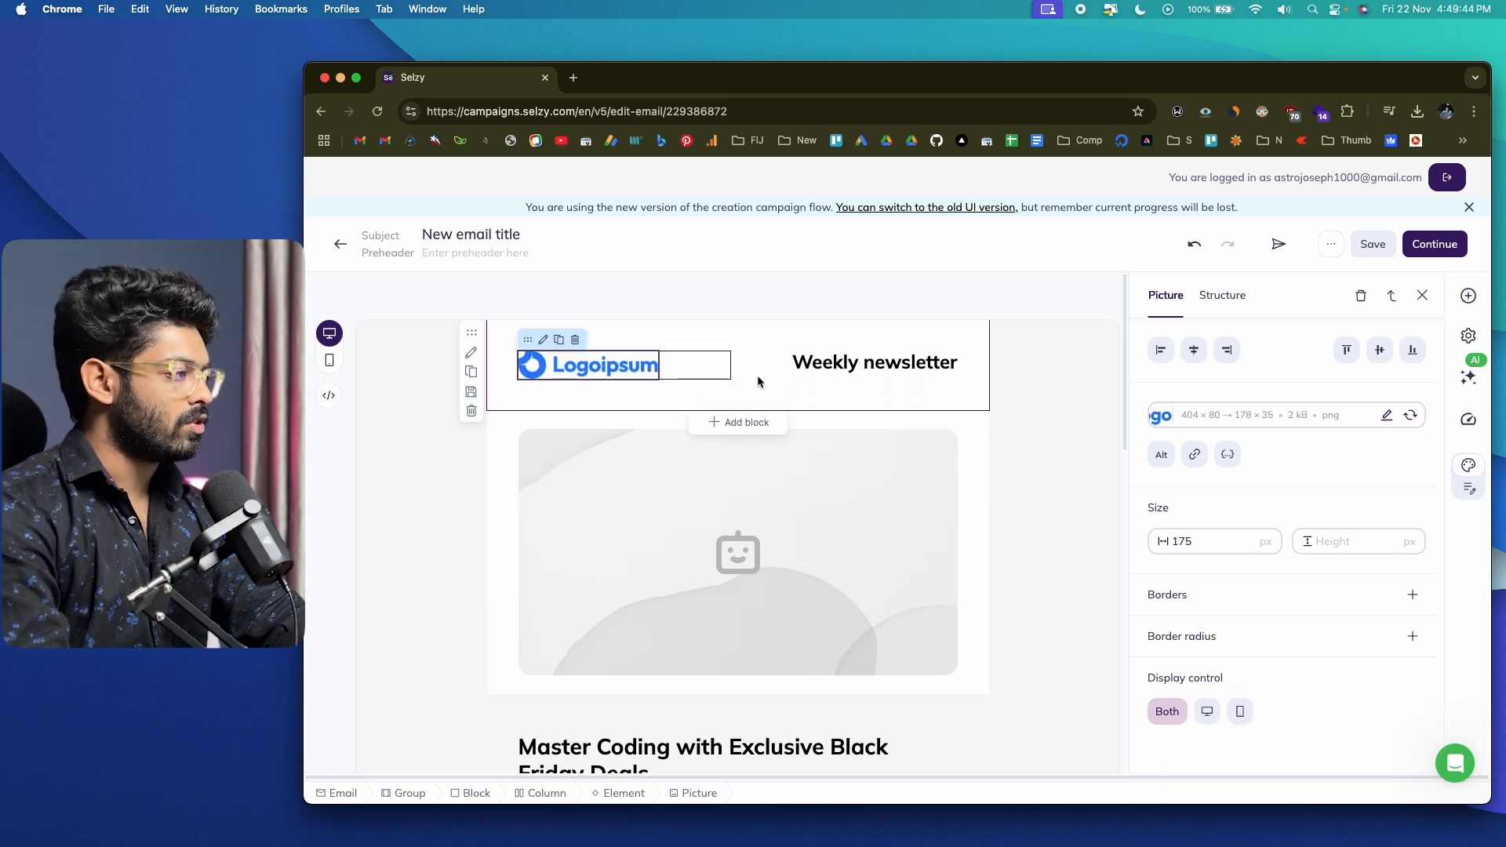
- Replace the "Weekly newsletter" text beside the logo with "Black Friday Deals"
double_click(836, 359)
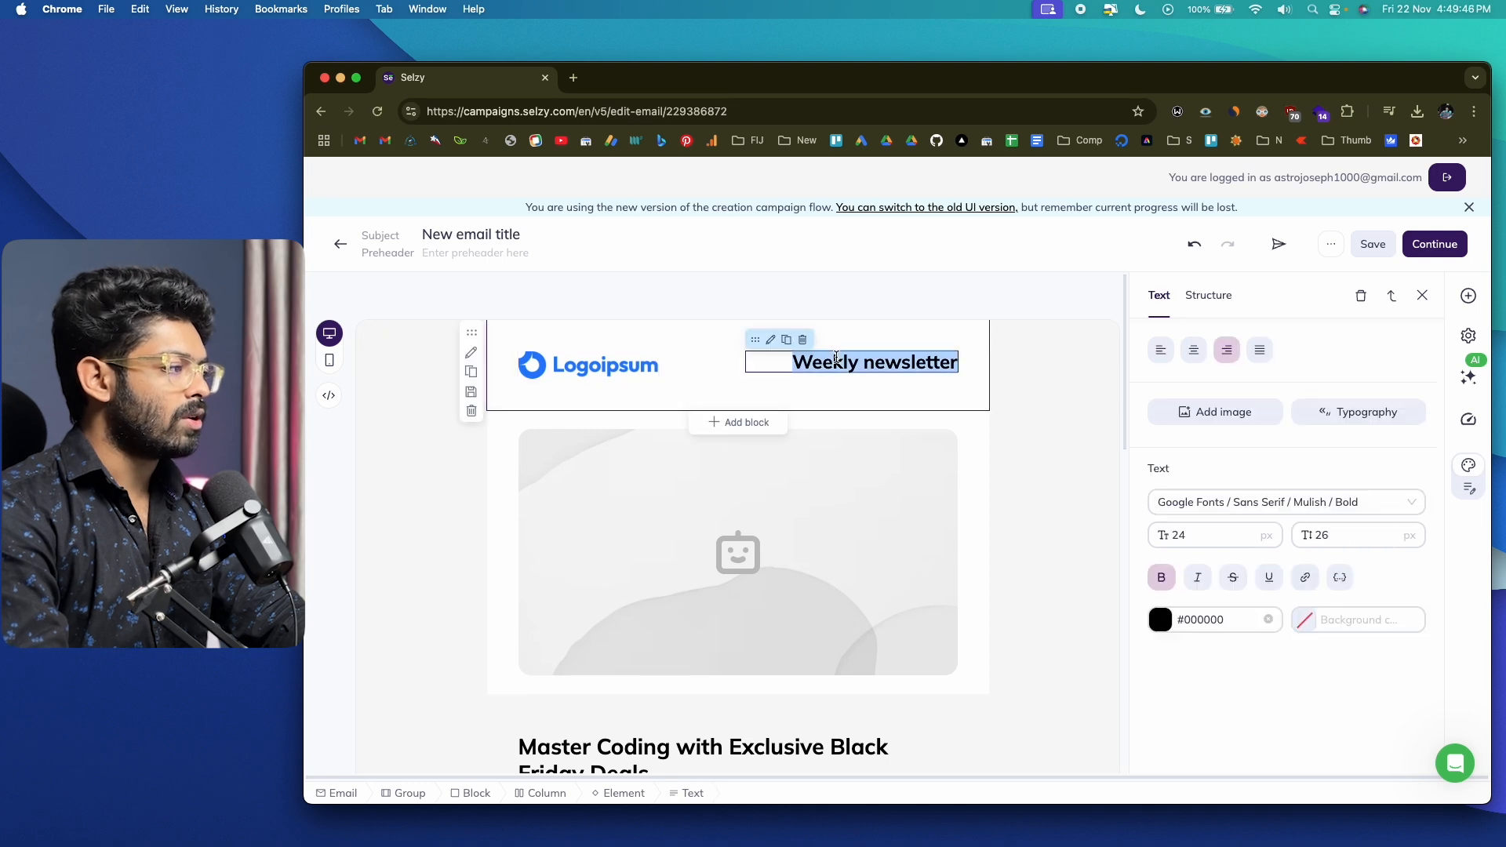
key(BackSpace)
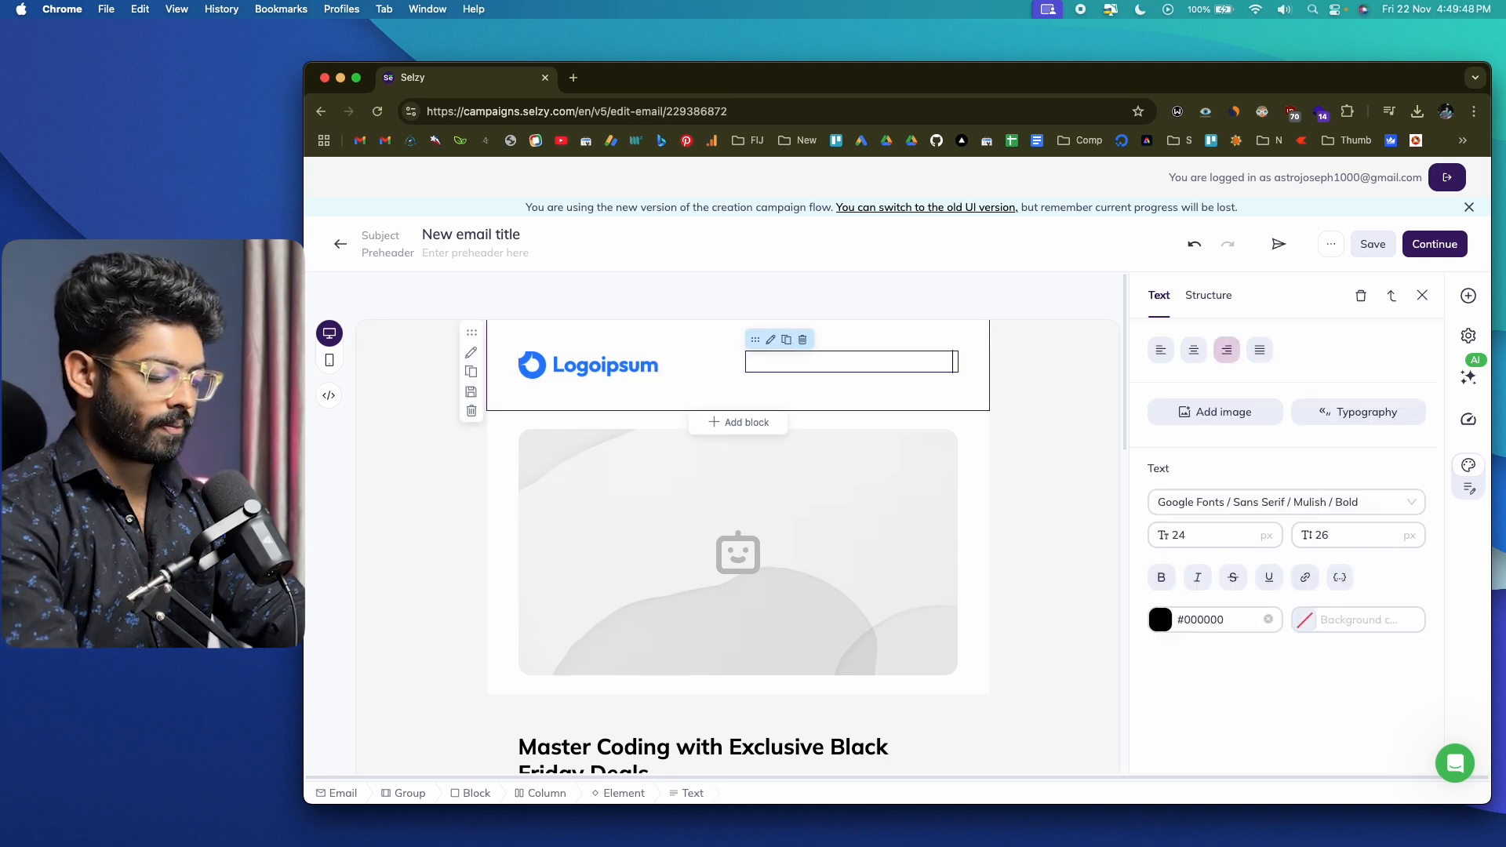
text(Black F)
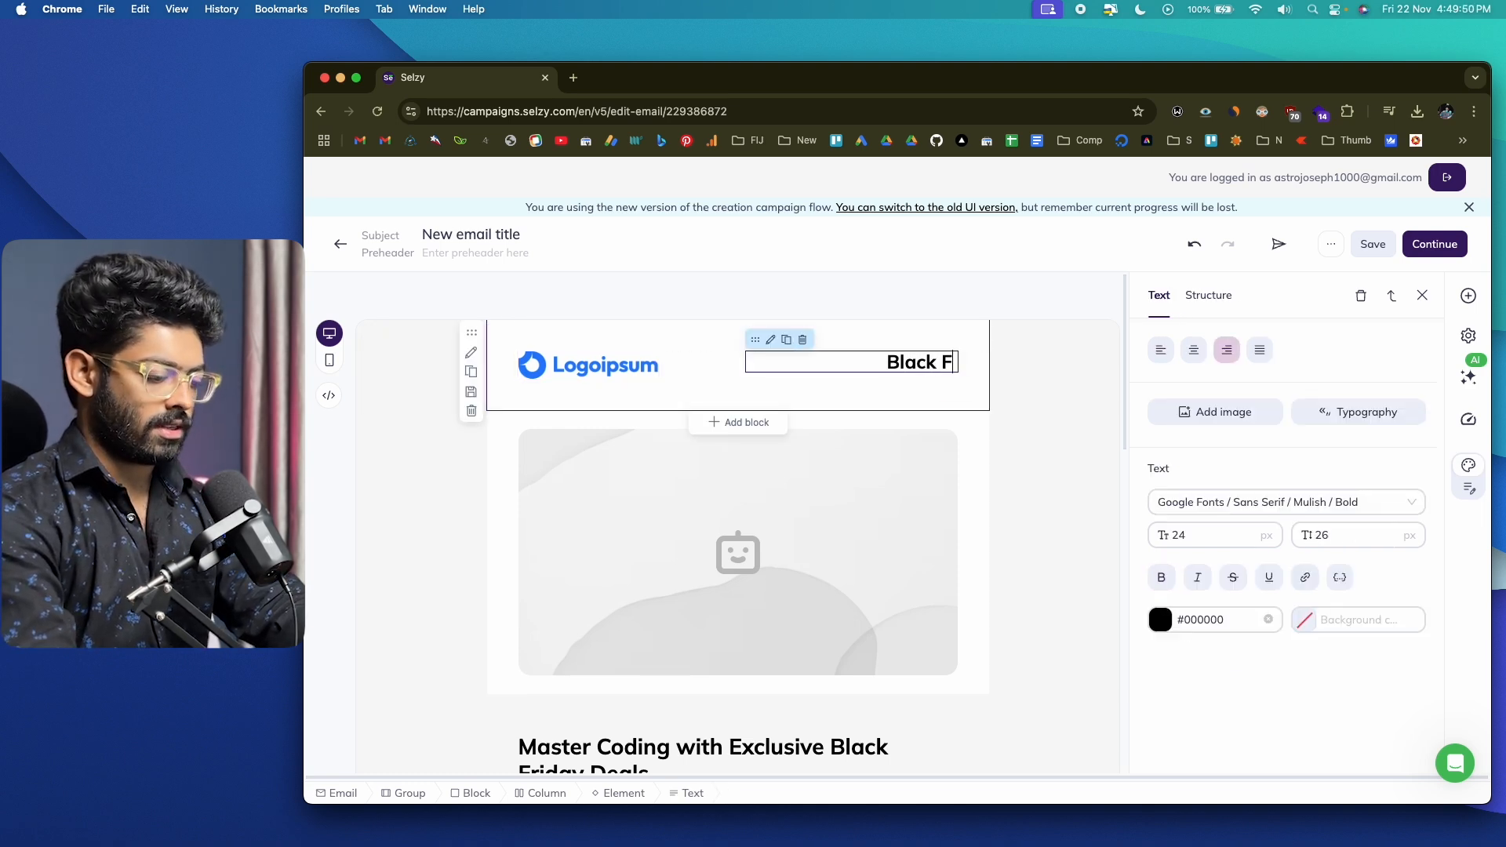
text(riday Deals)
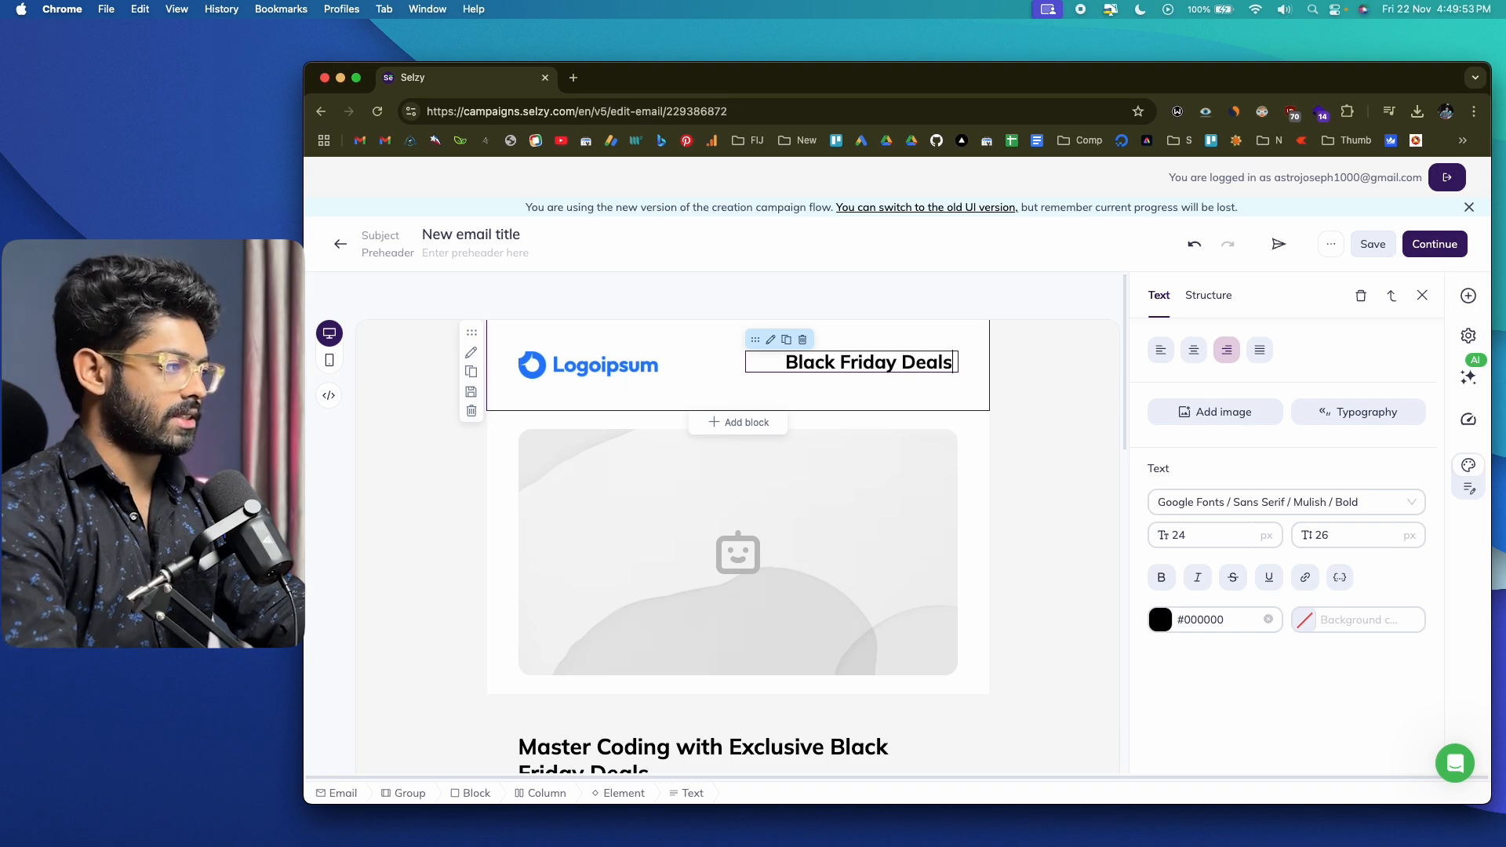
click(1007, 402)
click(1034, 390)
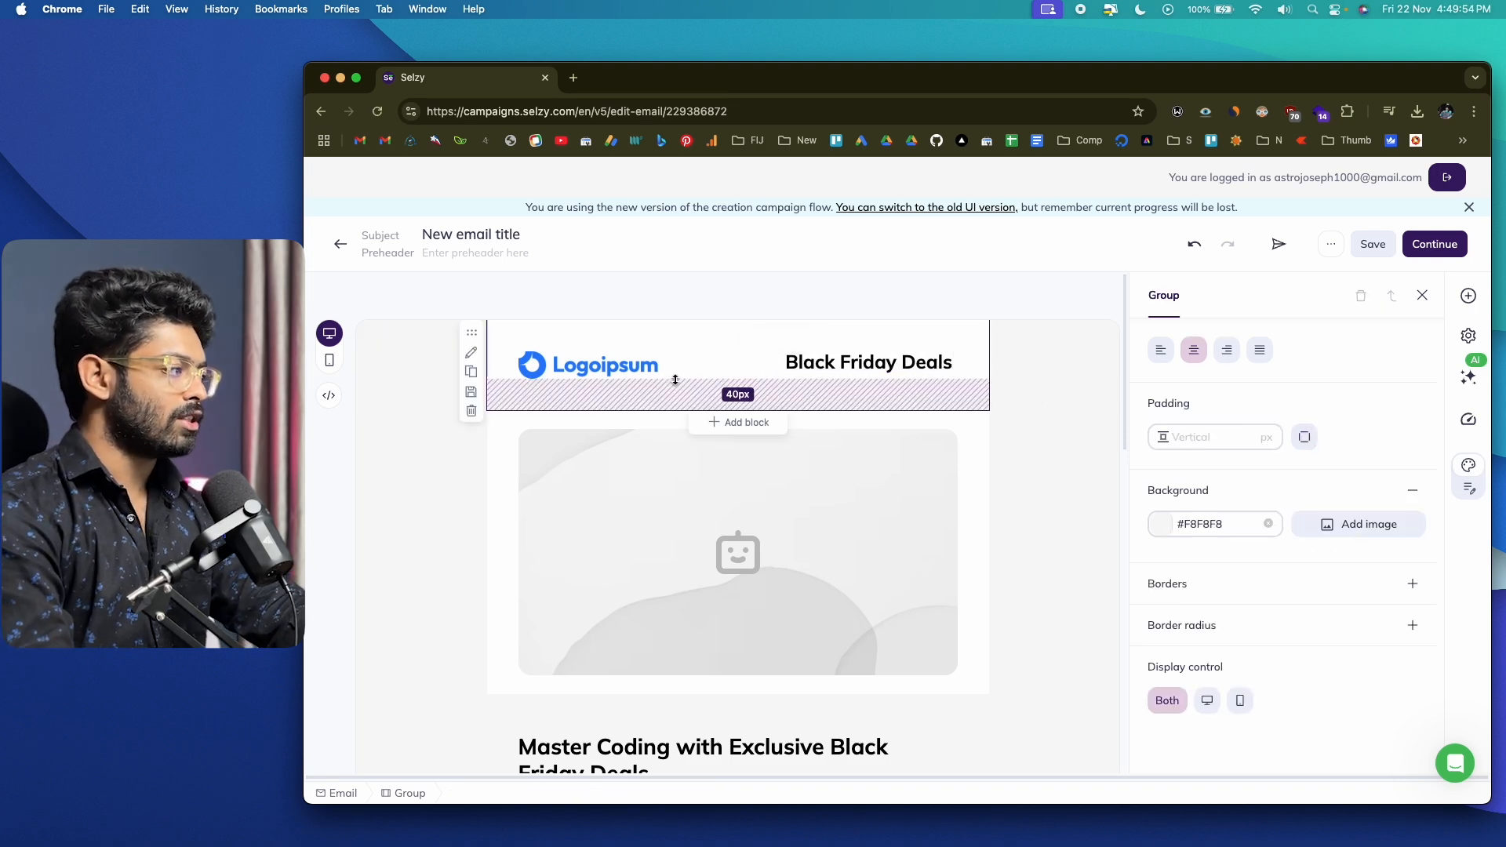
- Replace the placeholder banner with an AI-generated image from the prompt "a person working on a computer" and review the email
scroll(676, 379, down, 10)
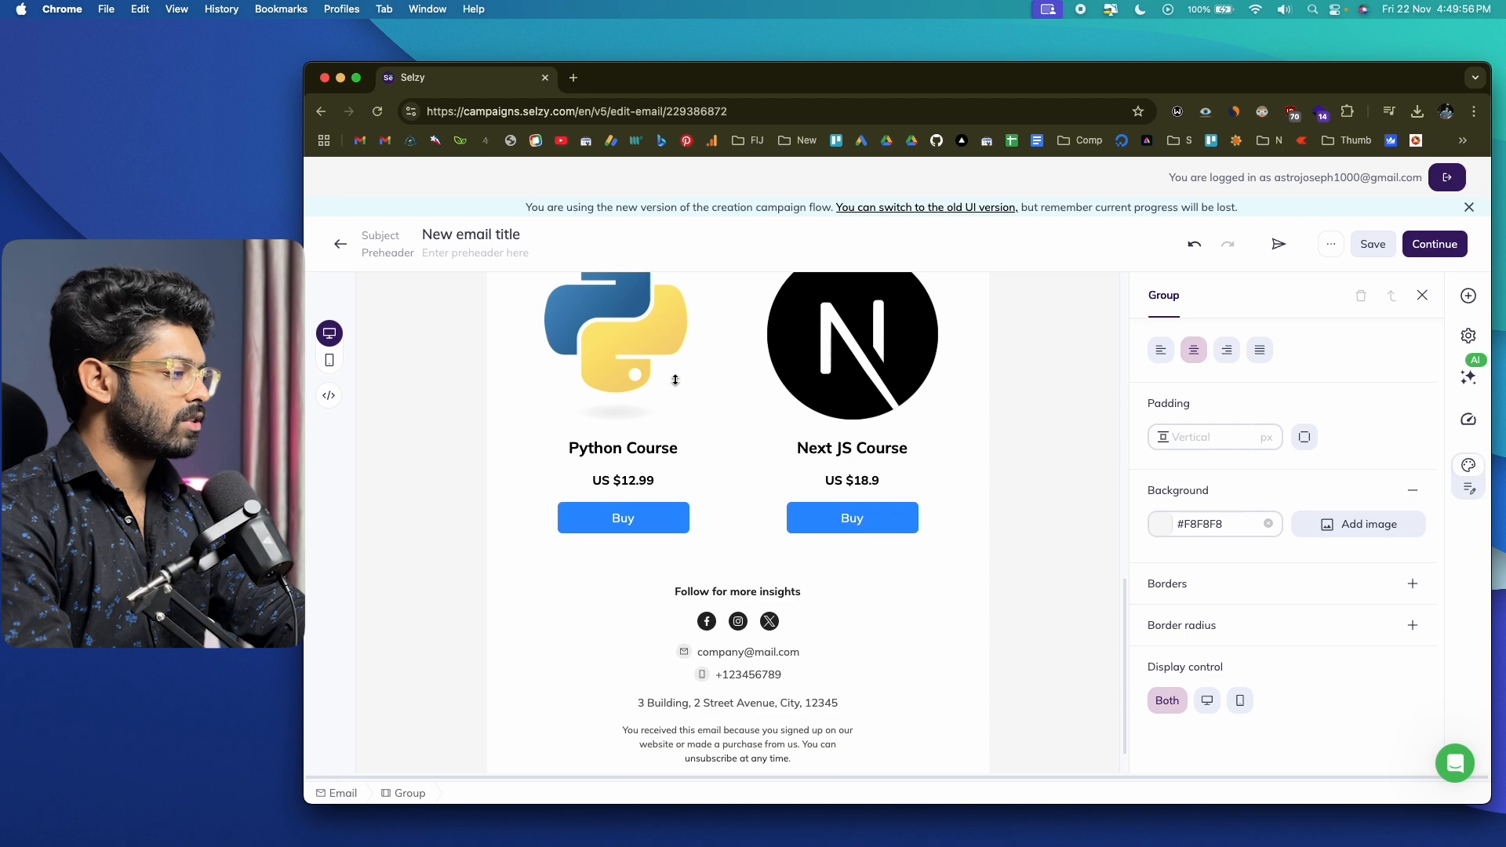
scroll(675, 379, up, 8)
scroll(675, 380, up, 3)
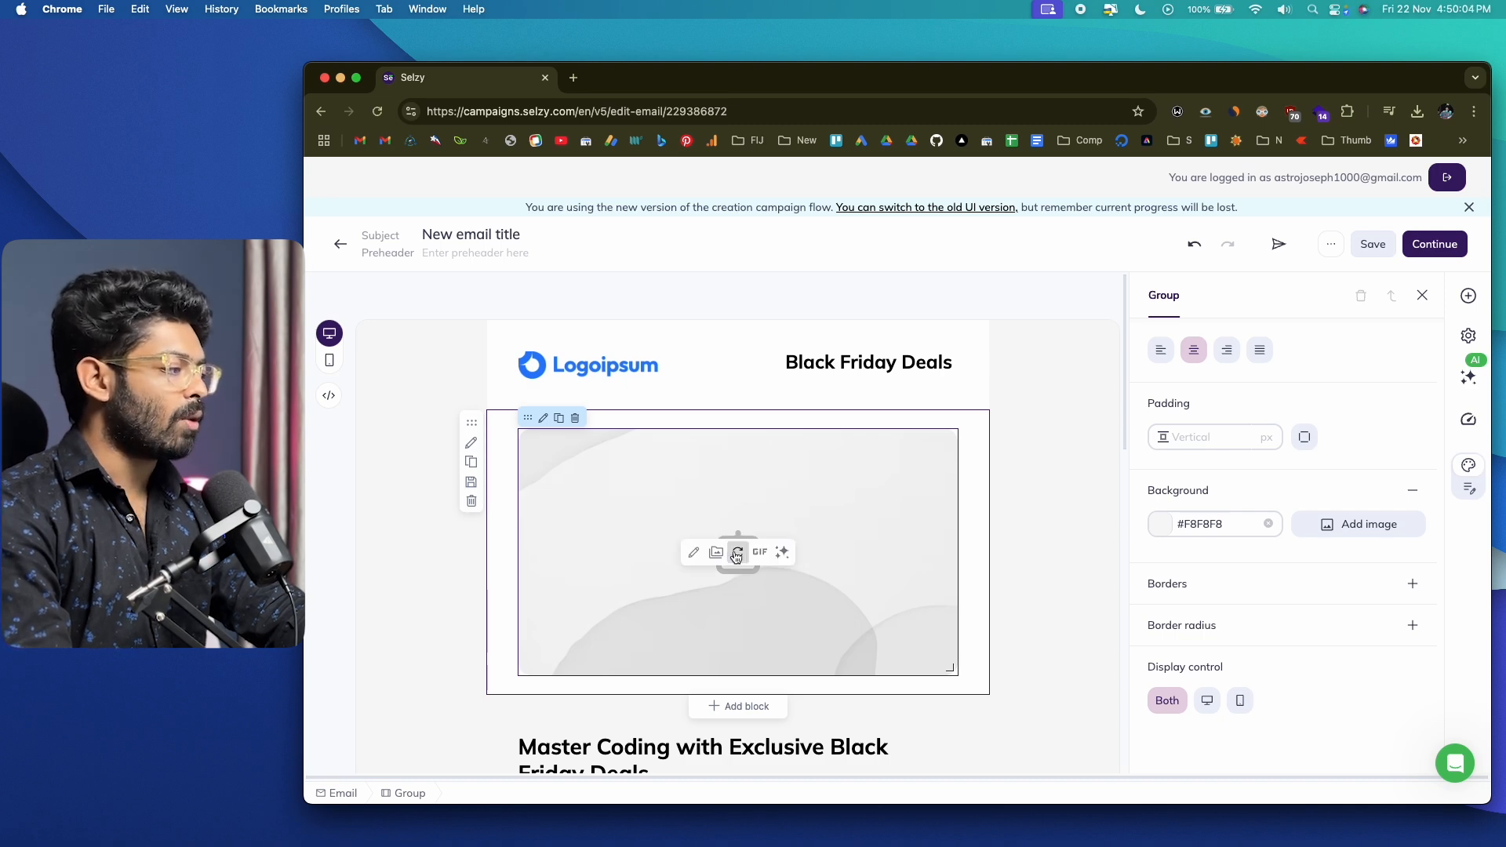
click(736, 555)
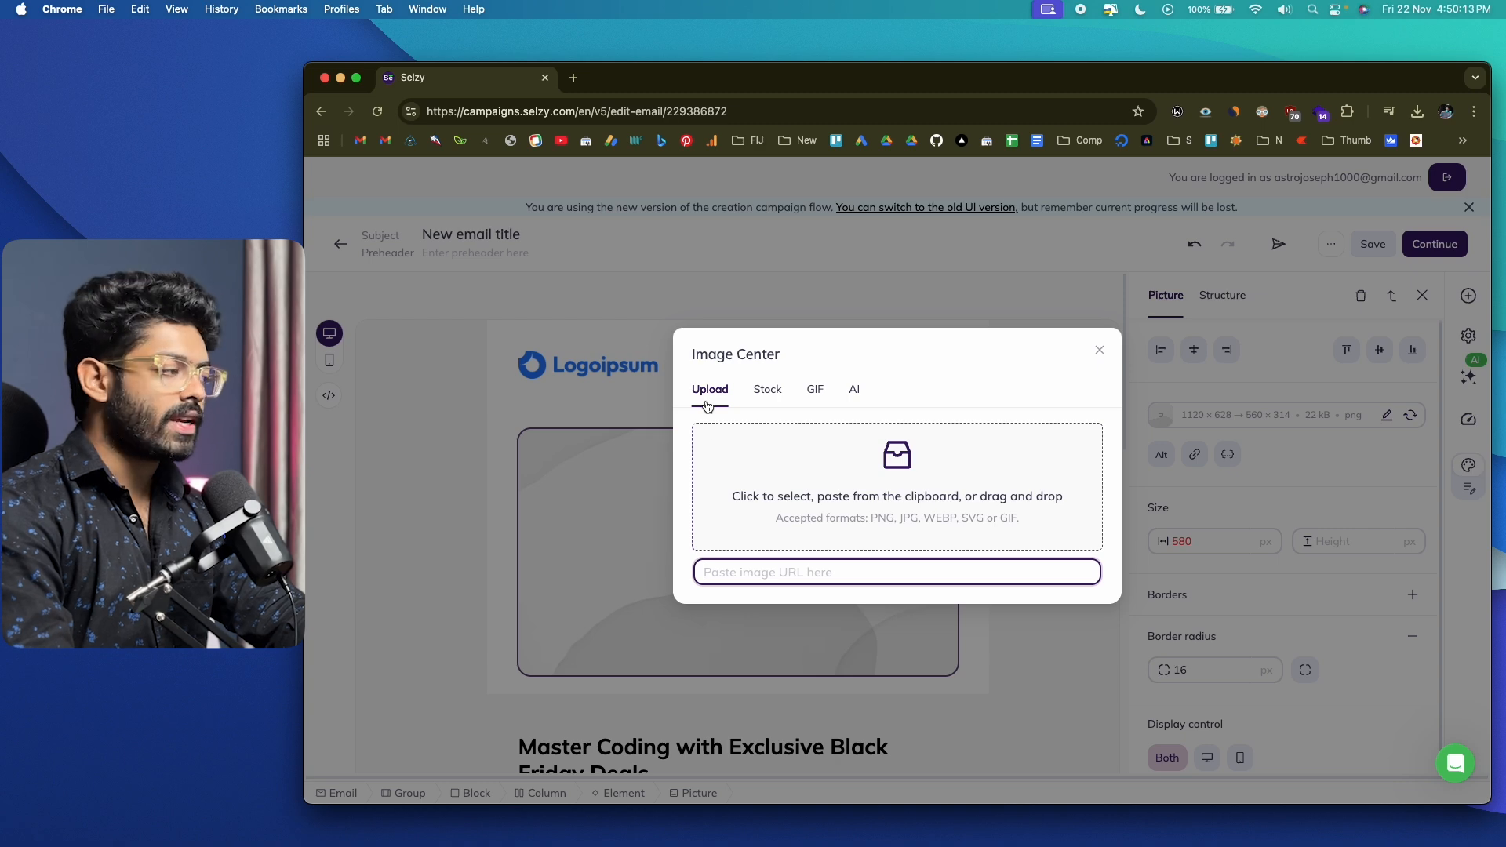
click(767, 390)
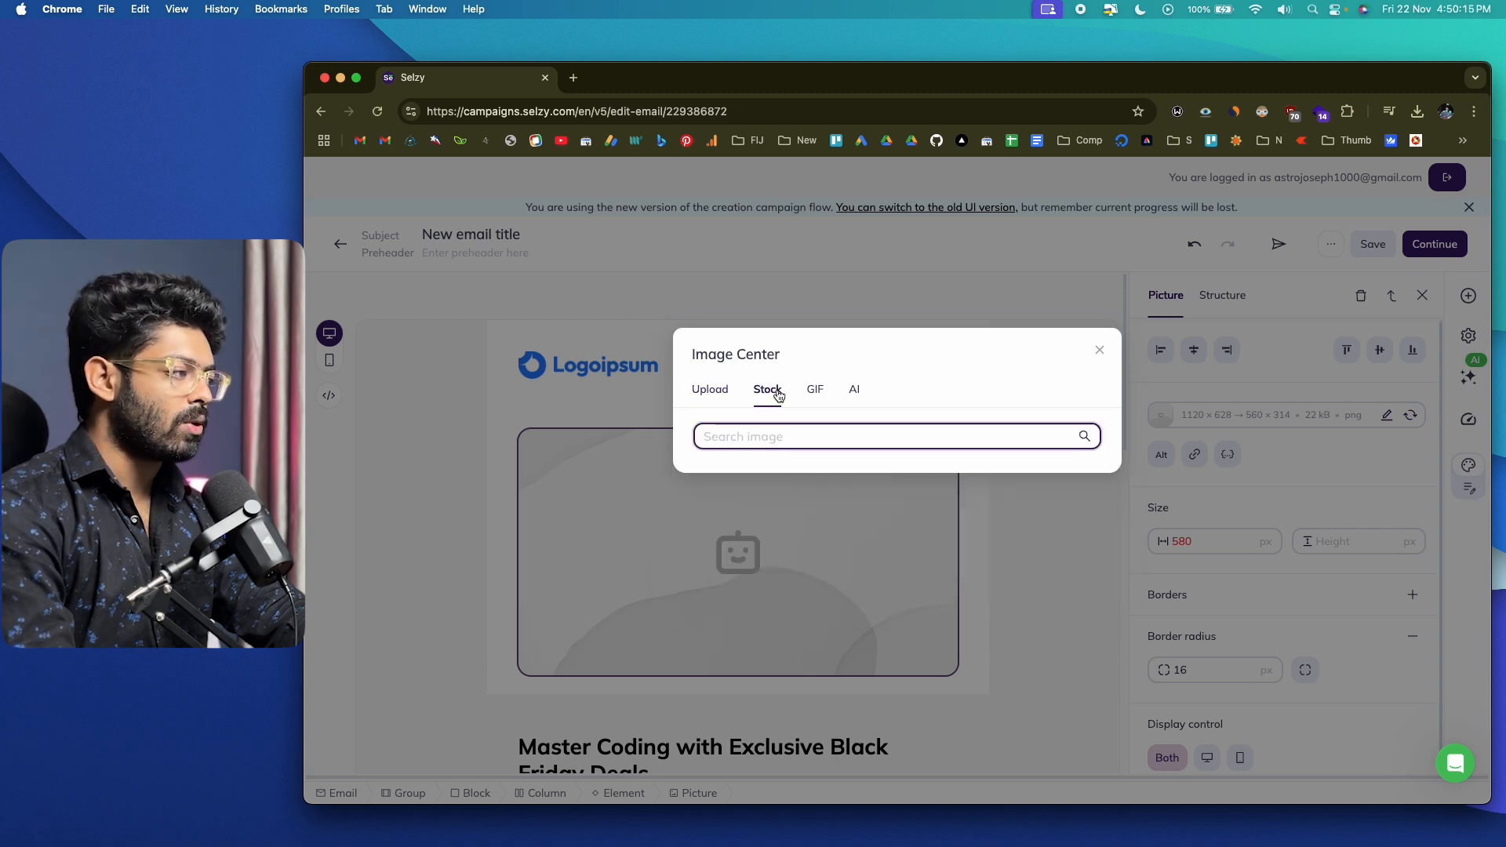
click(813, 391)
click(853, 389)
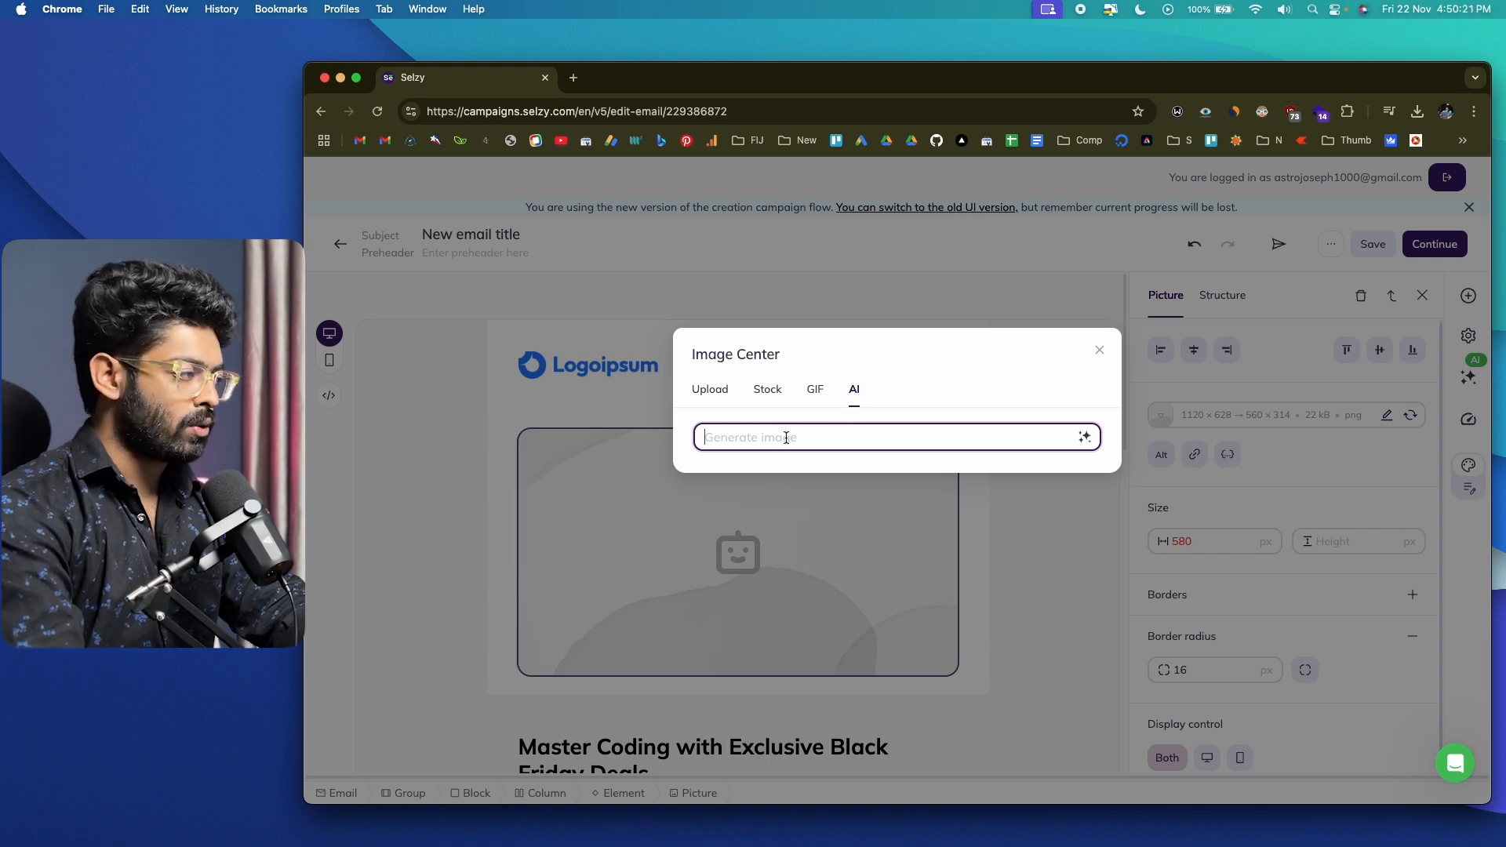
text(a person work)
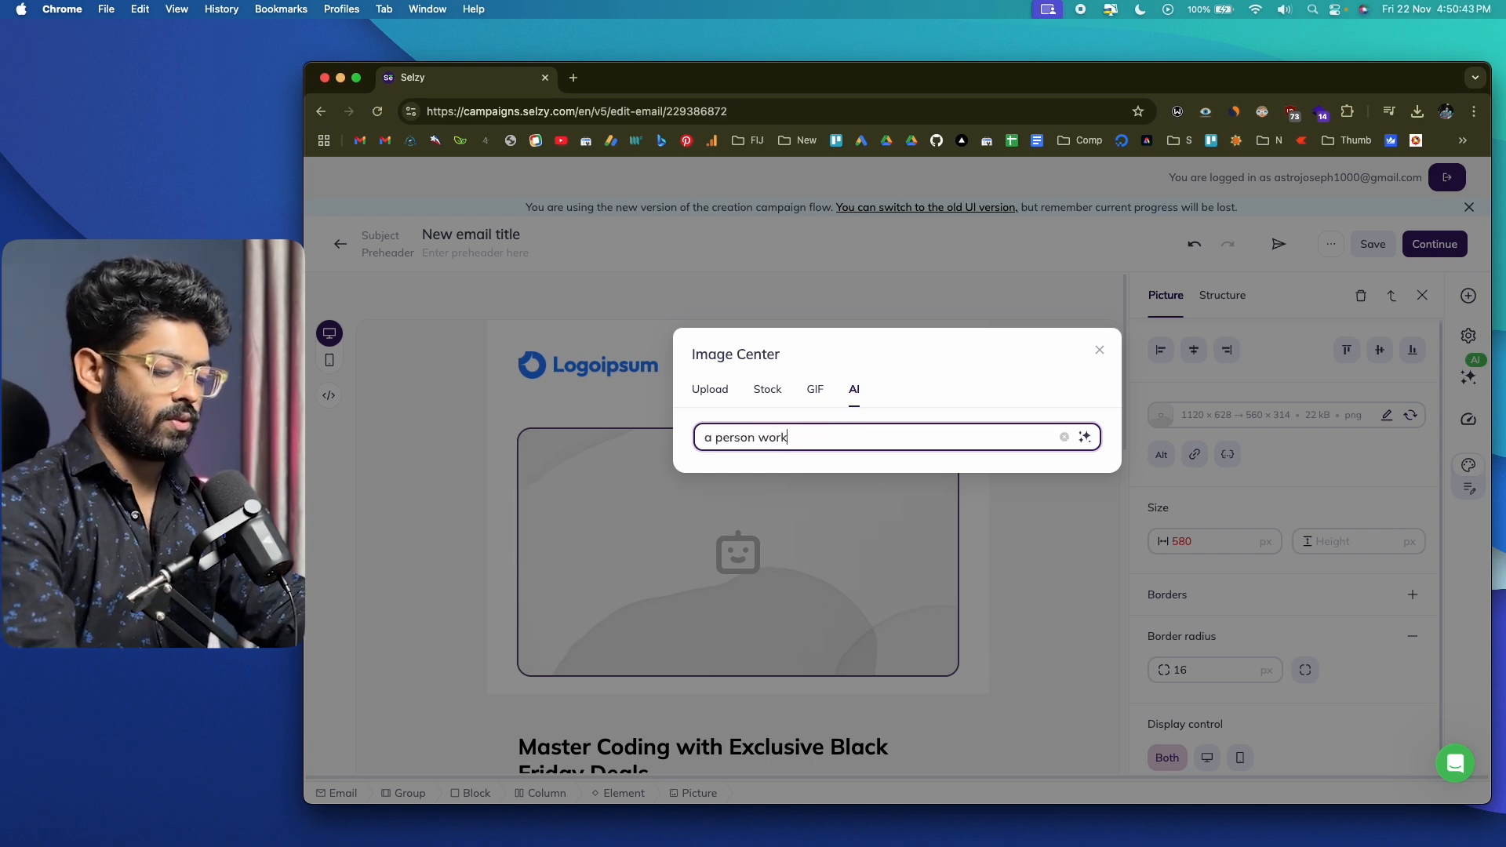
text(ing on a computer)
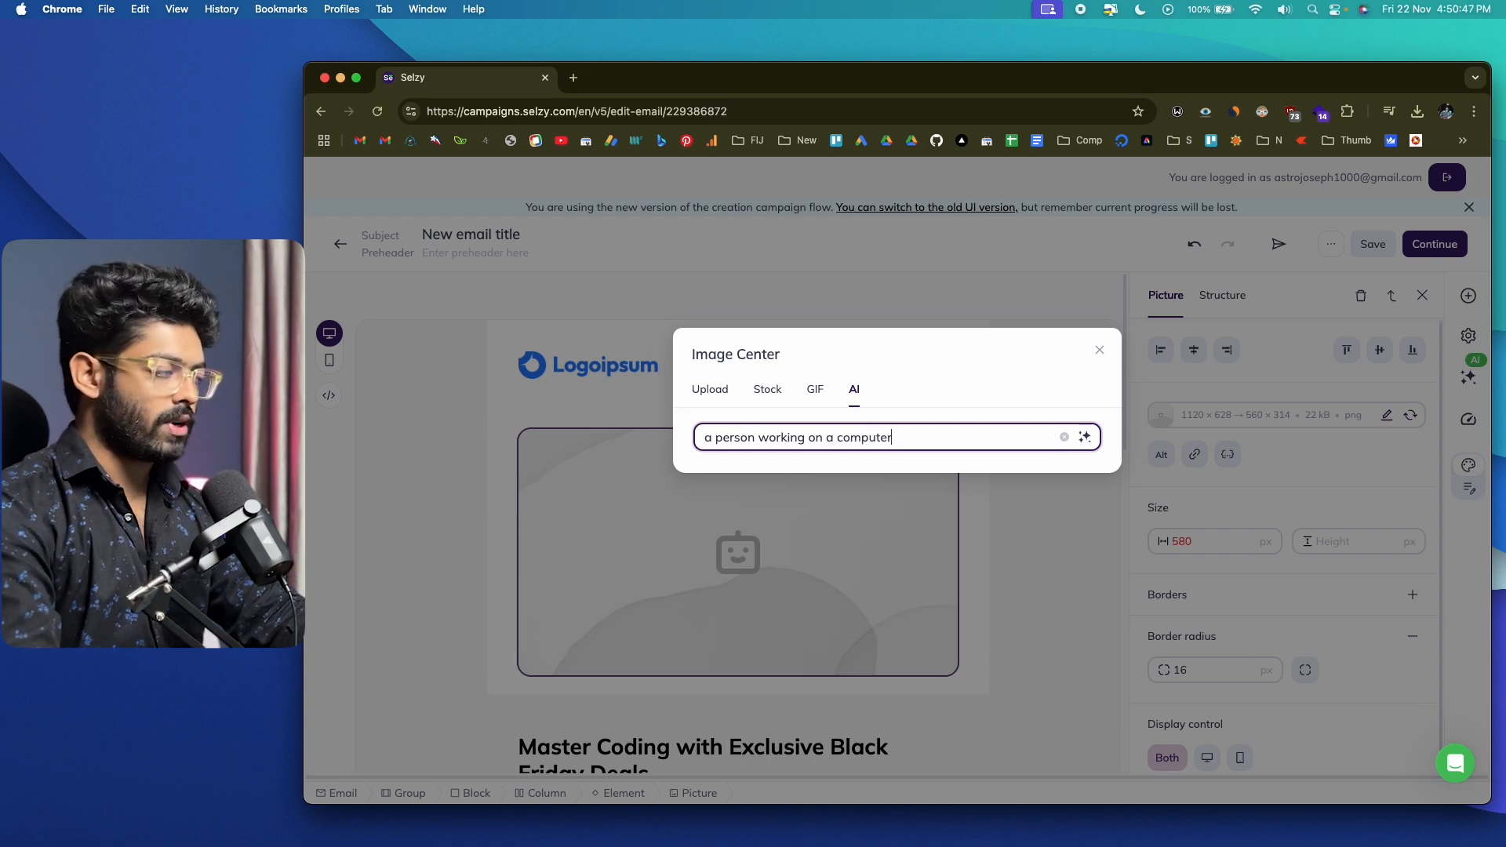
key(Return)
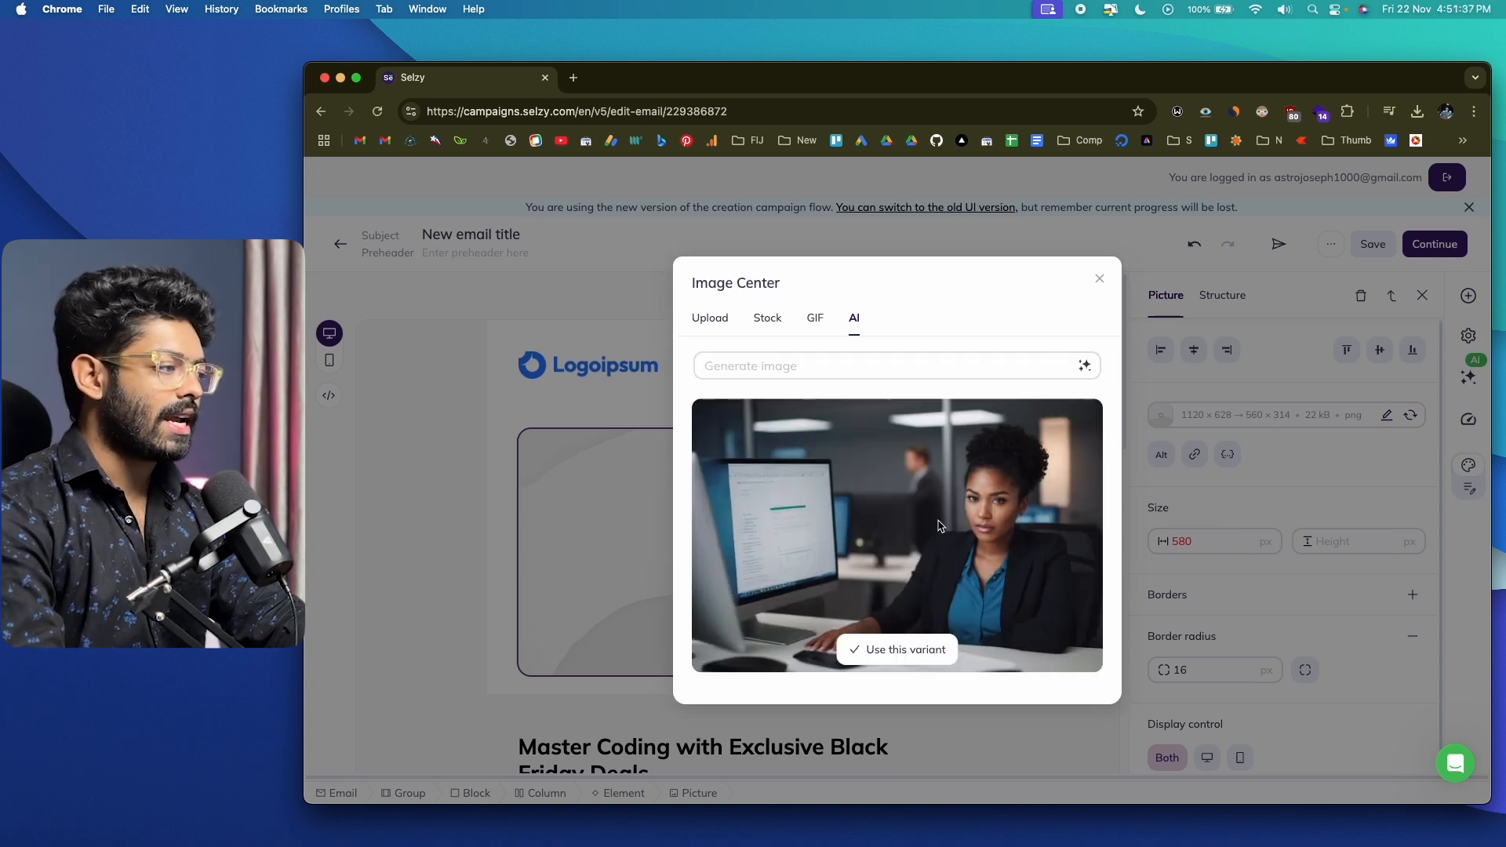
click(882, 656)
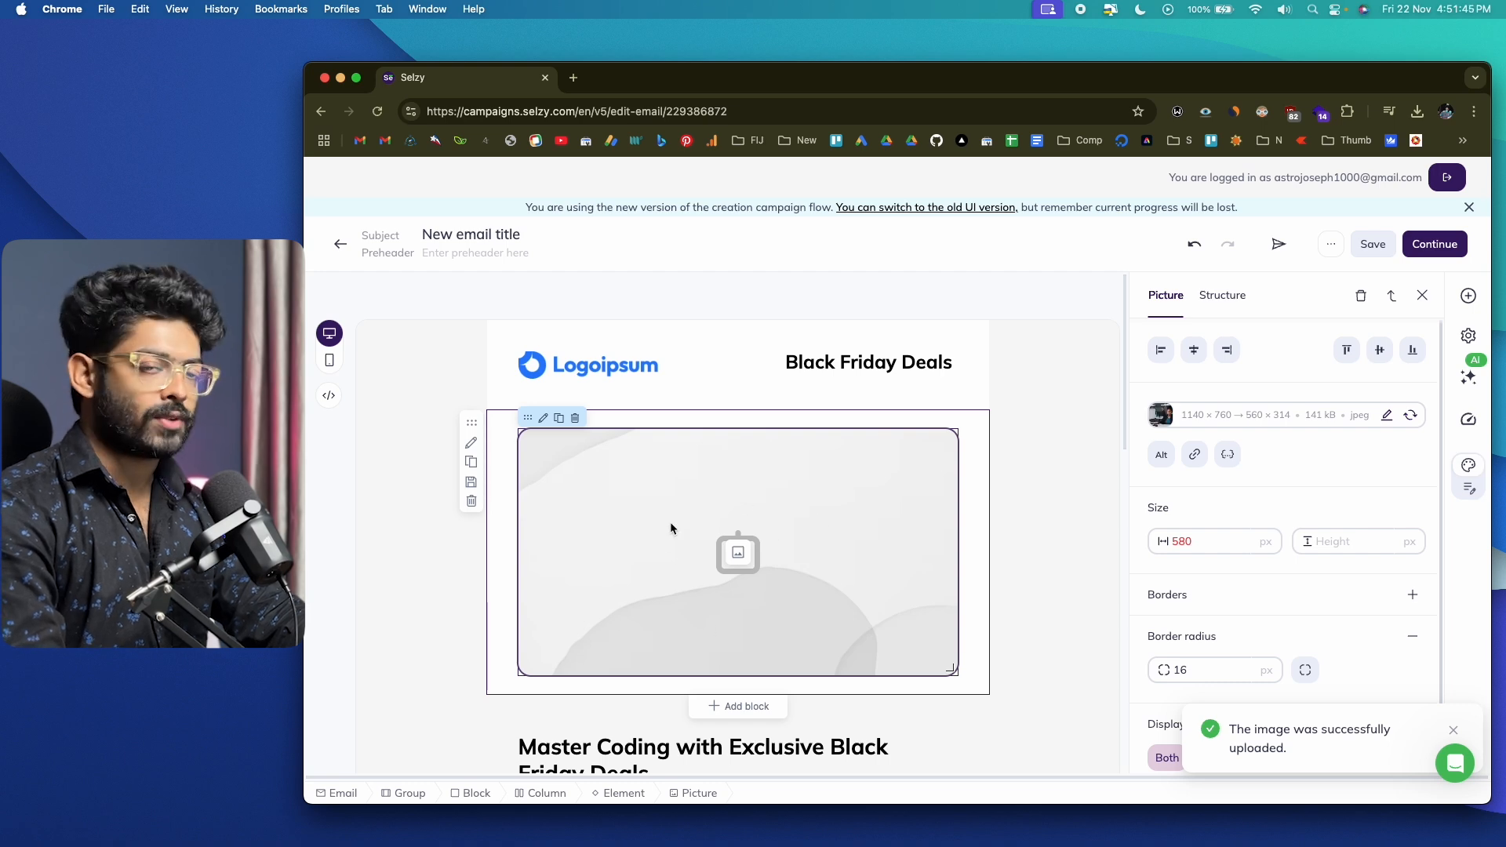
scroll(670, 521, down, 3)
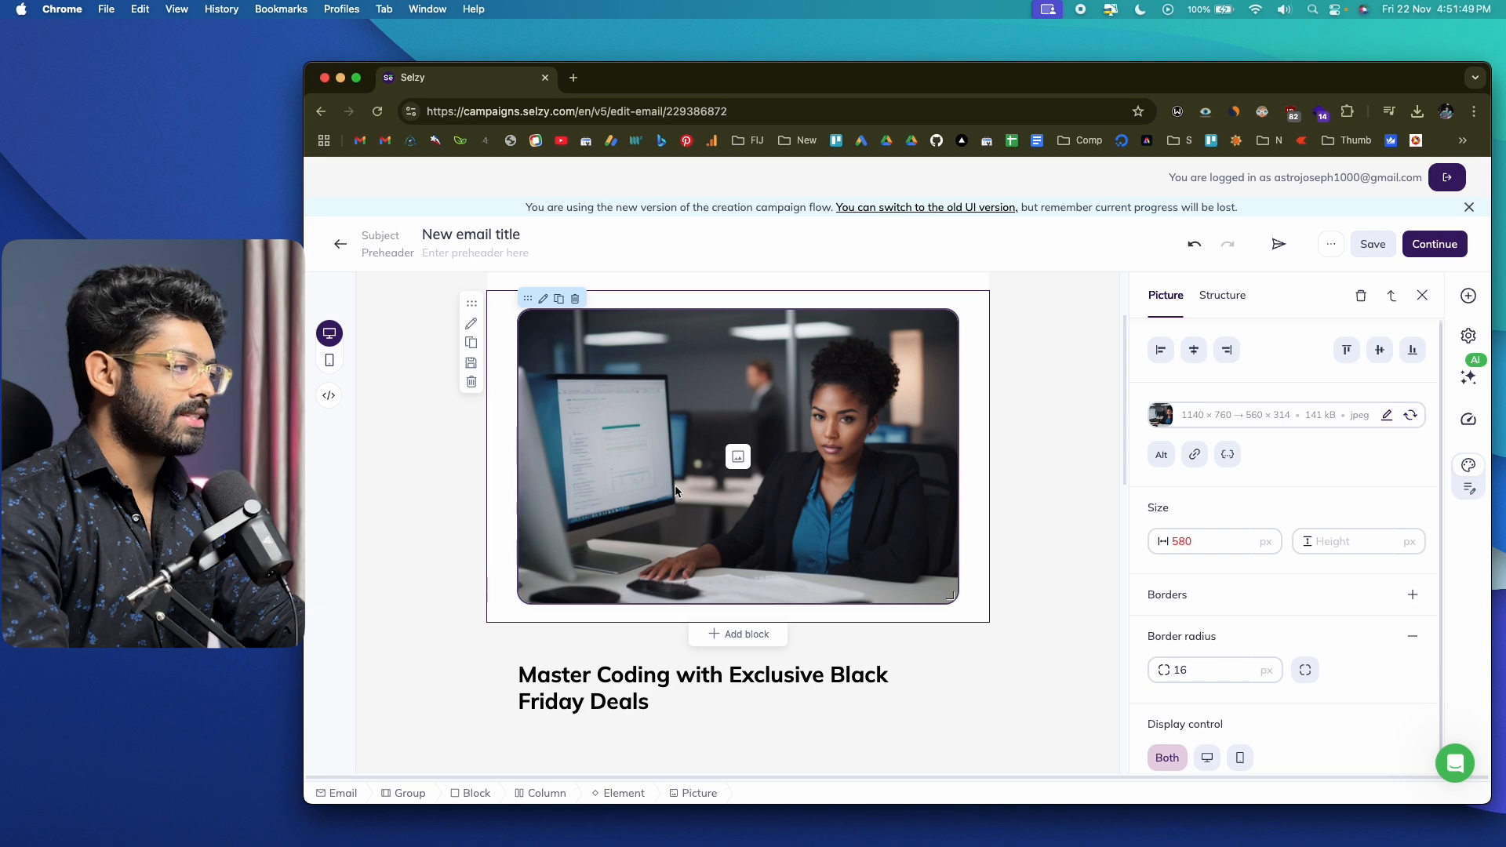
scroll(760, 470, down, 10)
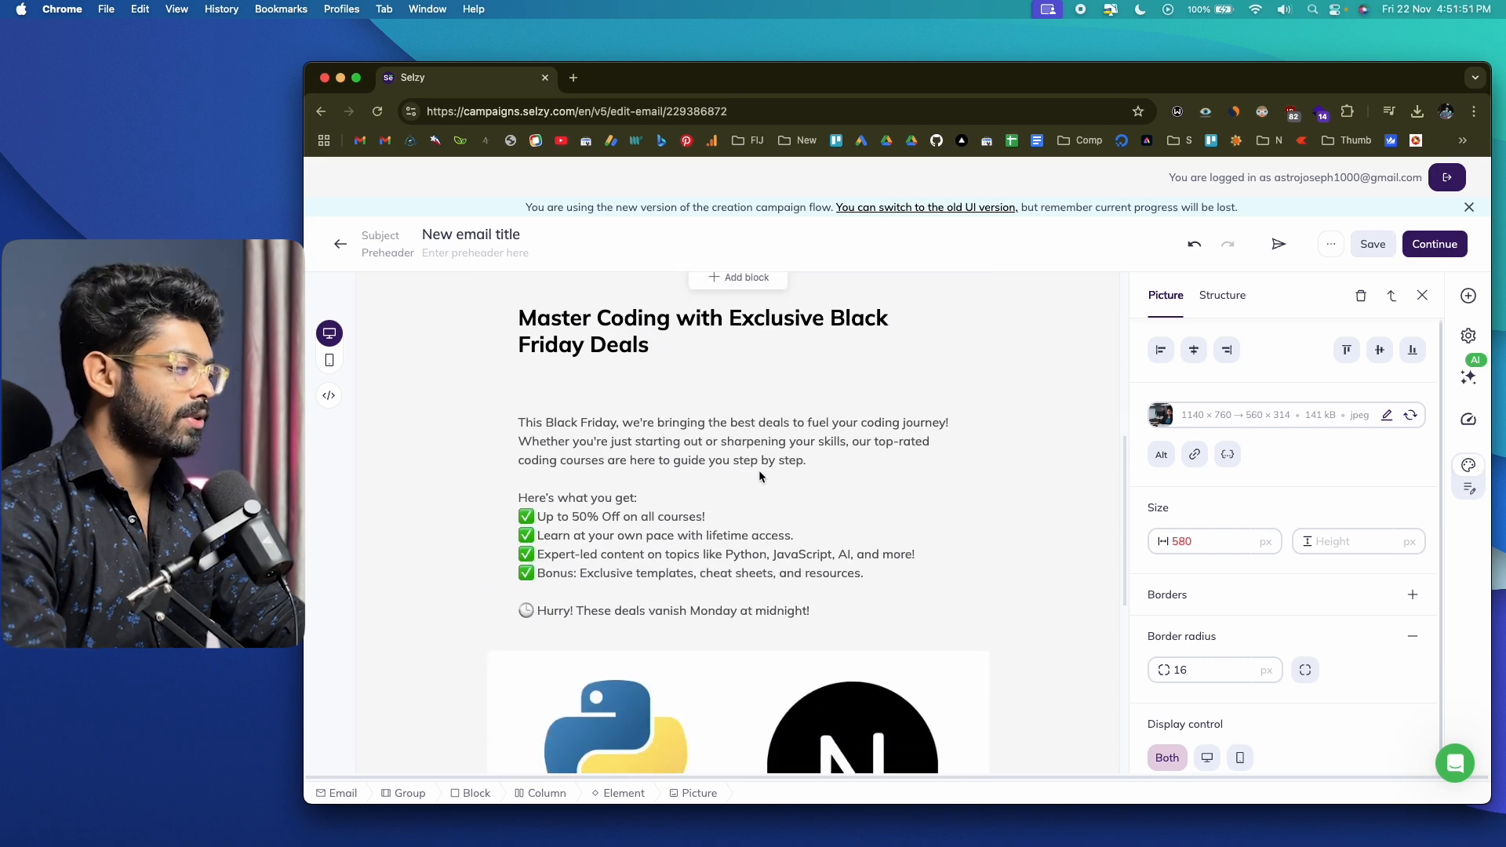
- Reduce the bottom padding of the "Master Coding with Exclusive Black Friday Deals" headline block to 12 px
scroll(760, 469, up, 11)
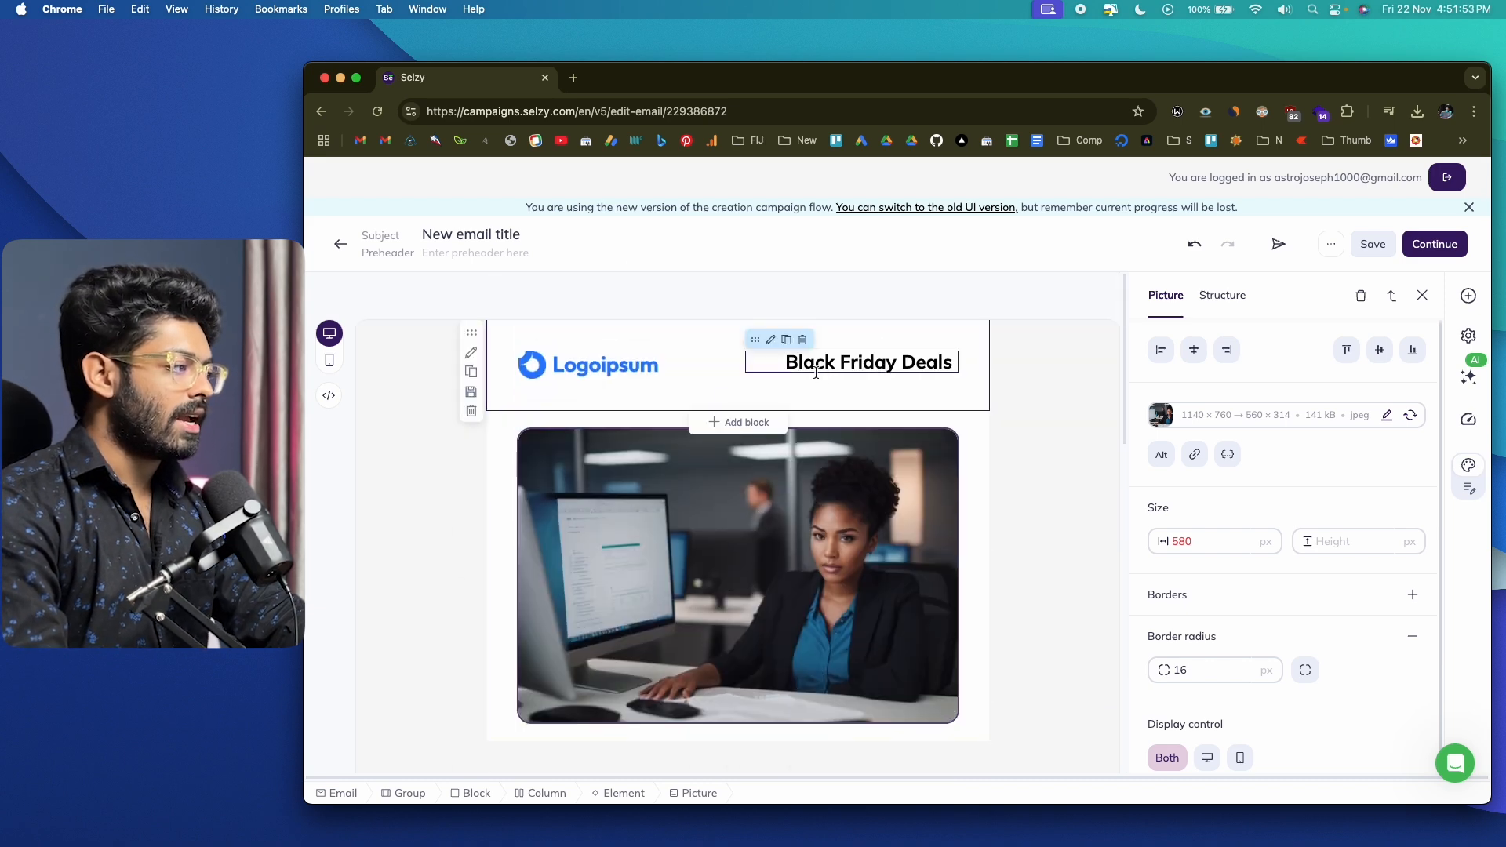
scroll(812, 372, down, 6)
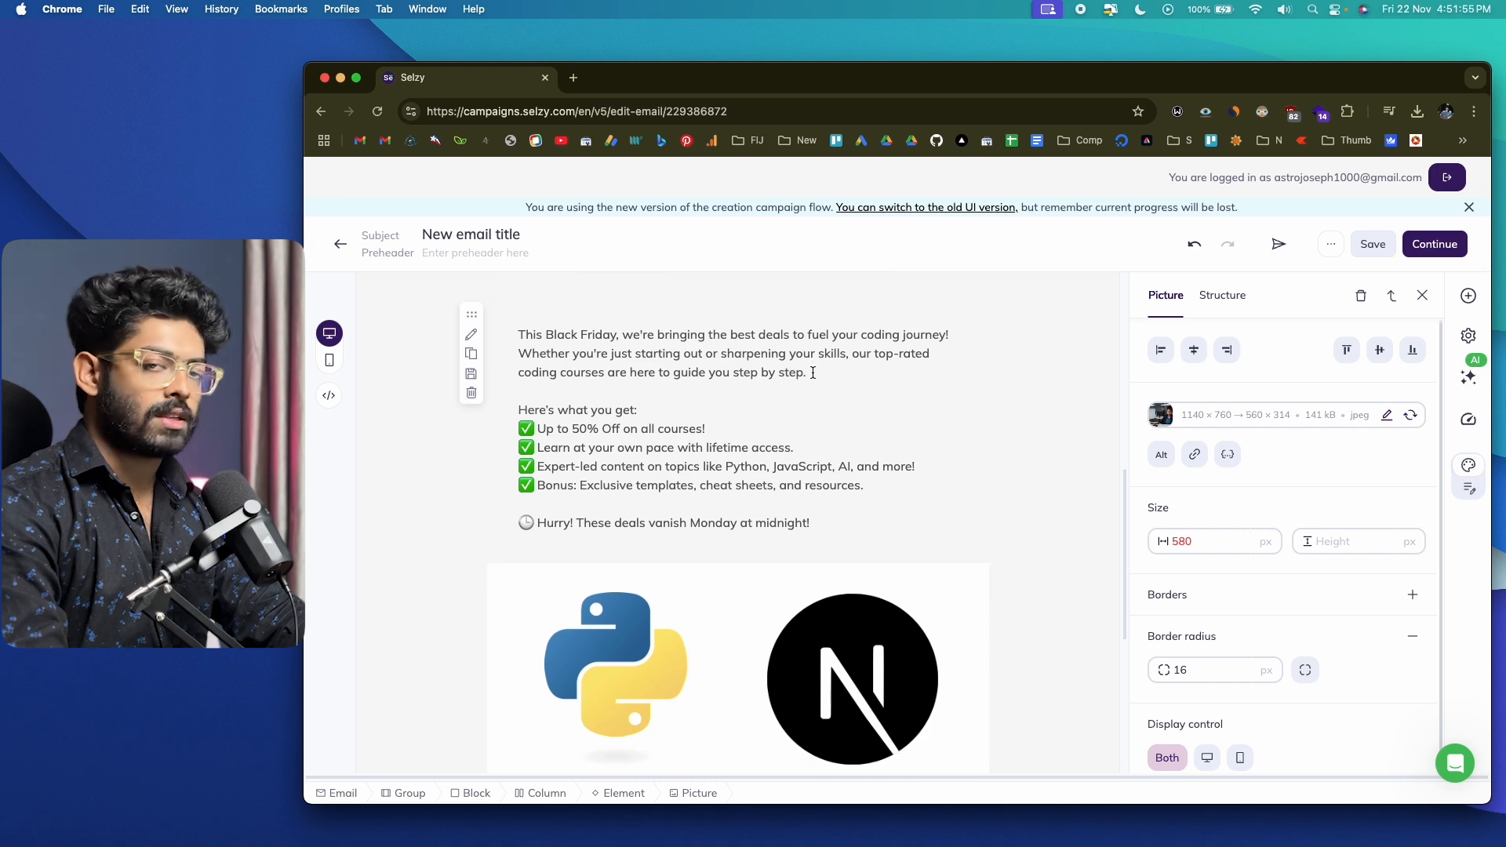
scroll(813, 371, up, 3)
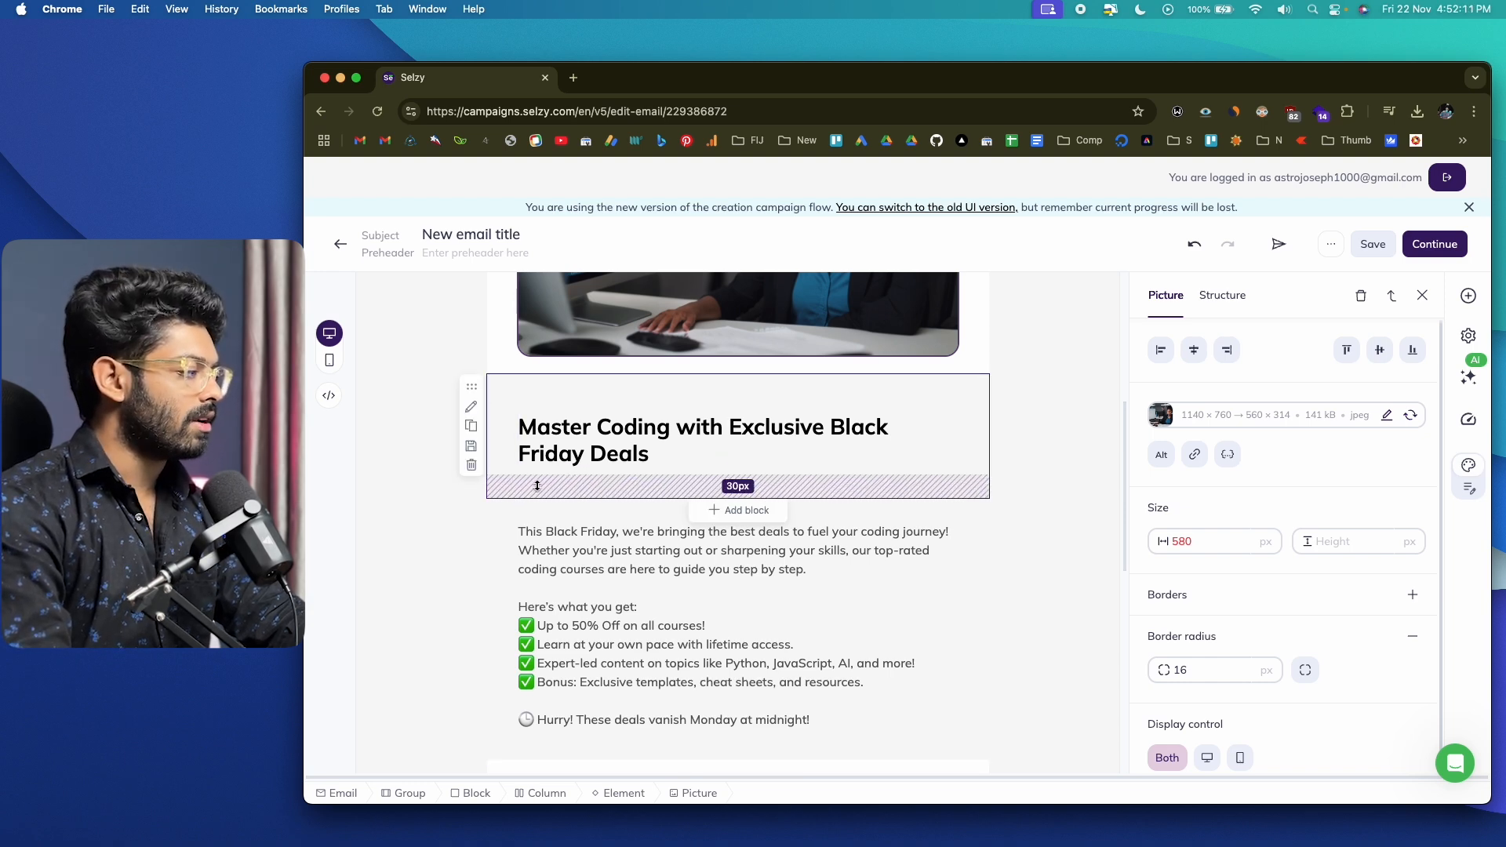
mouse_move(635, 478)
mouse_down()
mouse_move(631, 502)
mouse_move(622, 463)
mouse_up()
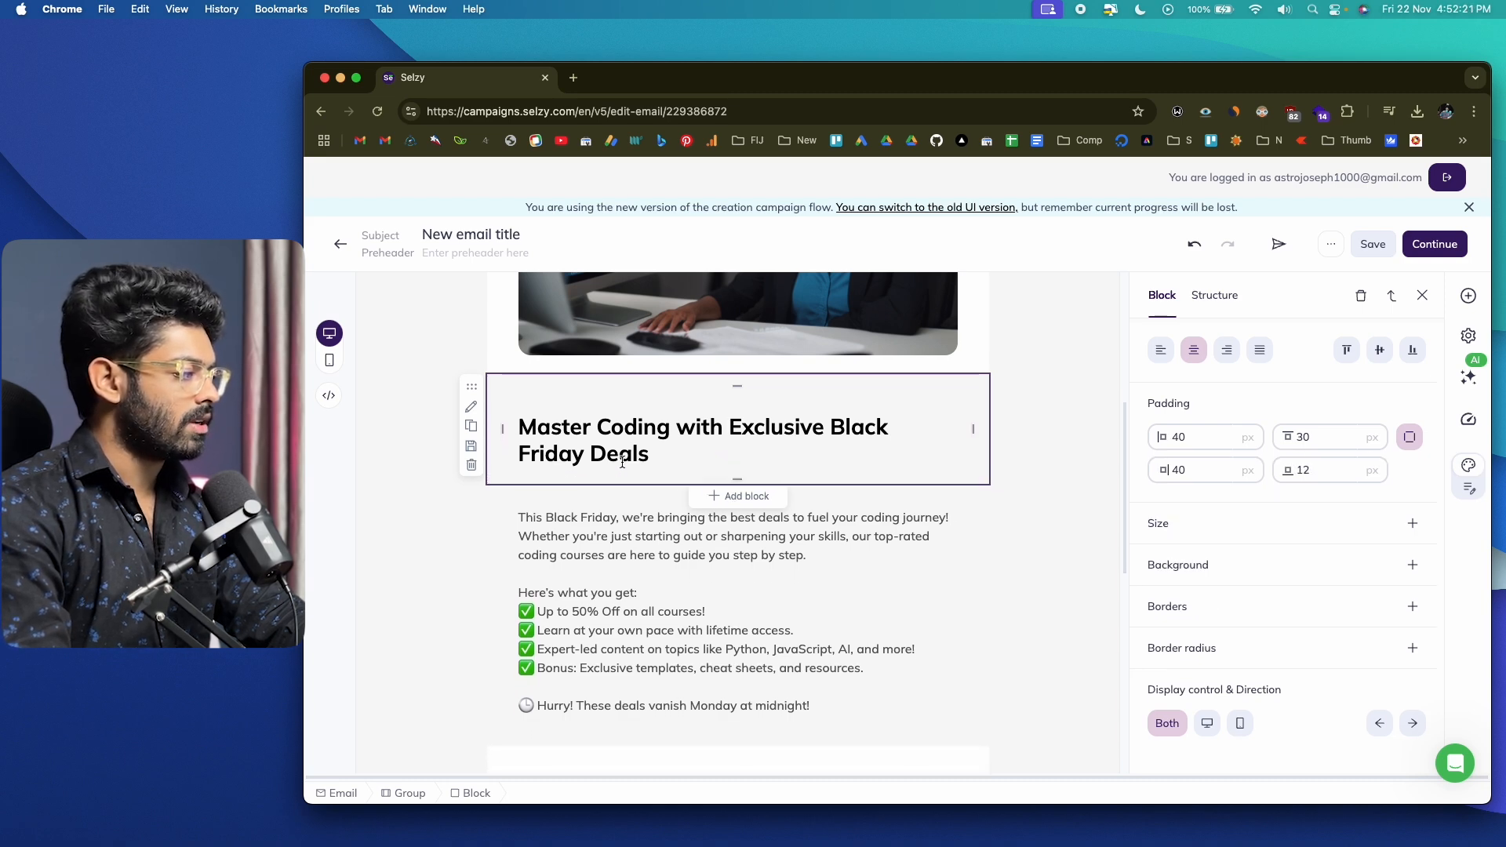
click(441, 445)
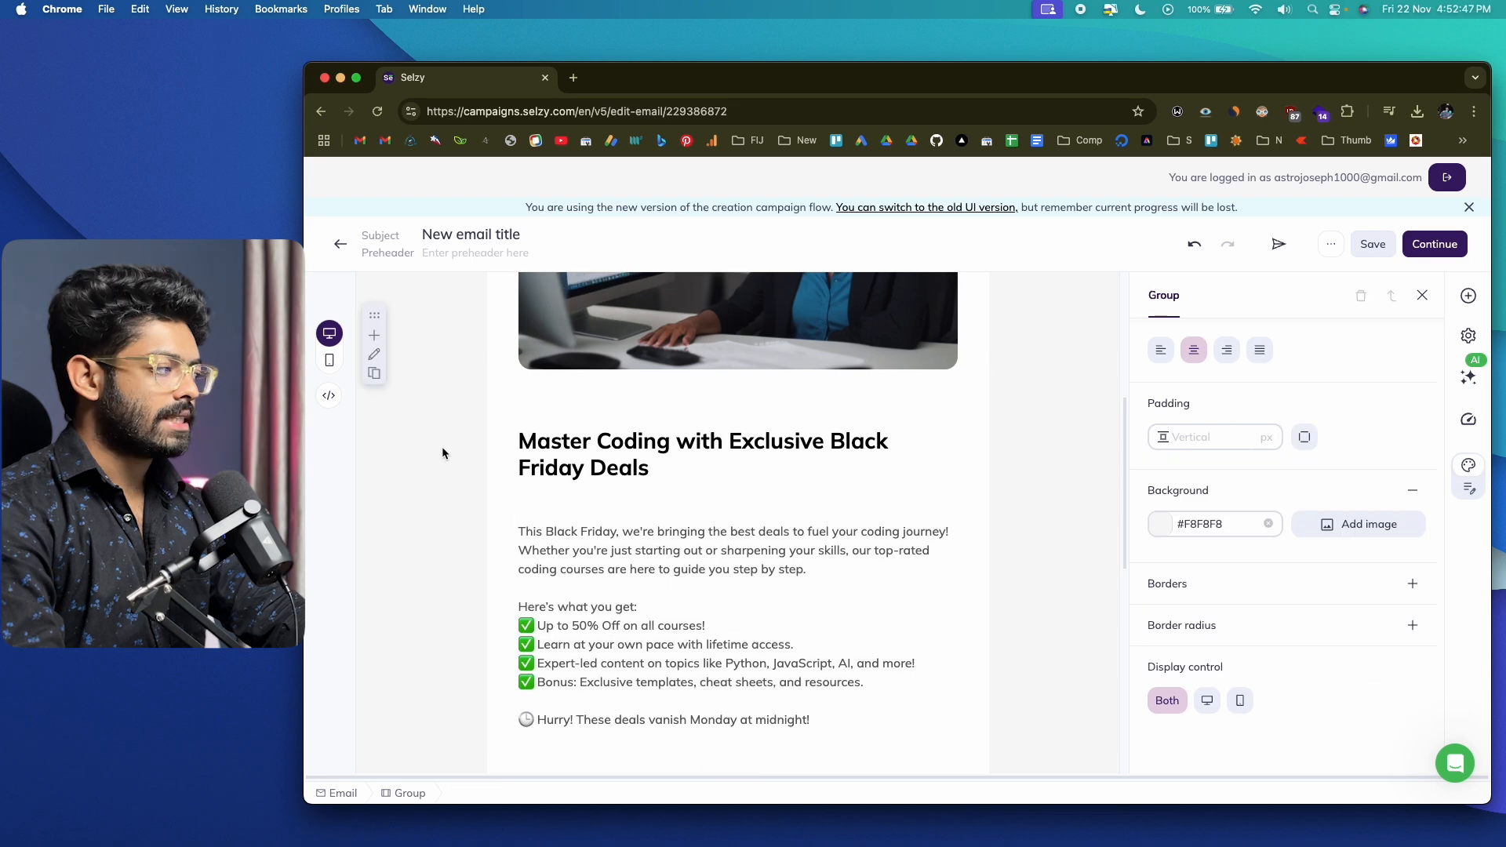
- Increase the top padding of the body text block below the headline to 34 px
scroll(441, 446, down, 2)
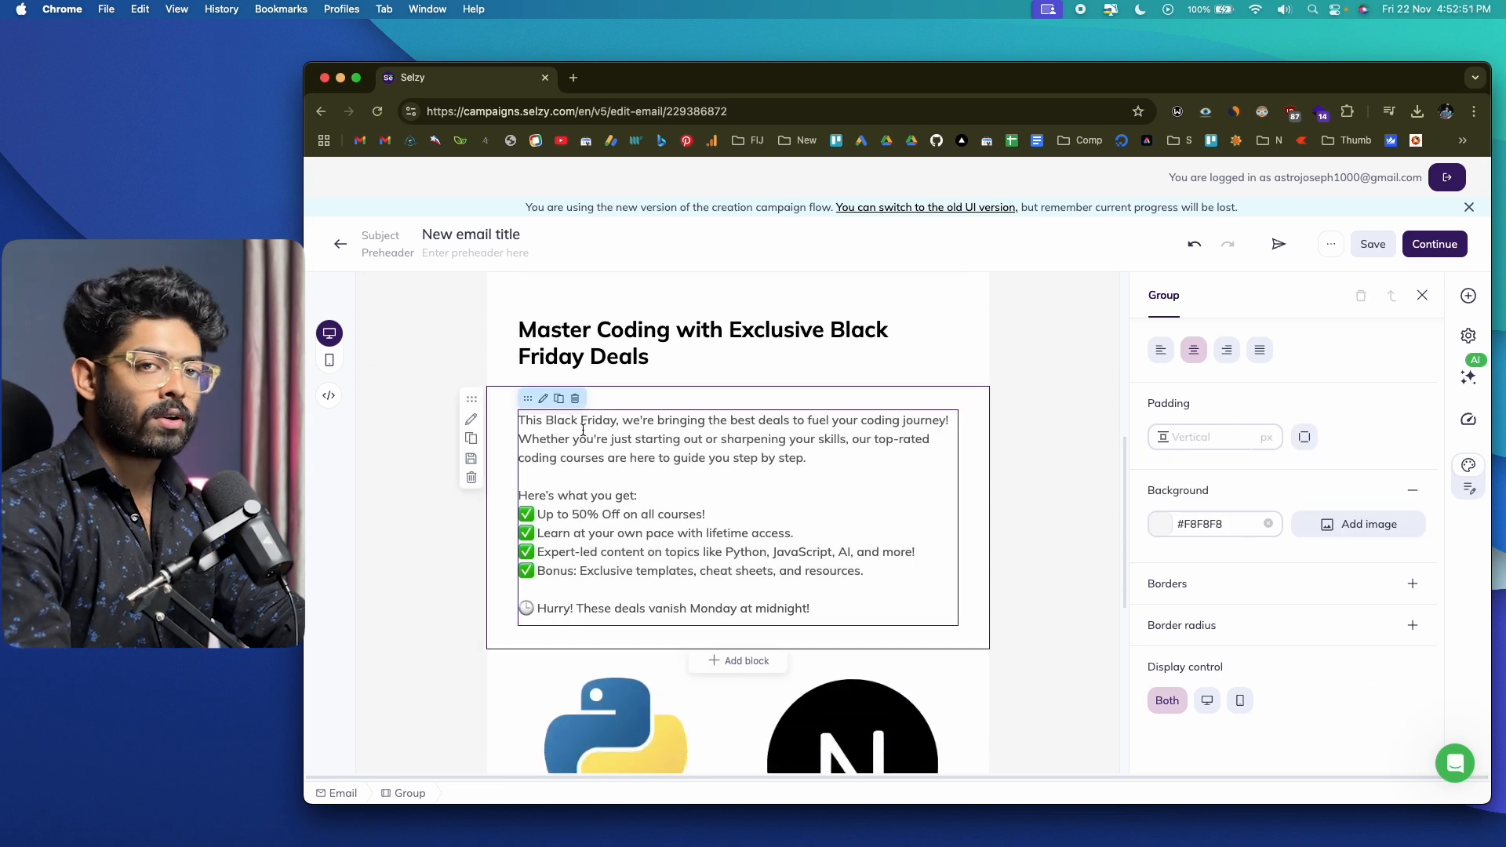
click(623, 401)
drag(624, 403, 622, 410)
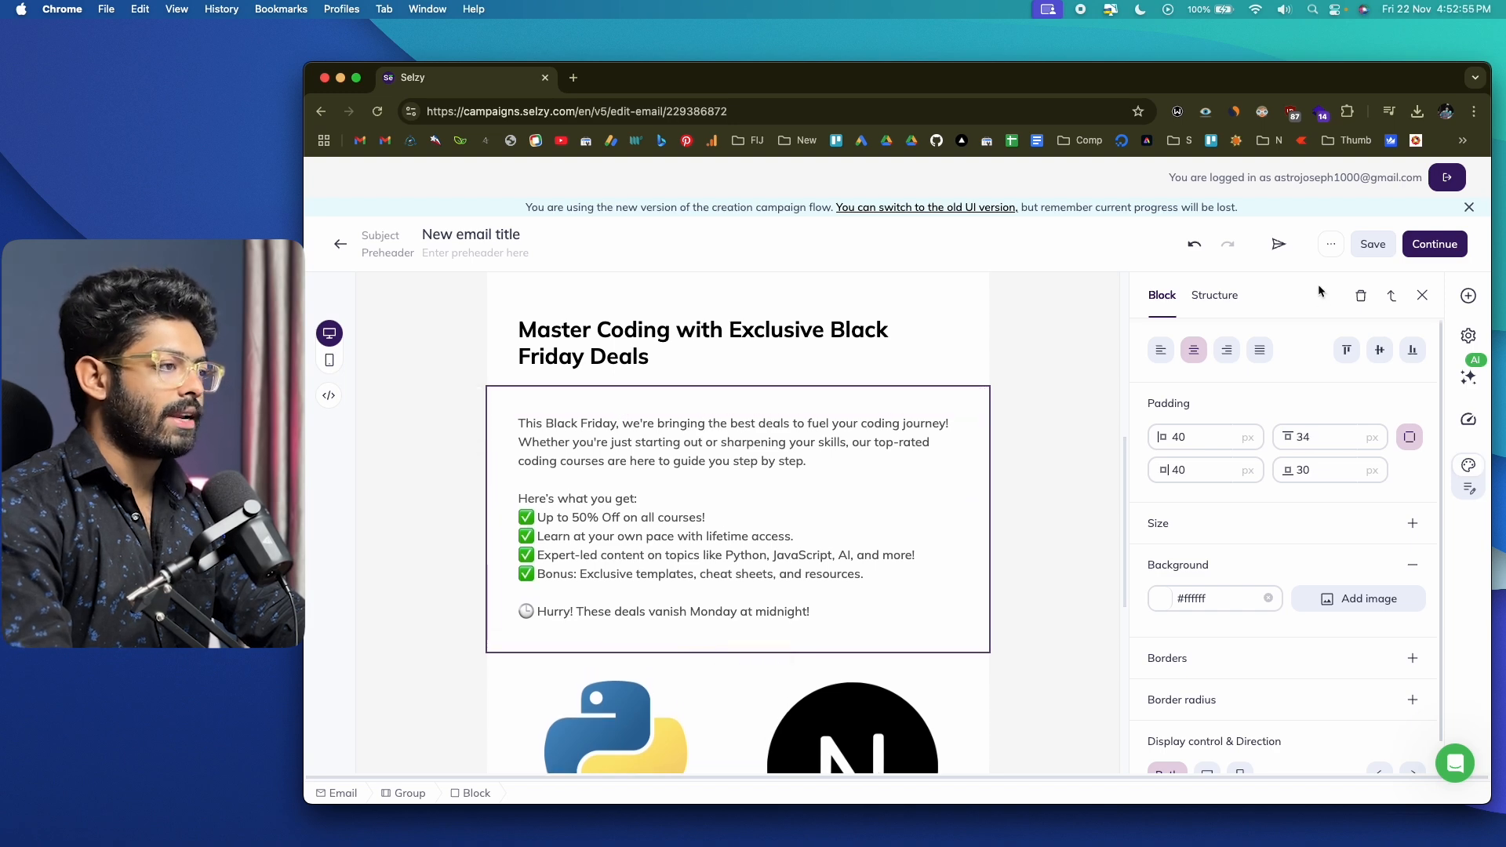
drag(1206, 440, 1163, 439)
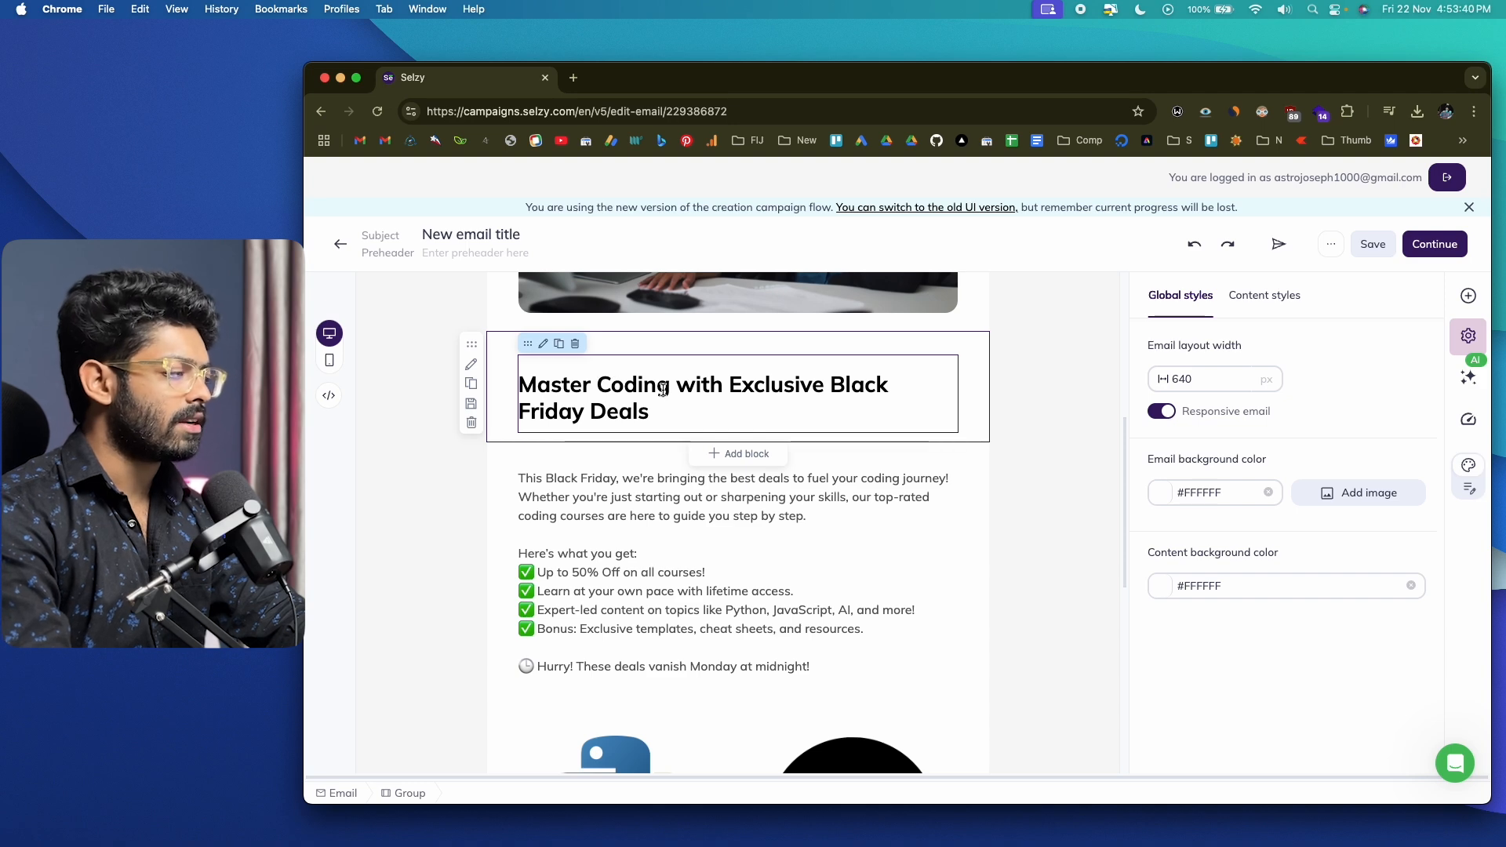
- Centre the "Master Coding with Exclusive Black Friday Deals" headline and set its font to Google Fonts Roboto Black
click(691, 393)
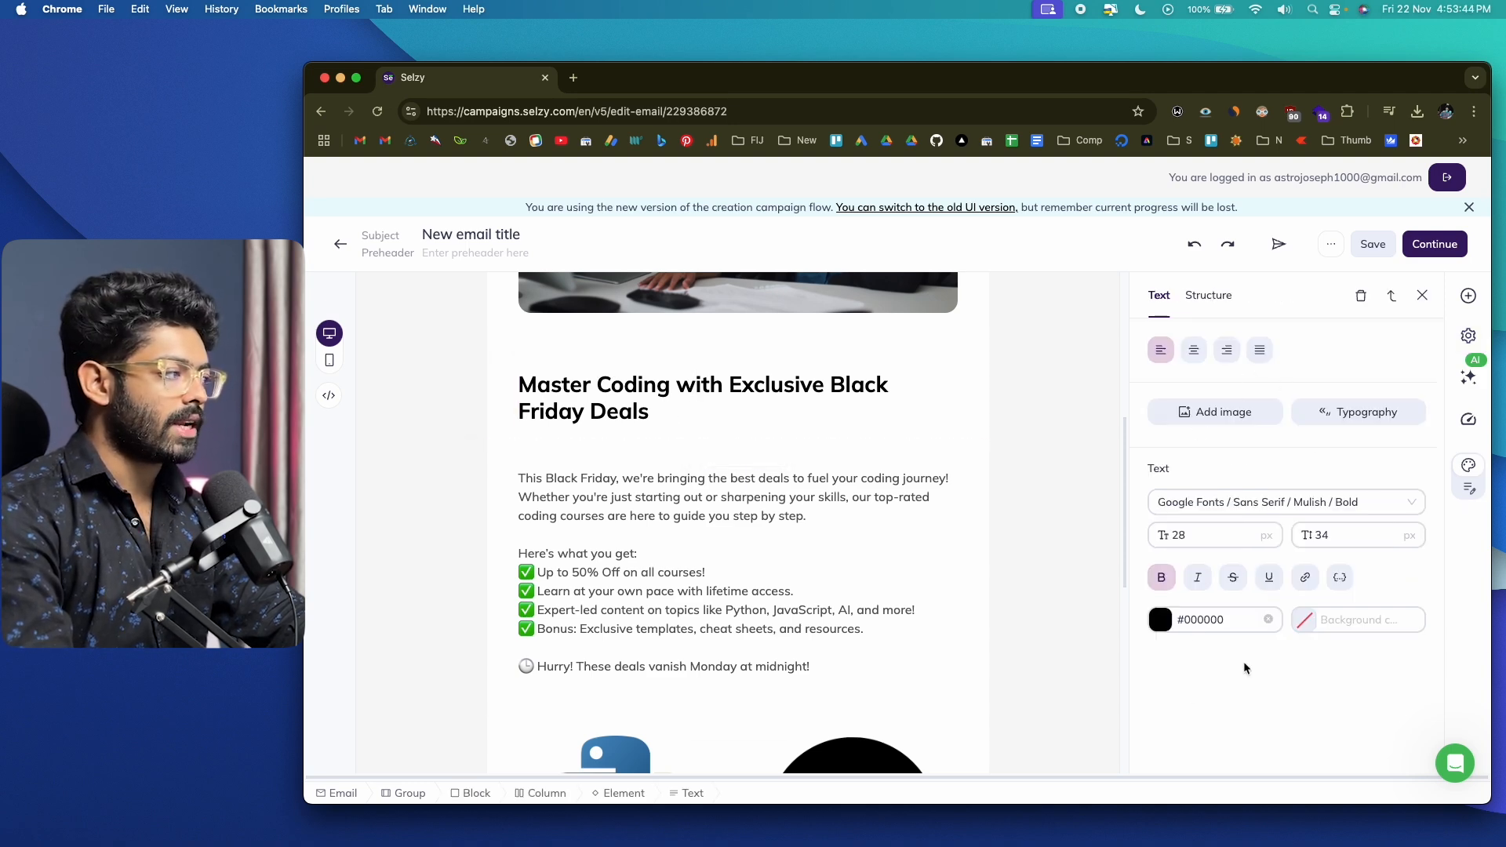
click(1193, 349)
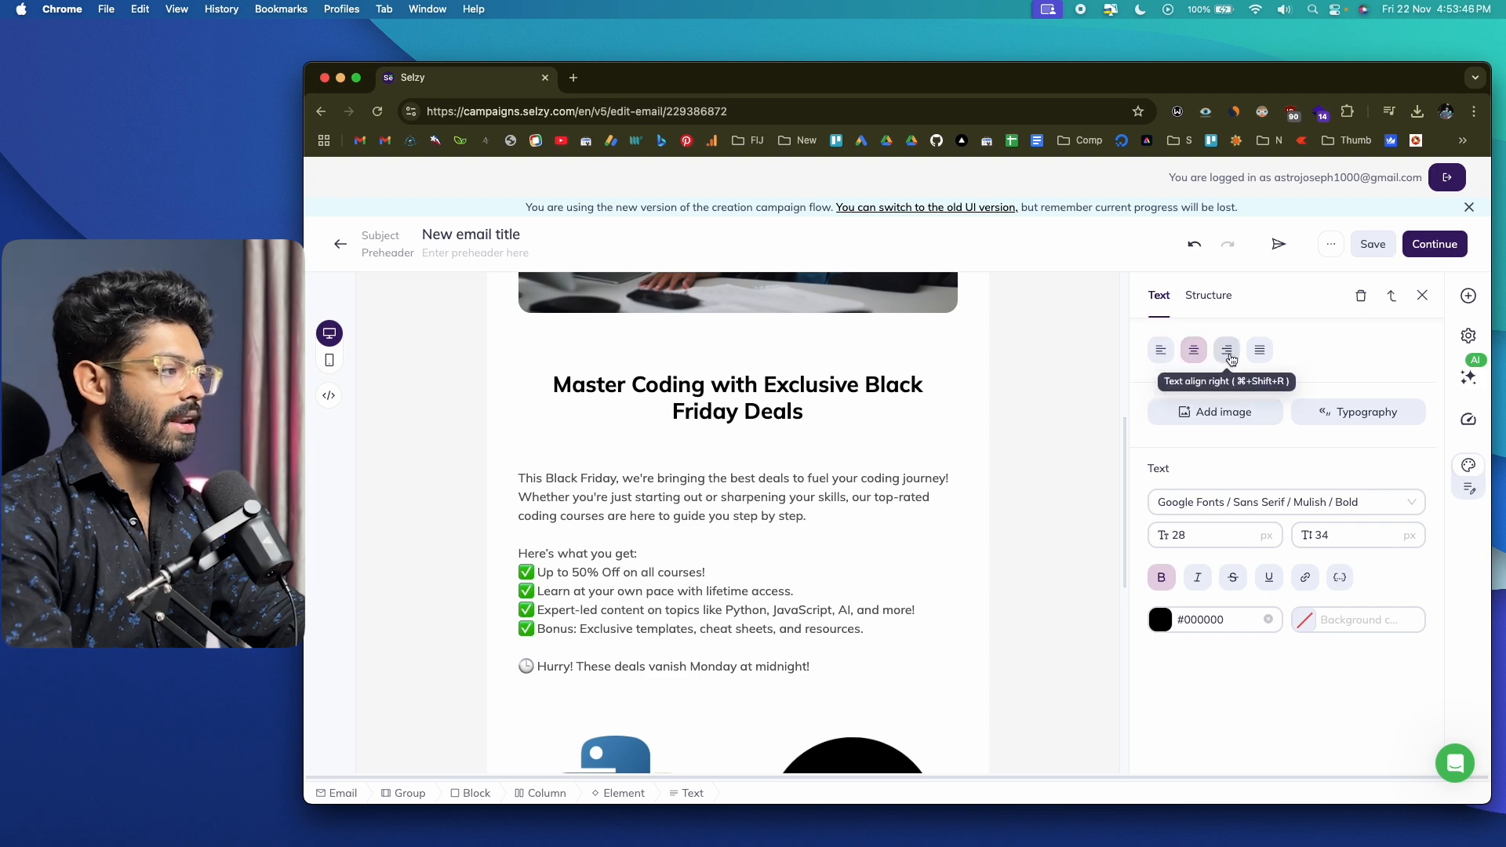
click(1250, 512)
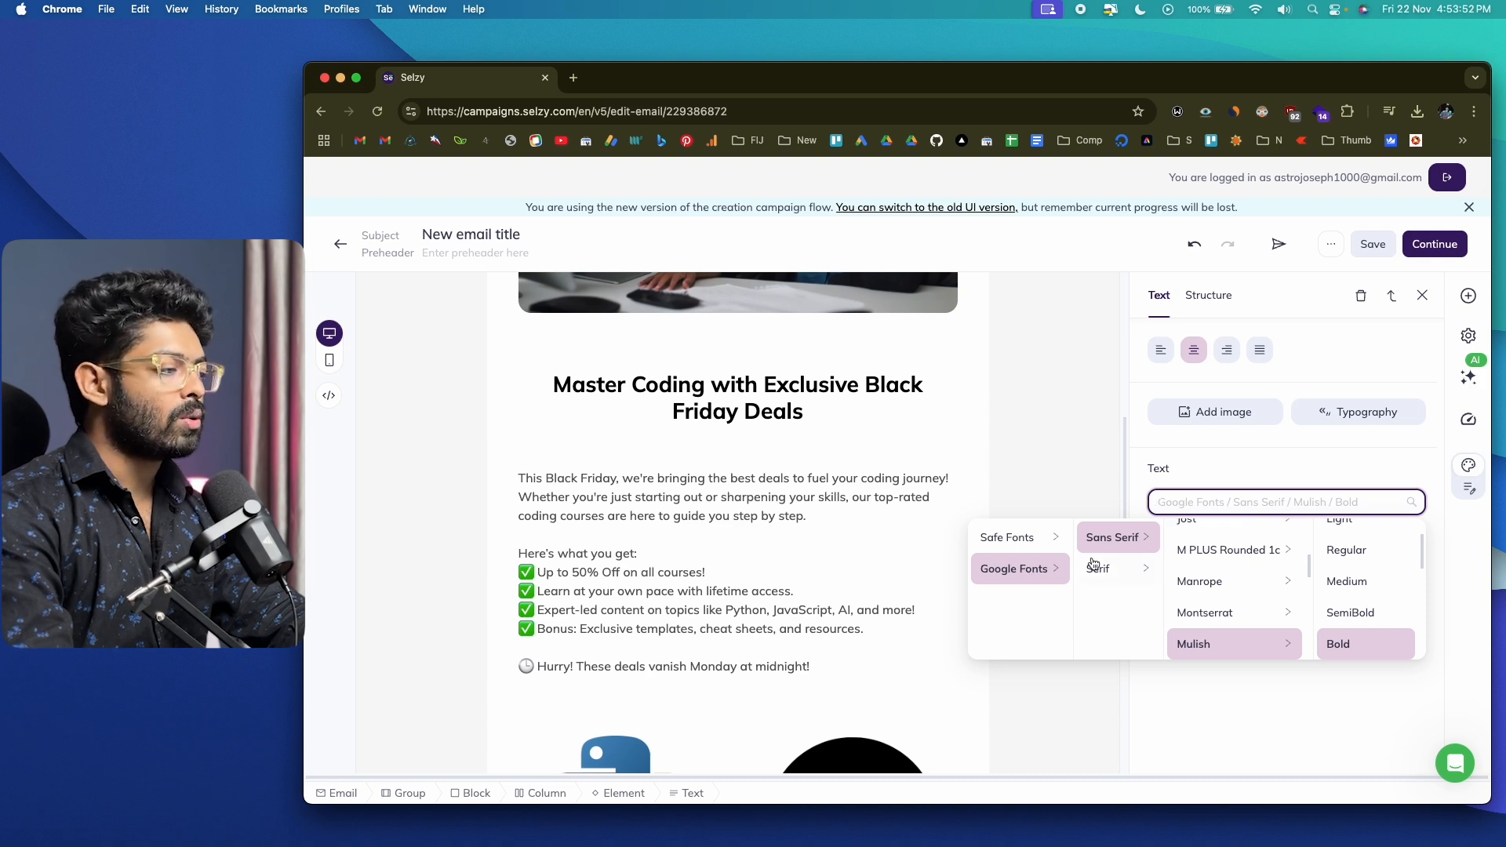
scroll(1206, 575, down, 5)
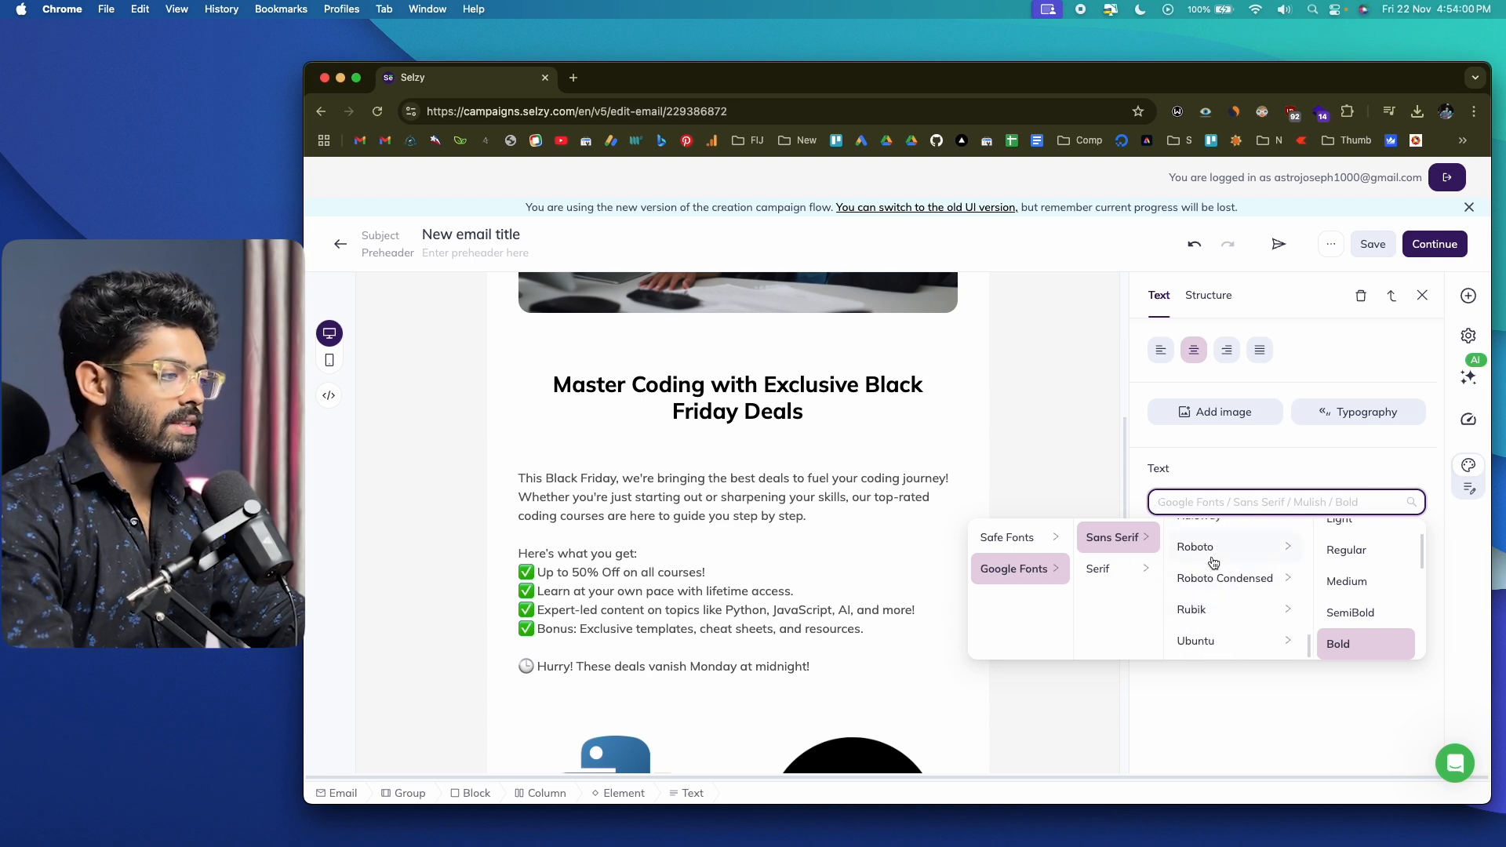
click(1215, 560)
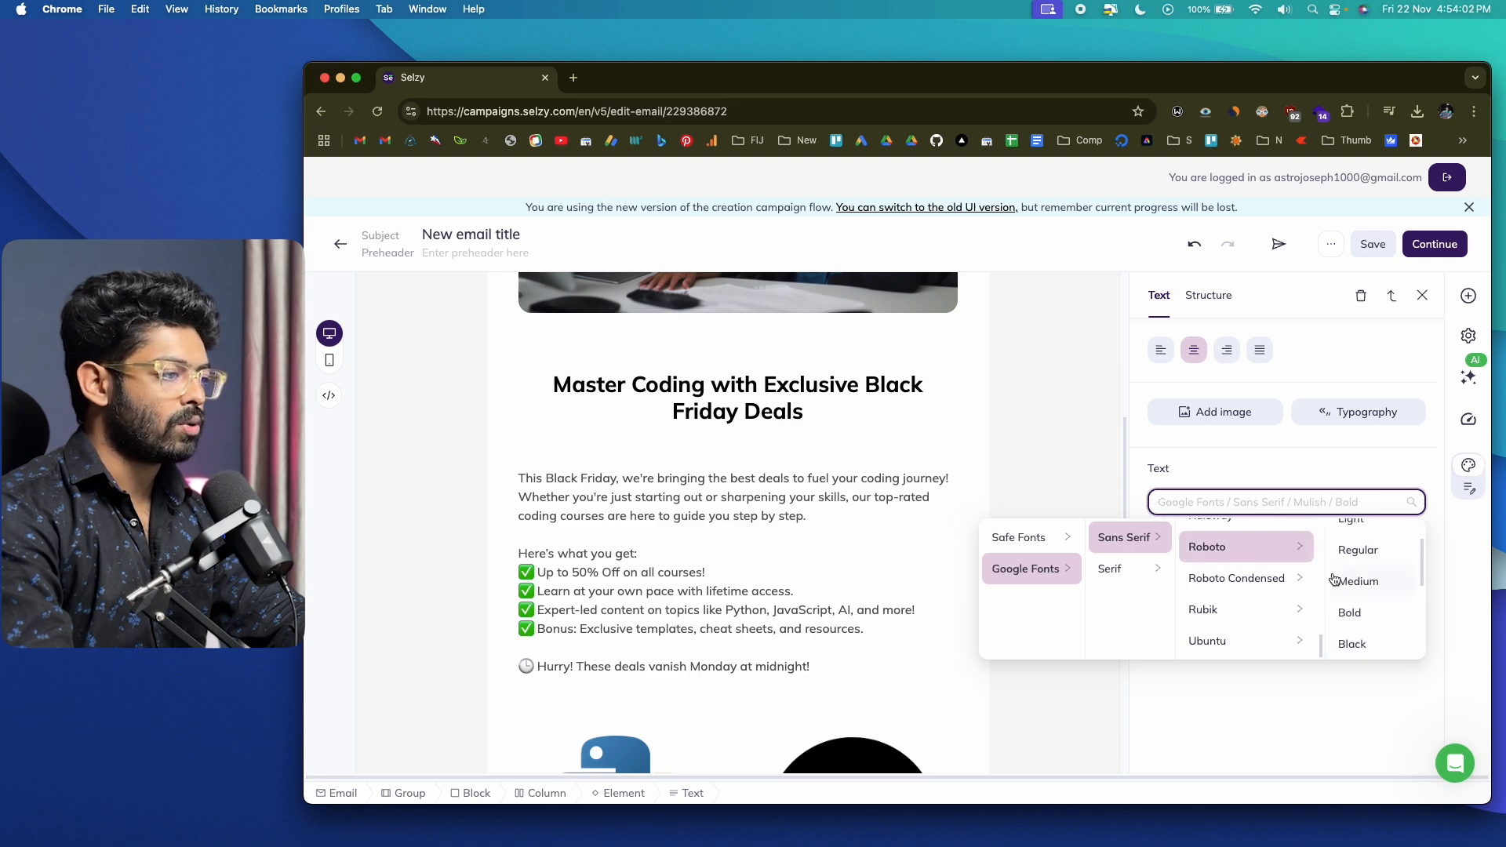
click(1351, 644)
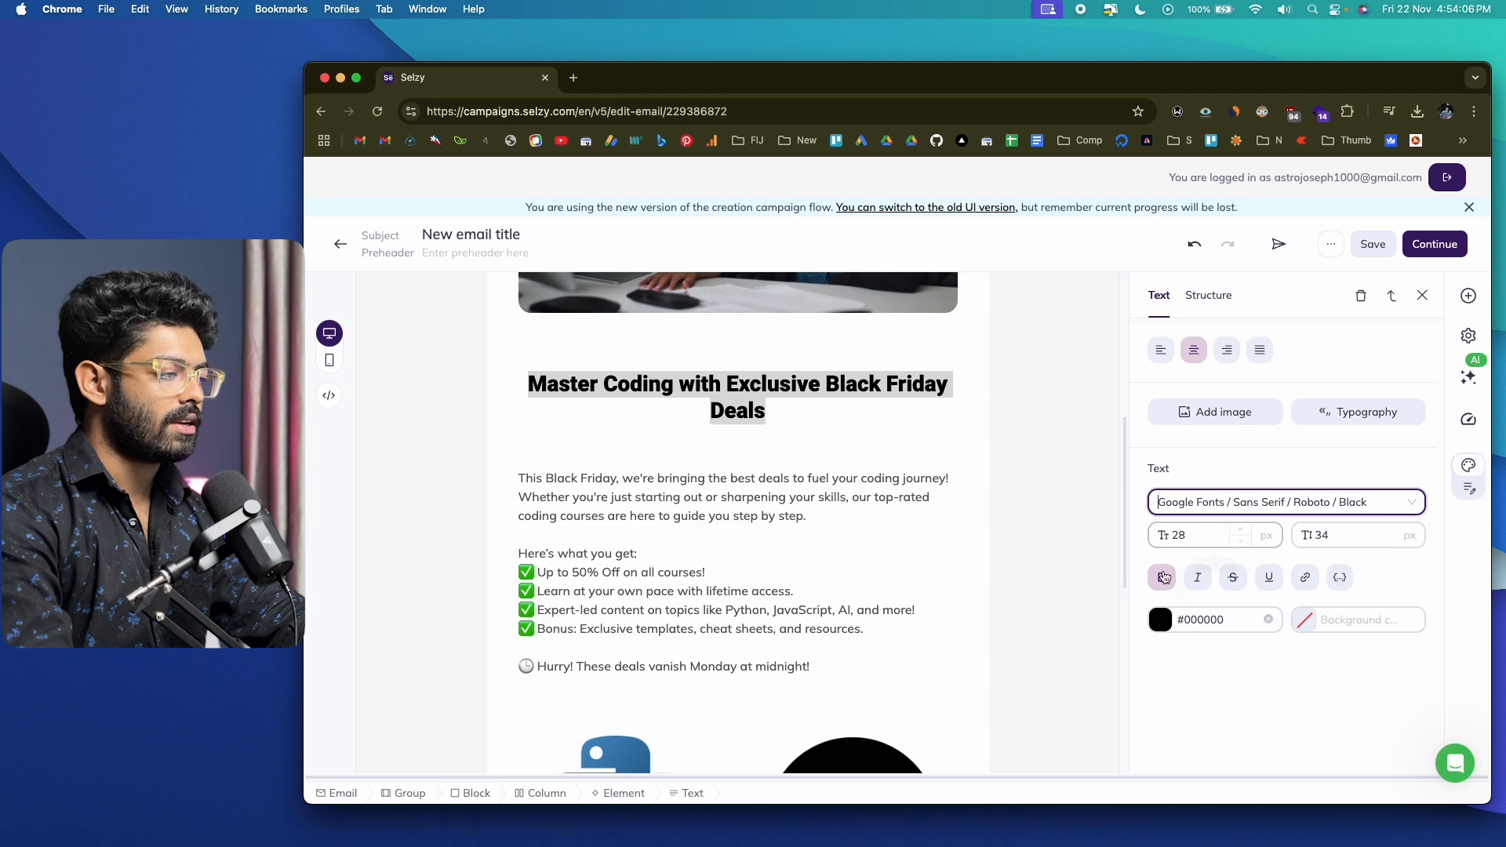
- Set the headline's font size to 32 px and its text colour to blue #2f54eb, without italics
click(1195, 580)
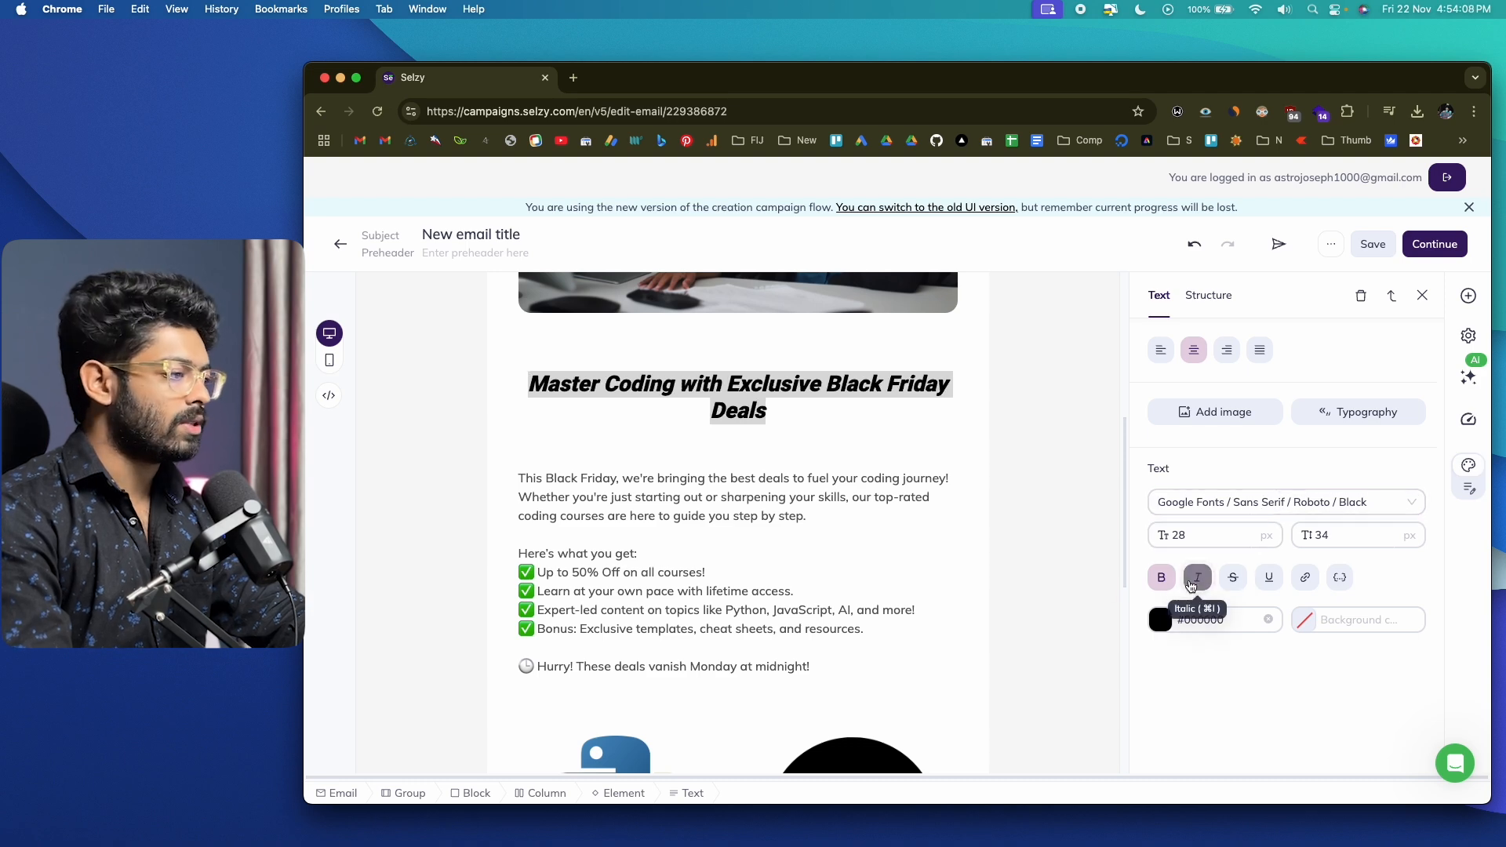
click(1200, 582)
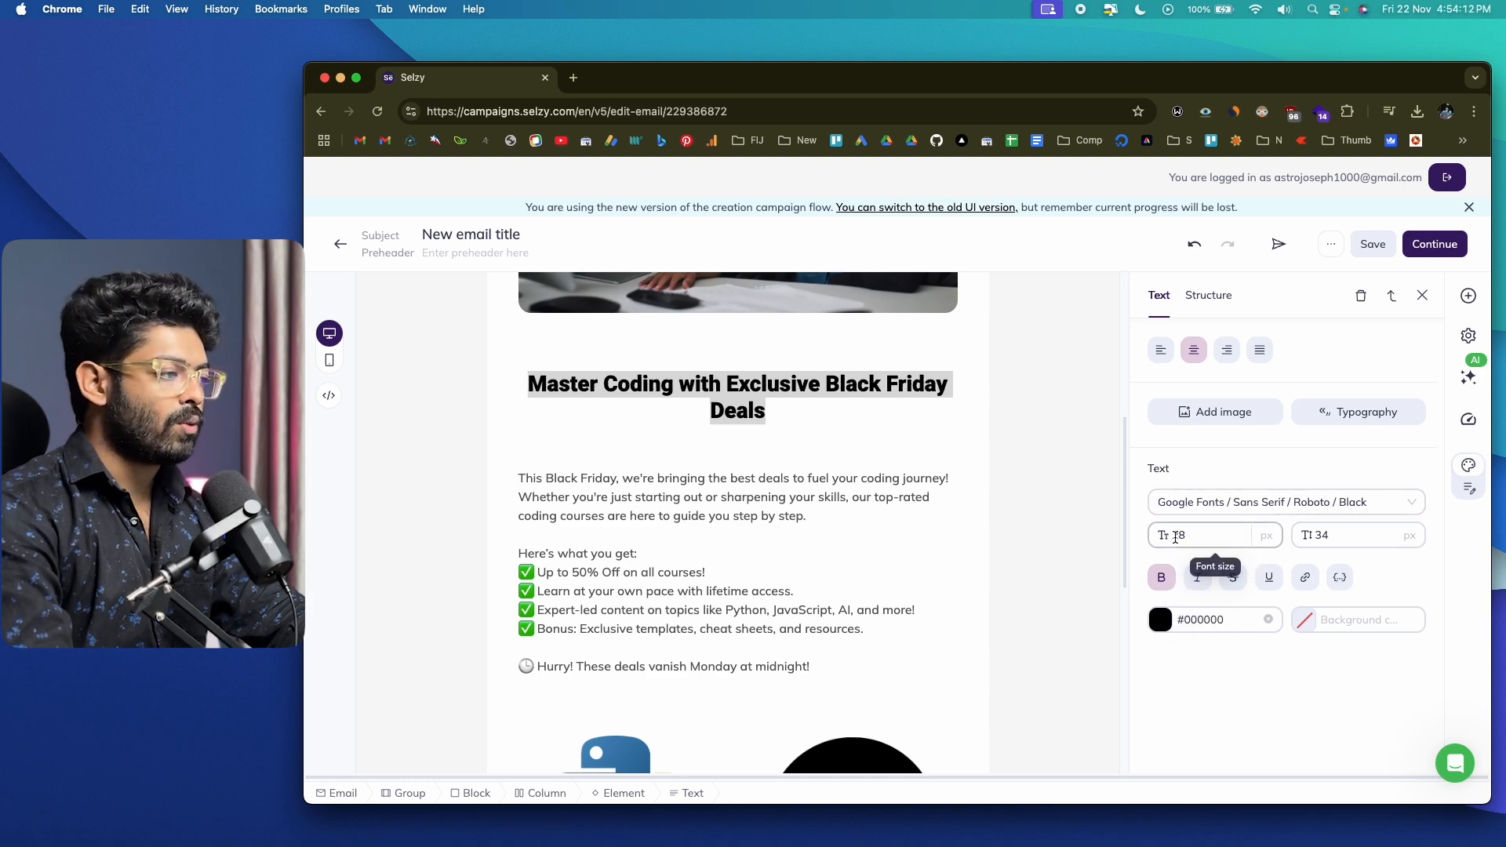
mouse_move(1170, 538)
mouse_down()
mouse_move(1193, 538)
mouse_move(1172, 544)
mouse_up()
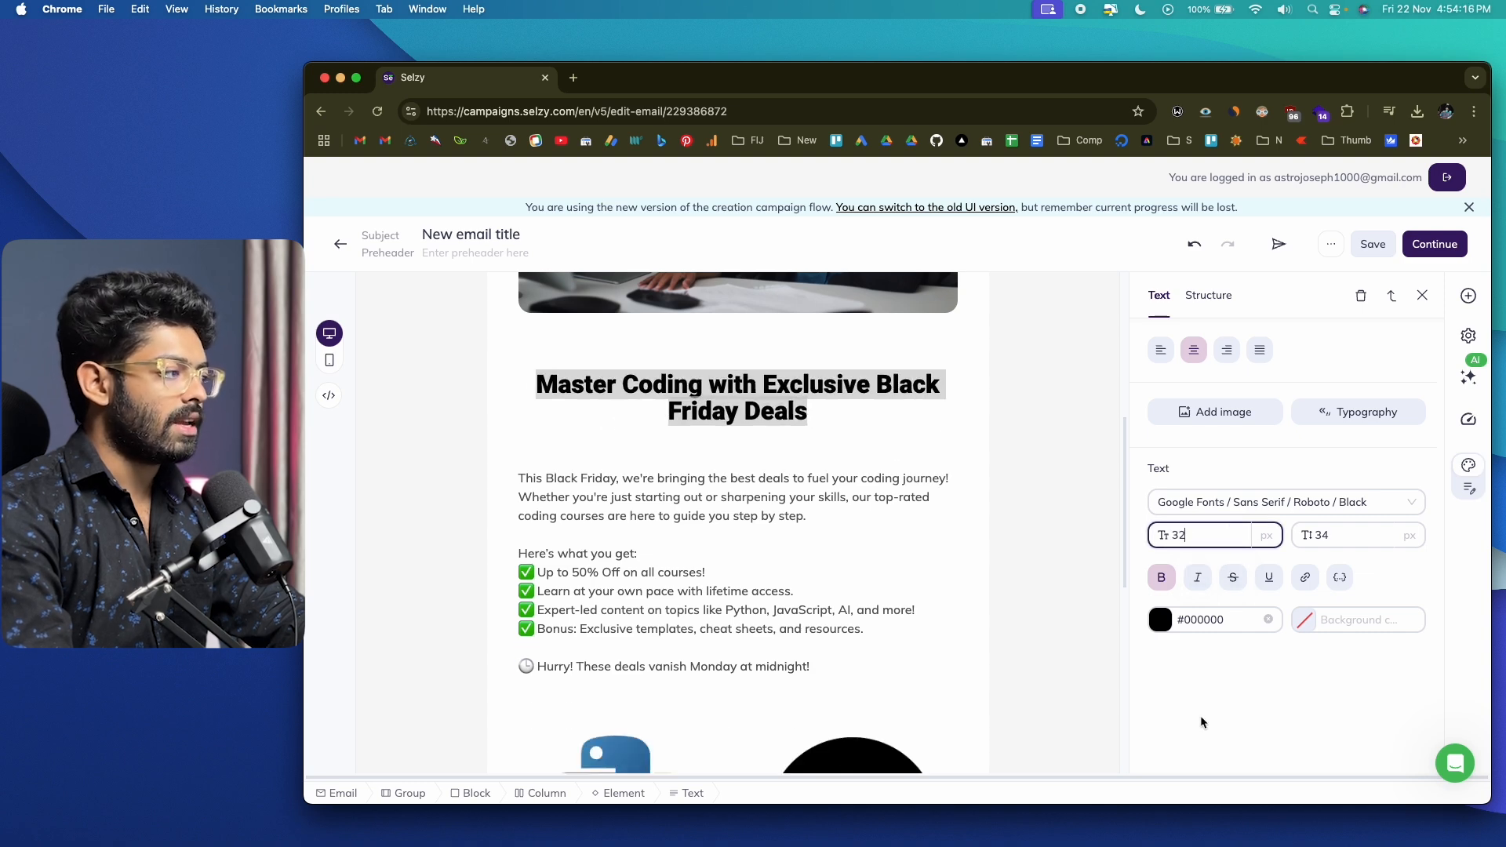
click(1161, 623)
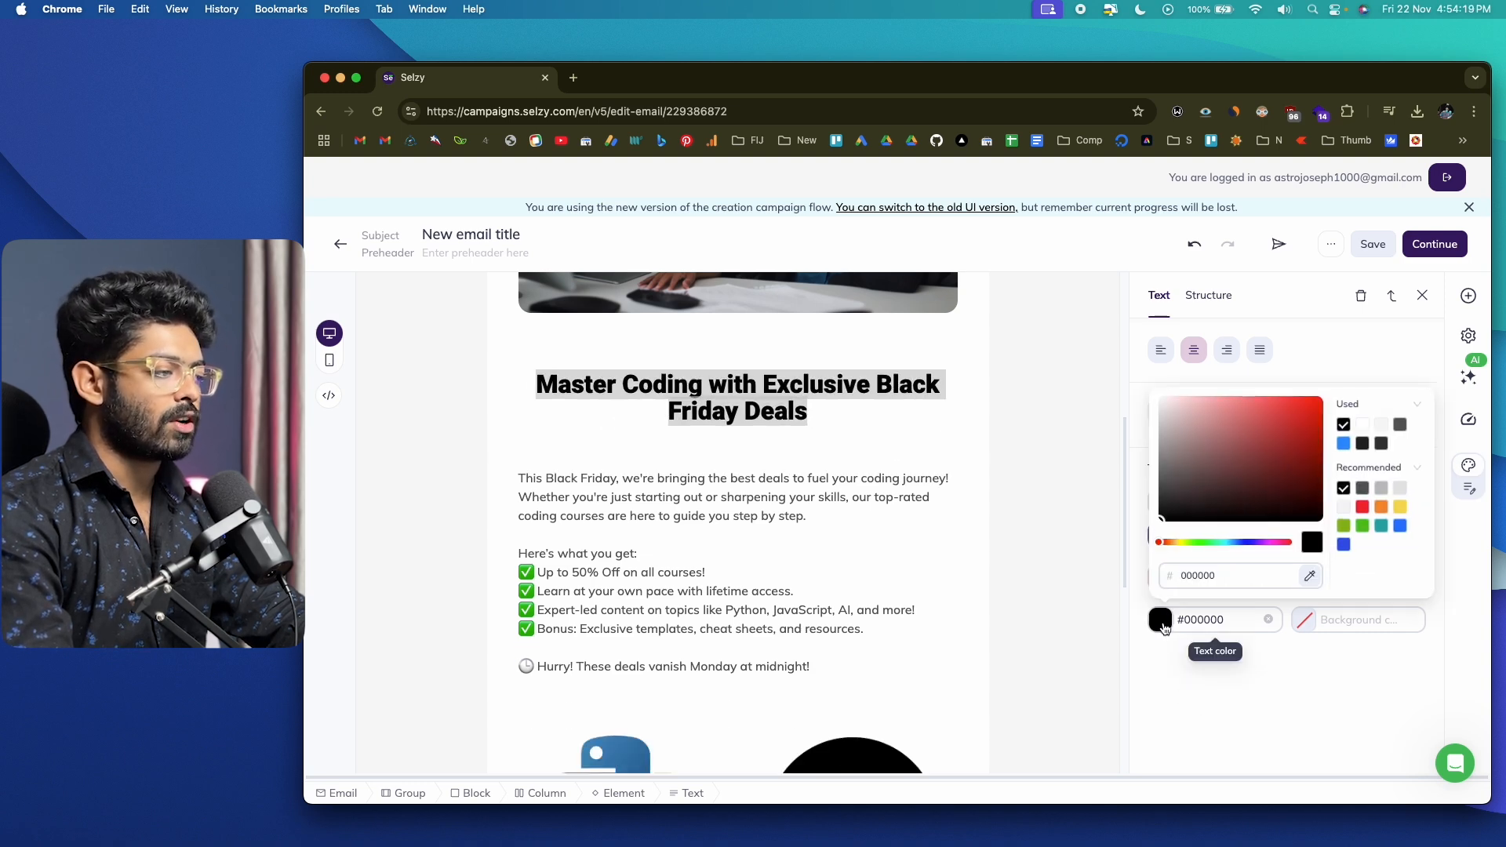
click(1344, 545)
click(1254, 720)
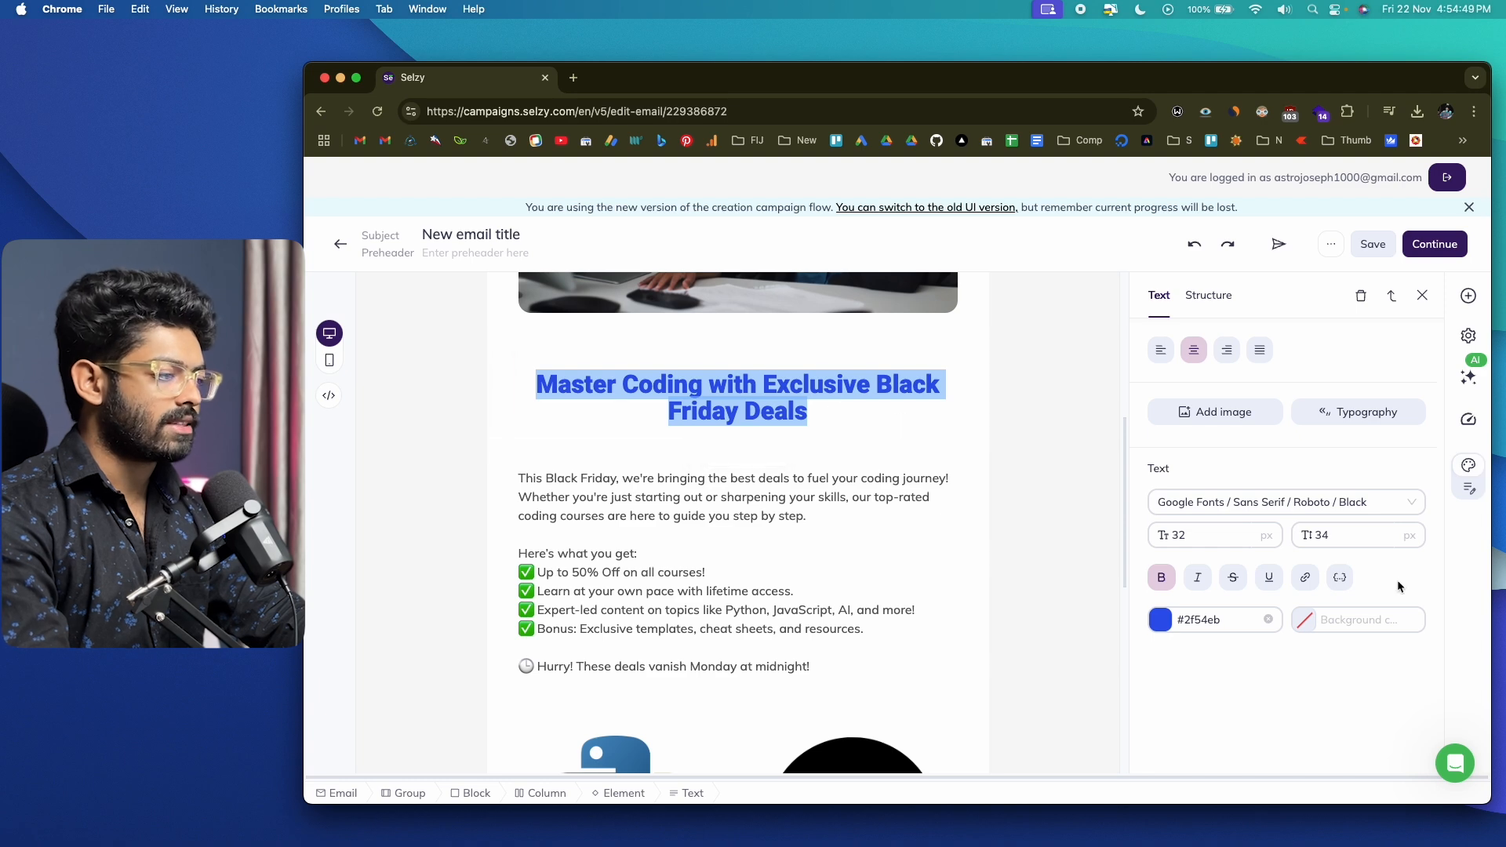
- Try a black background colour behind the headline text and undo it
click(1305, 619)
drag(1170, 483, 1020, 474)
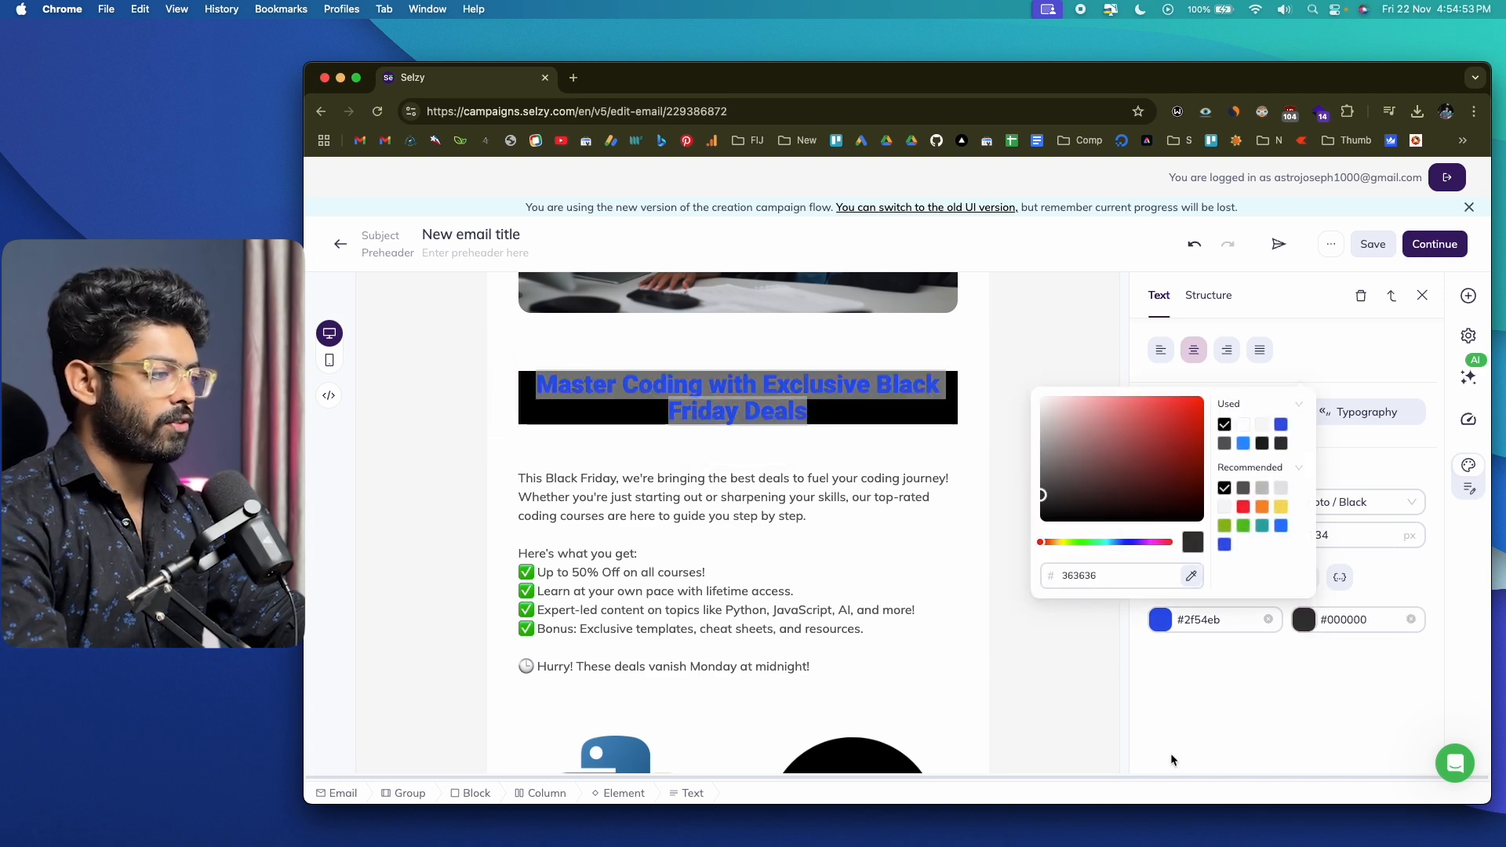
click(1178, 726)
key(super+z)
- Set the font of the body text listing the course offers to Google Fonts Roboto Regular
click(663, 464)
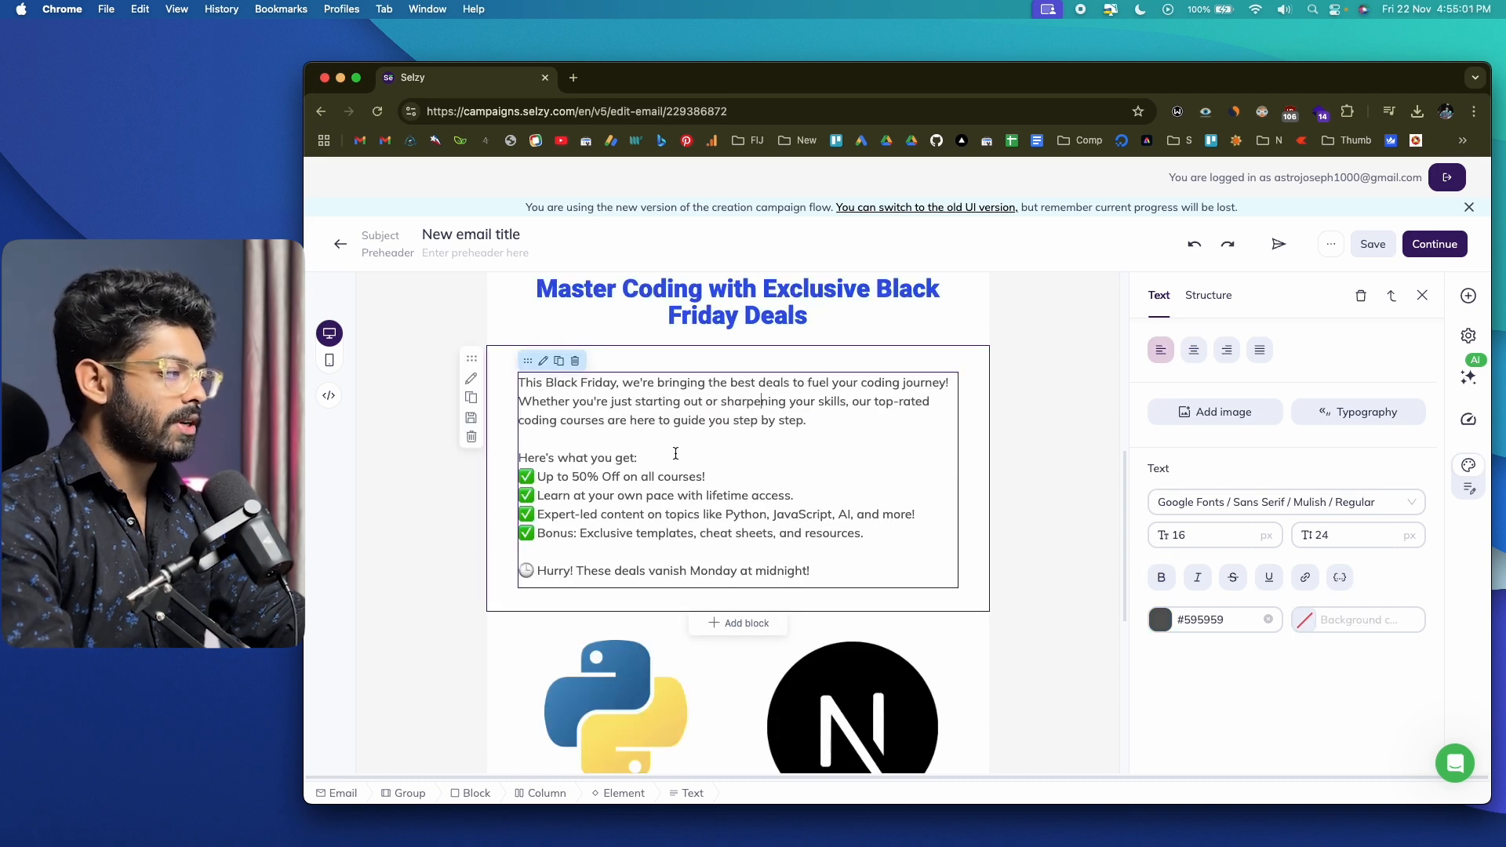
click(1184, 502)
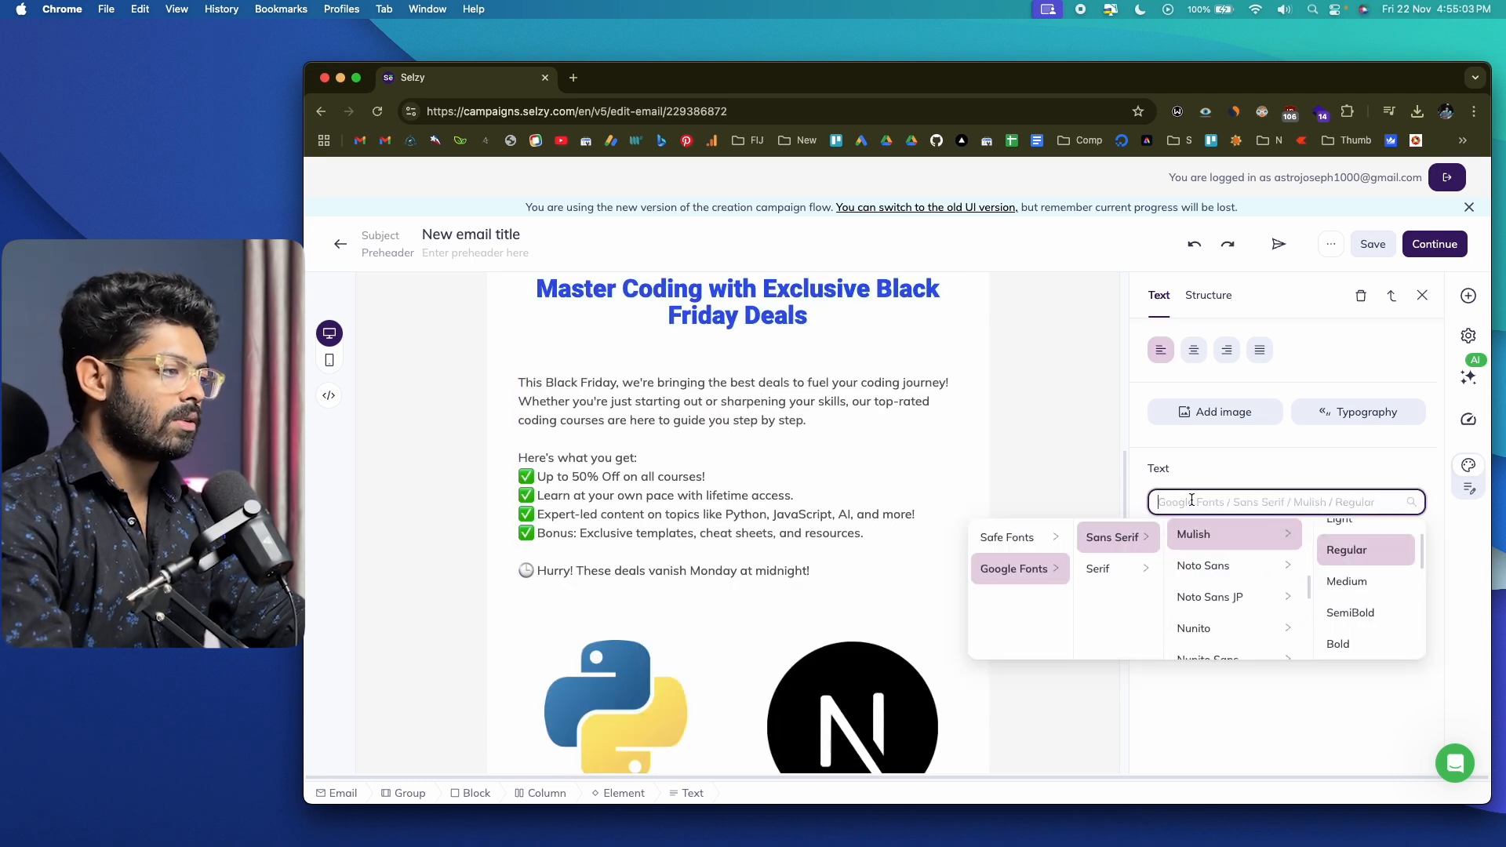
scroll(1189, 611, down, 5)
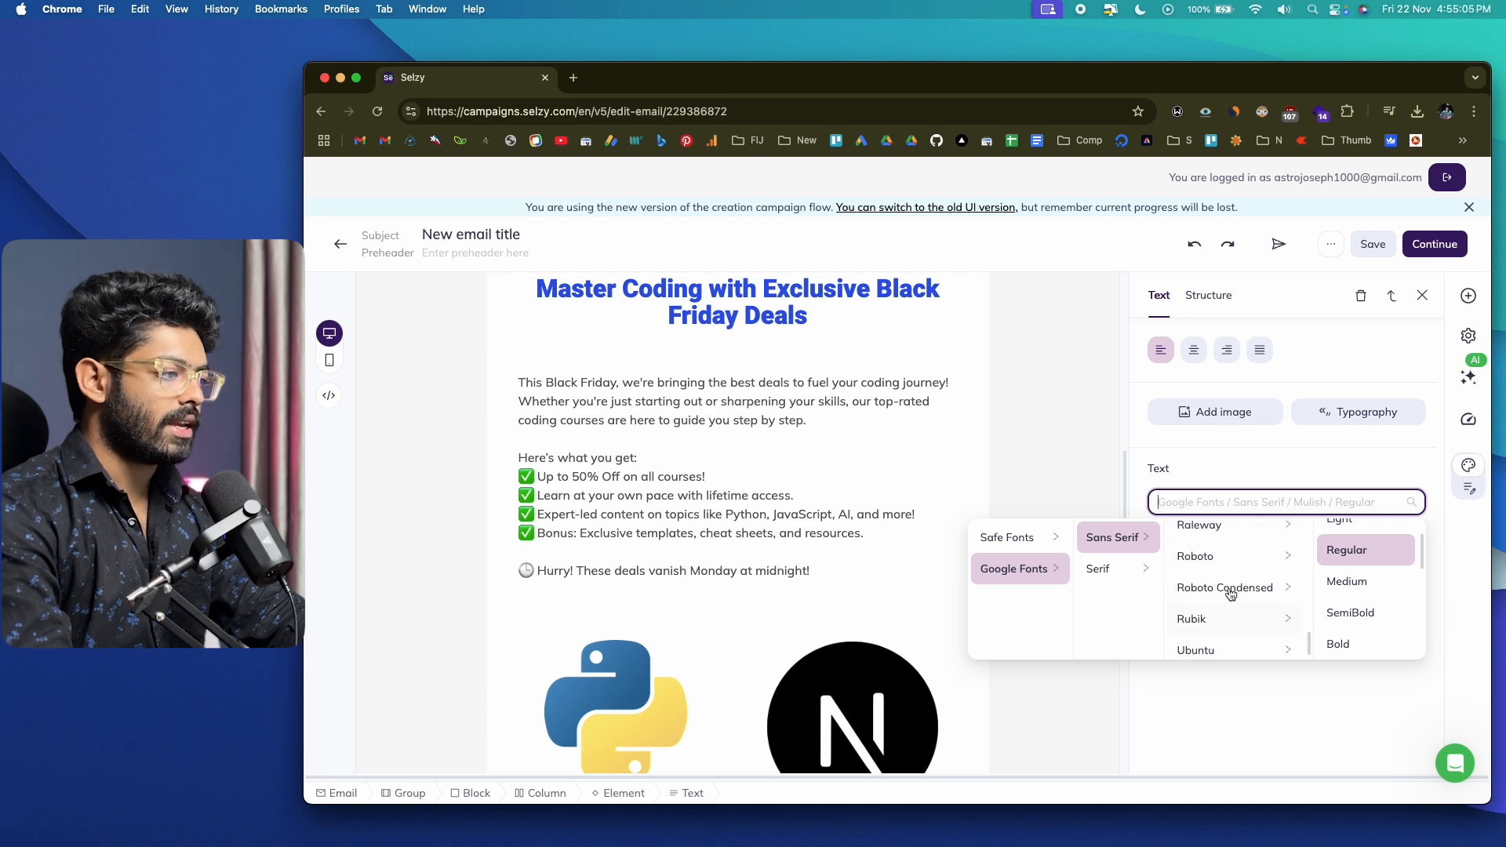
mouse_move(1291, 563)
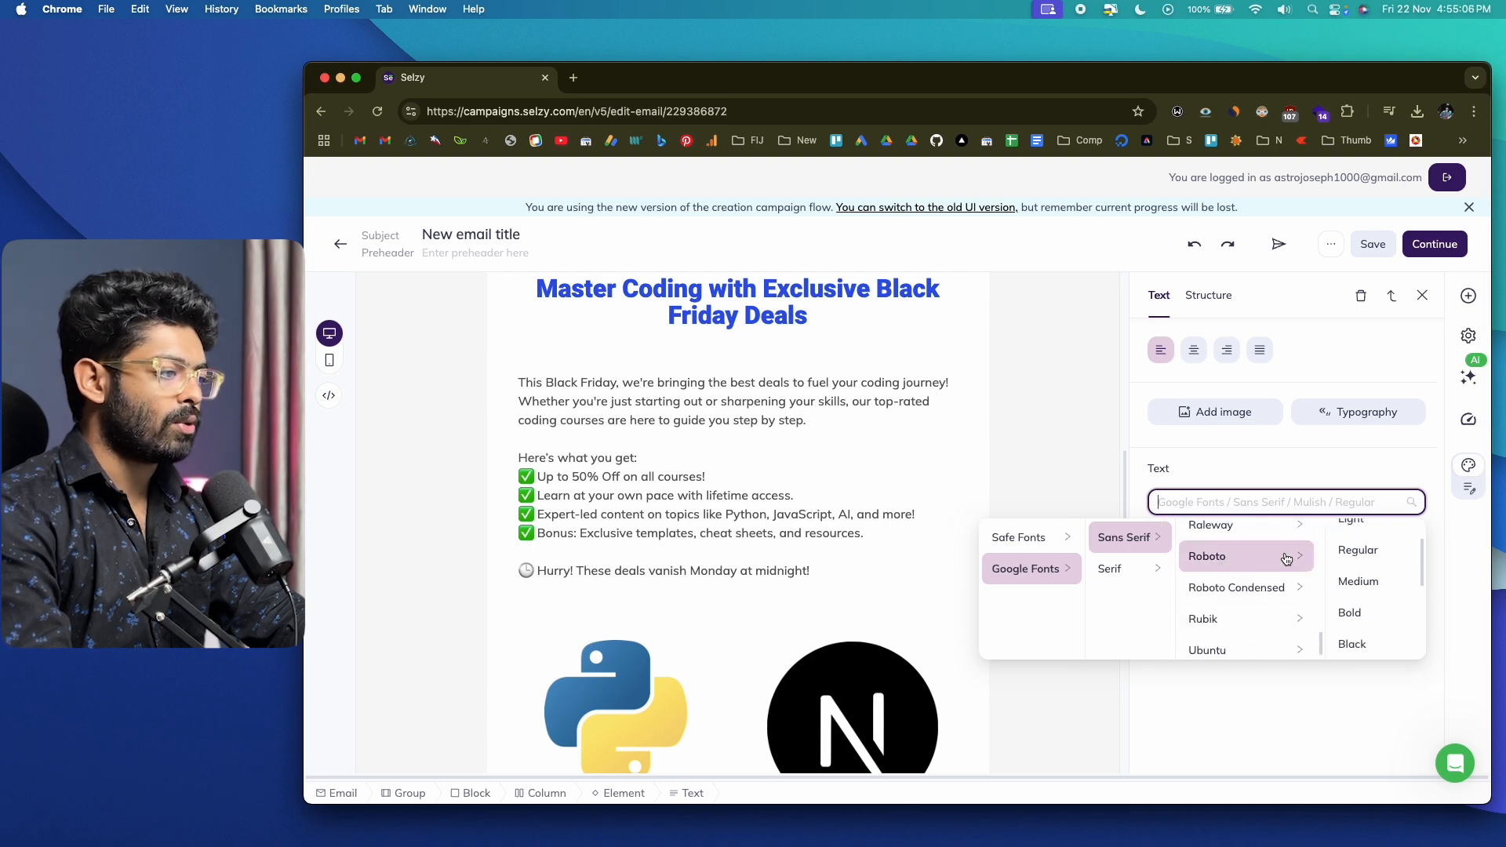
click(1361, 587)
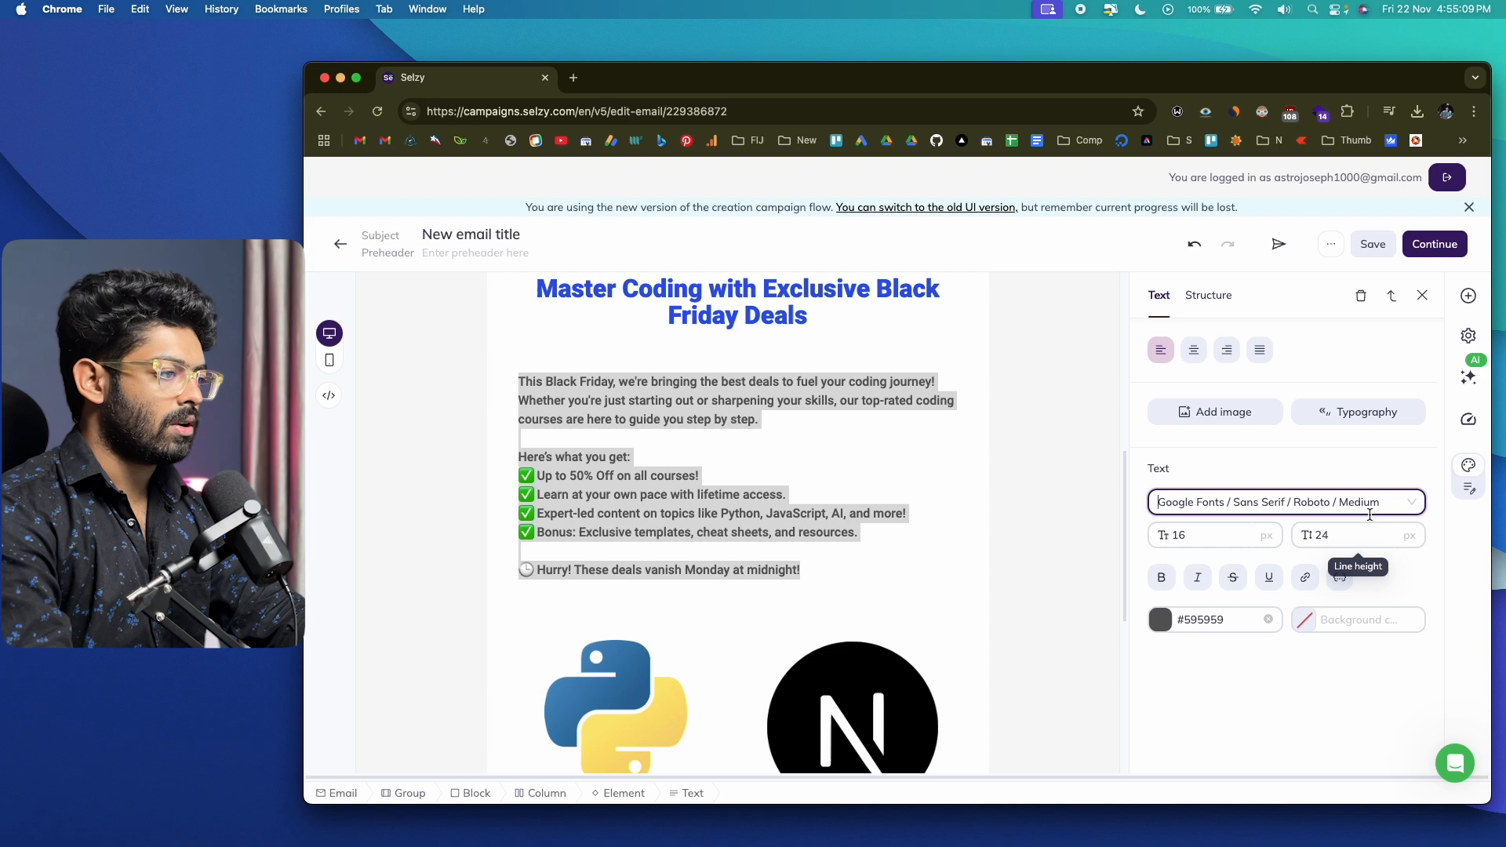
click(1368, 512)
click(1366, 561)
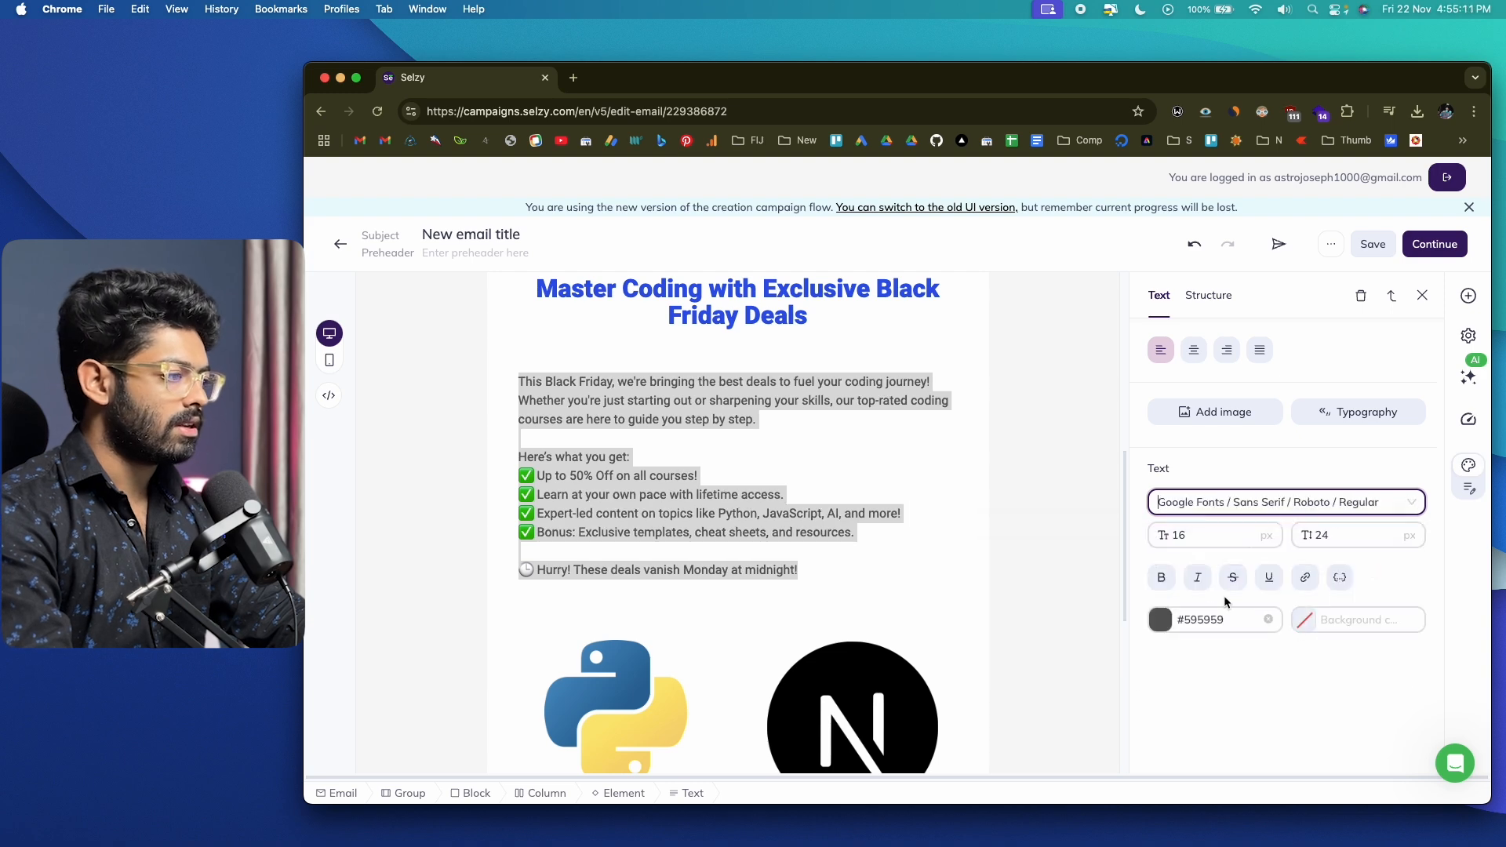
click(658, 439)
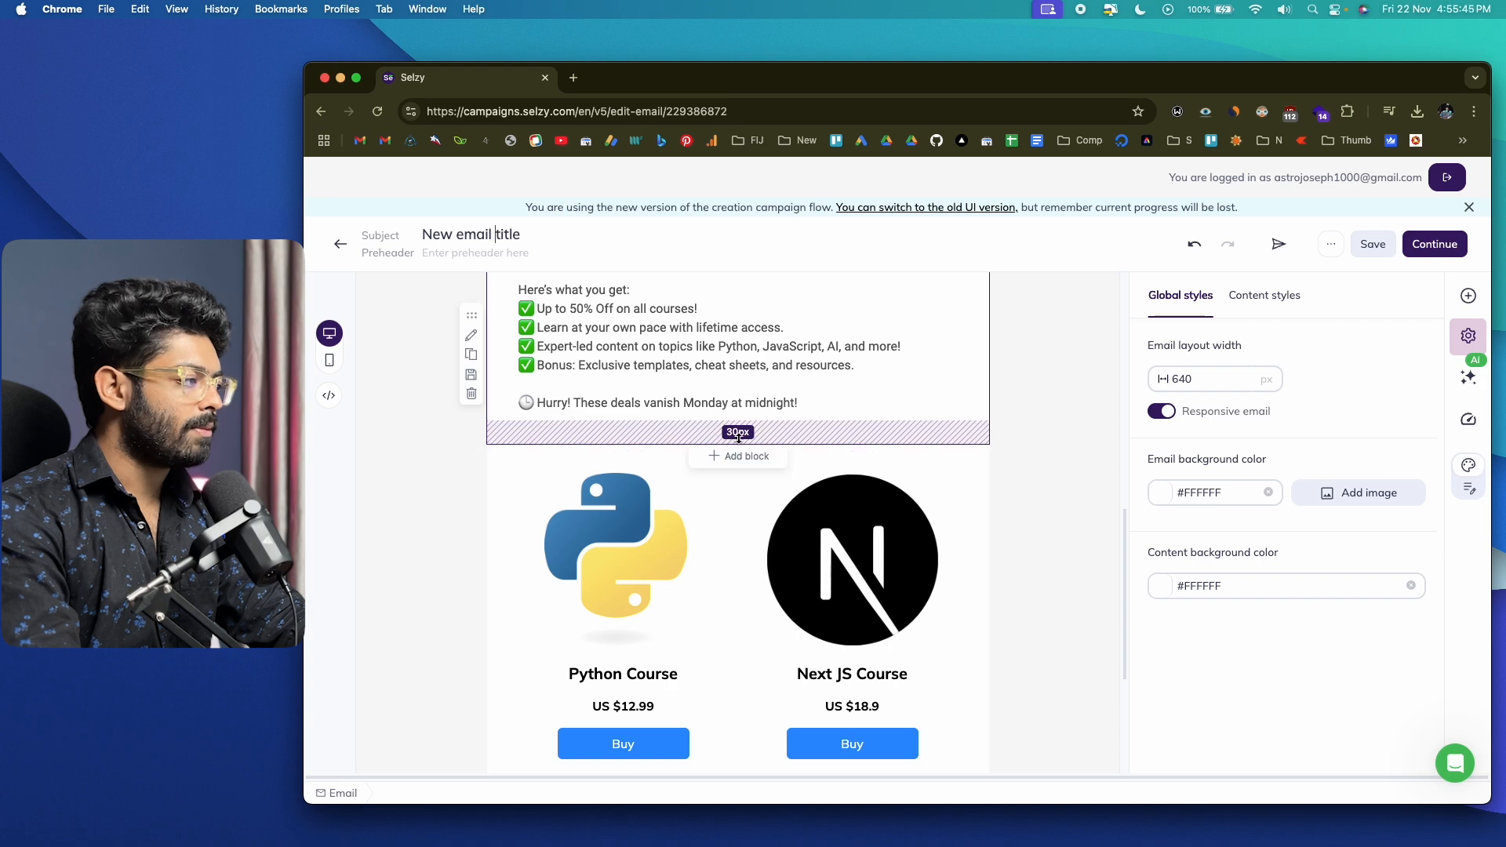
- Insert a single-column block between the body text and the course products, and place a Text element in it
click(726, 458)
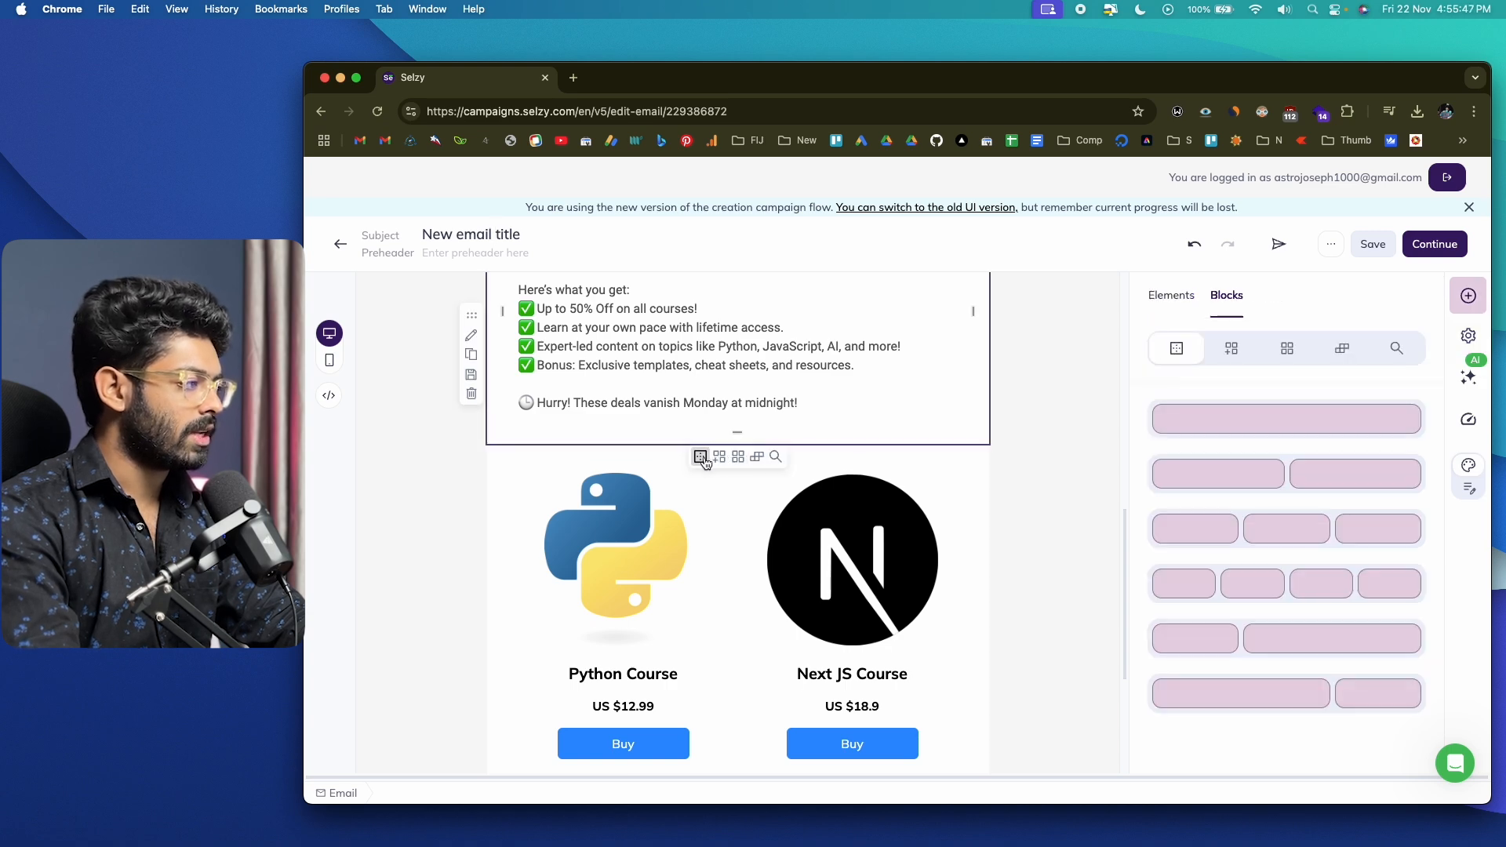
drag(1228, 414, 791, 433)
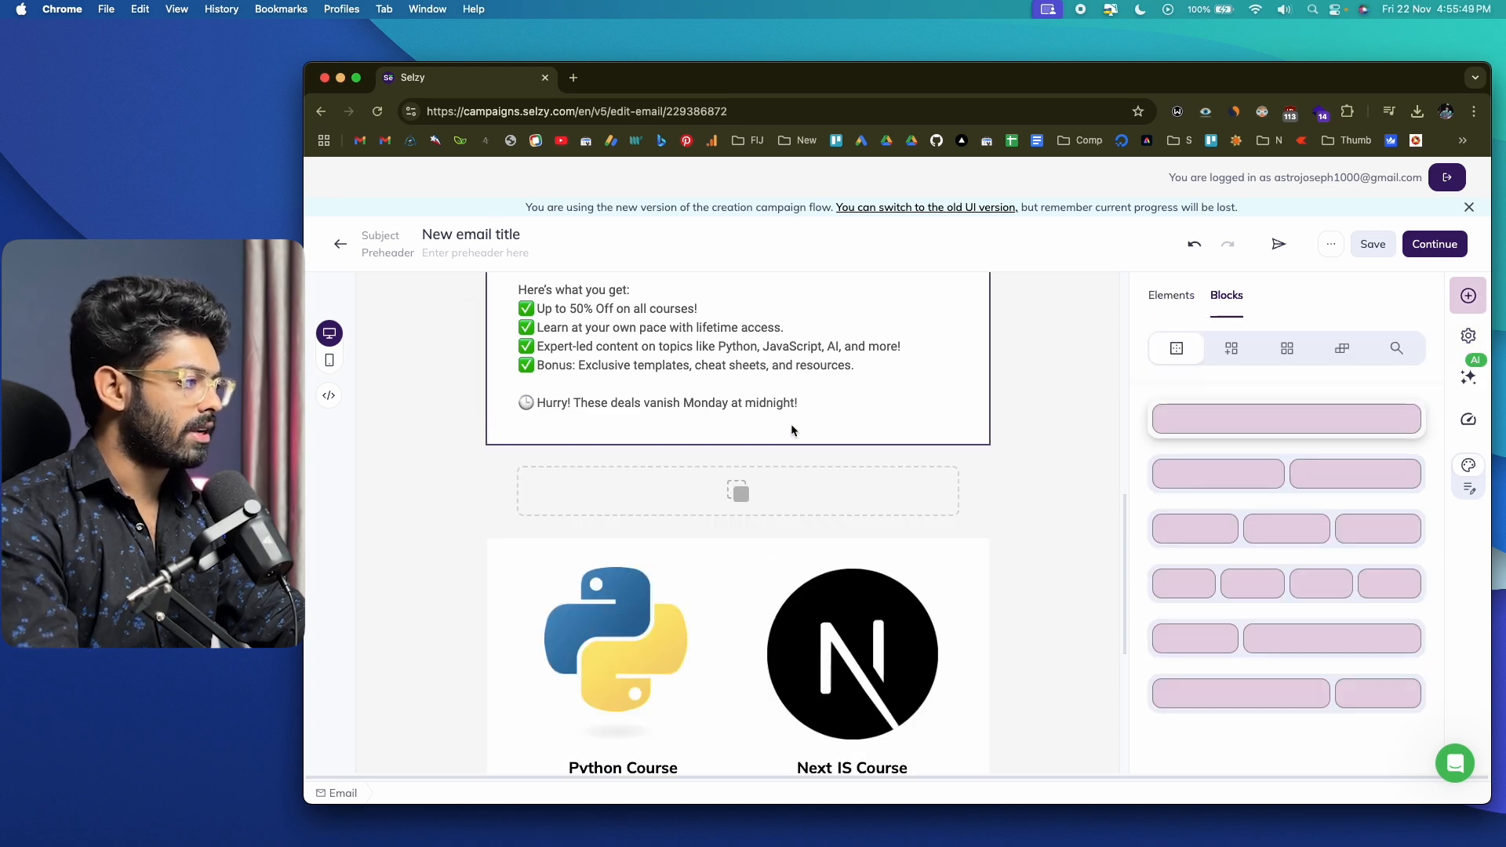
click(1169, 298)
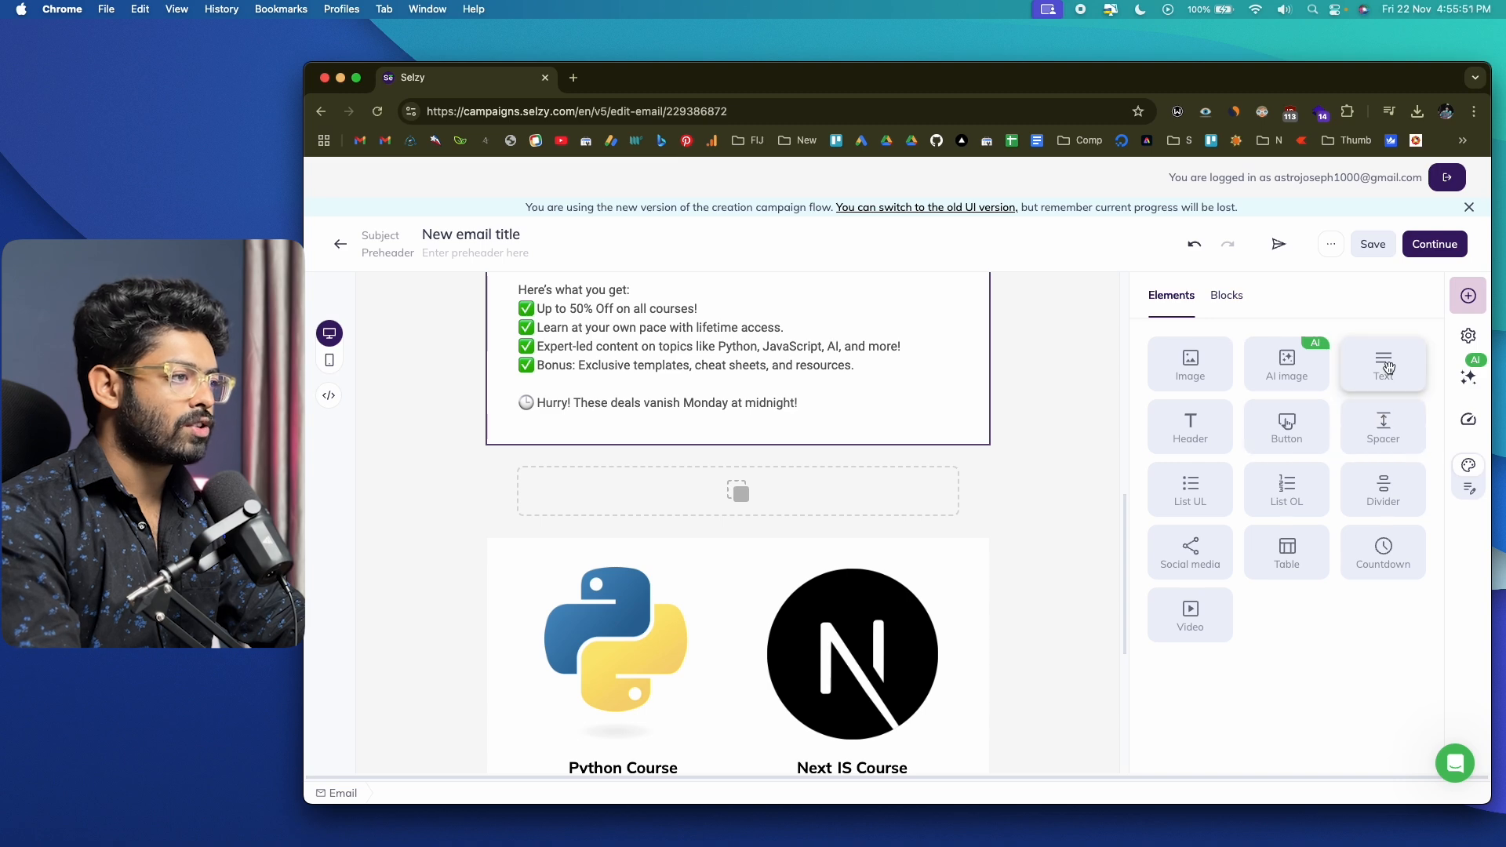
drag(1382, 362, 747, 482)
click(748, 478)
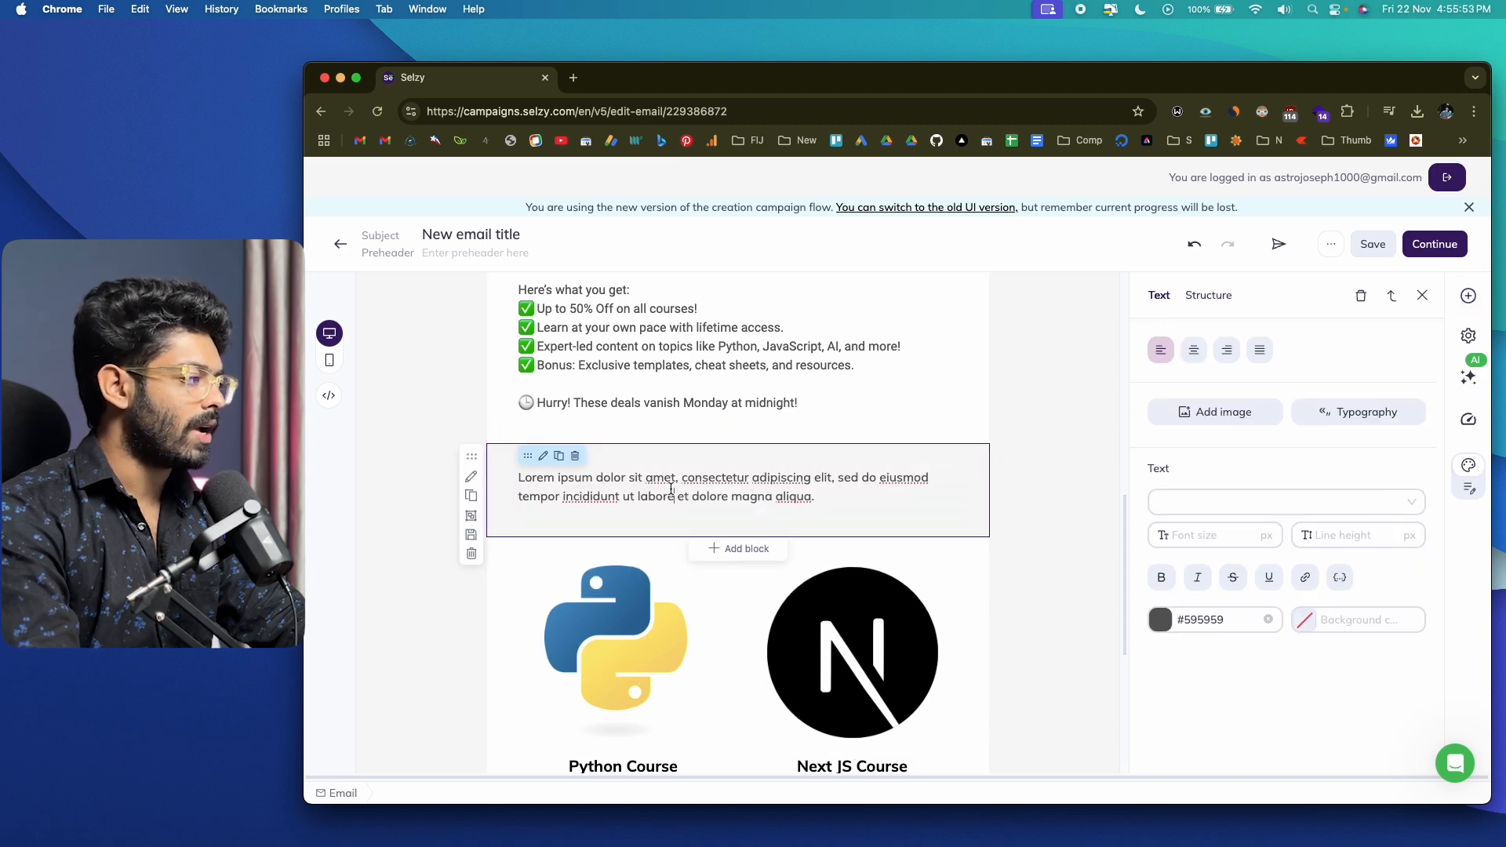
- Ask the AI assistant to write a couple of sentences about the Black Friday deal on coding courses
click(674, 494)
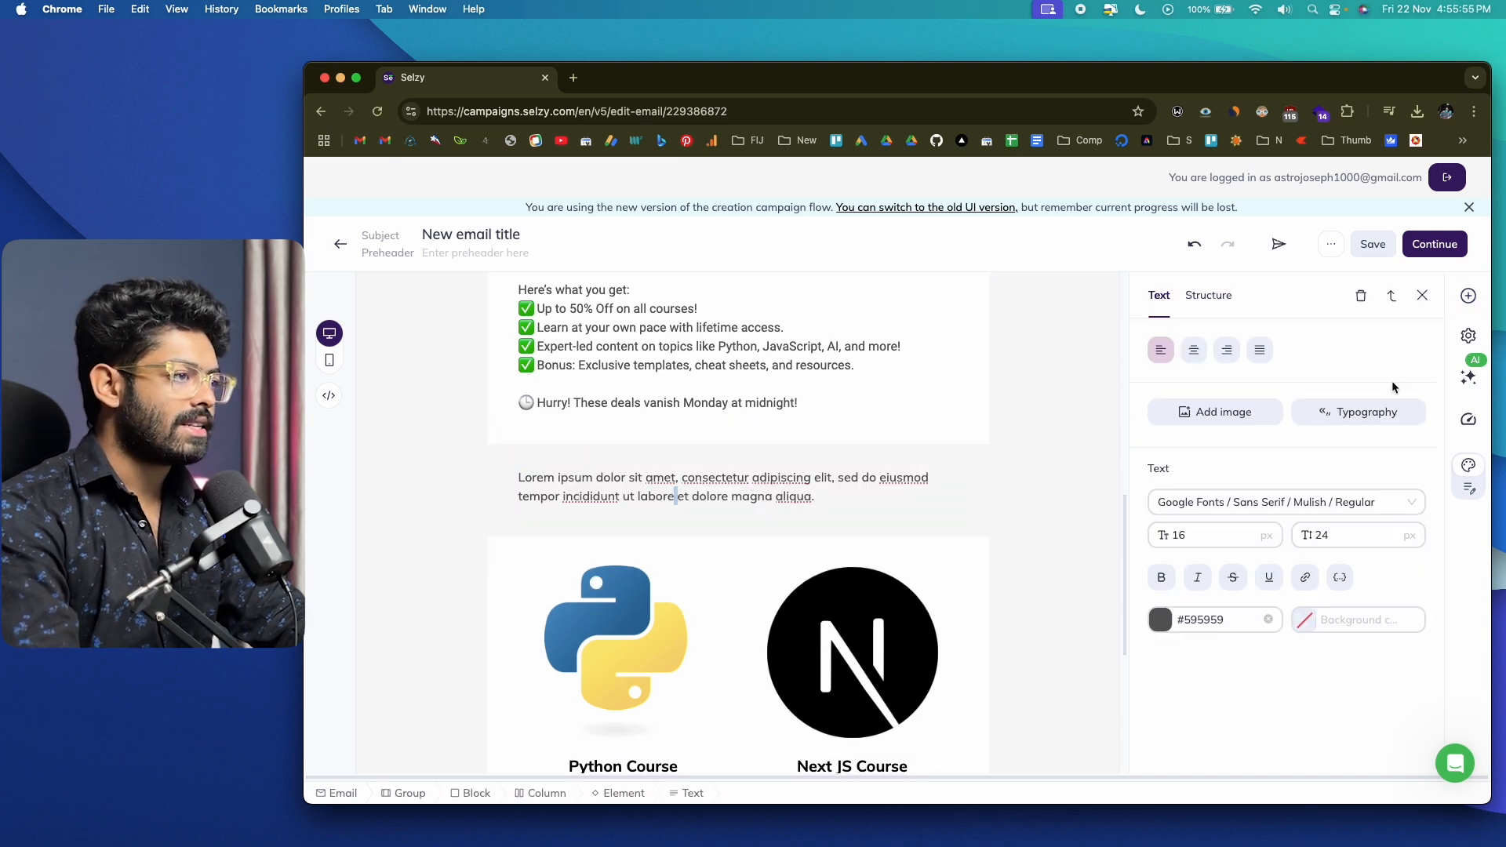
triple_click(710, 495)
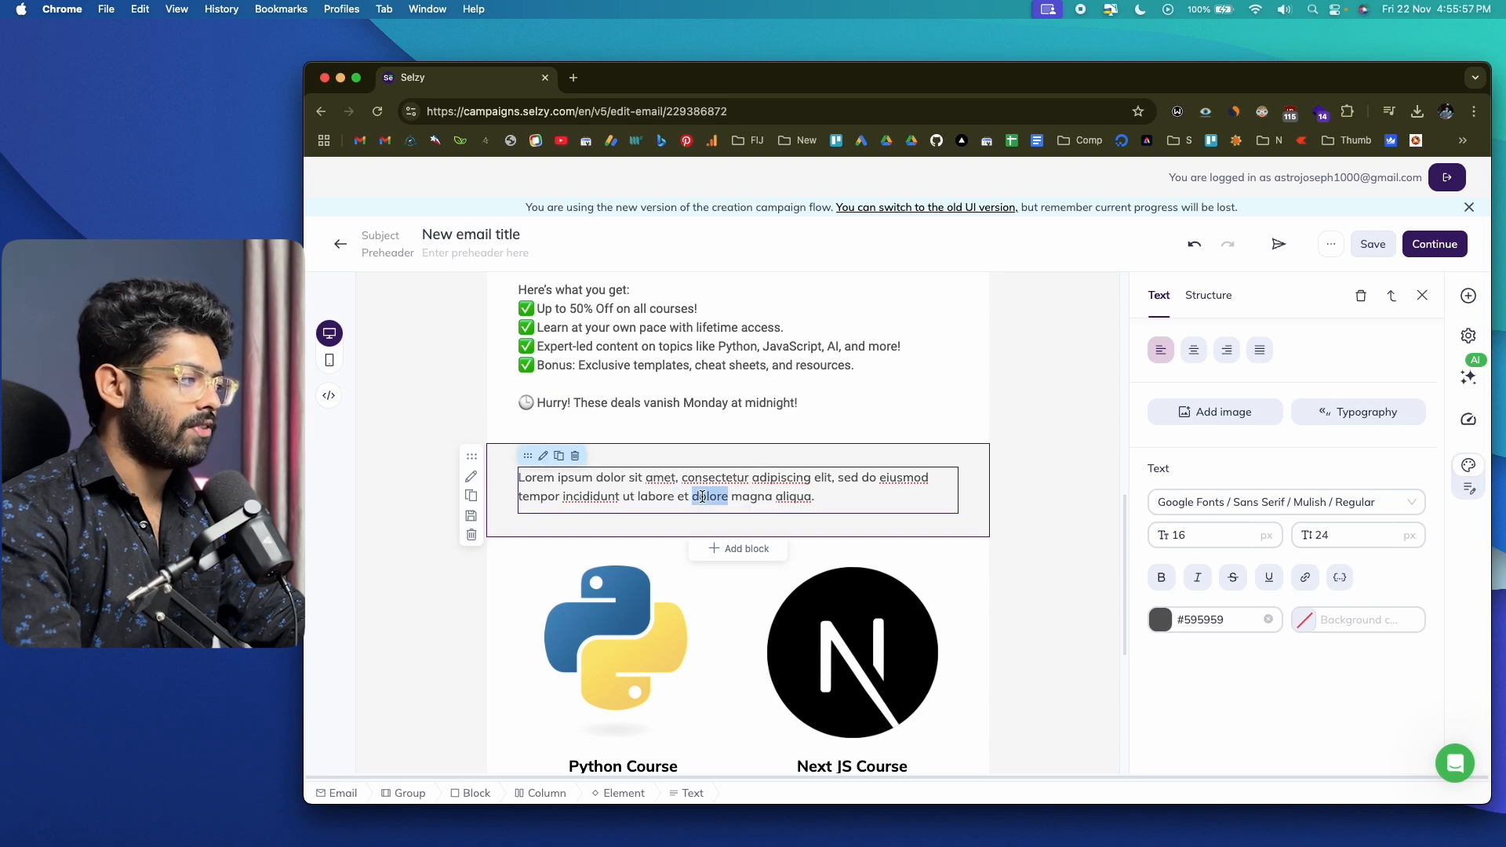
click(1470, 378)
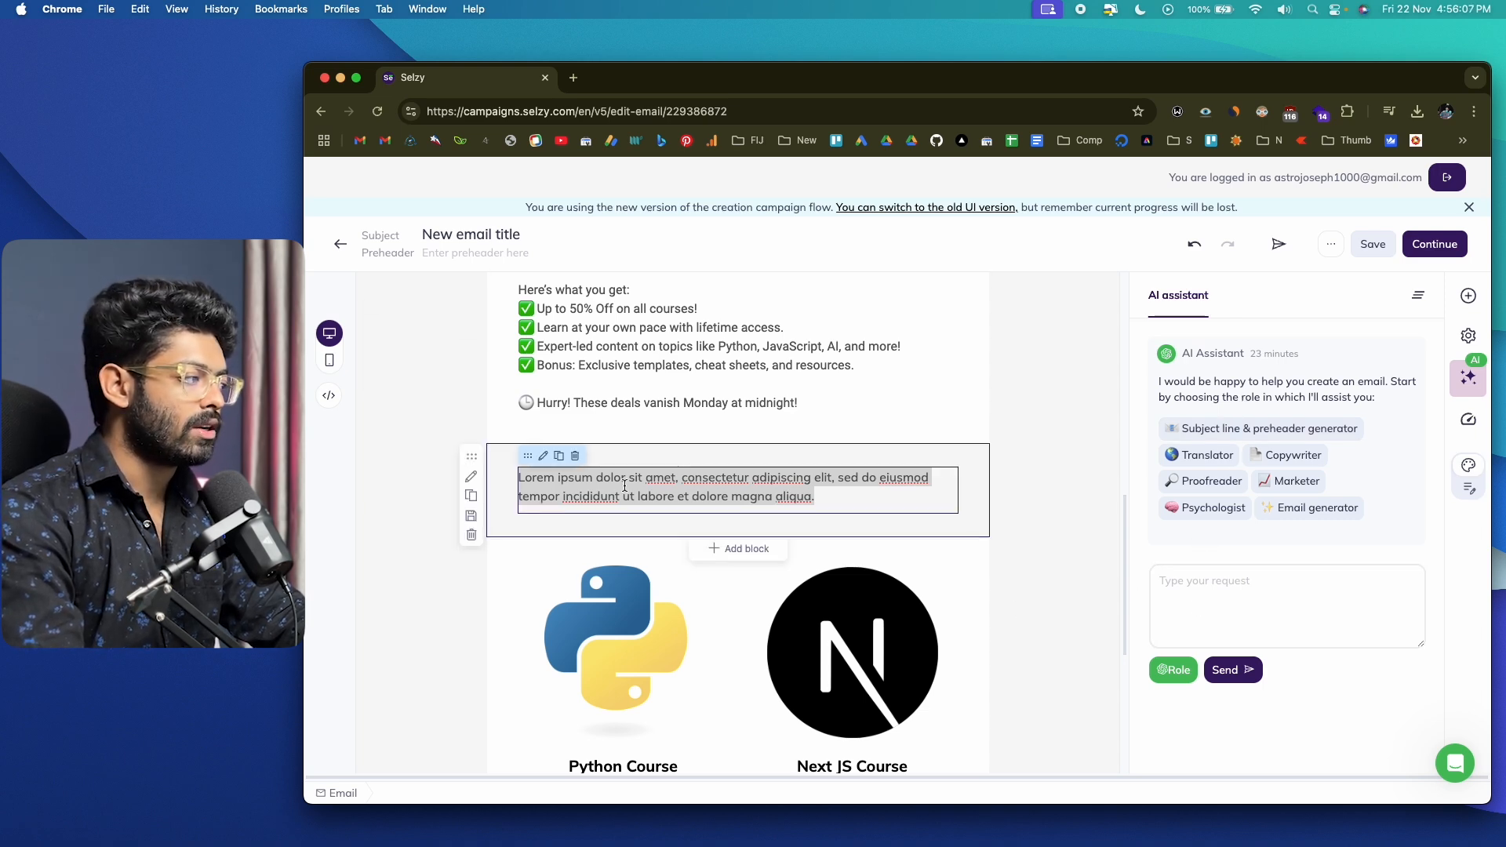
click(1209, 592)
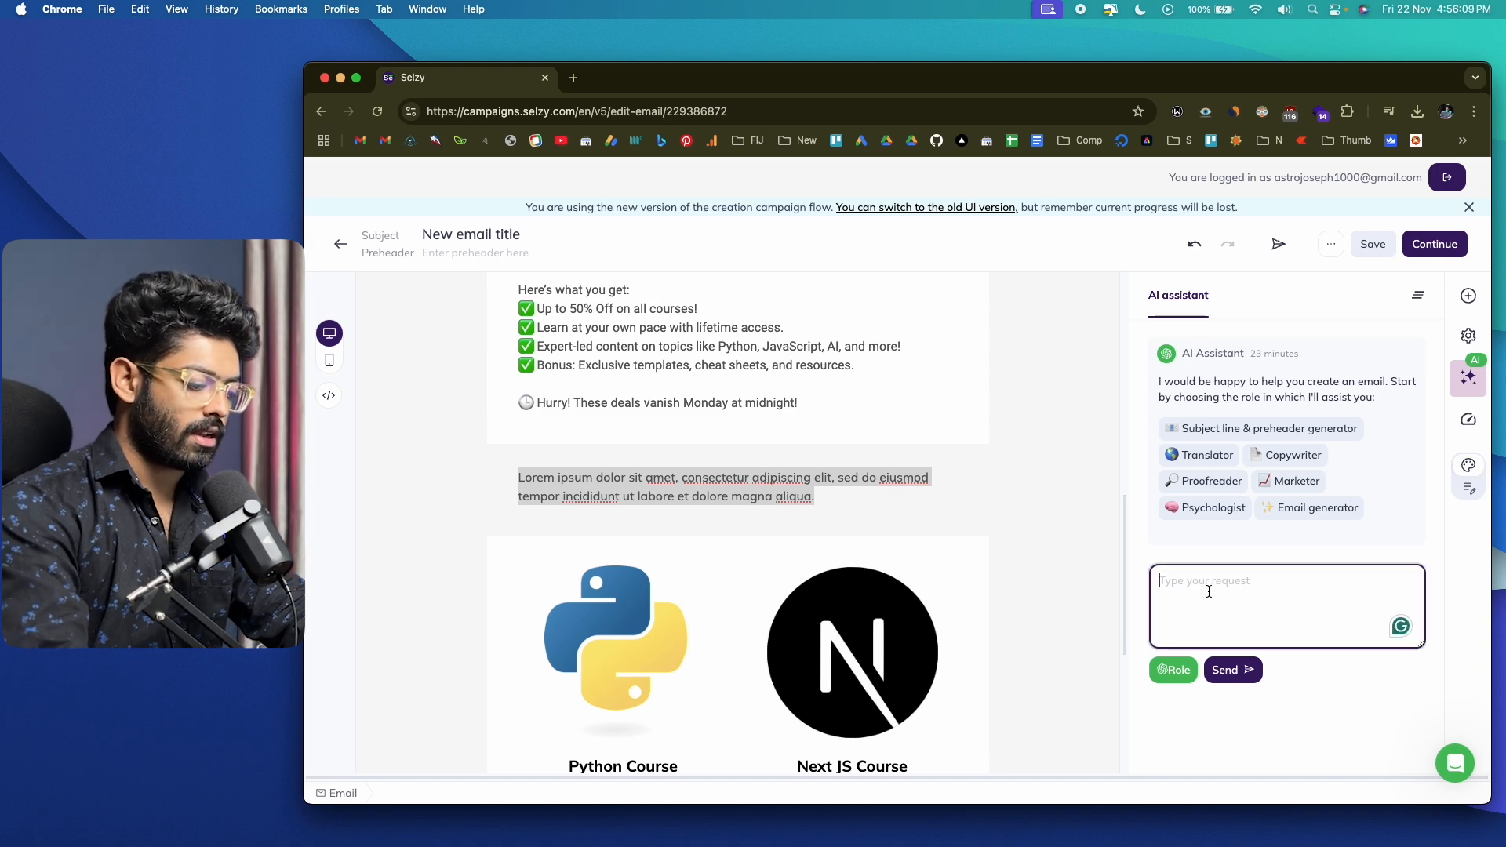
text(write a couple of sentence about my black fr)
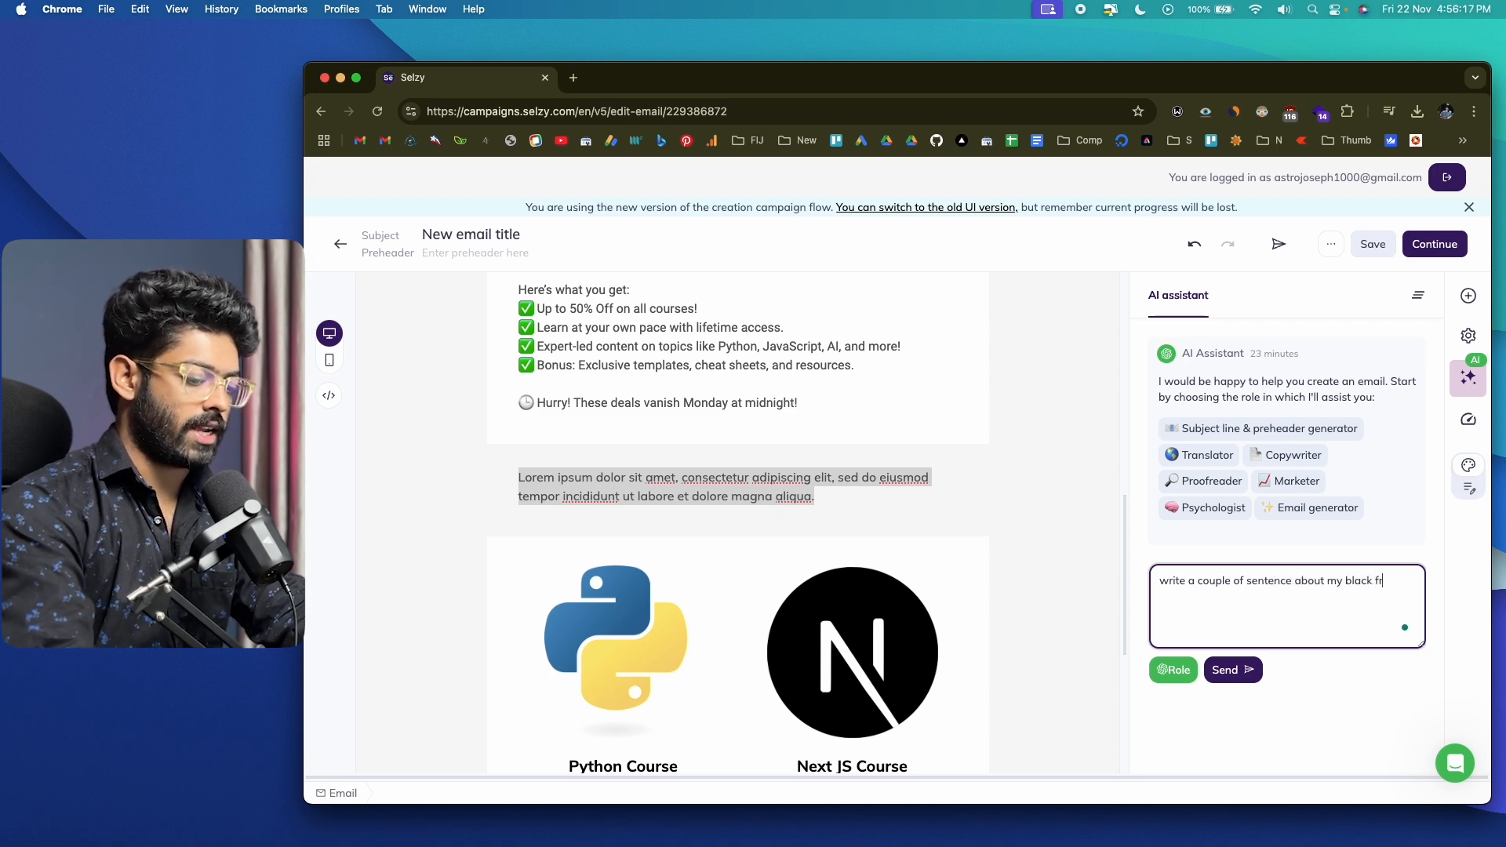
text(iday deal on)
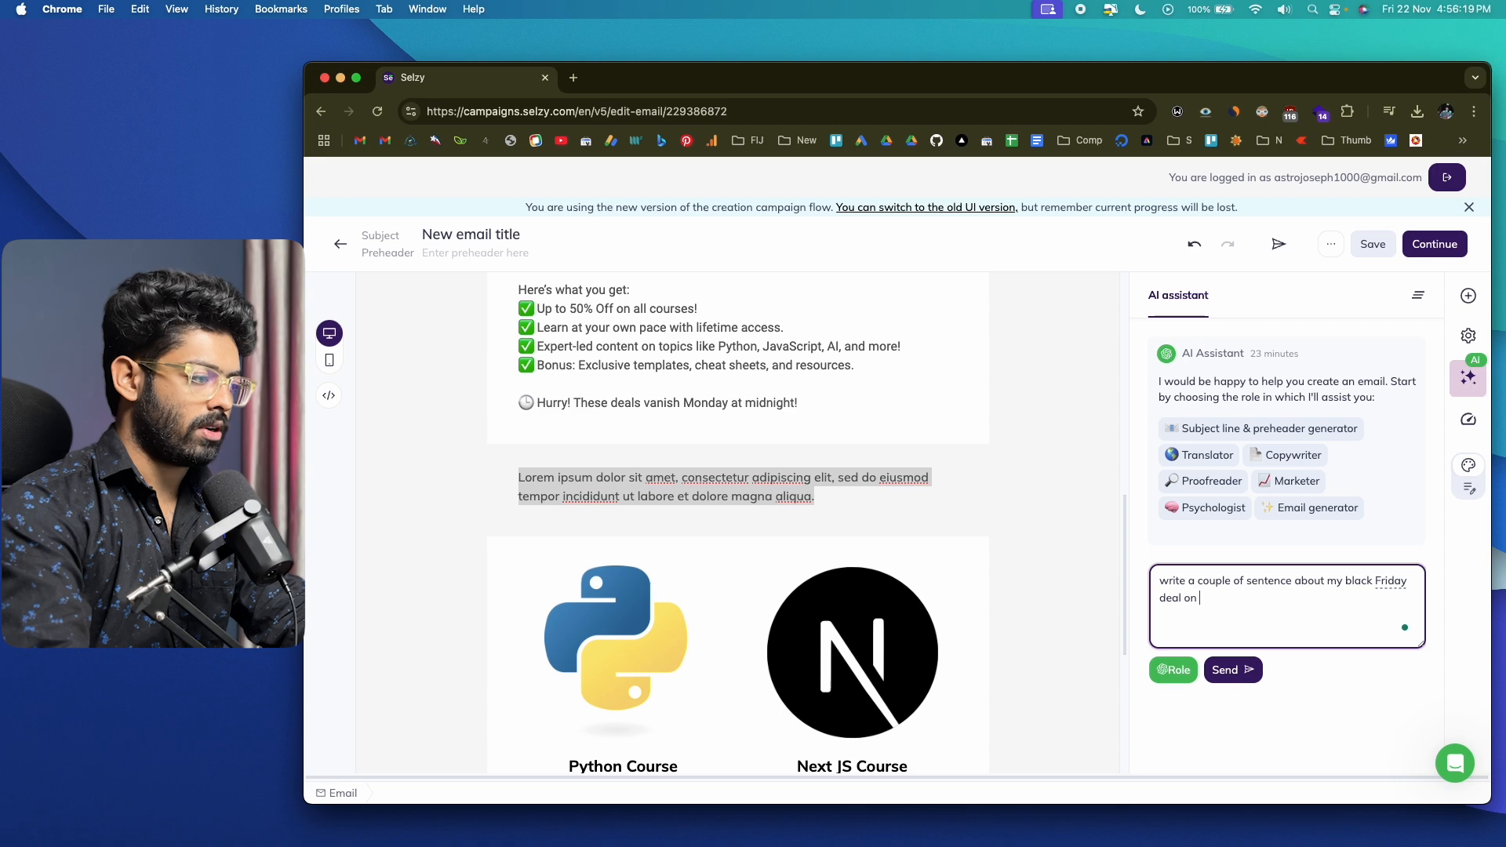
text( coding courses)
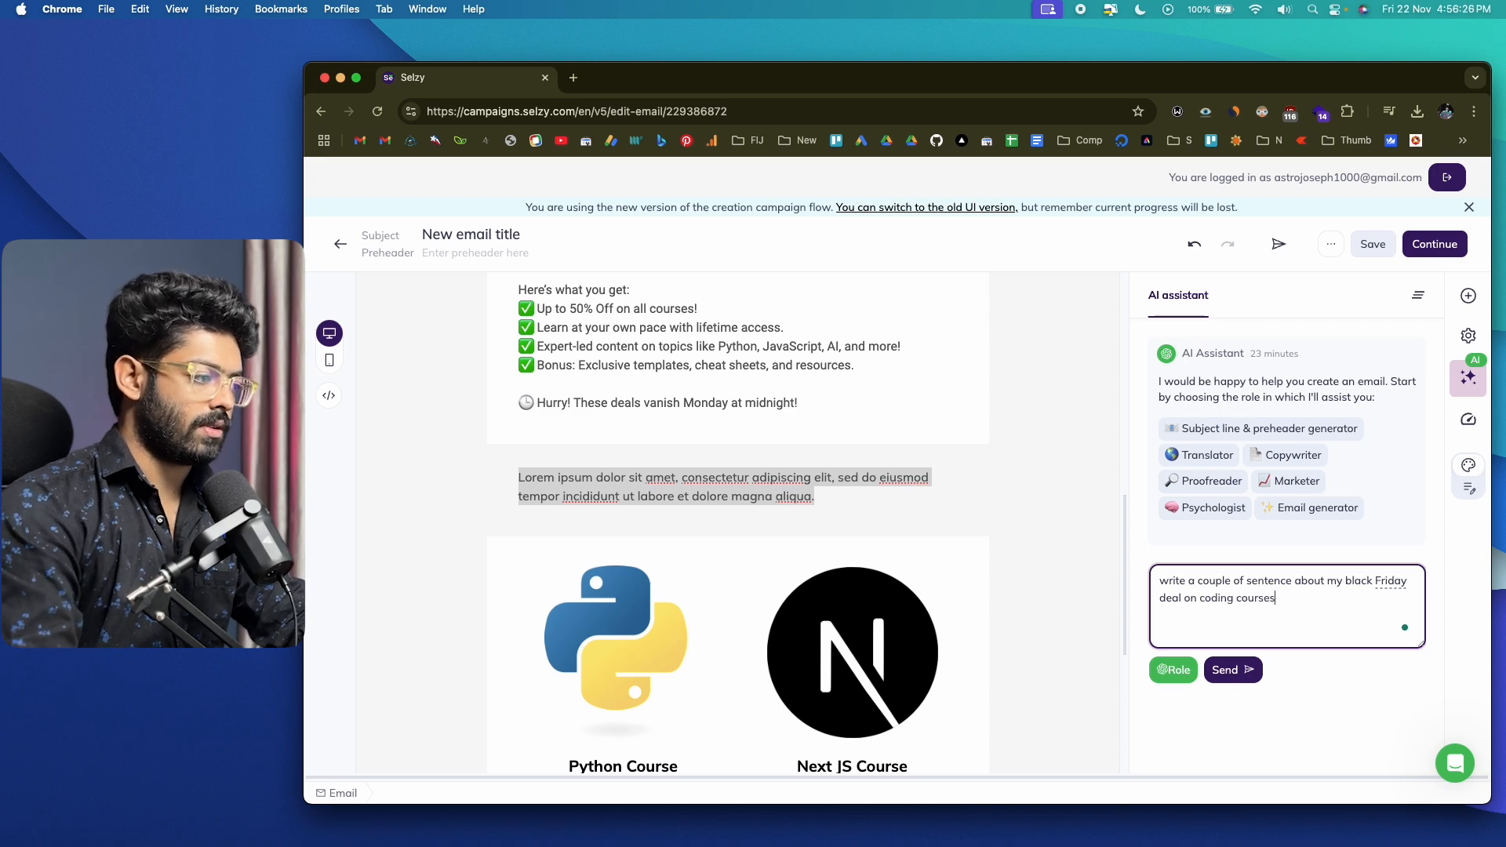
click(1233, 669)
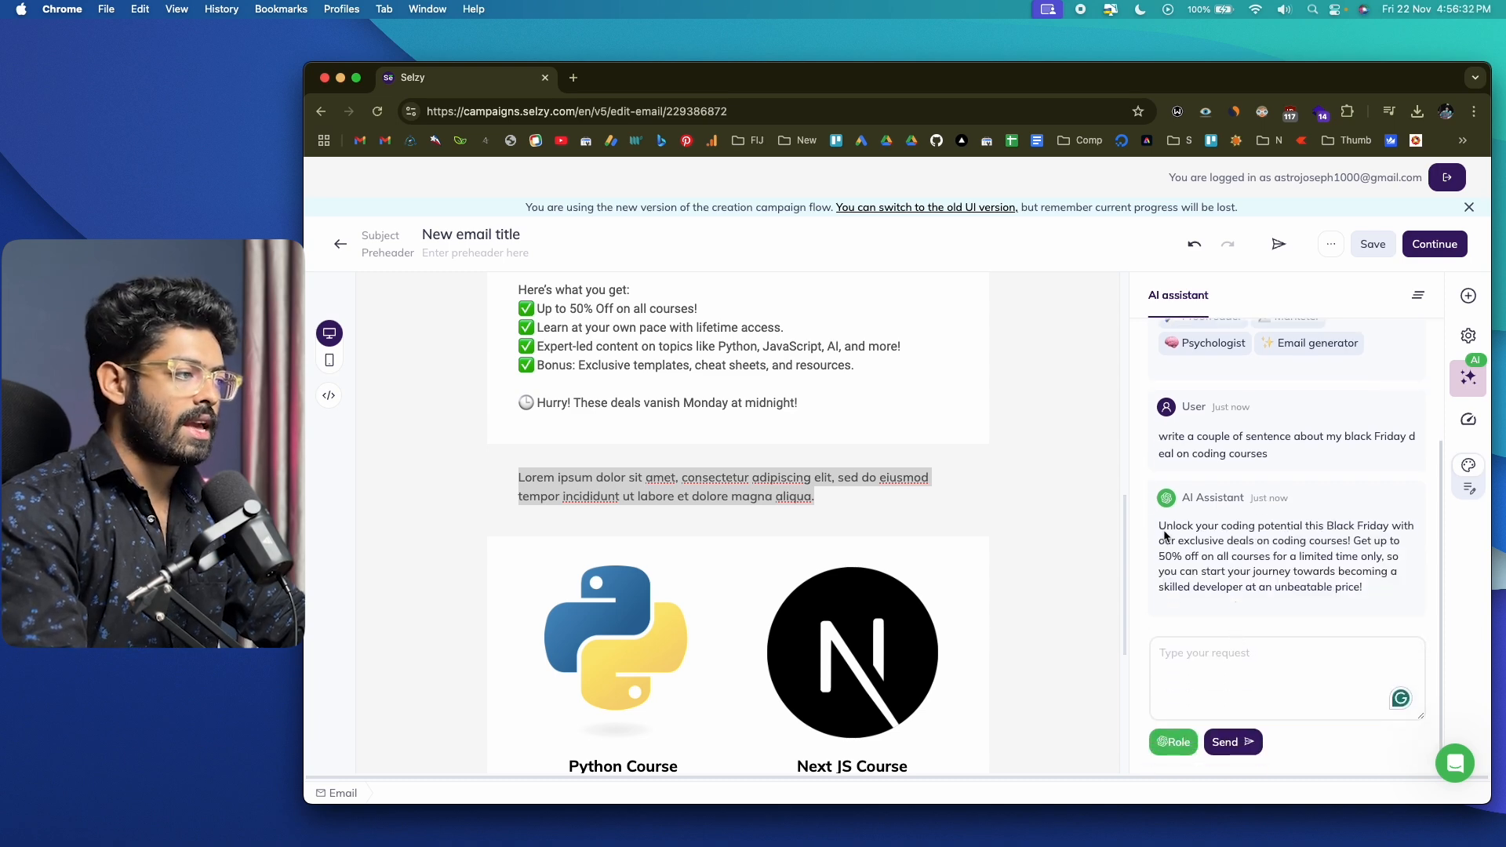
- Replace the placeholder text above the course products with the Black Friday sentences from the AI assistant's reply
drag(1164, 532, 1390, 590)
key(super+c)
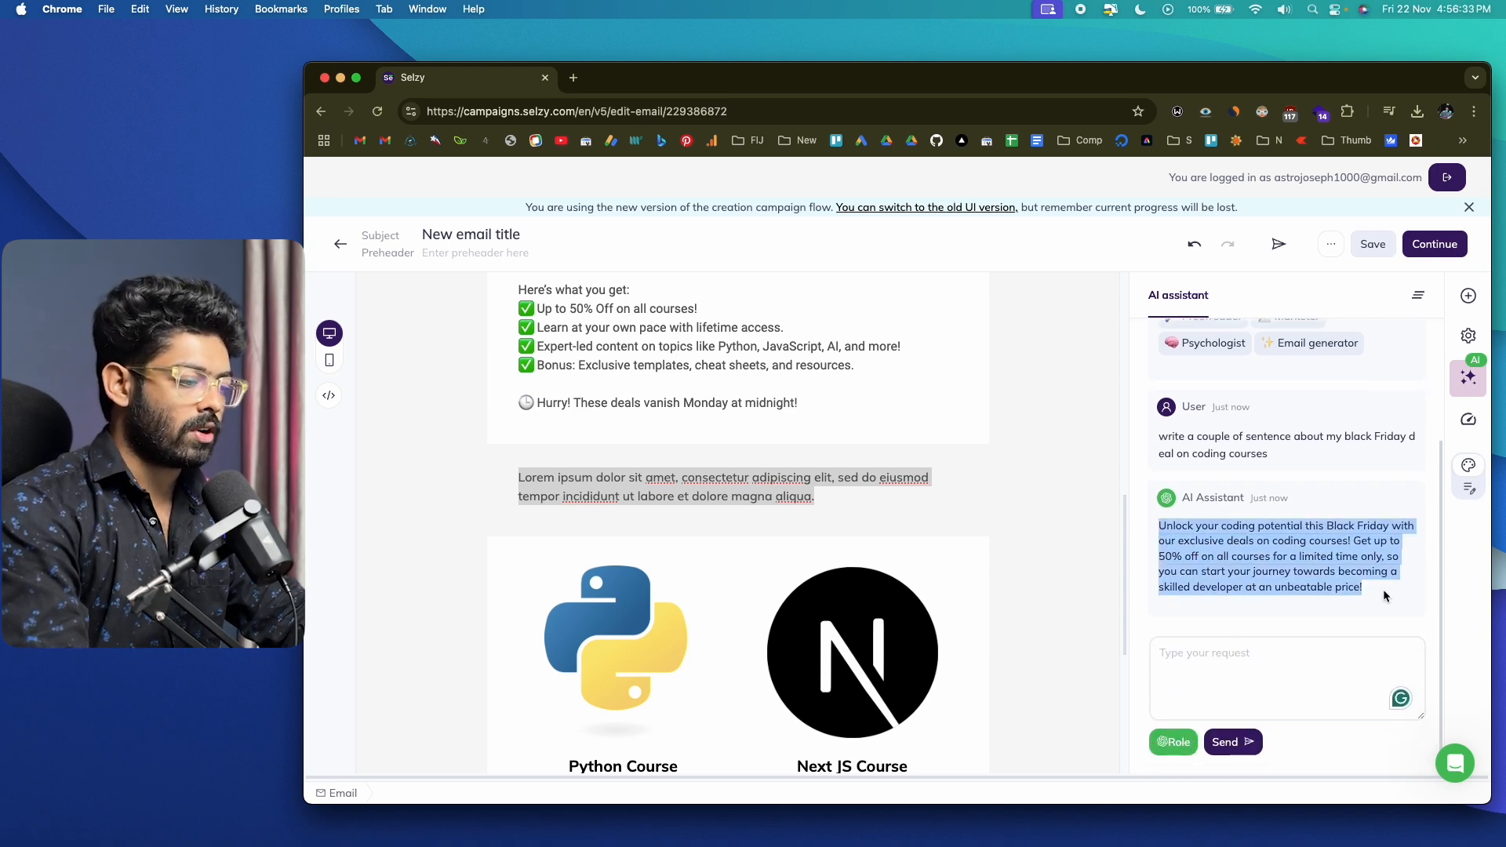
click(722, 506)
key(super+a)
key(super+v)
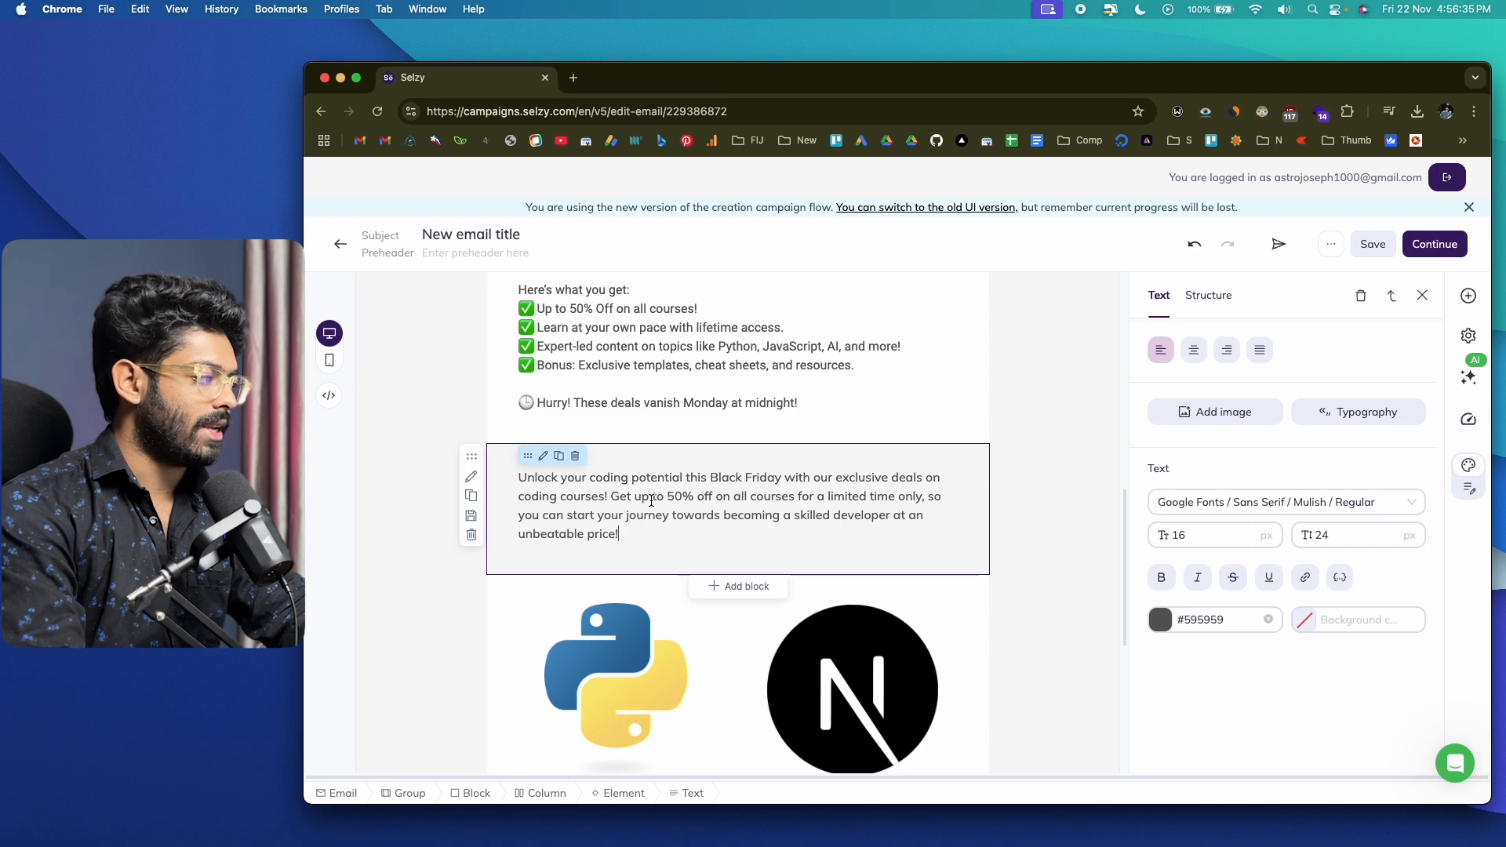
click(447, 535)
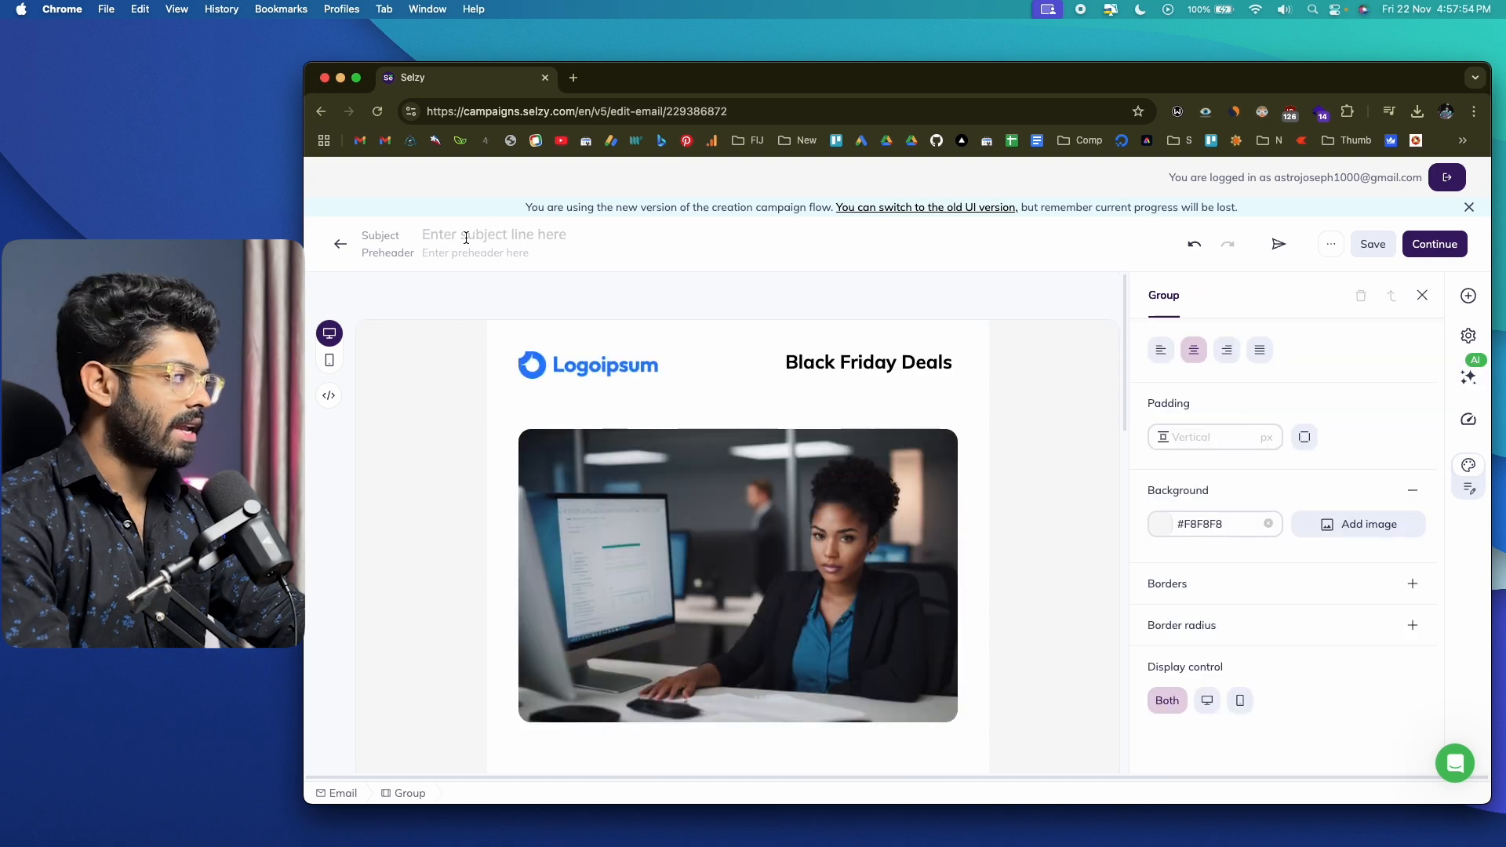
- Set the email's subject line to "Black Friday Deal - Get 50% Off", correcting the misspelled "Firday"
click(466, 235)
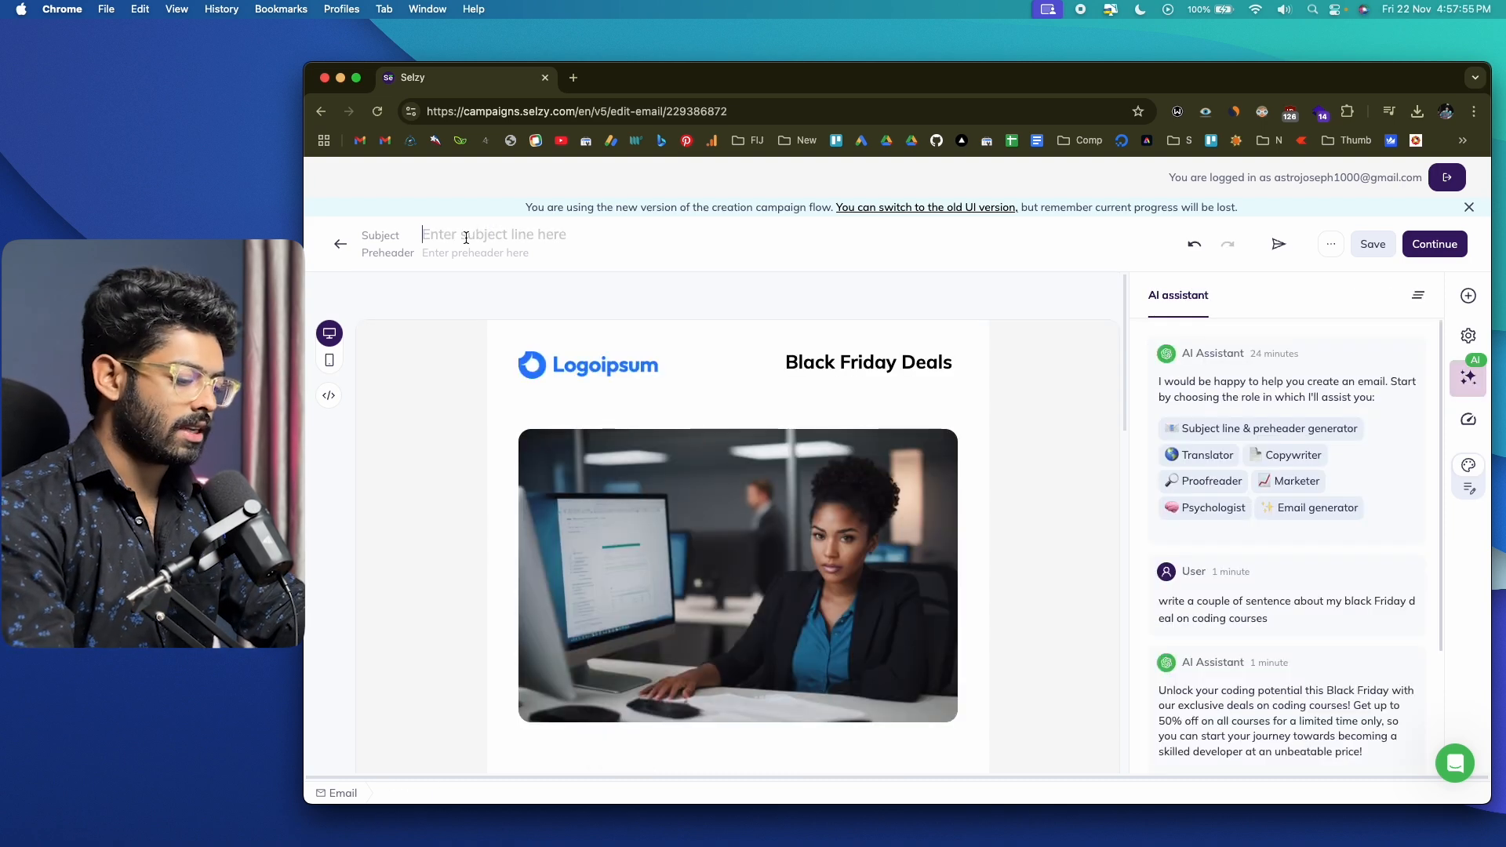
text(Black Firday)
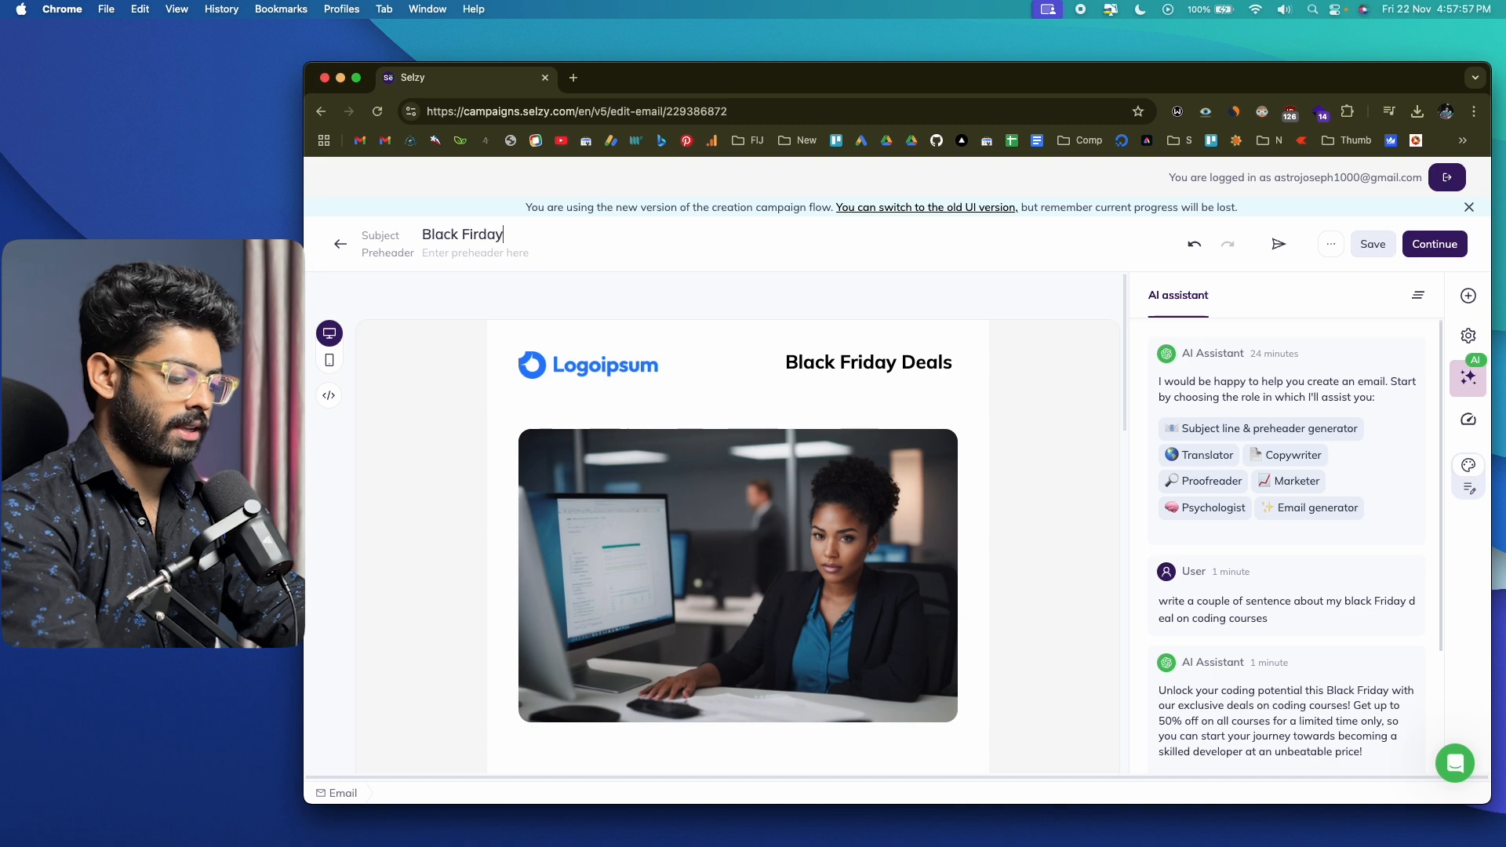
text( Deal - Ge)
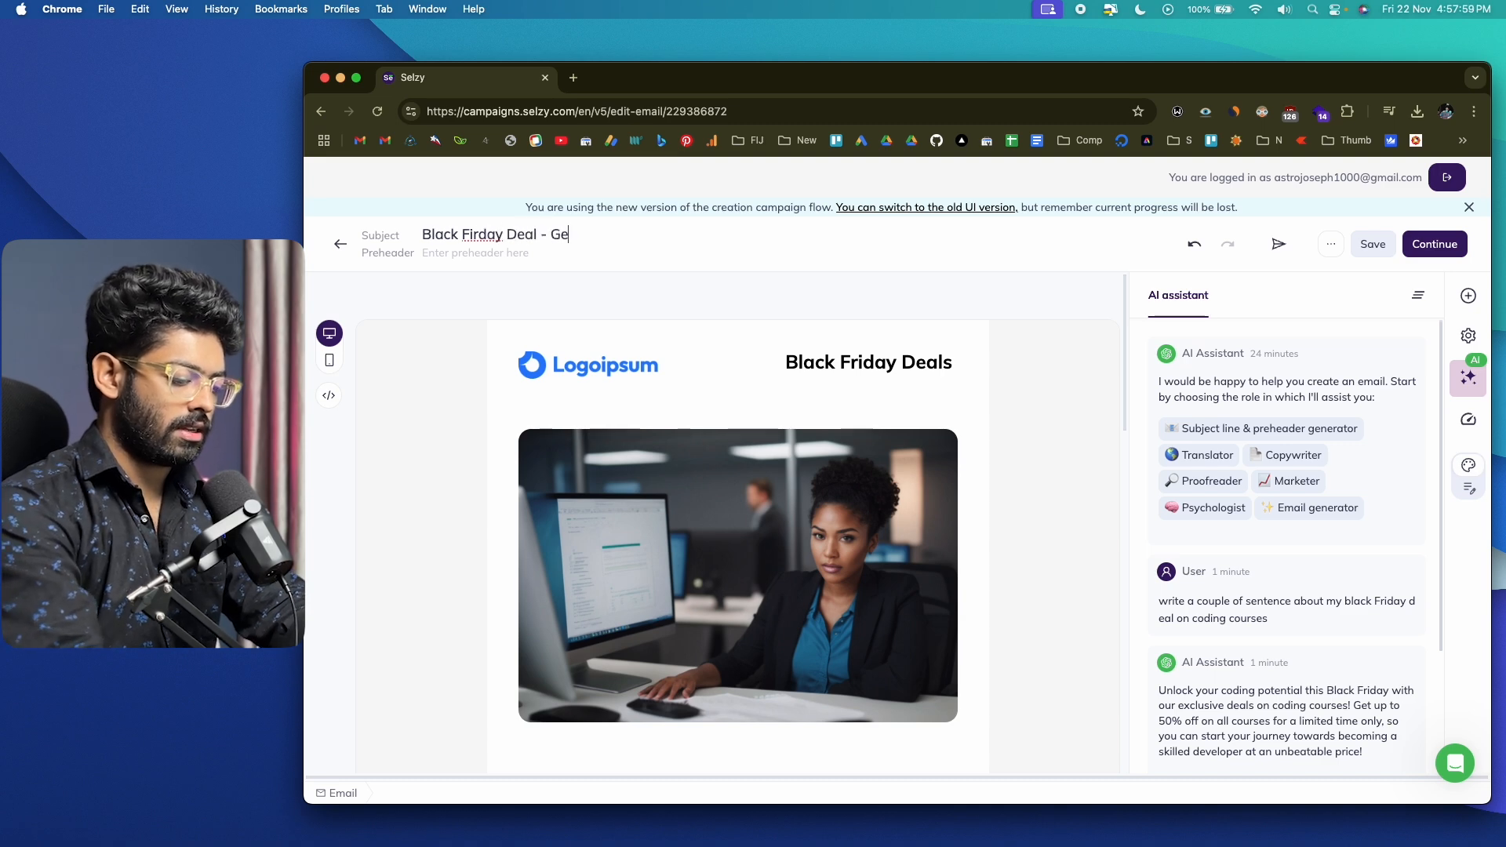
text(t 50% Off)
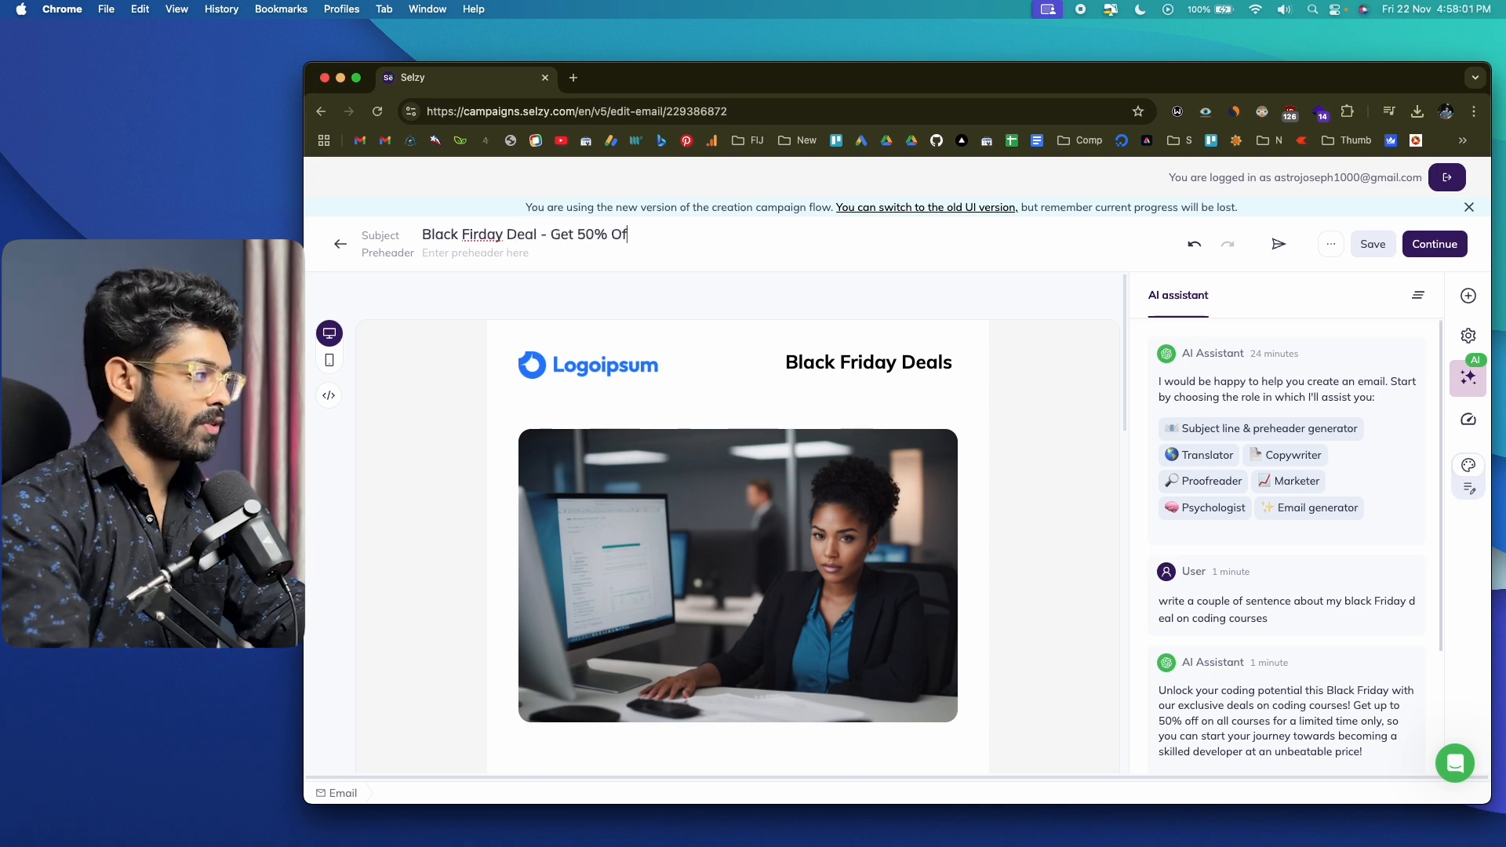
double_click(483, 235)
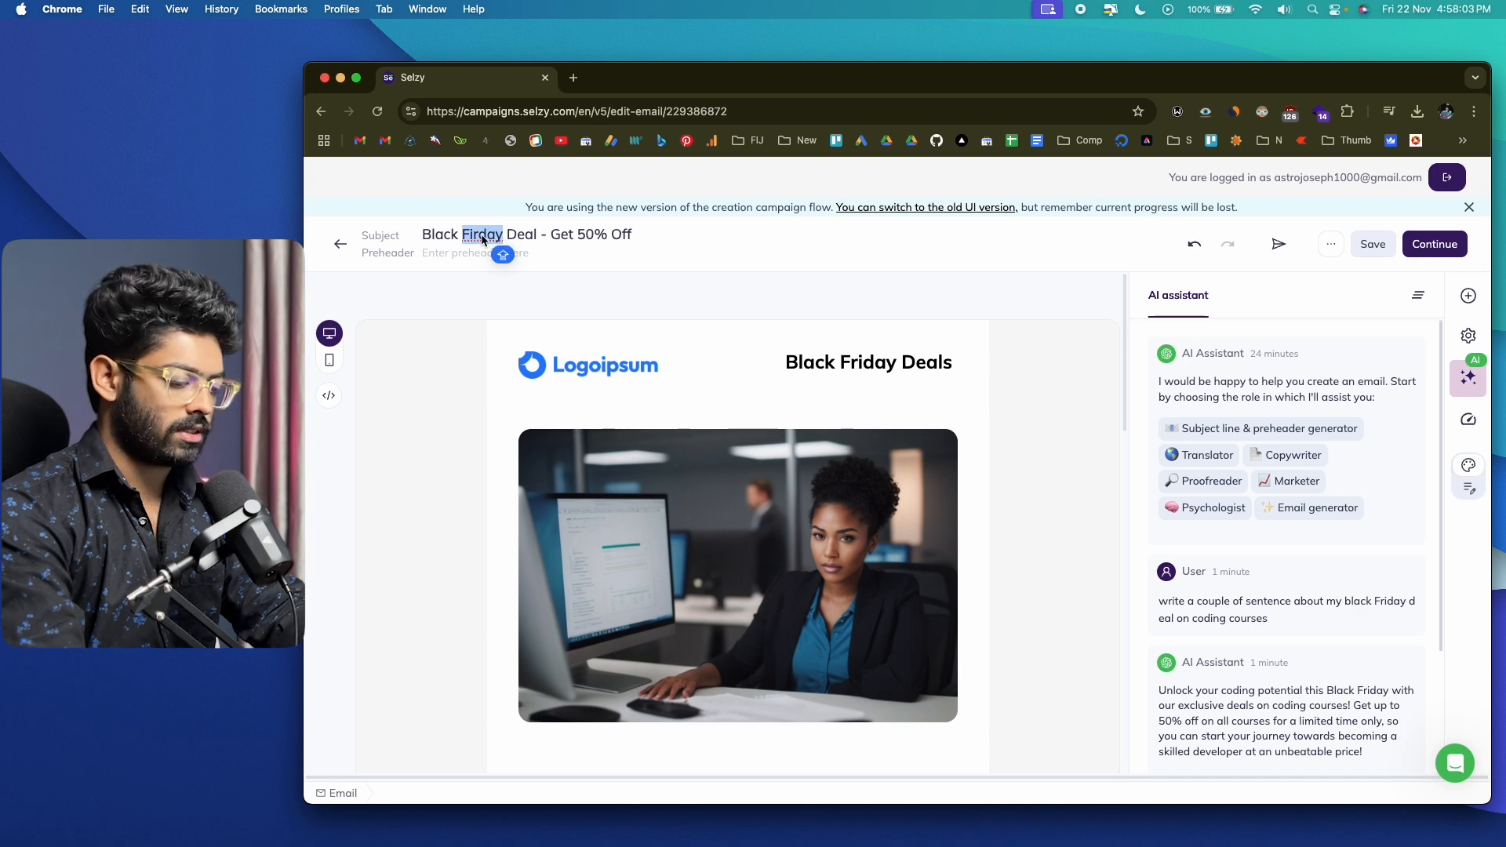
text(Friday)
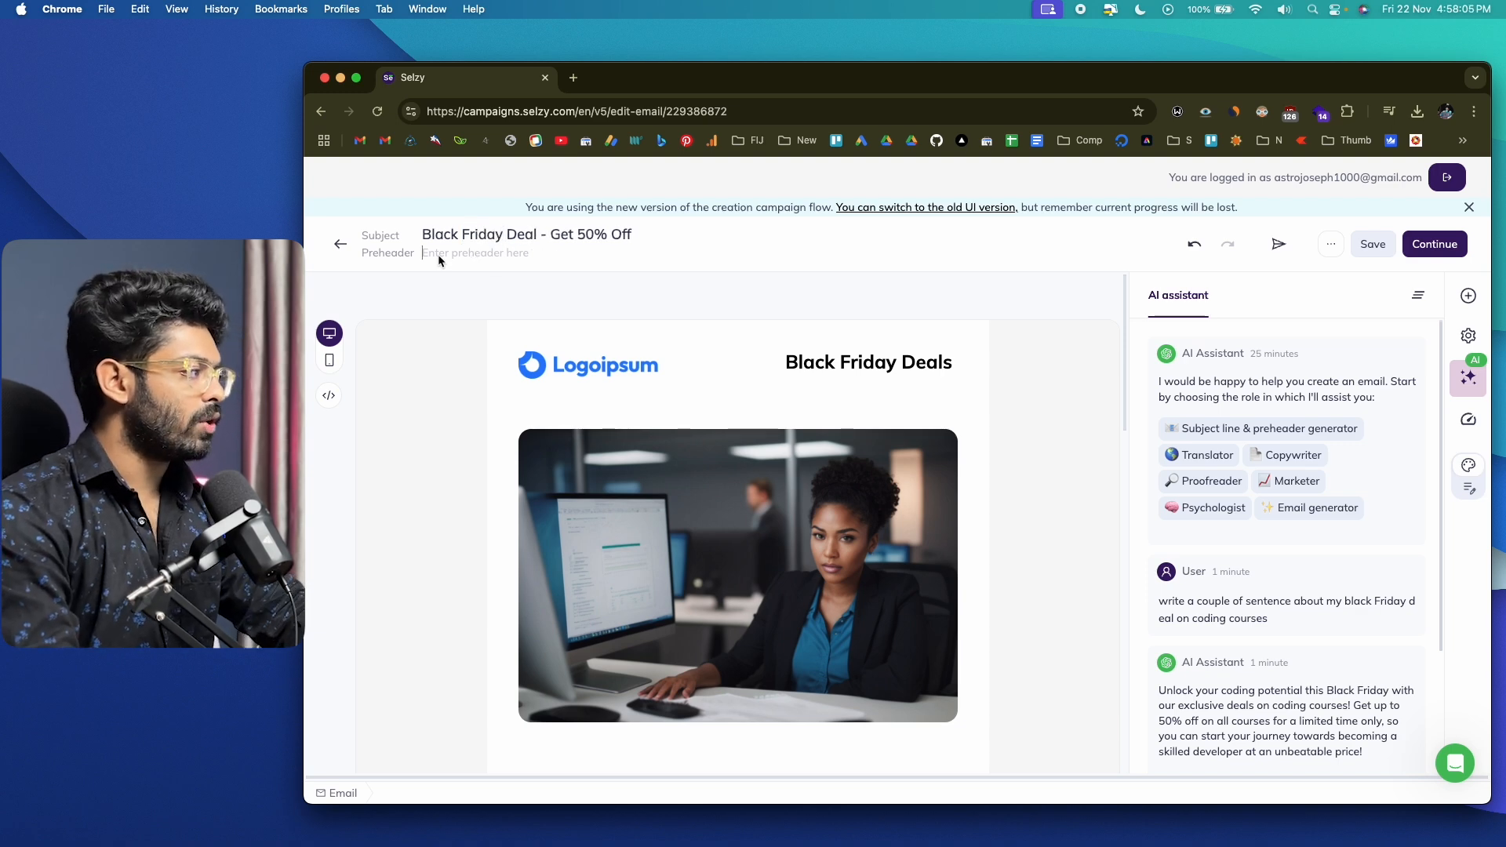
click(484, 265)
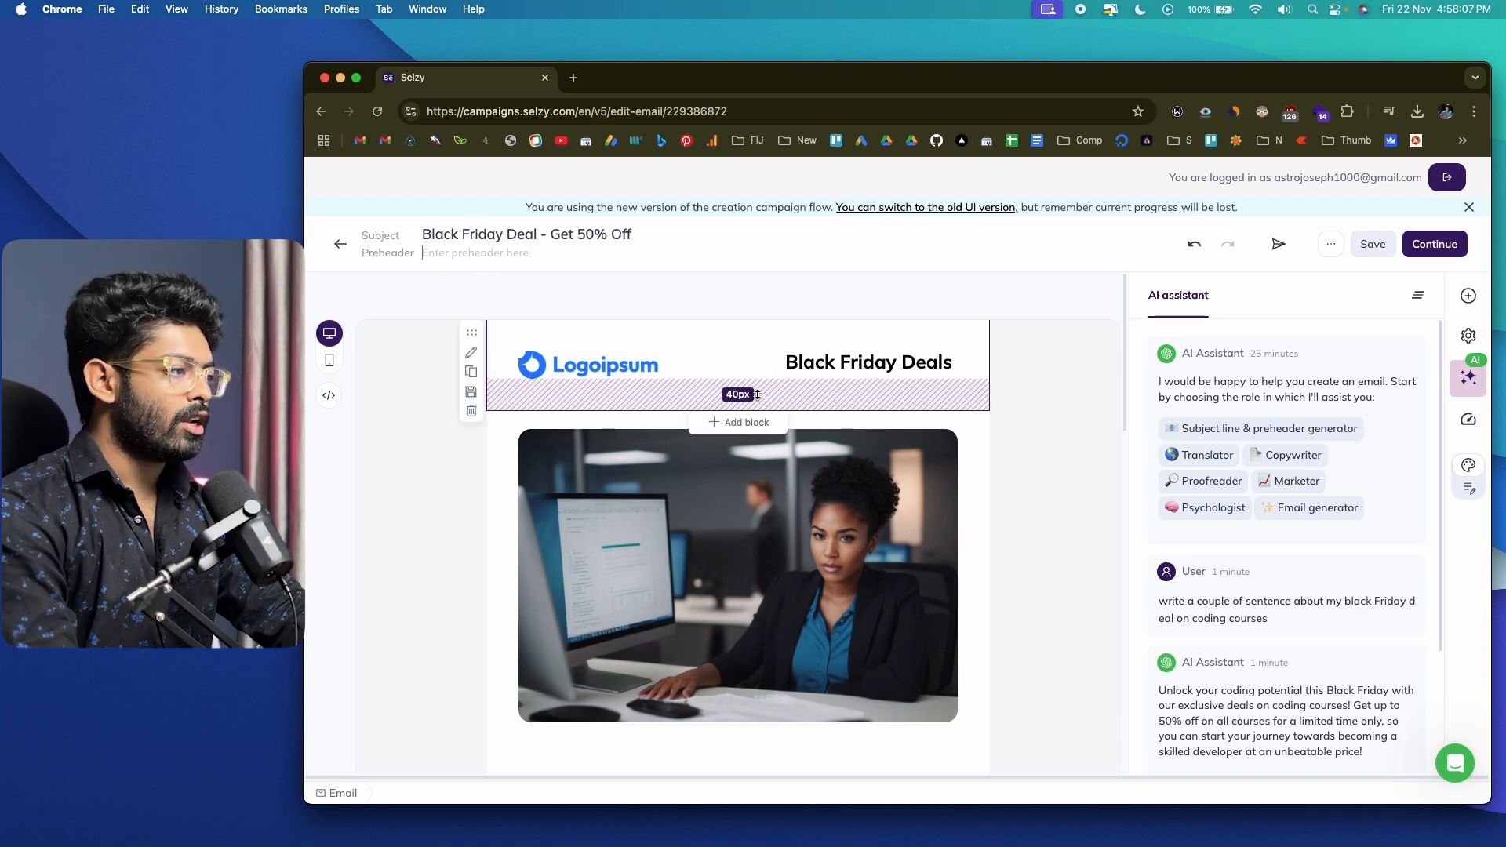
- Review the finished email layout from header to footer and examine its HTML source code
scroll(757, 394, down, 10)
scroll(769, 392, up, 12)
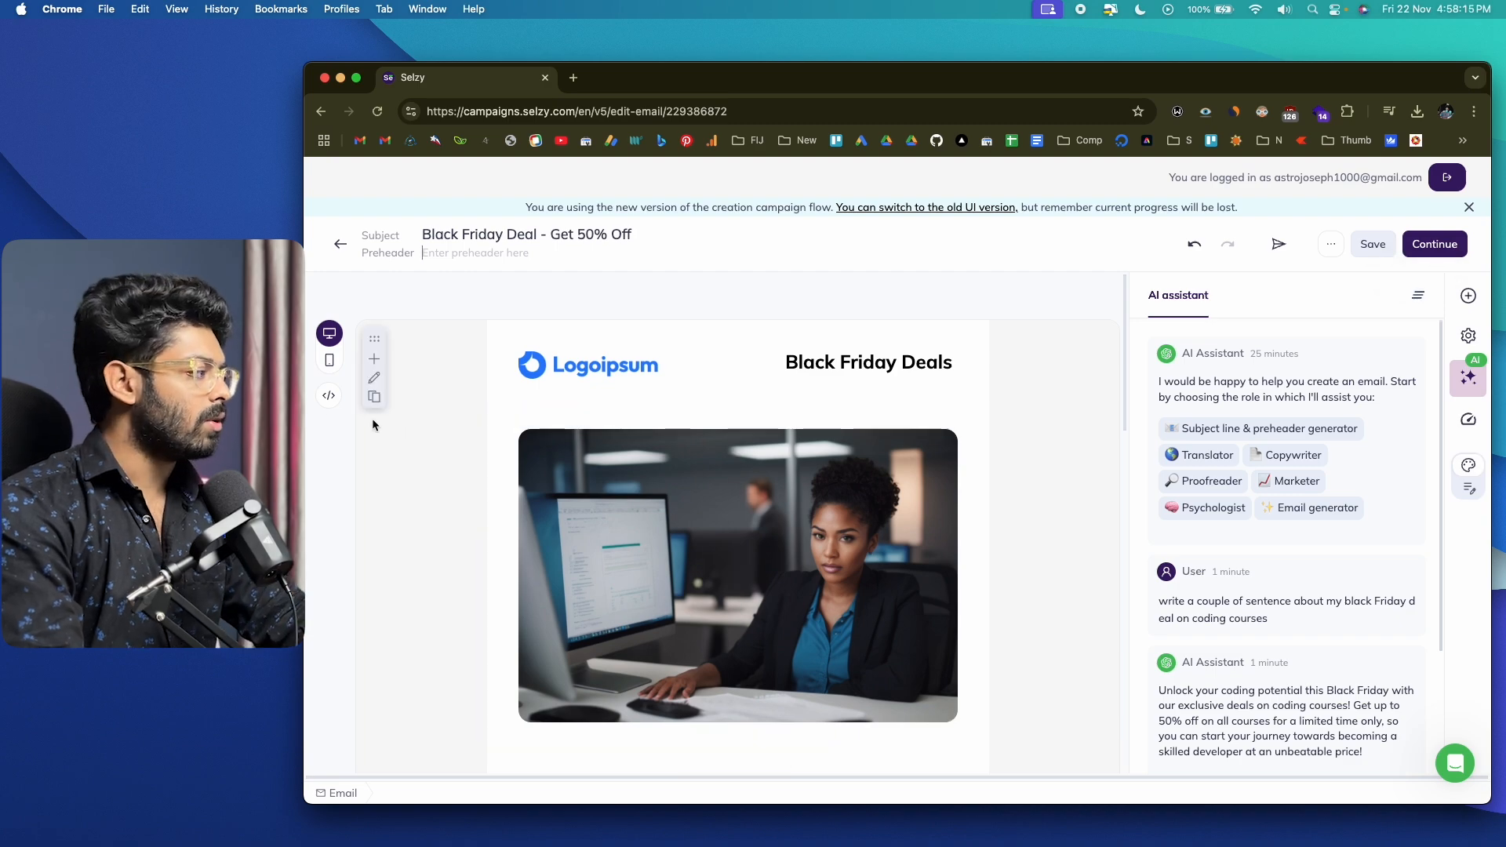
click(329, 396)
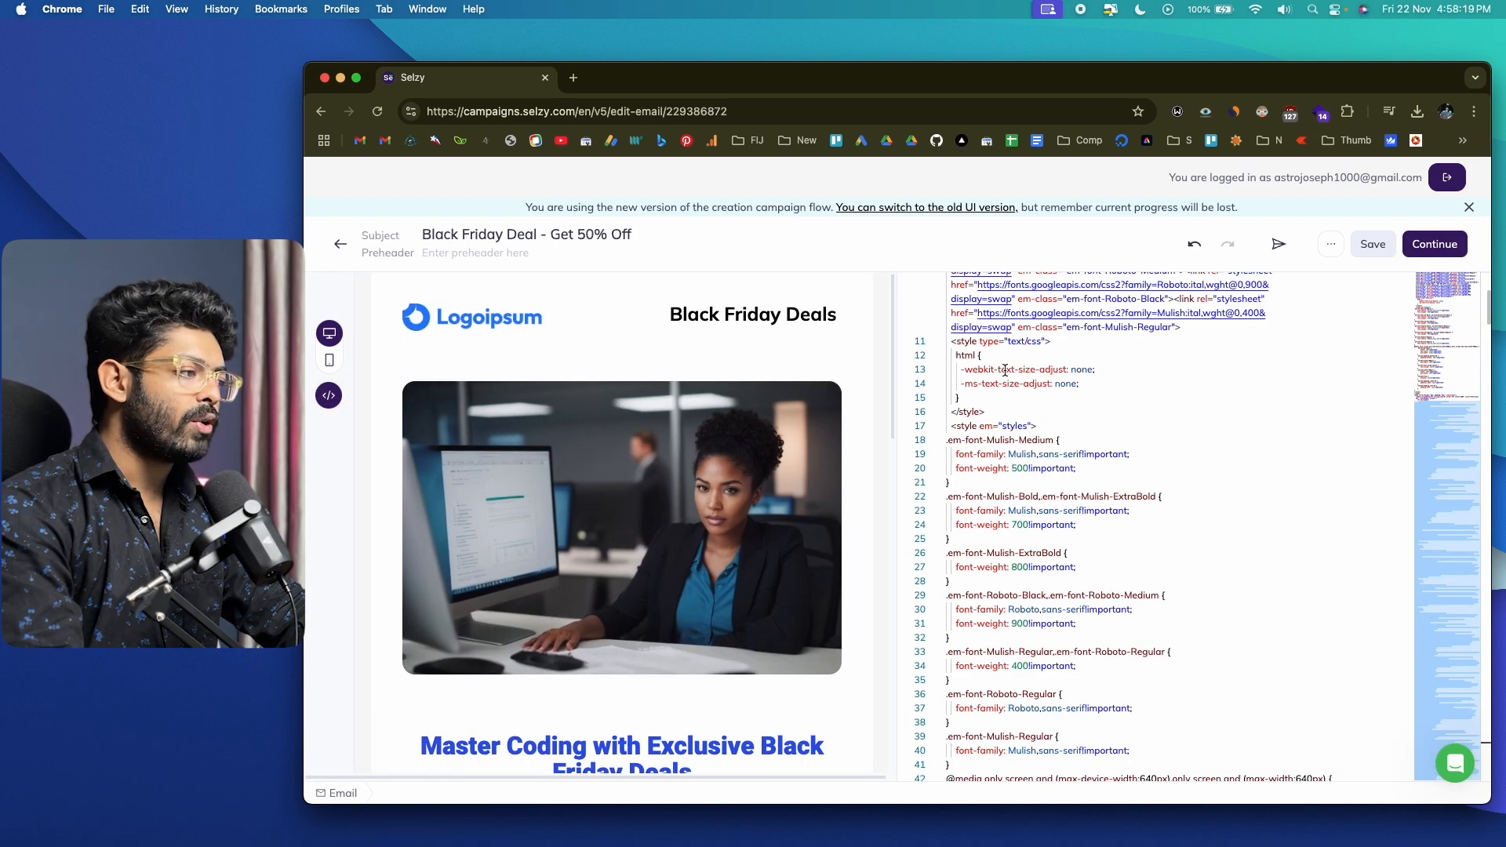
scroll(1005, 369, down, 5)
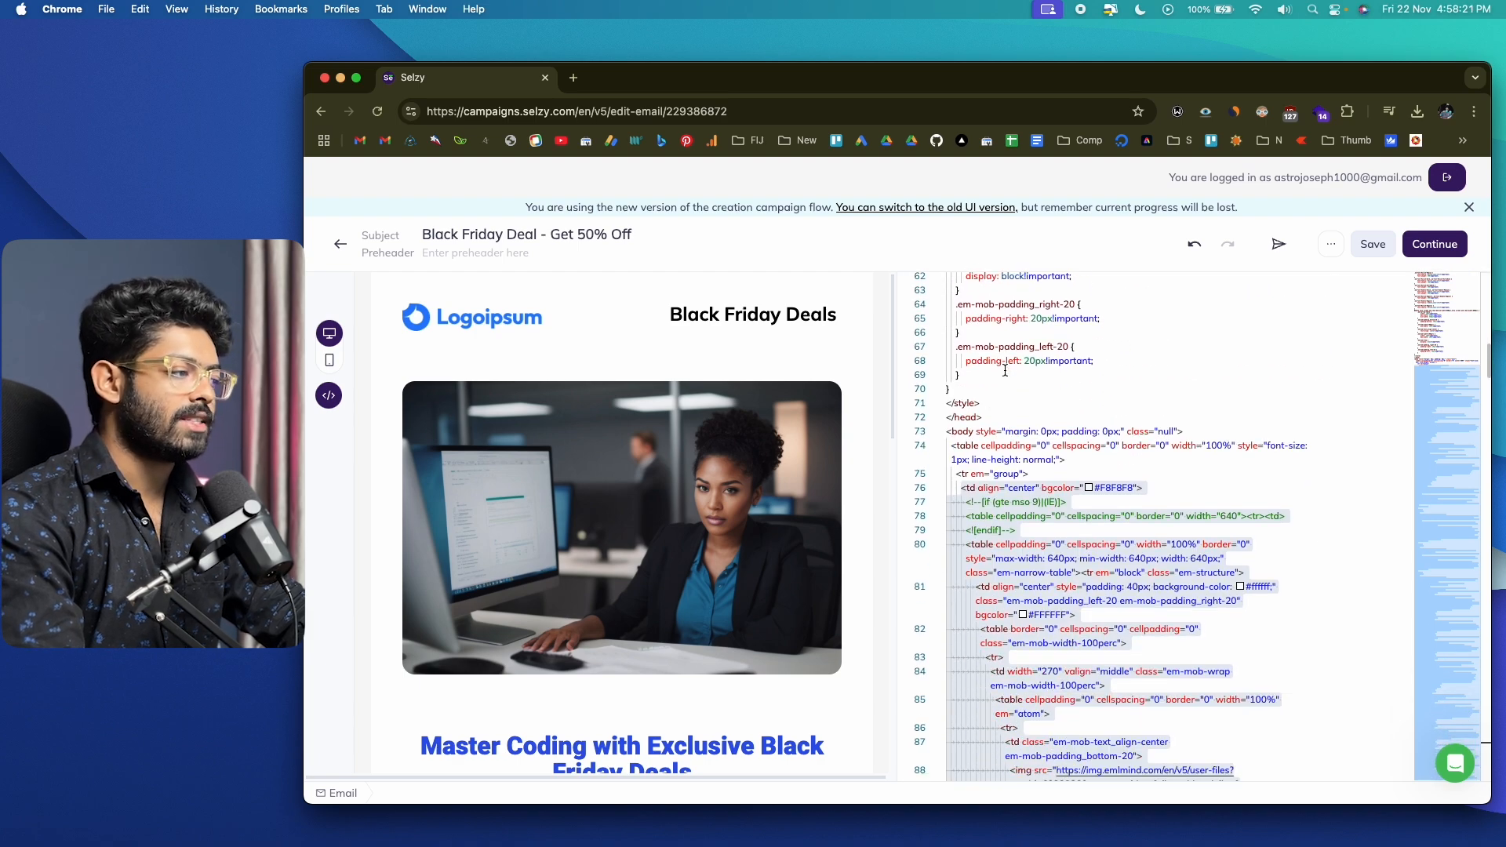
scroll(792, 478, down, 5)
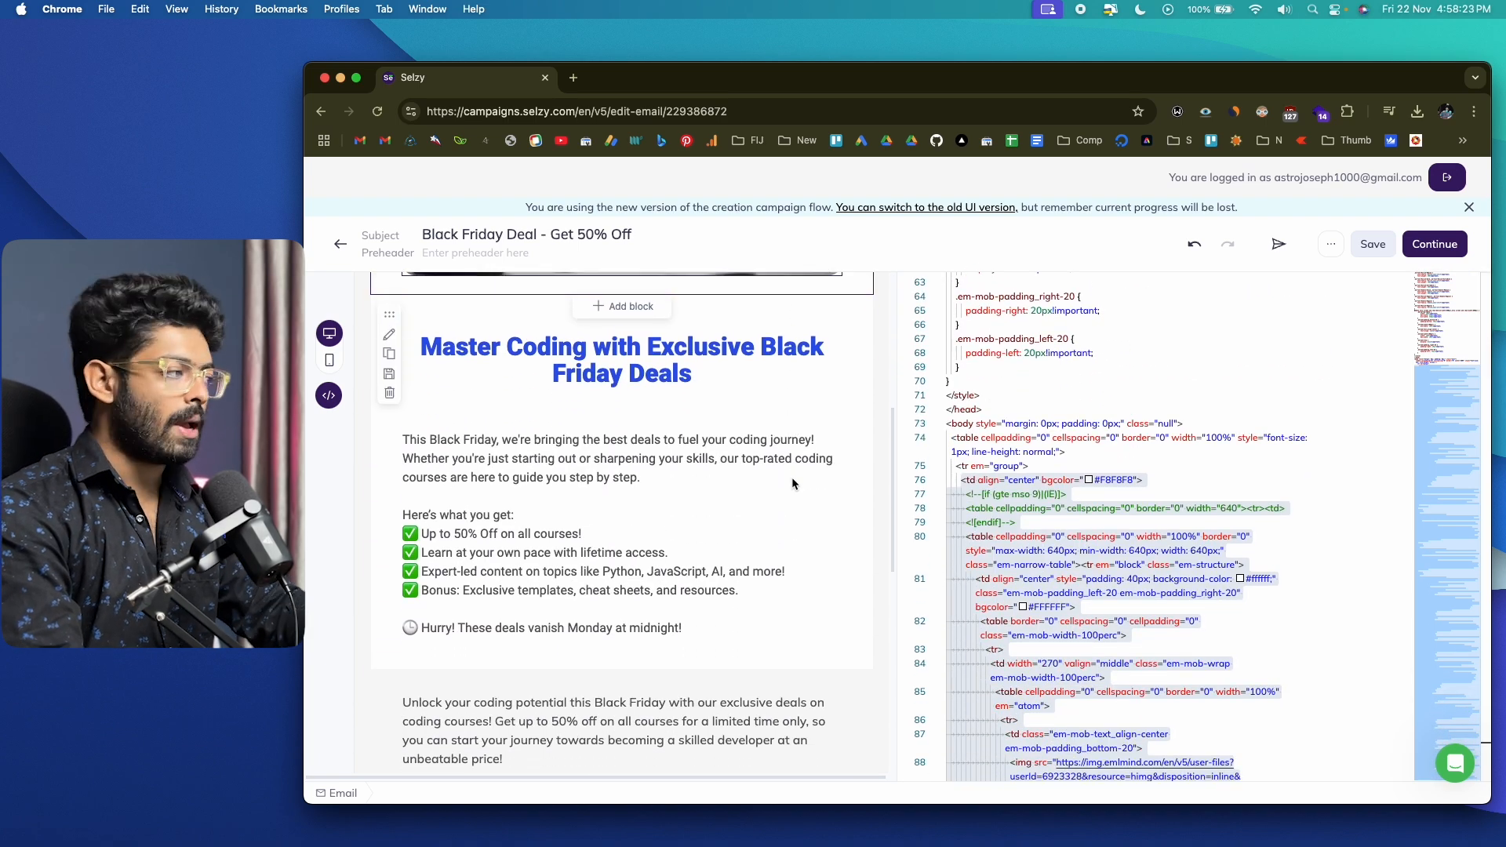
scroll(792, 483, down, 10)
scroll(1078, 377, down, 10)
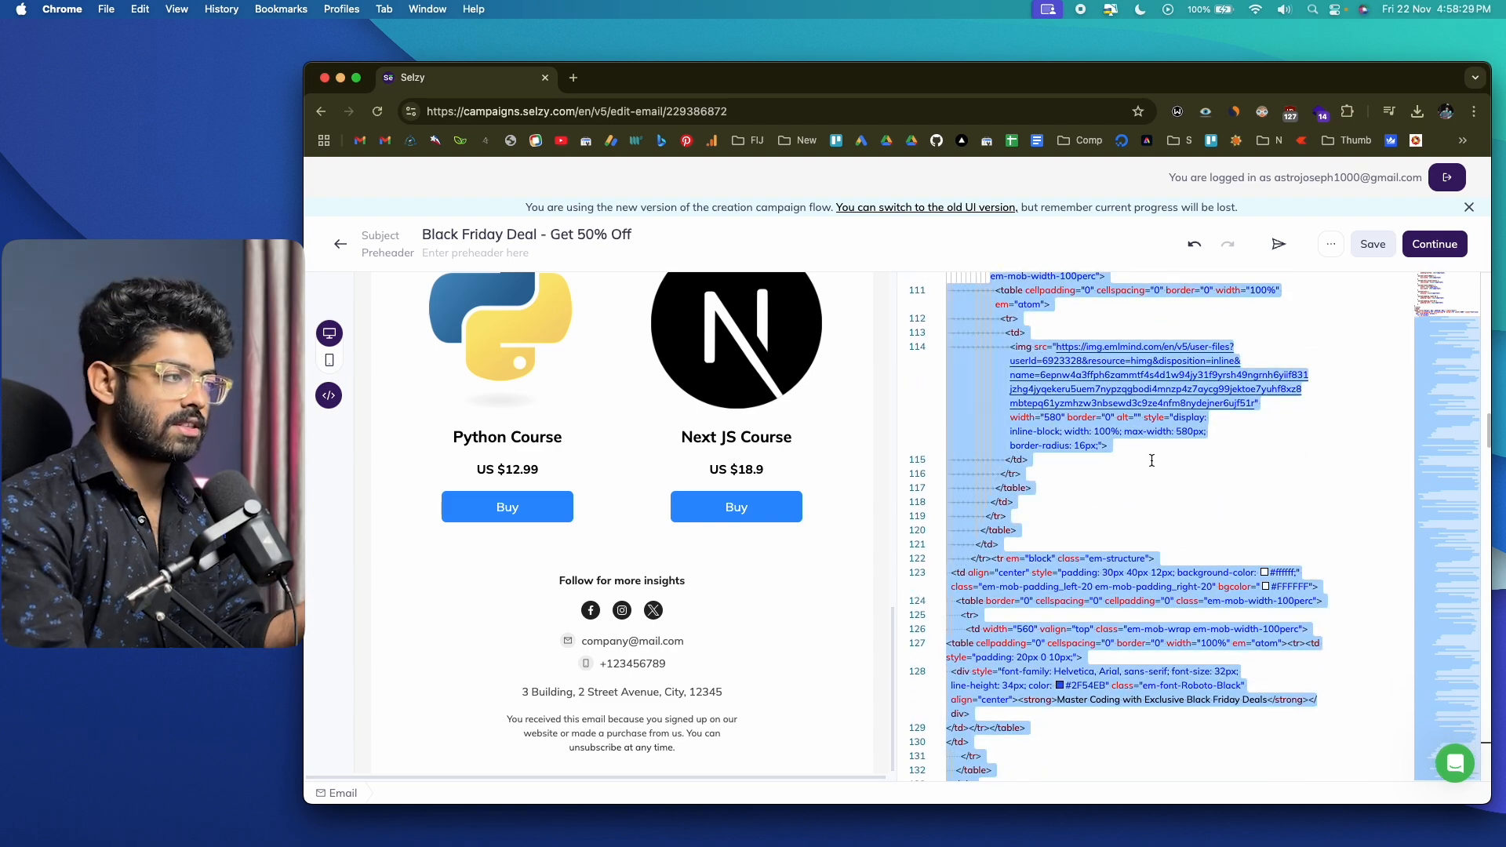
scroll(1151, 461, up, 20)
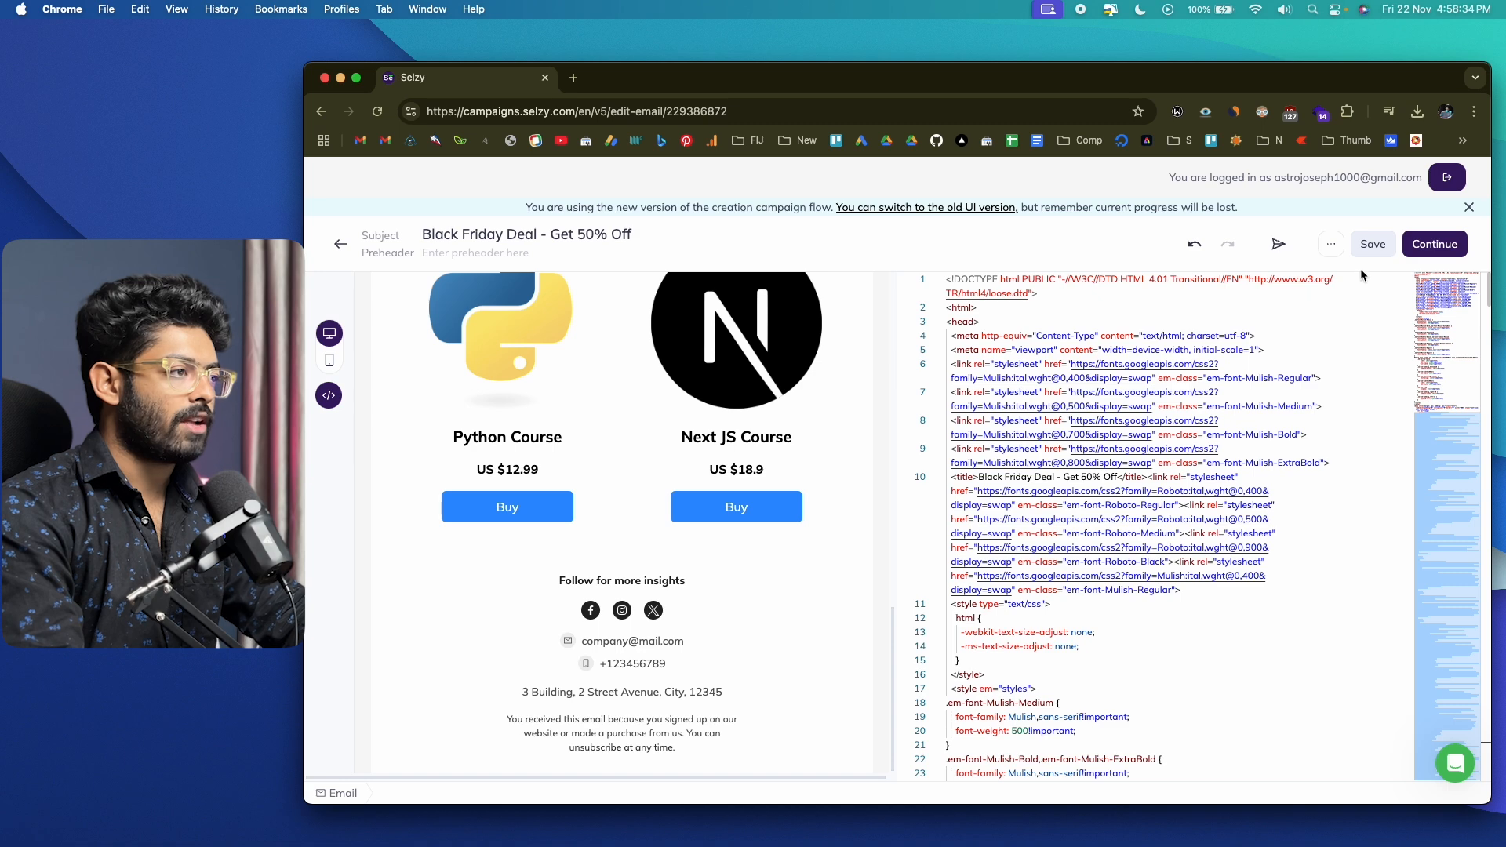
- Save the Black Friday email and go back to the email design gallery
click(1373, 247)
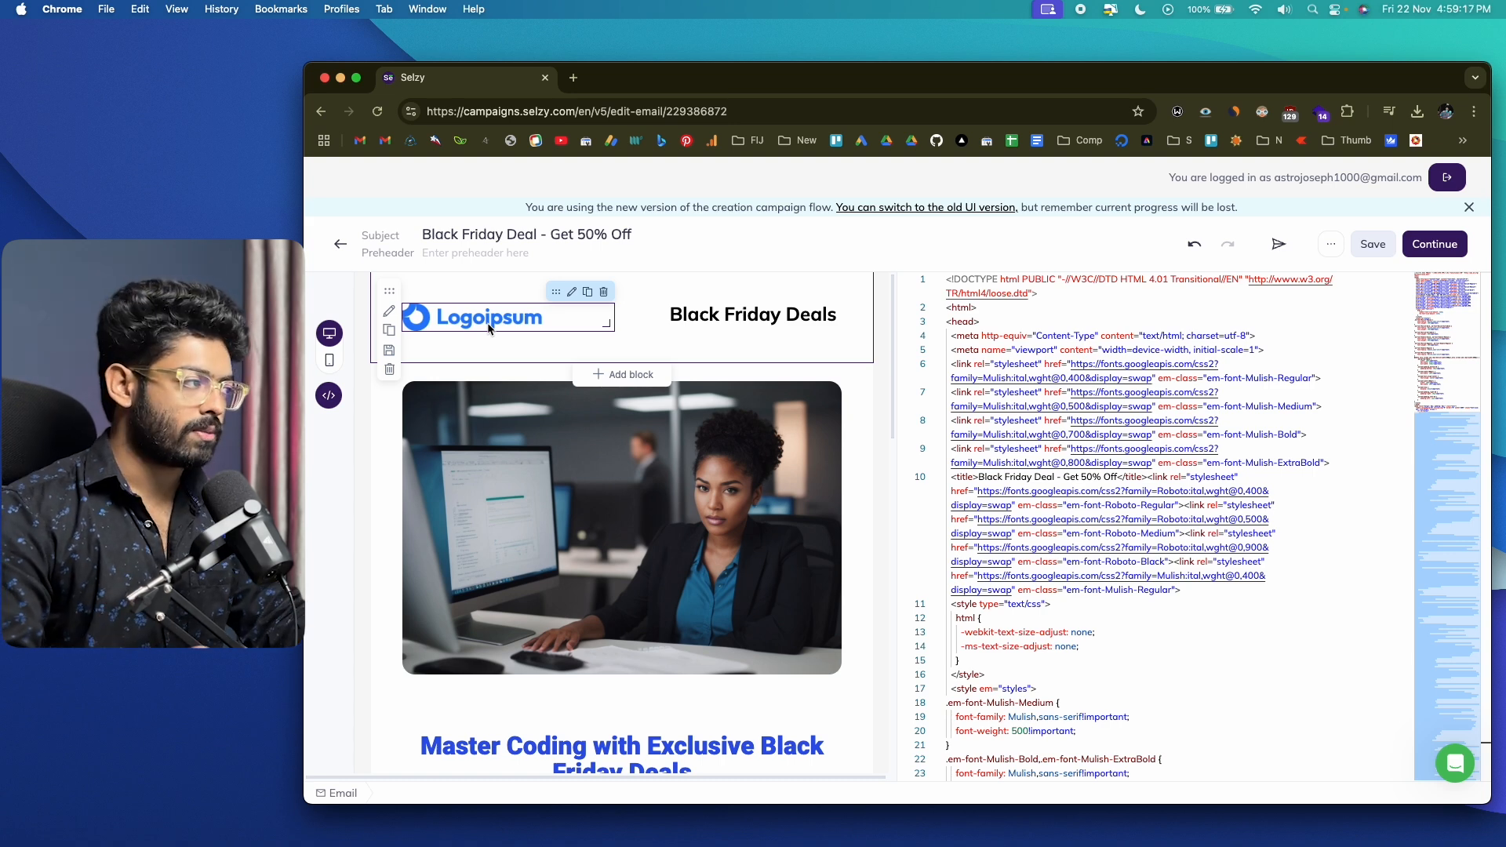
click(349, 249)
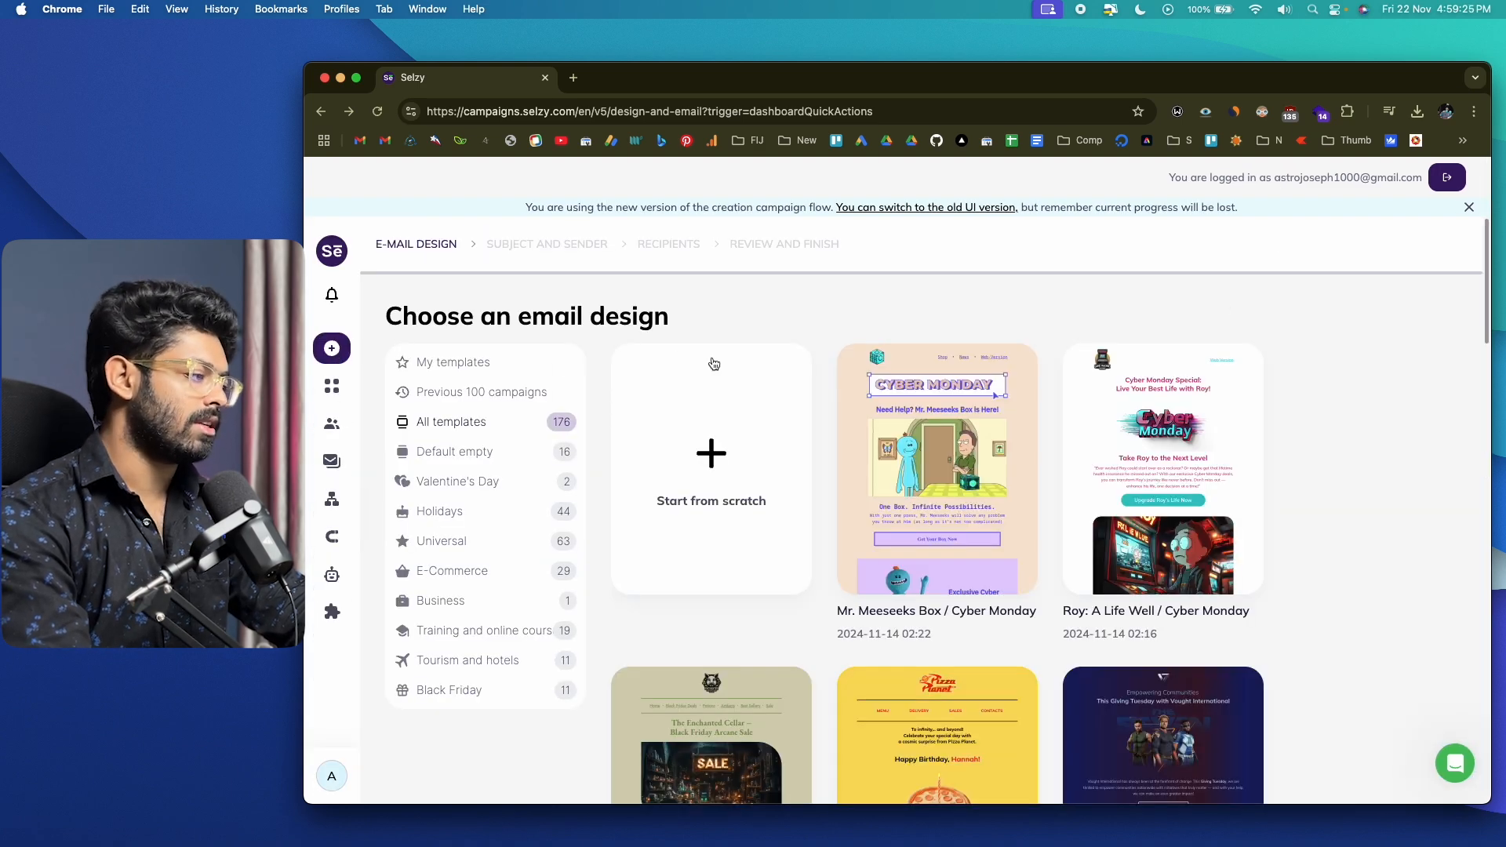
- Browse the E-Commerce template category and start a new email from the "E-commerce / Welcome" template
mouse_move(924, 492)
scroll(924, 491, down, 12)
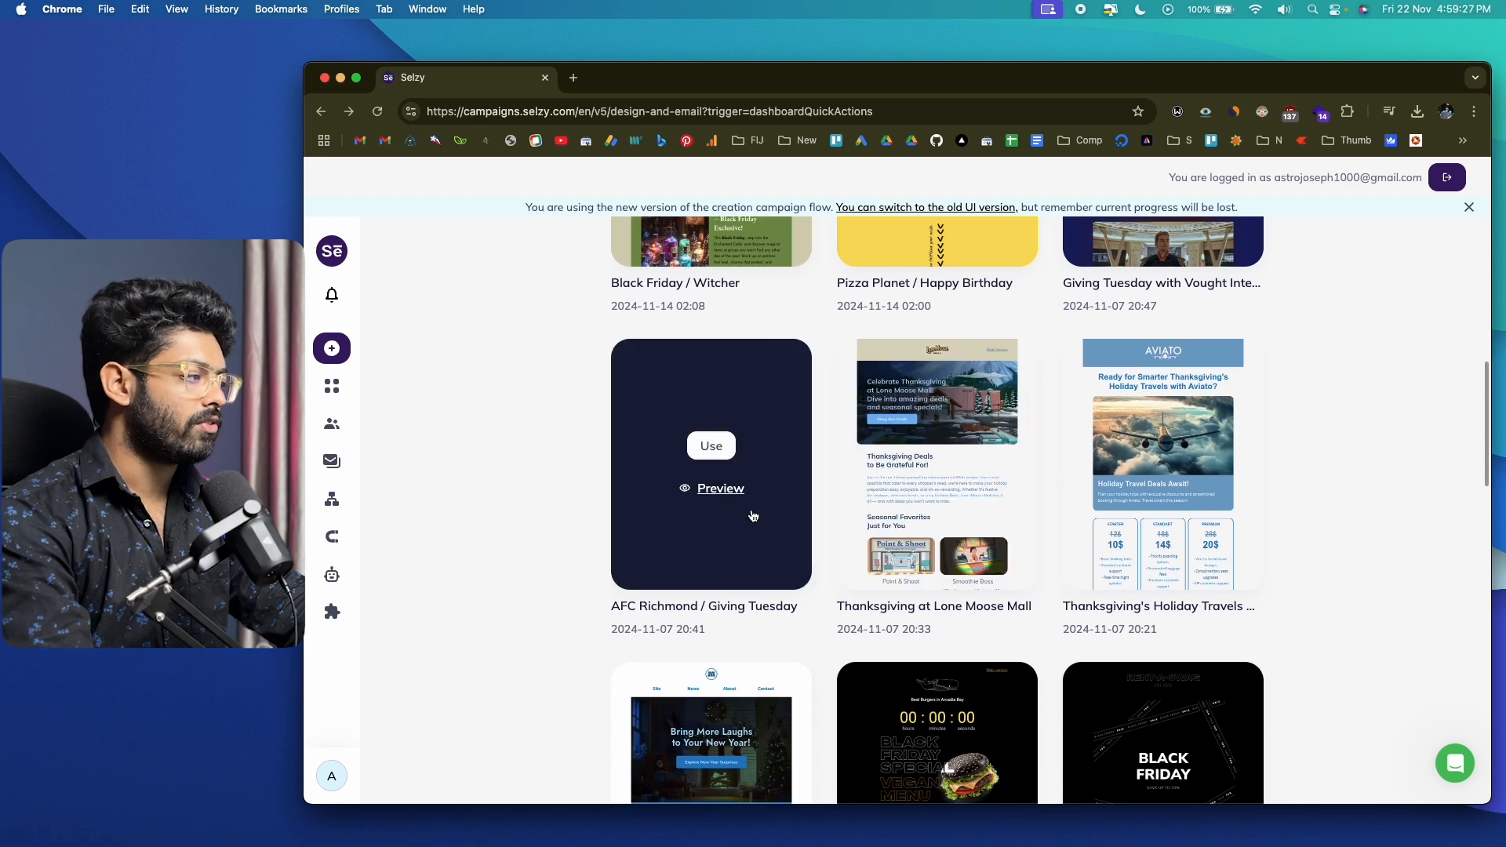
scroll(706, 502, up, 15)
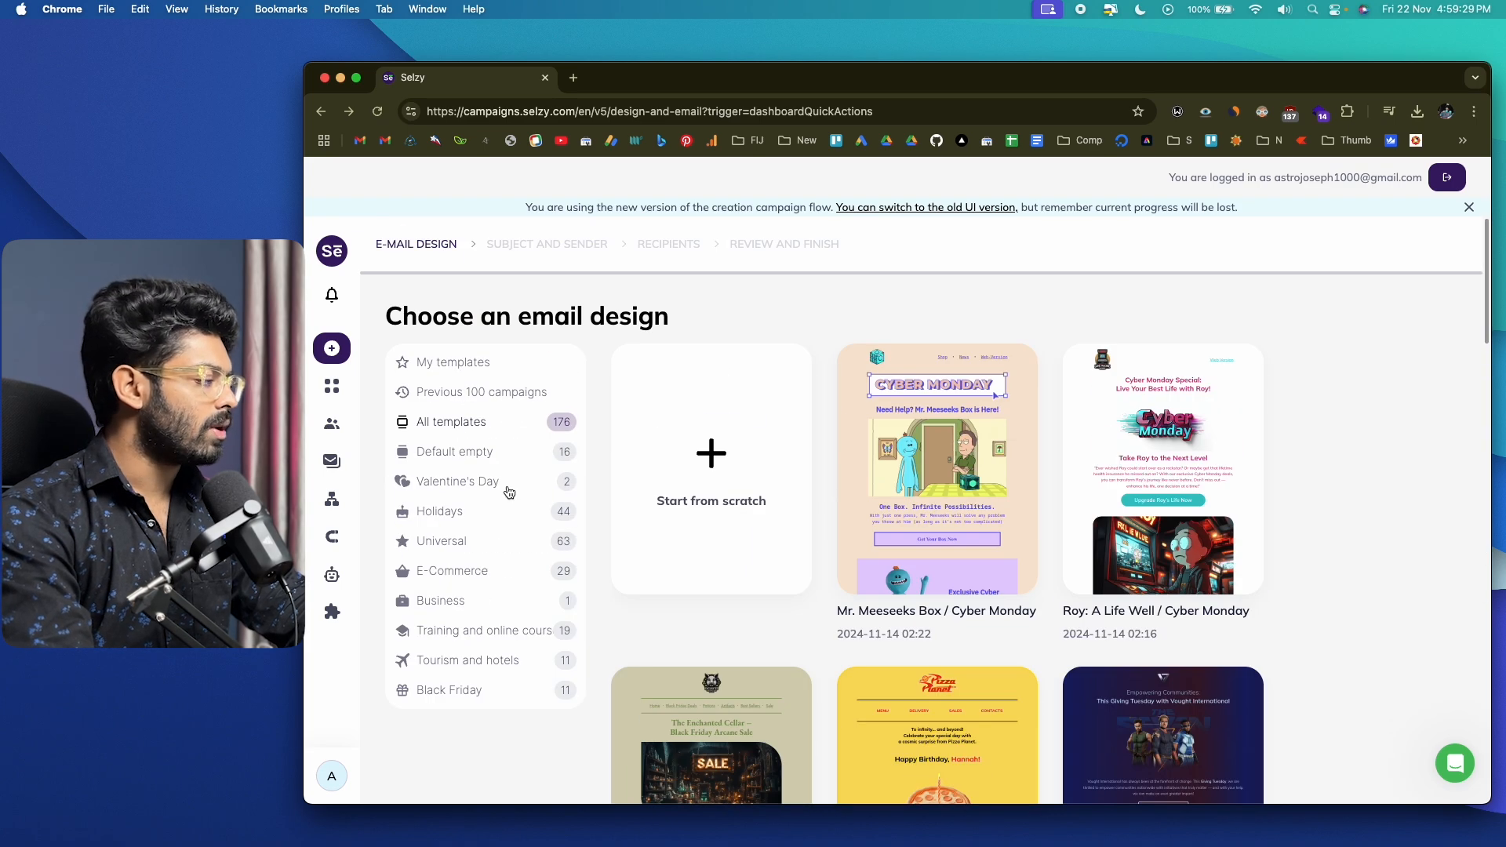
click(451, 572)
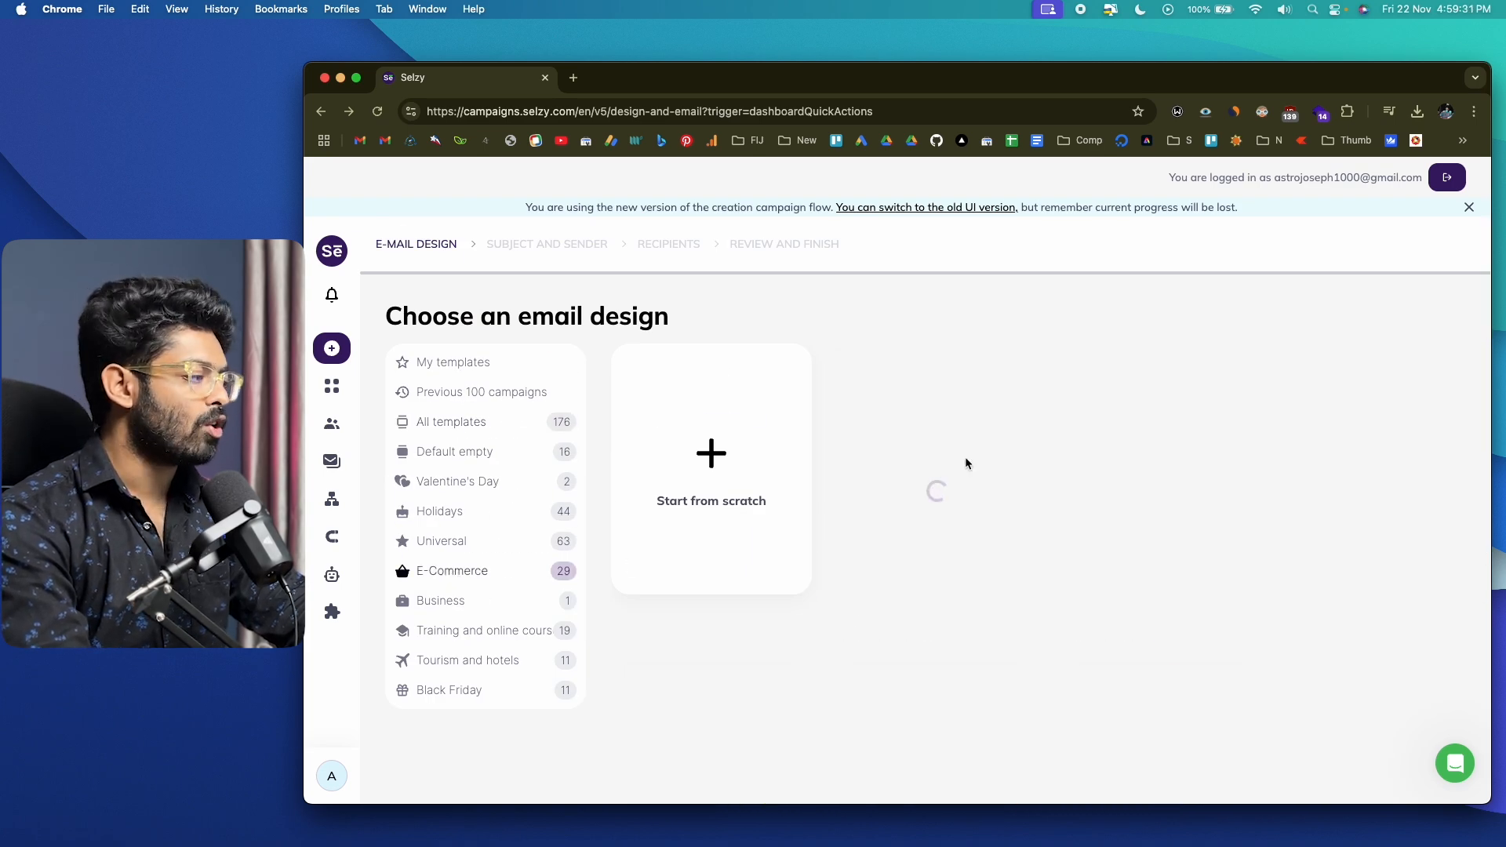
scroll(968, 467, down, 5)
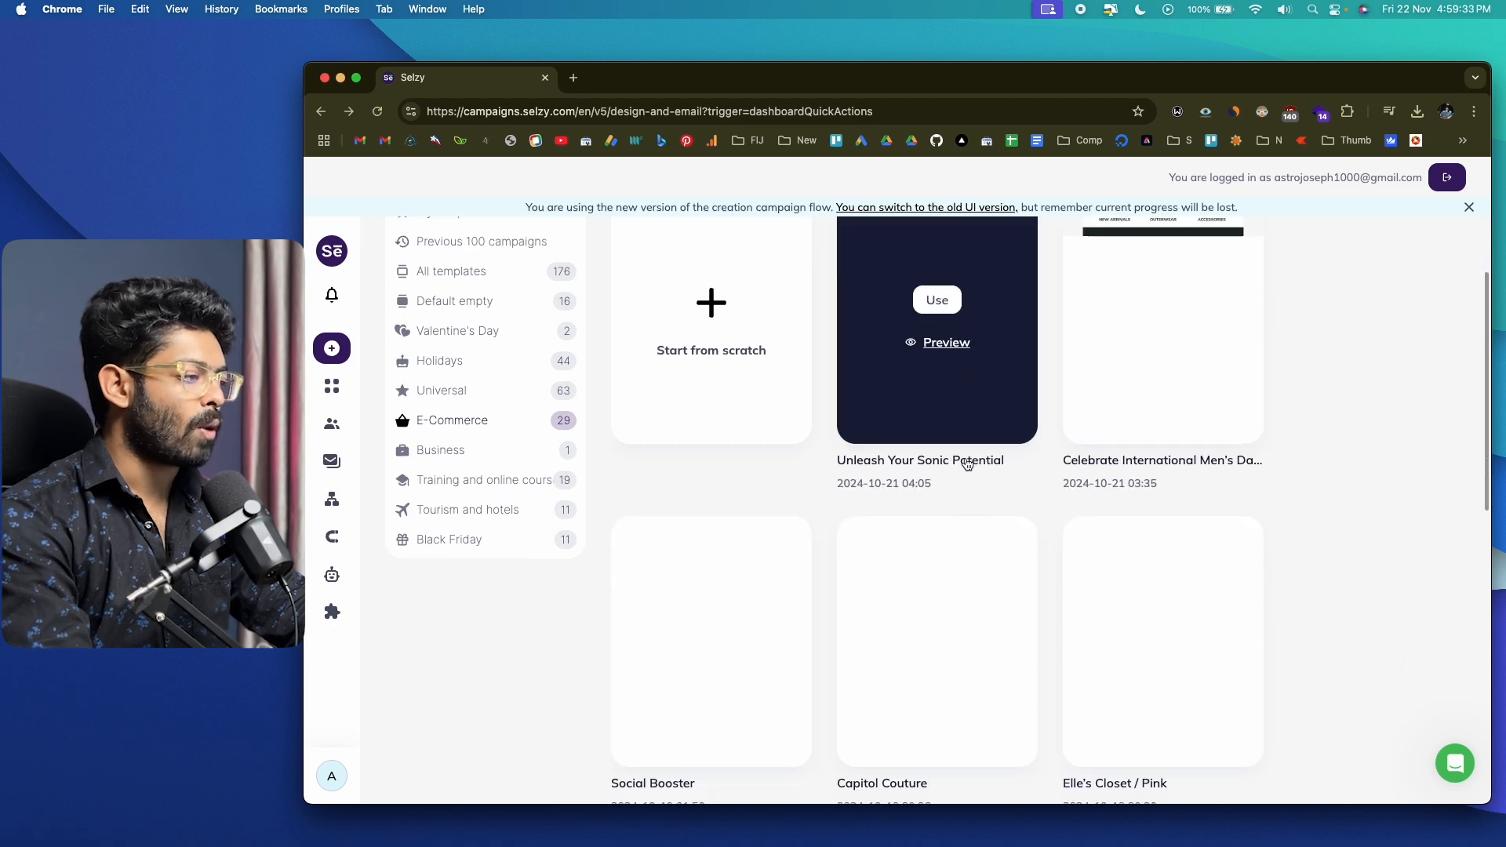
scroll(1224, 451, down, 10)
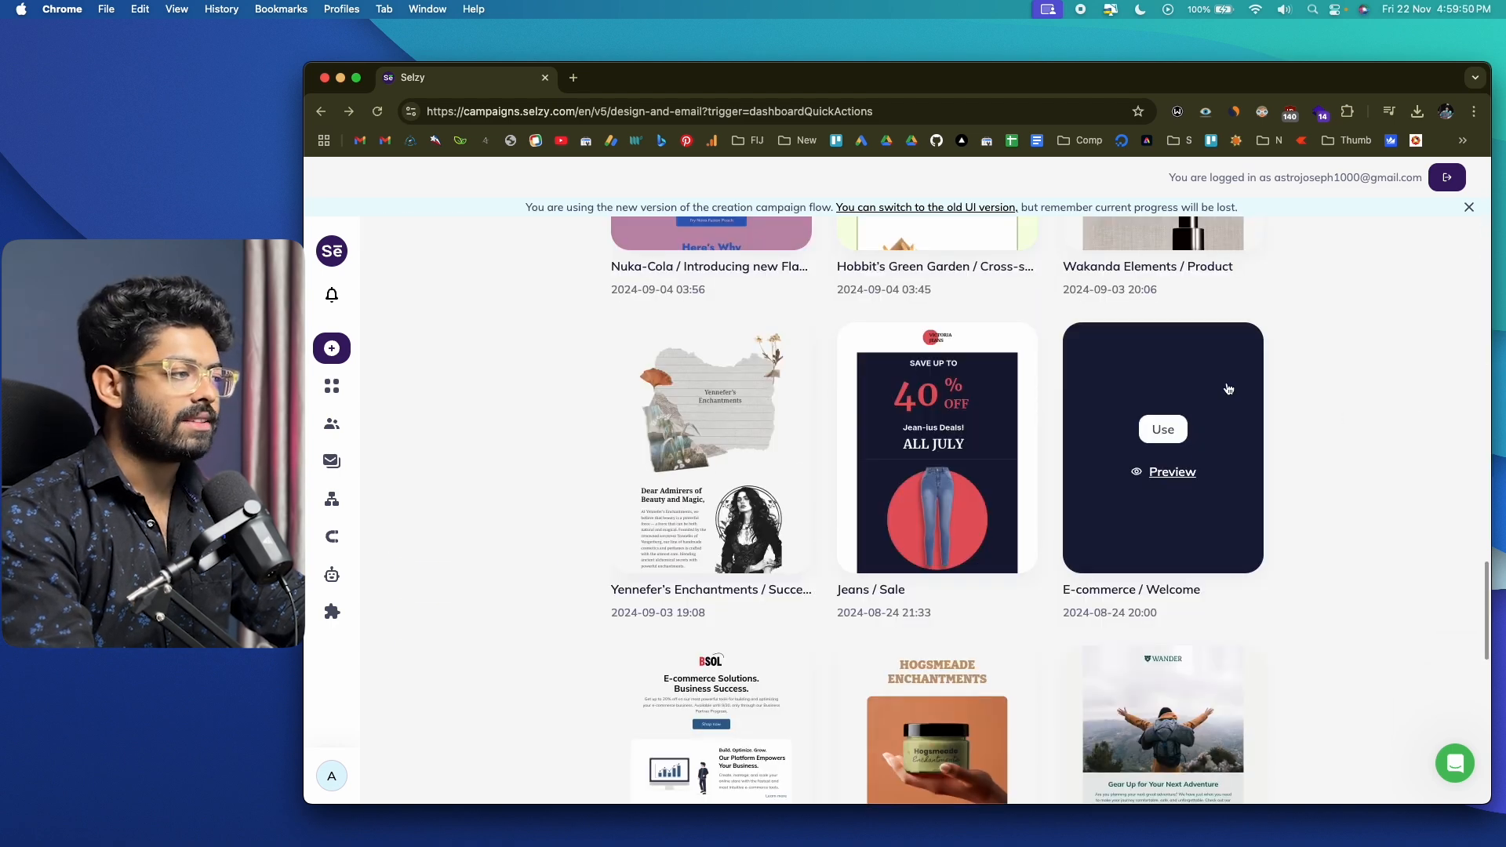
click(1165, 434)
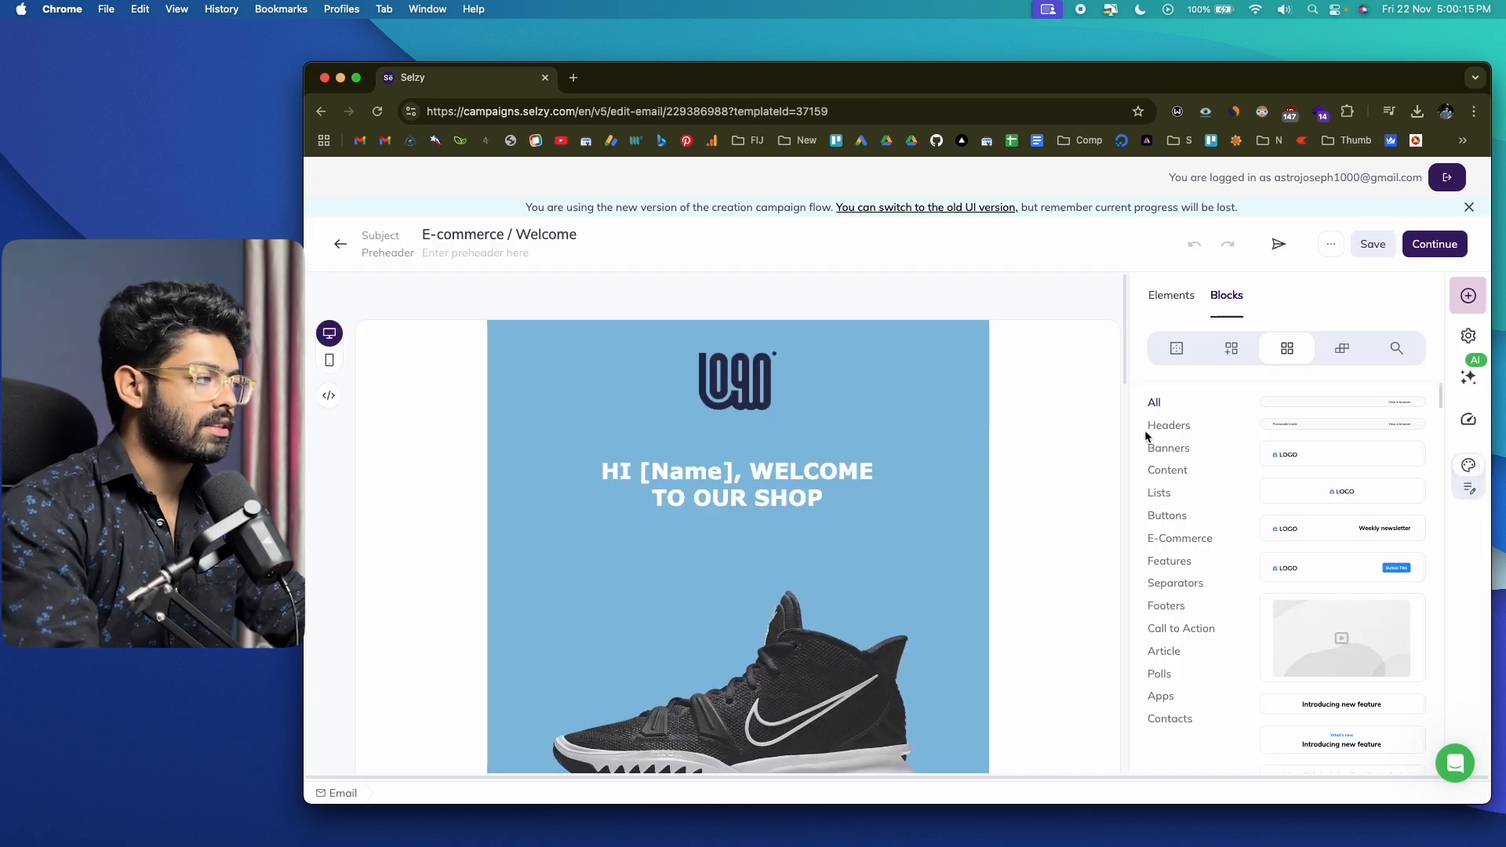
- Examine the welcome template's layout from the shop banner down through the sneaker product blocks
scroll(722, 450, down, 10)
scroll(722, 450, up, 10)
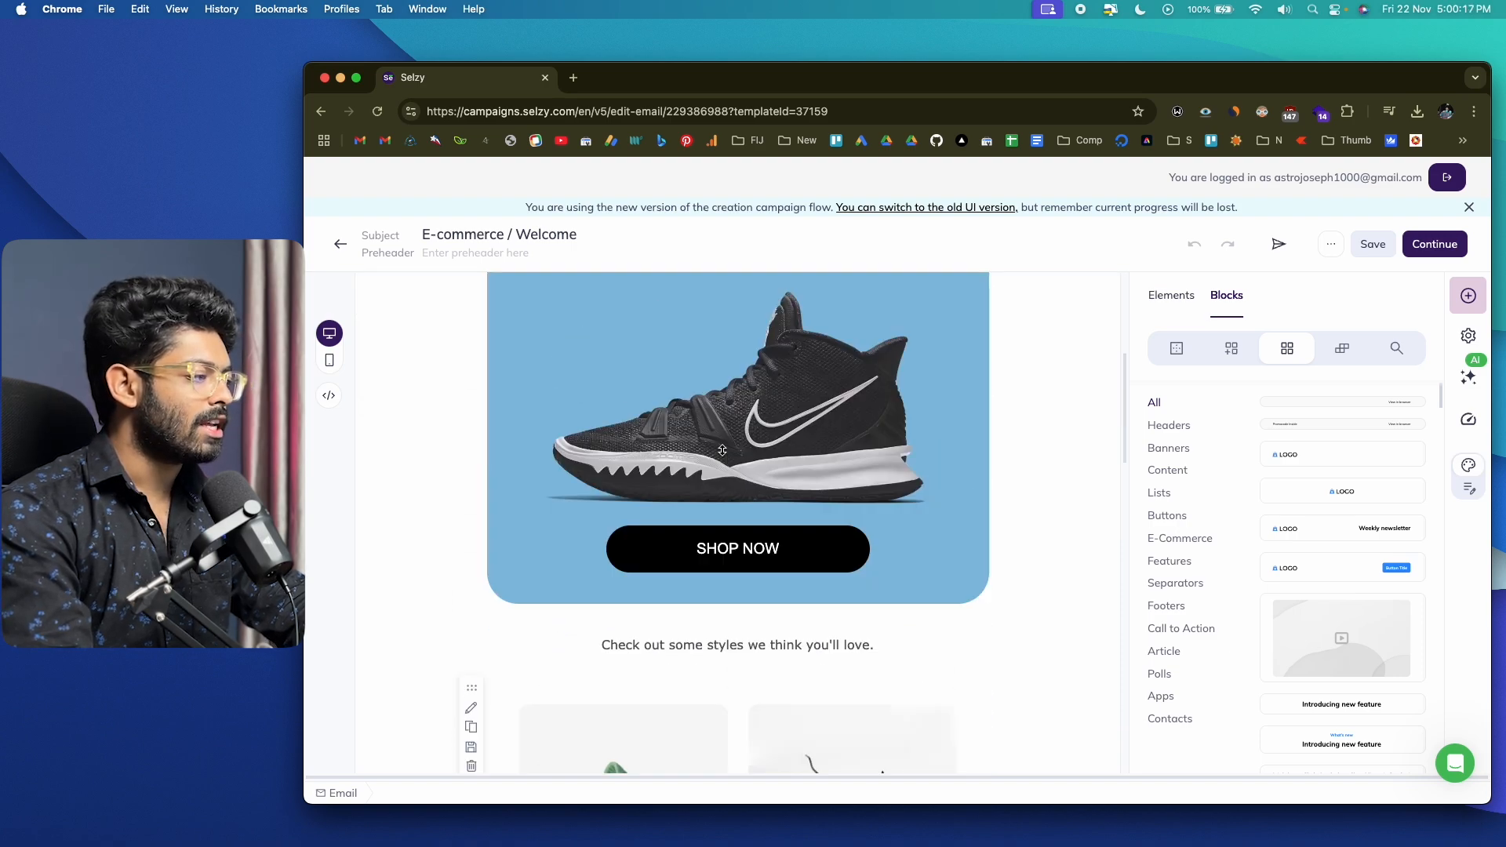
scroll(723, 450, down, 11)
scroll(722, 450, down, 10)
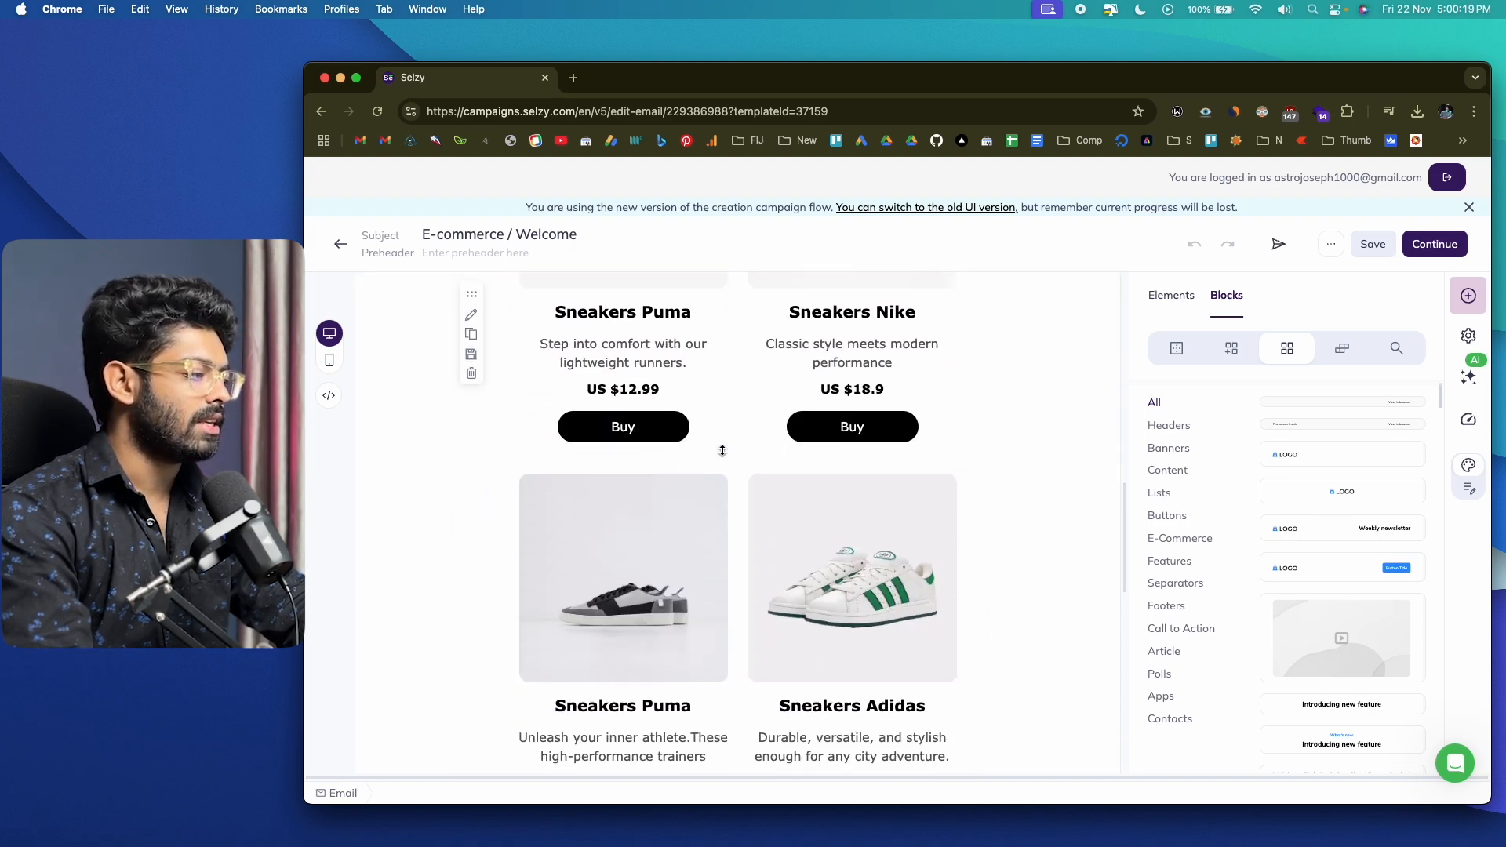
scroll(722, 450, up, 15)
scroll(722, 450, up, 5)
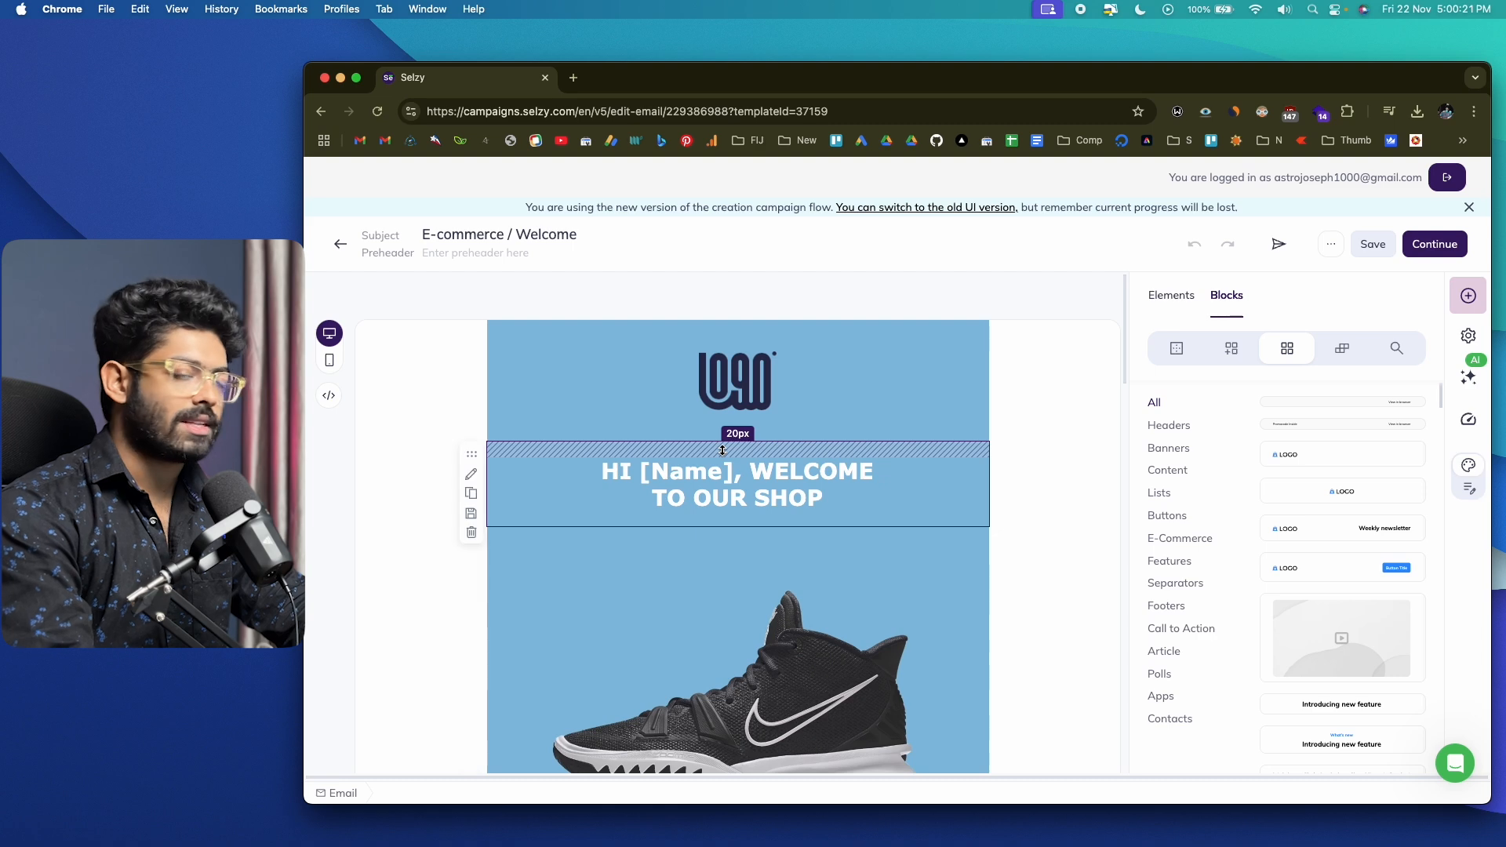
- Inspect the editing settings of the shoe banner block, the tagline text under it and the first Sneakers Puma product's Buy button
scroll(722, 451, down, 5)
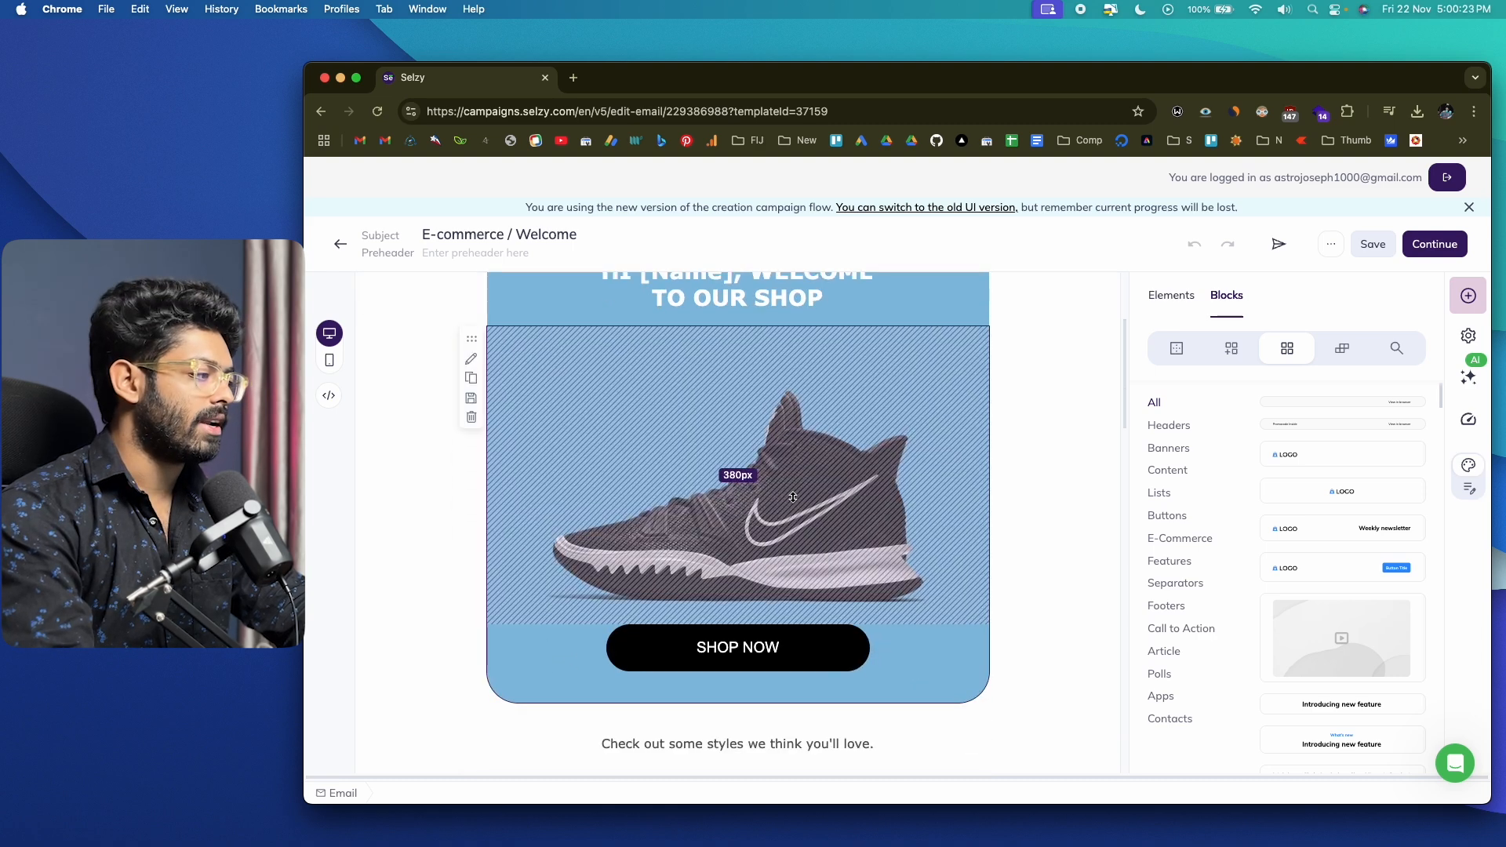
click(930, 504)
scroll(918, 504, down, 4)
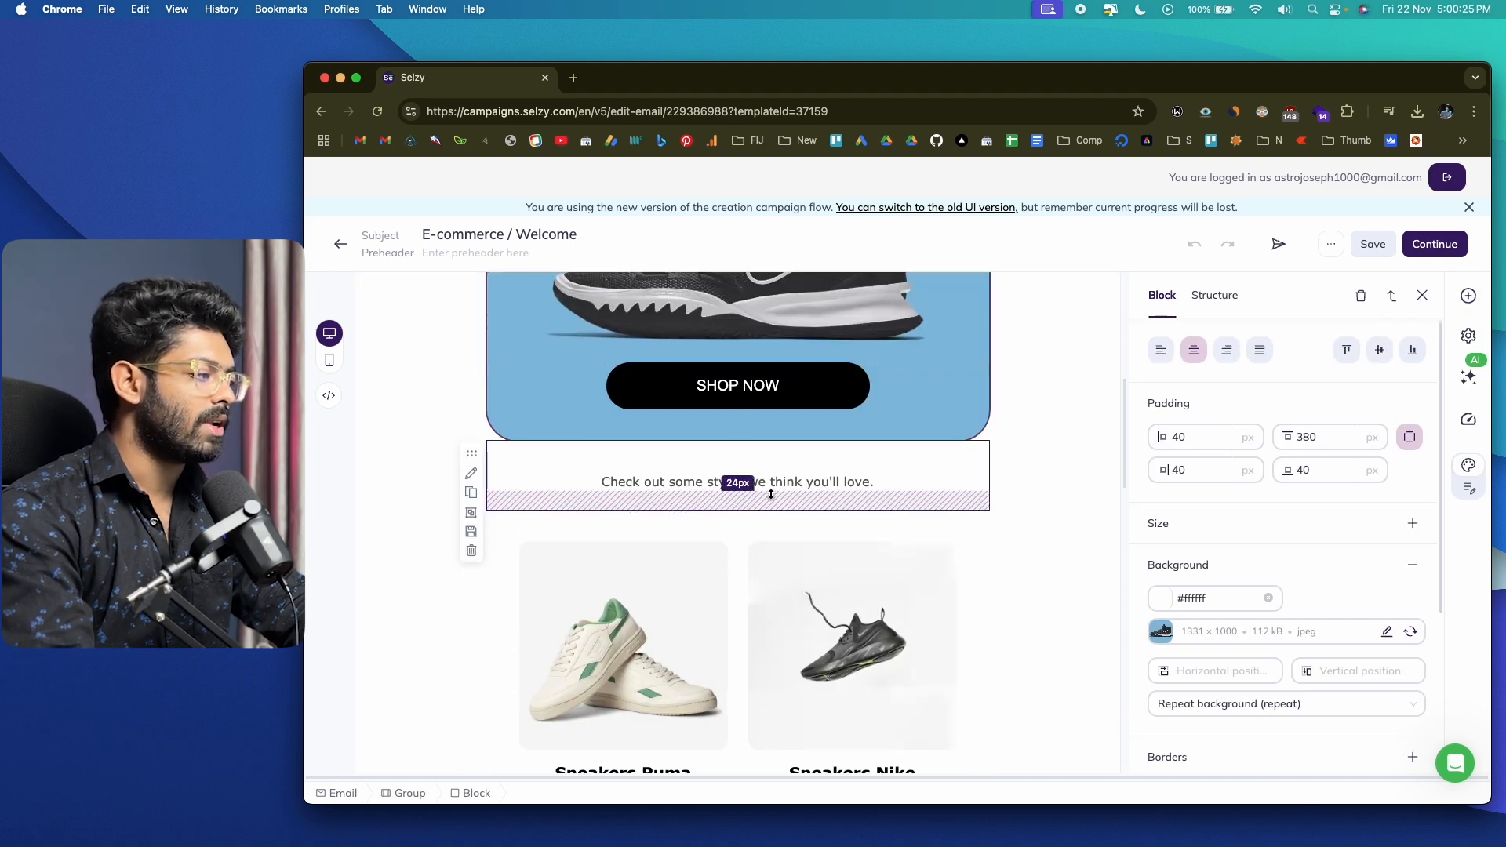
double_click(795, 482)
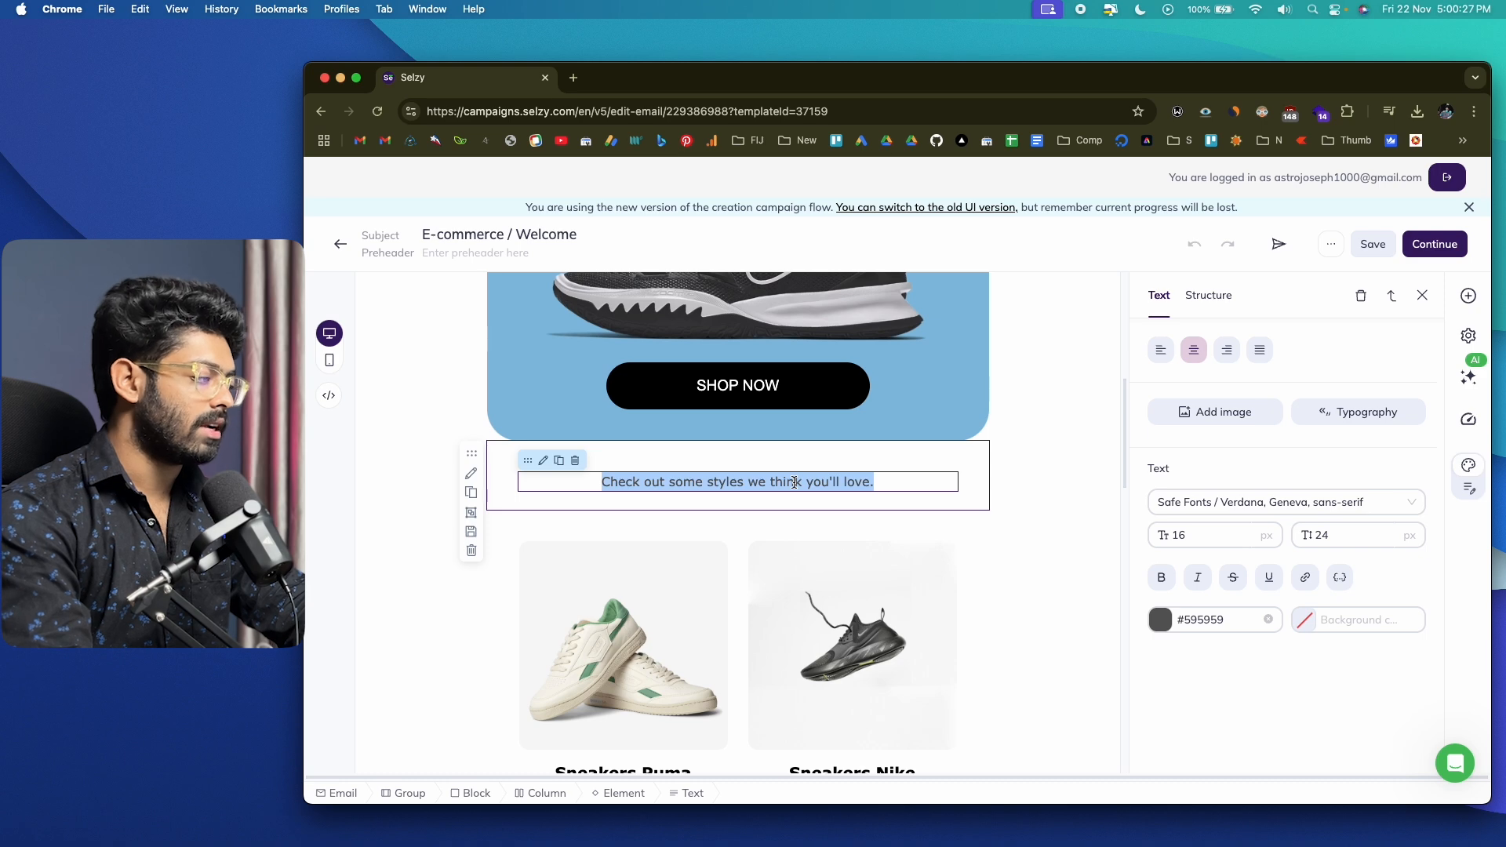
scroll(795, 482, down, 4)
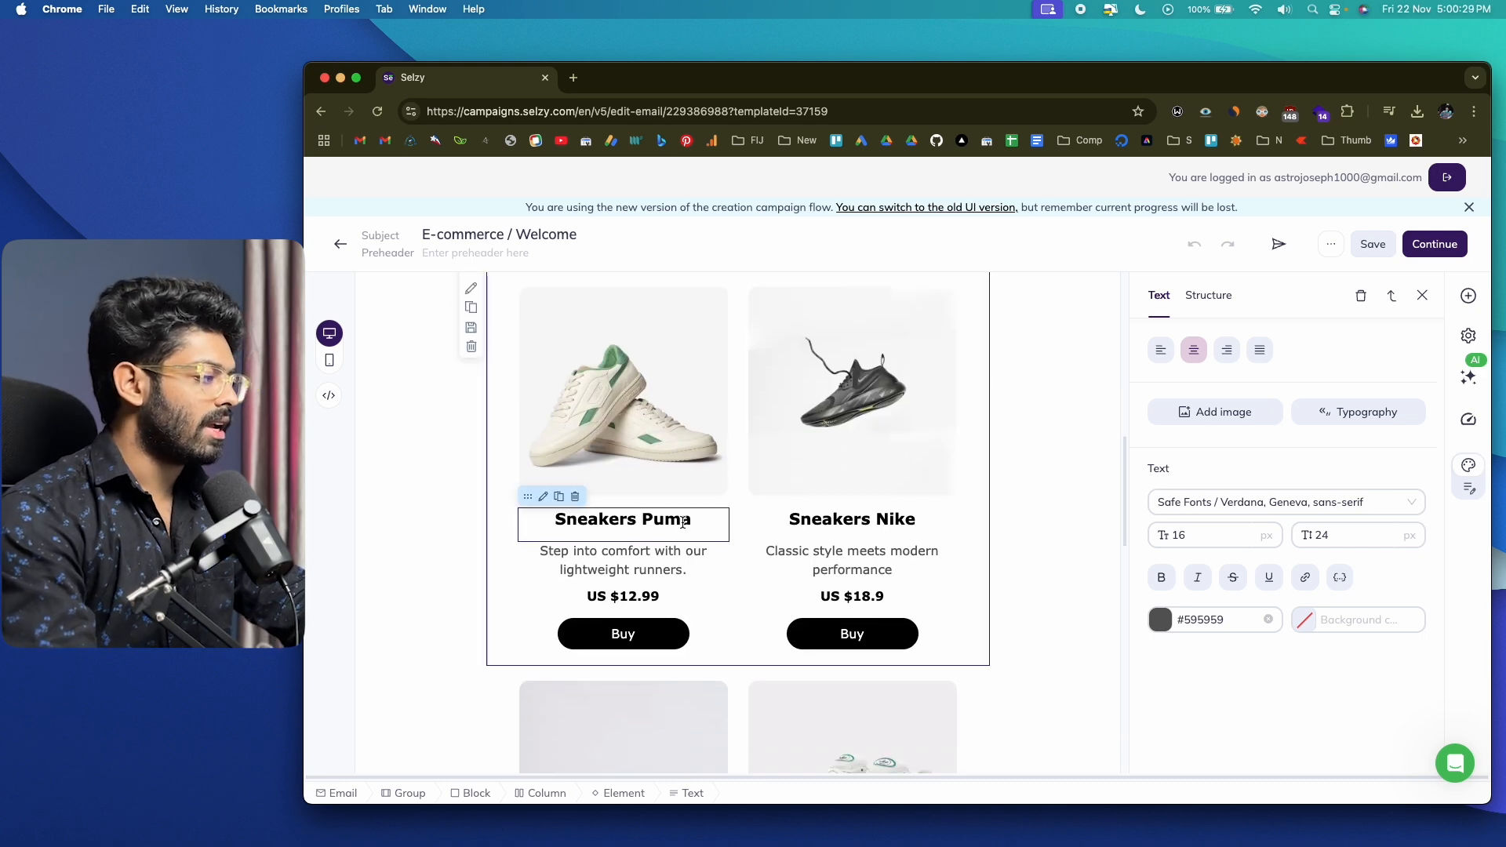
click(642, 631)
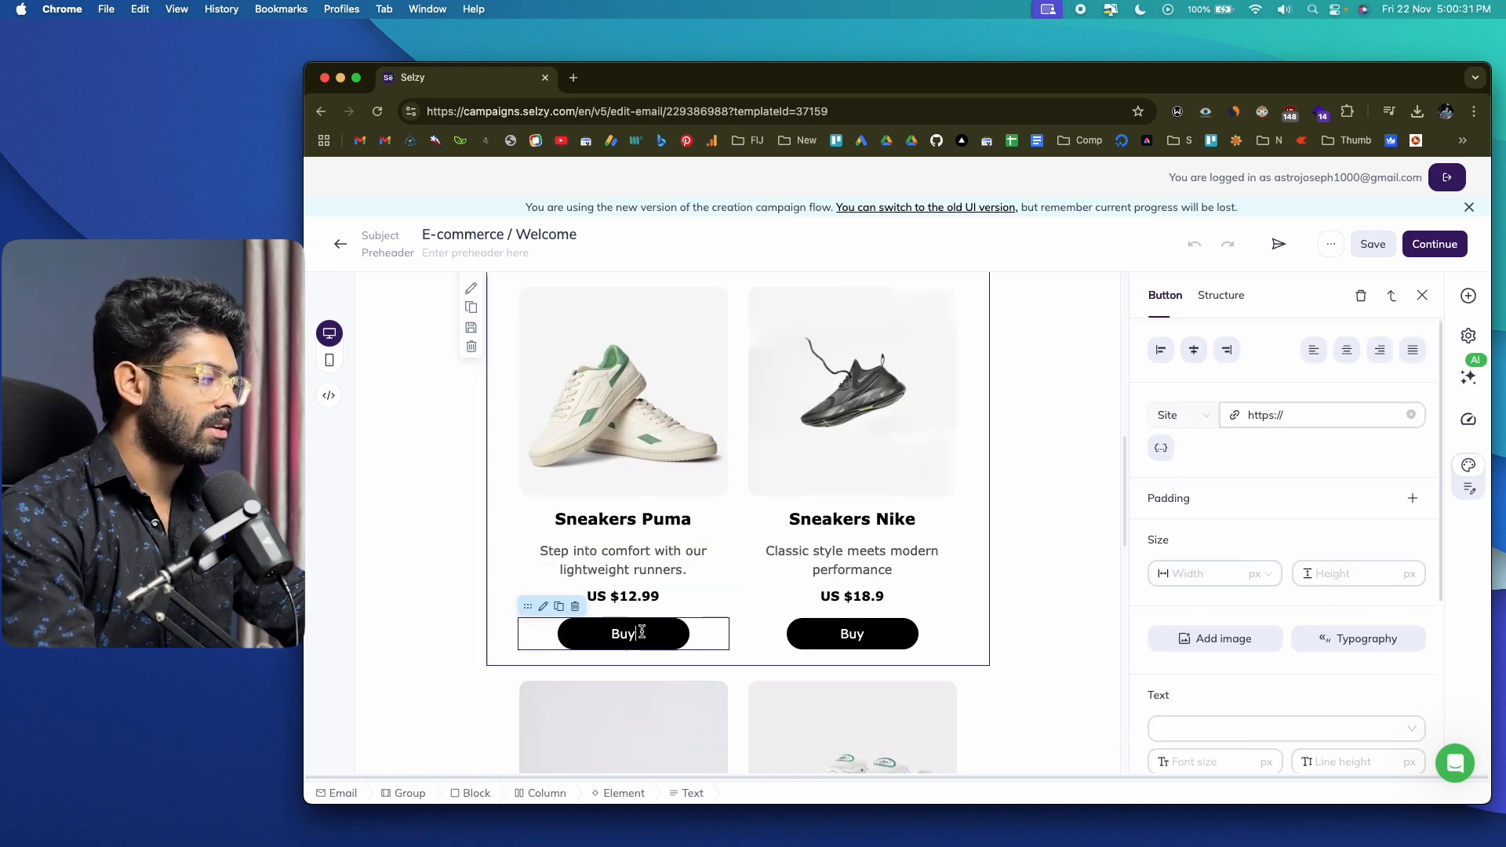
- Review the template from the welcome heading down to the lower sneaker products and open its HTML source code
scroll(642, 631, up, 6)
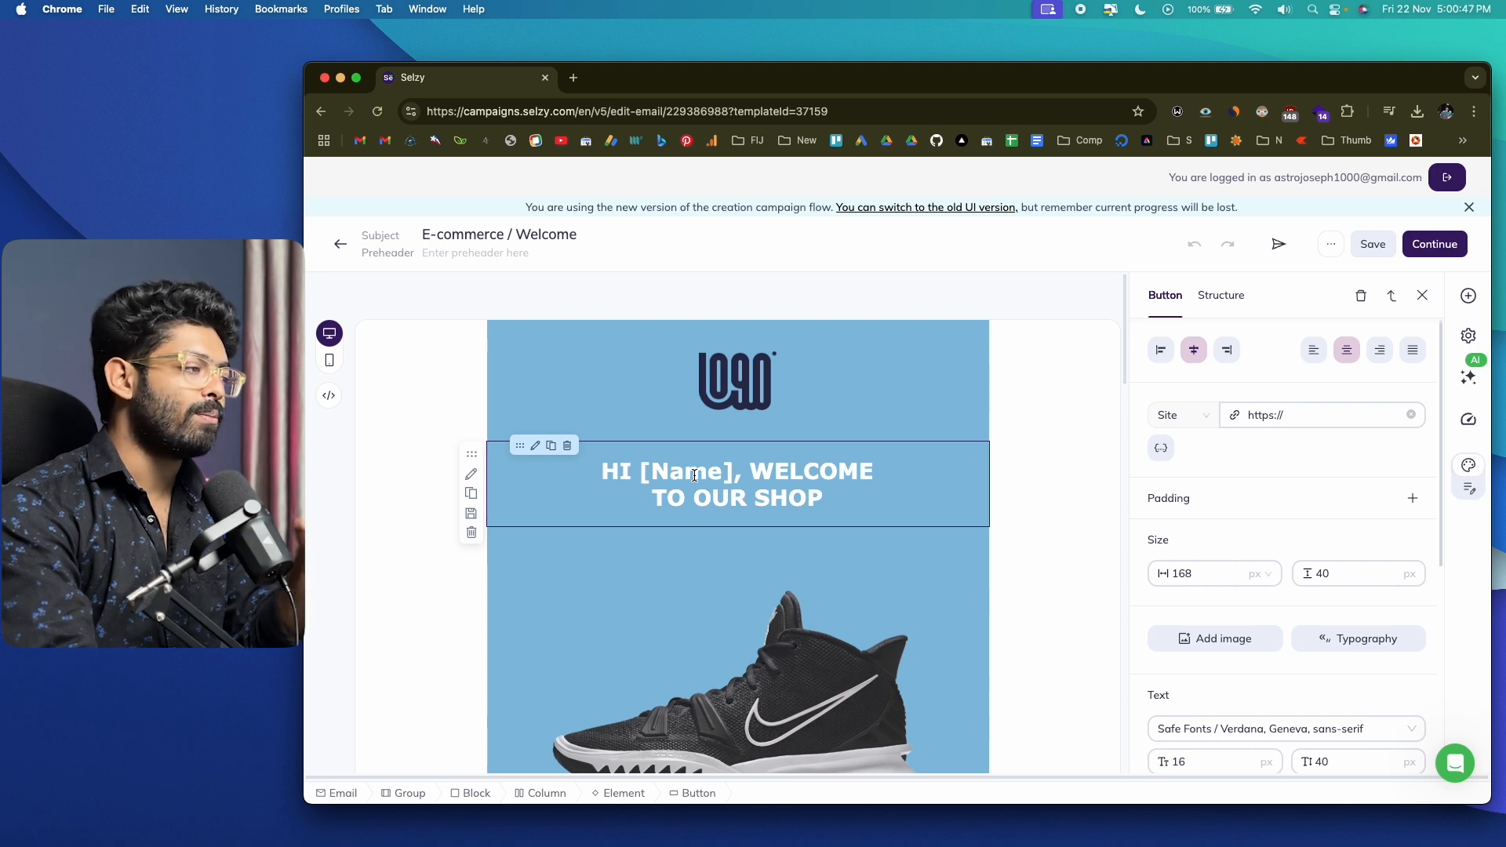
scroll(695, 475, down, 10)
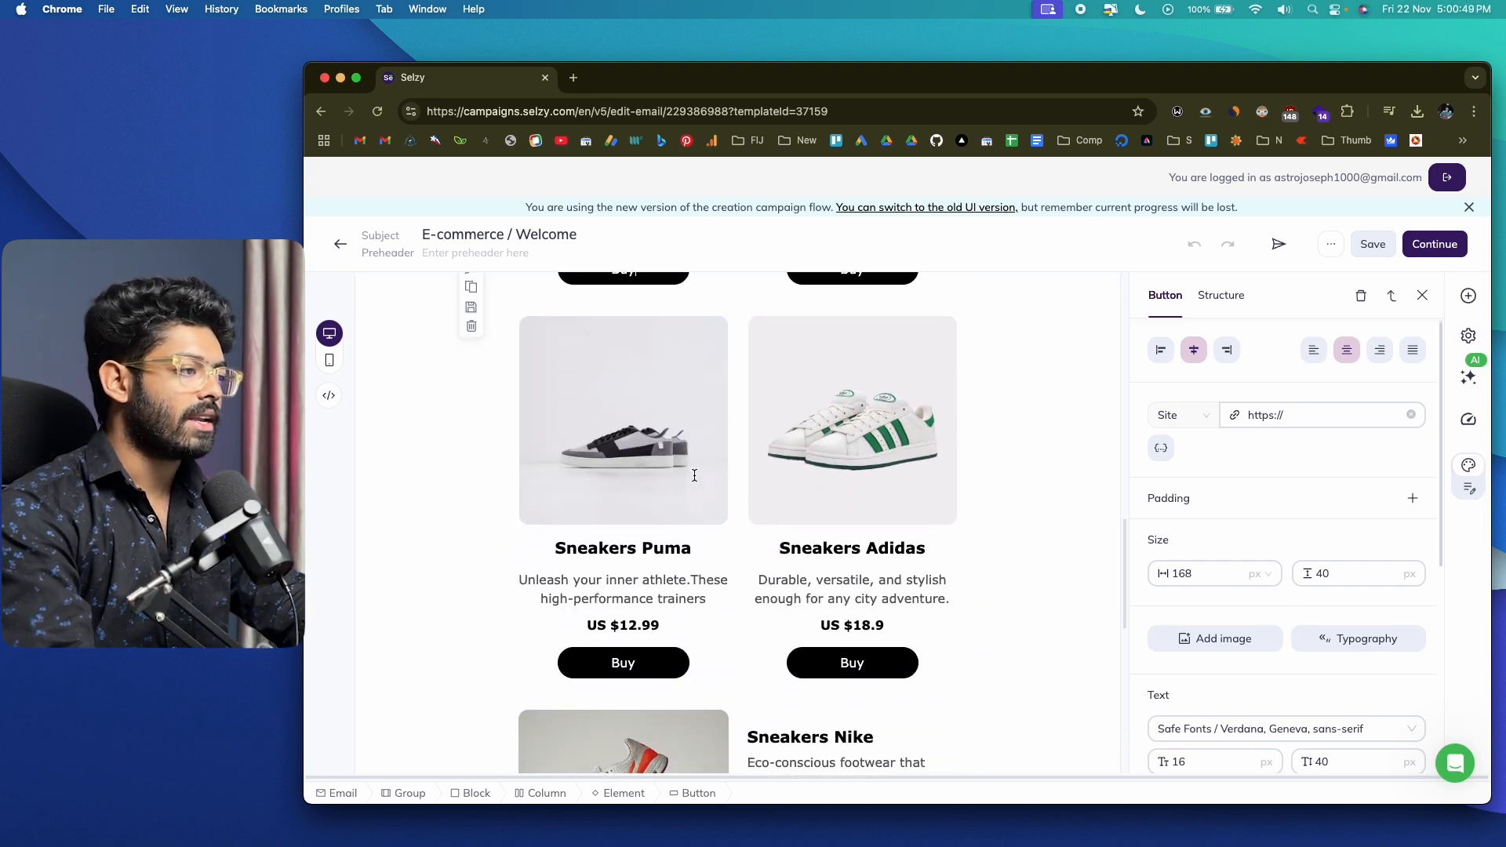
click(330, 395)
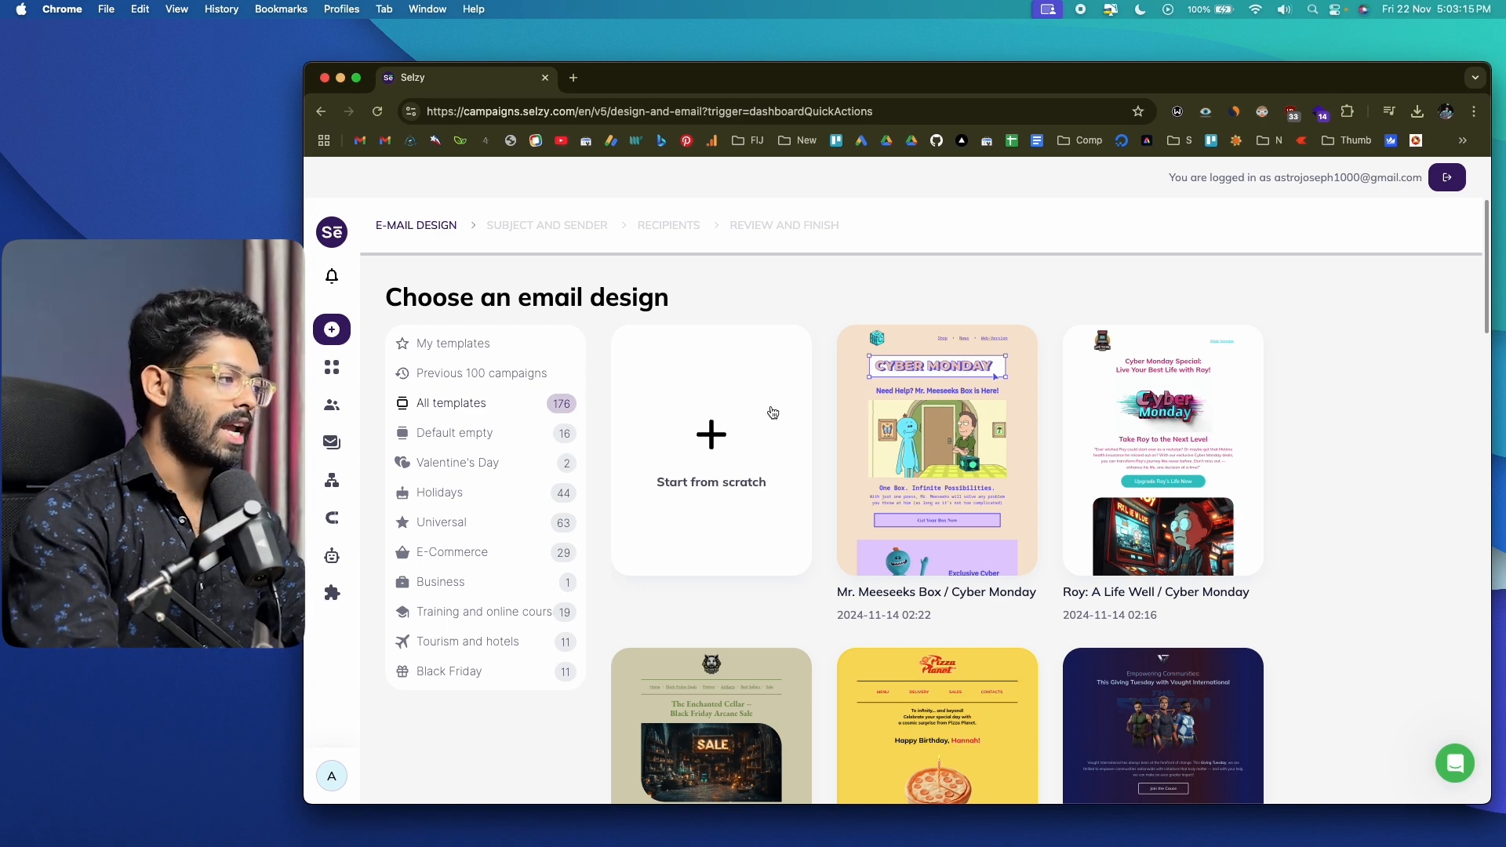
mouse_move(975, 460)
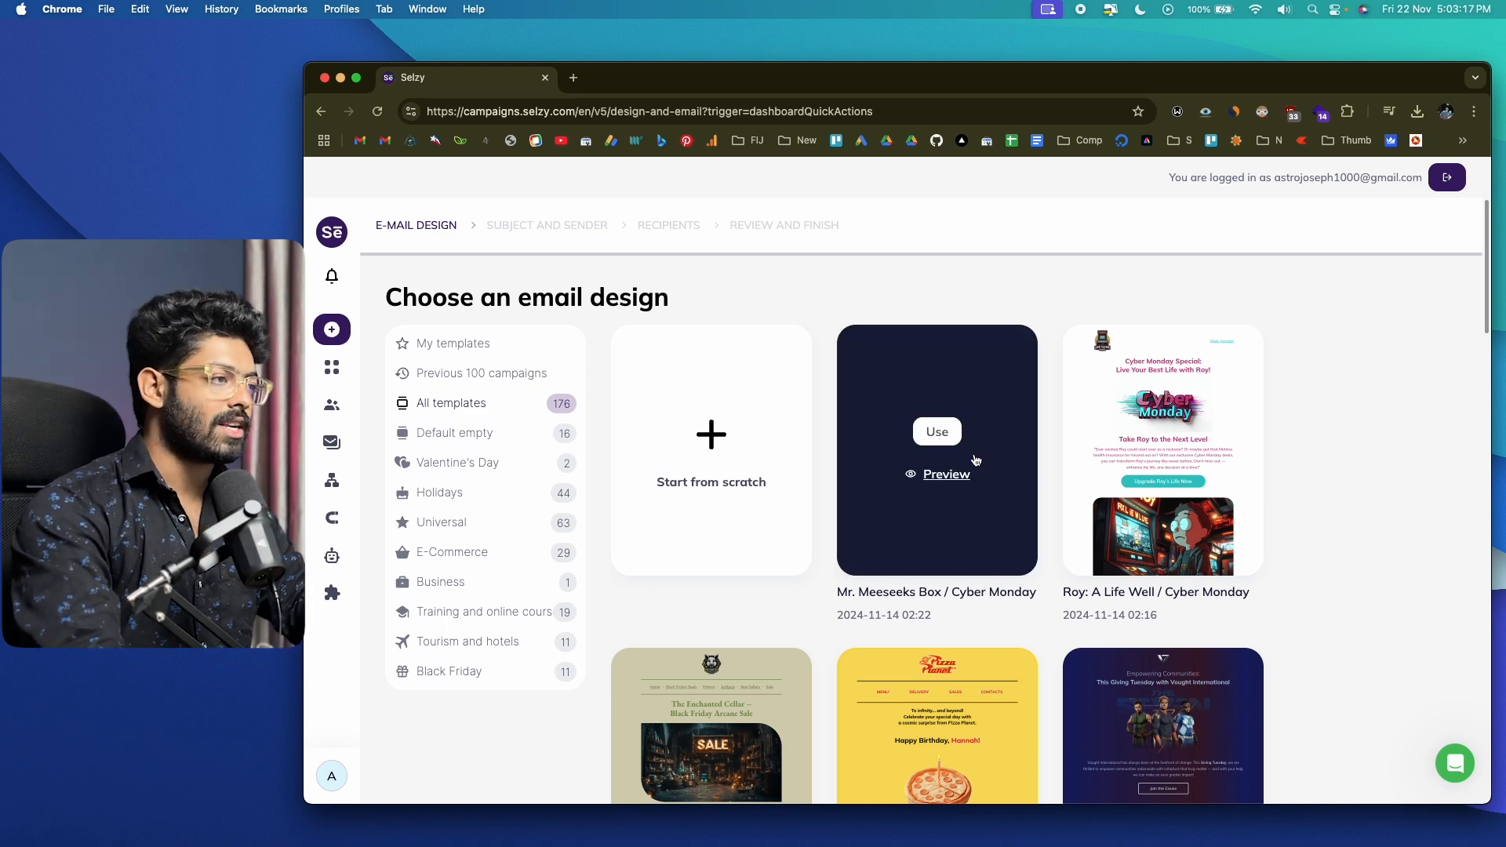